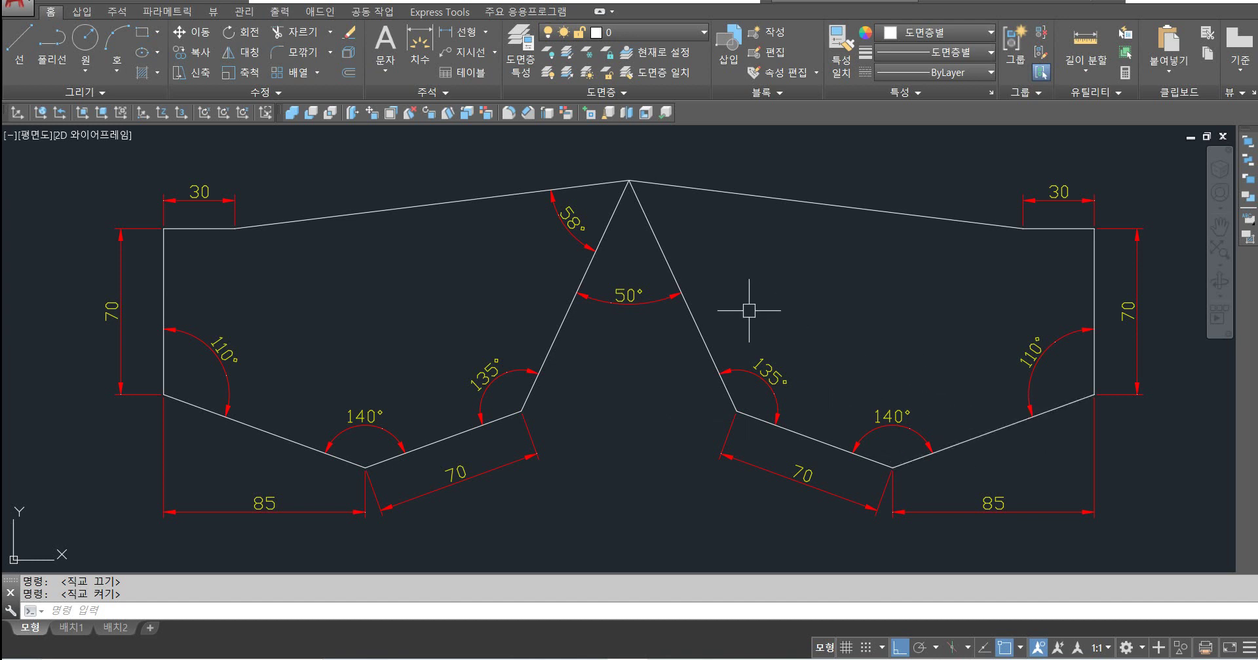
middle_drag(748, 311, 690, 291)
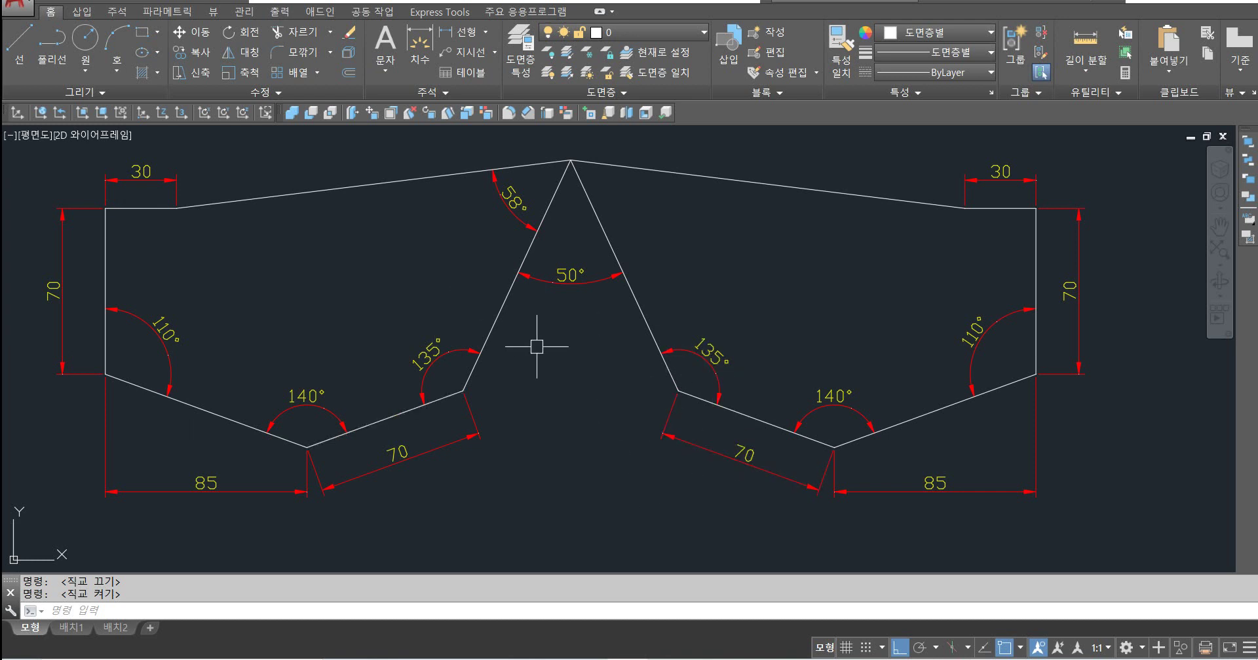
middle_drag(536, 347, 531, 384)
middle_drag(215, 271, 211, 250)
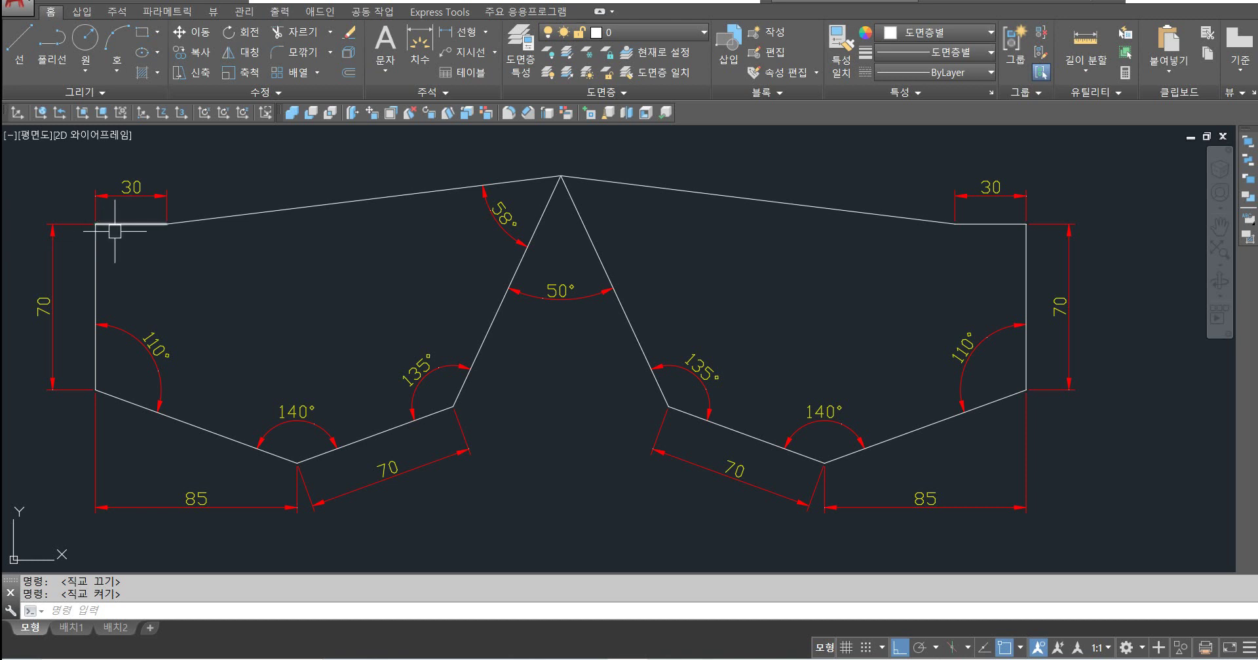
Step: Start a line in the empty drawing area to the right of the dimensioned reference figure
scroll(314, 285, down, 2)
text(l)
key(Return)
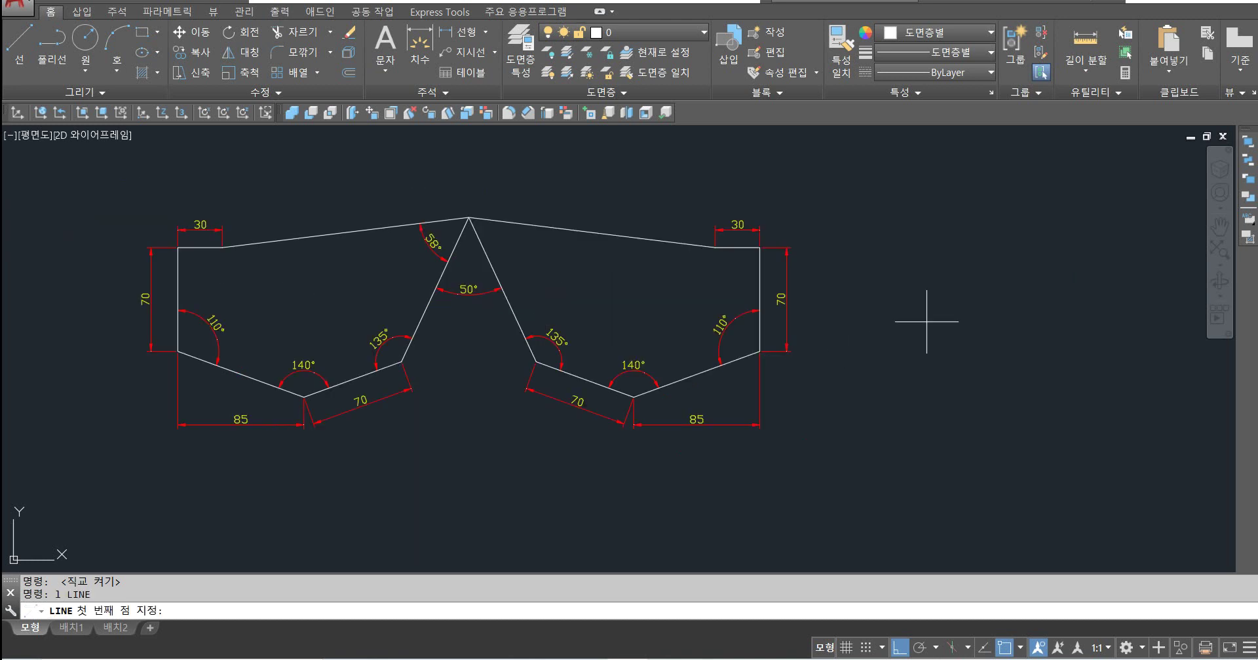
click(1020, 268)
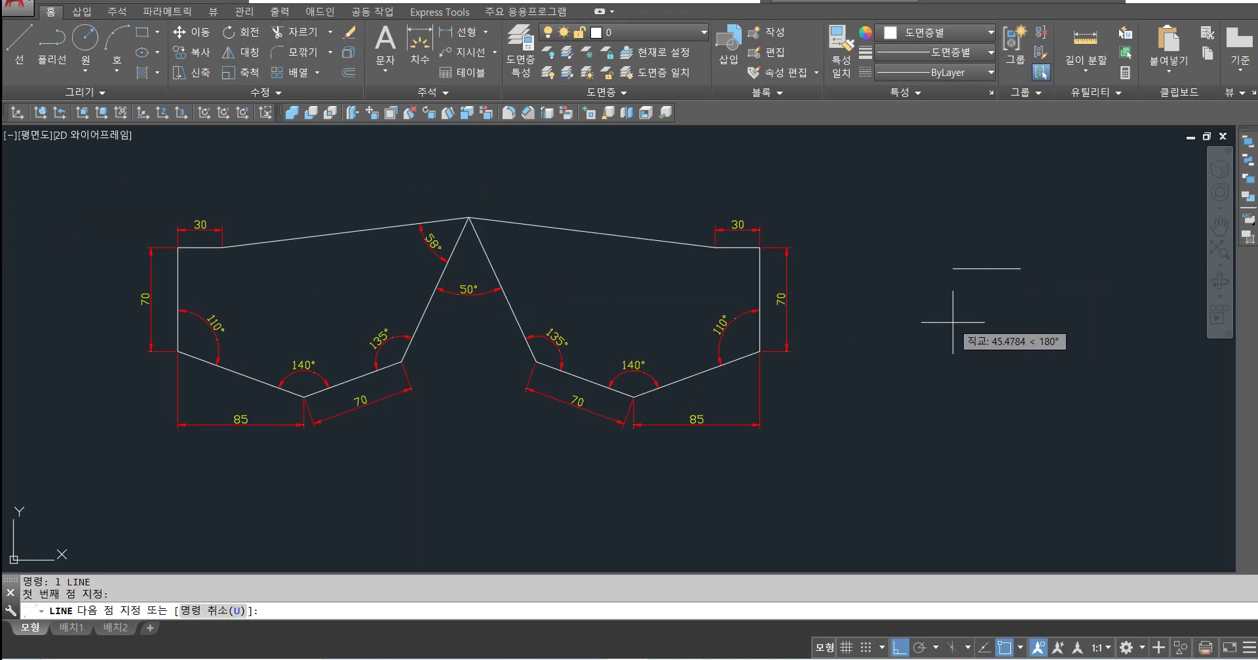
text(3)
key(Return)
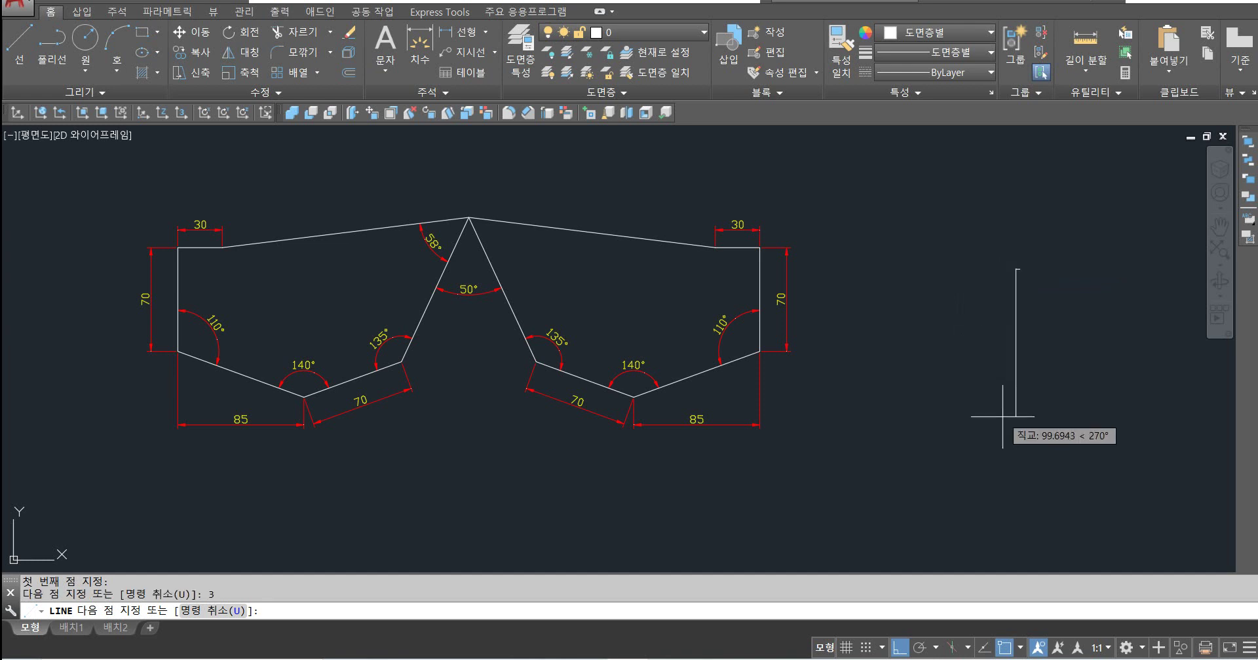
text(70)
key(ctrl+z)
key(ctrl+z)
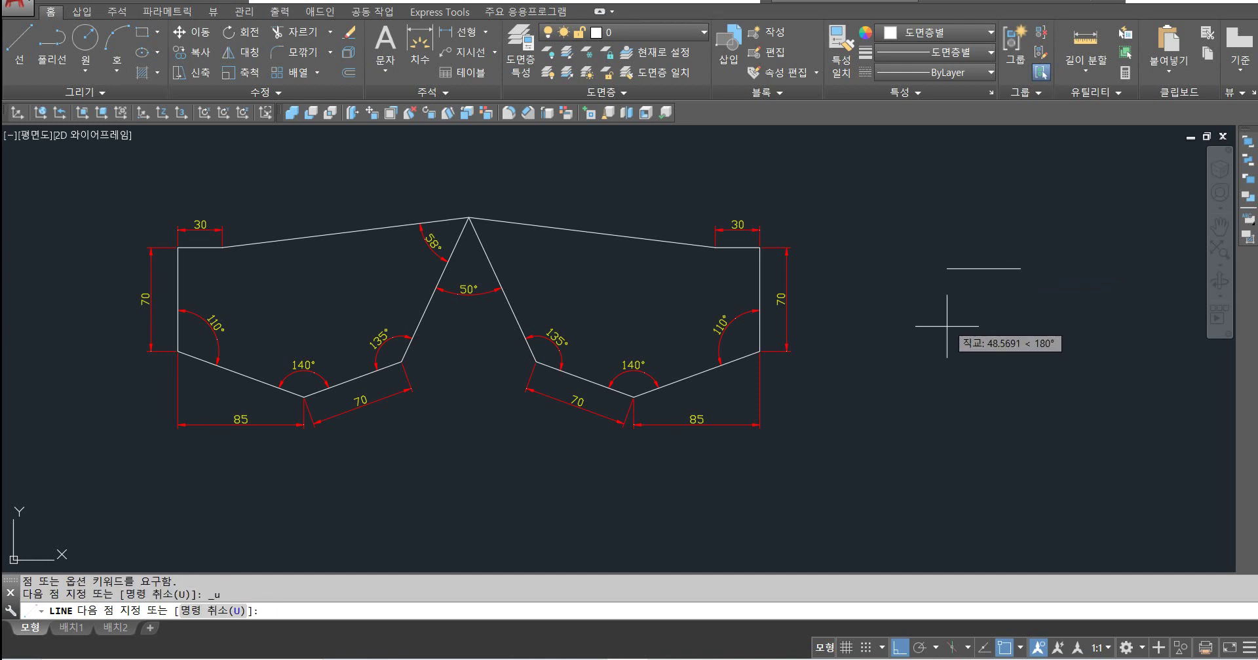
Step: Draw a horizontal segment 30 long leftward from the start point, followed by a vertical segment 70 long downward
text(30)
key(Return)
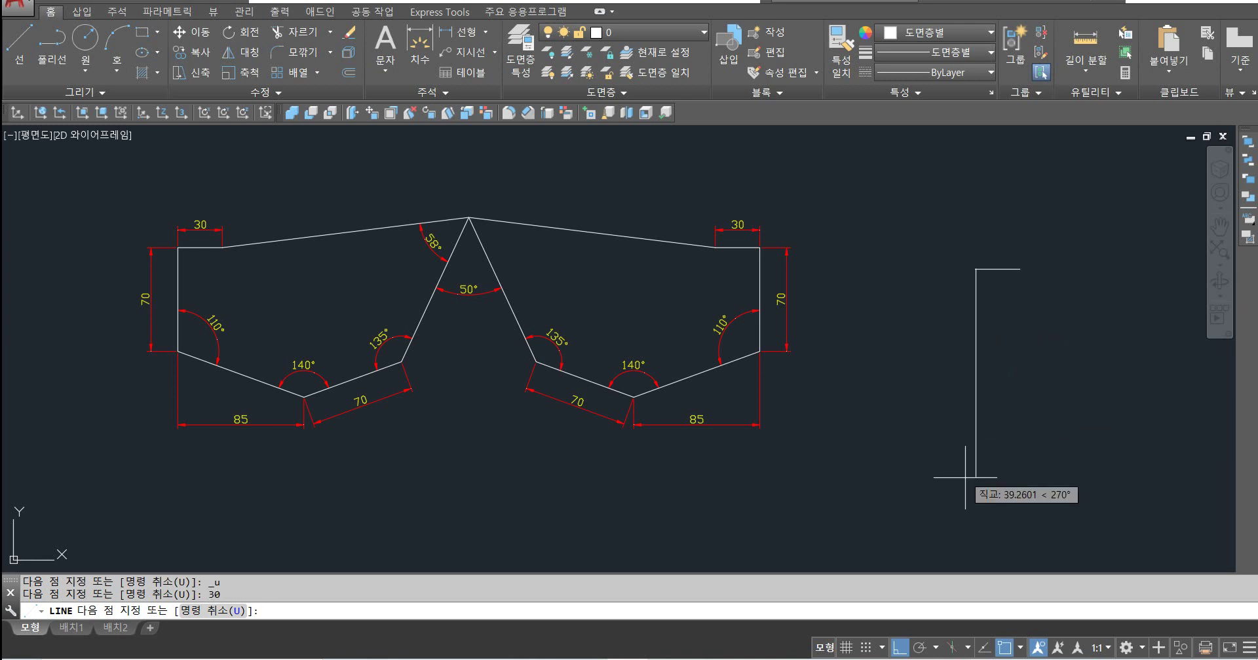
text(70)
key(Return)
key(Return)
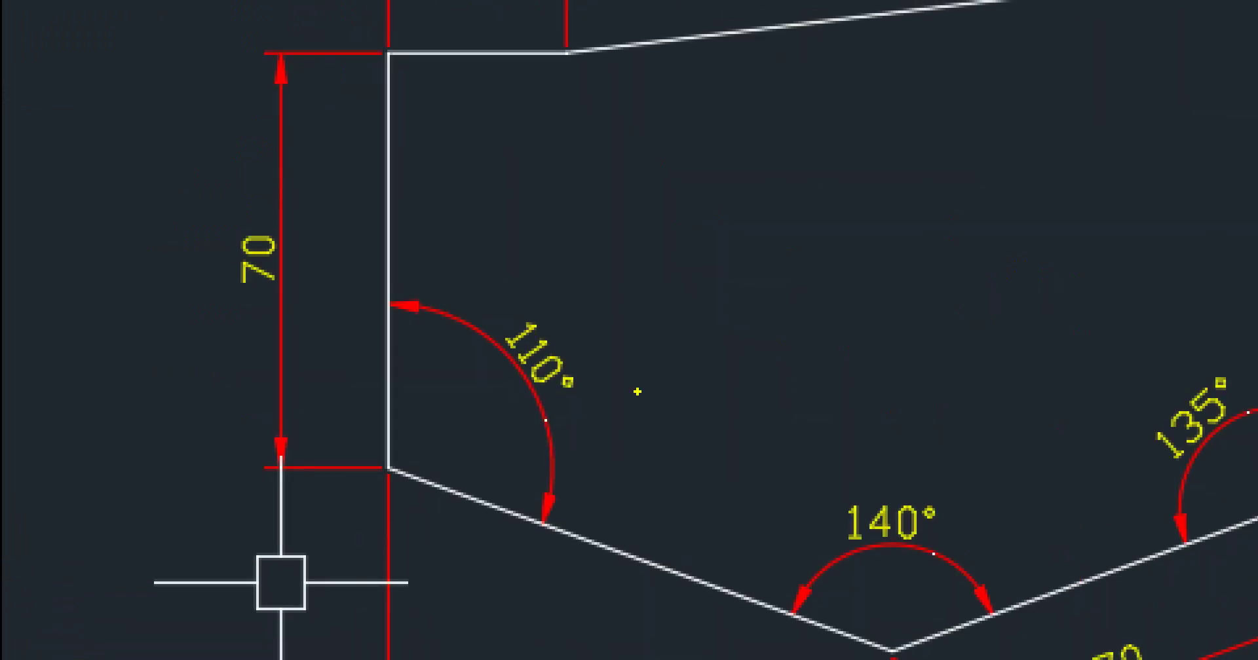
drag(332, 474, 583, 473)
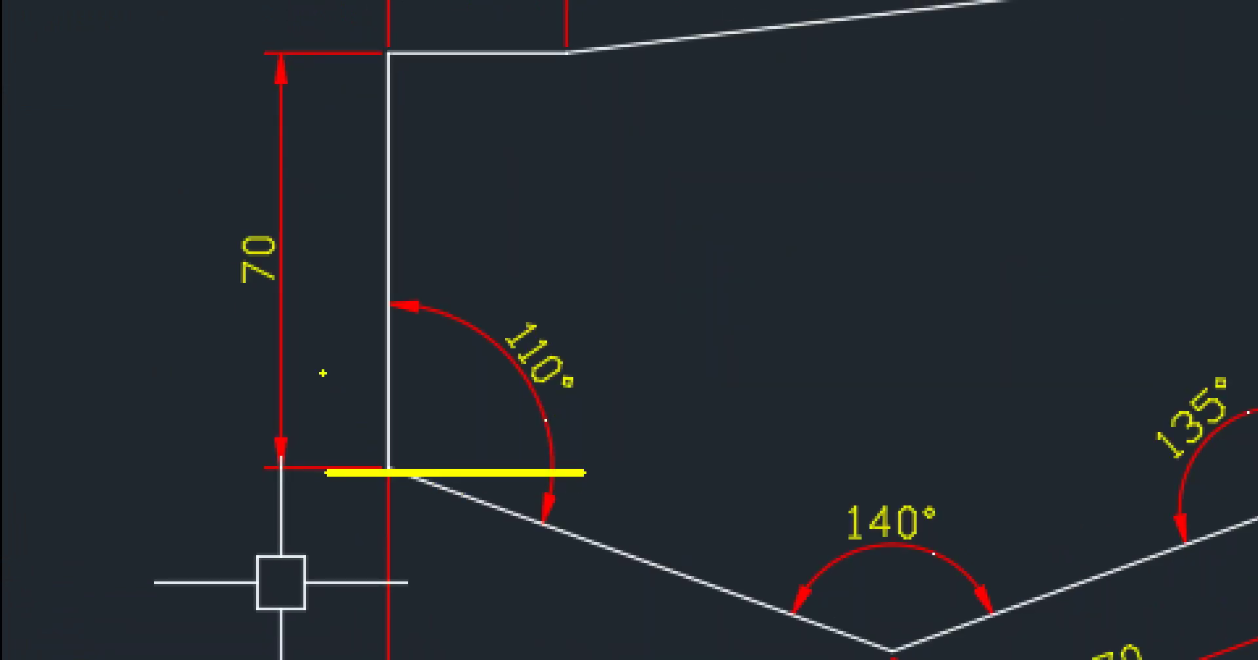
drag(380, 322, 398, 593)
mouse_move(404, 496)
mouse_down()
mouse_move(375, 458)
mouse_move(403, 504)
mouse_up()
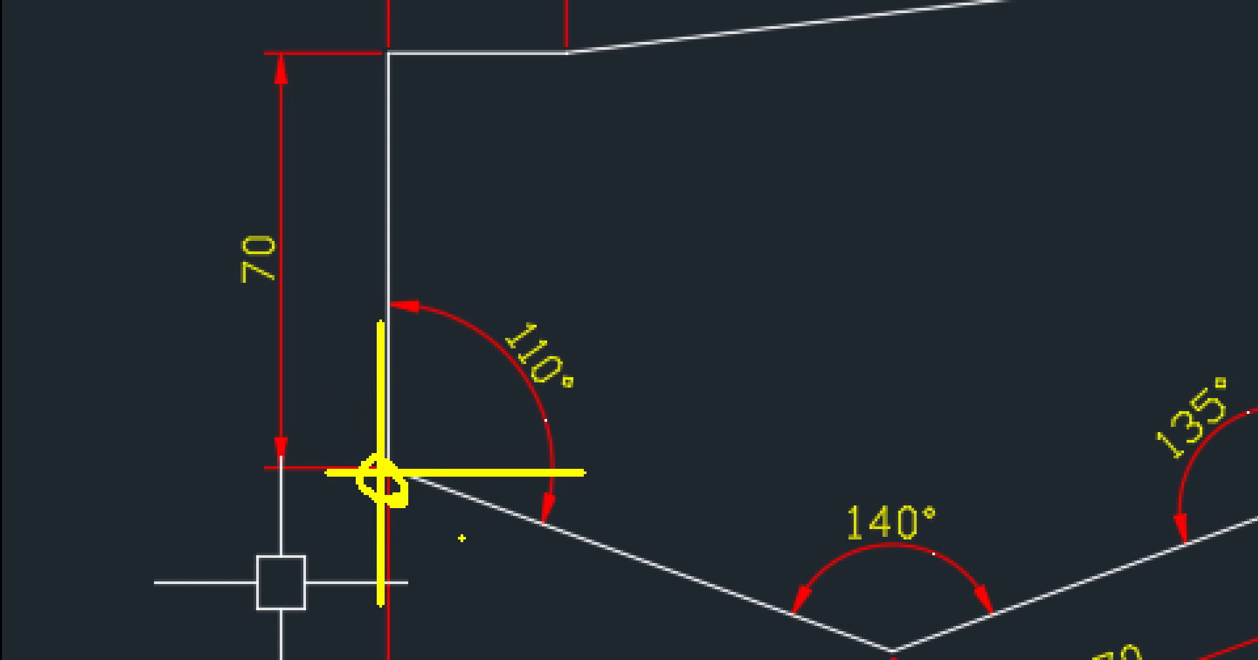
mouse_move(657, 451)
mouse_down()
mouse_move(631, 452)
mouse_move(679, 468)
mouse_move(656, 450)
mouse_up()
mouse_move(377, 226)
mouse_down()
mouse_move(344, 223)
mouse_move(377, 249)
mouse_move(354, 313)
mouse_up()
mouse_move(429, 230)
mouse_down()
mouse_move(463, 251)
mouse_move(447, 217)
mouse_up()
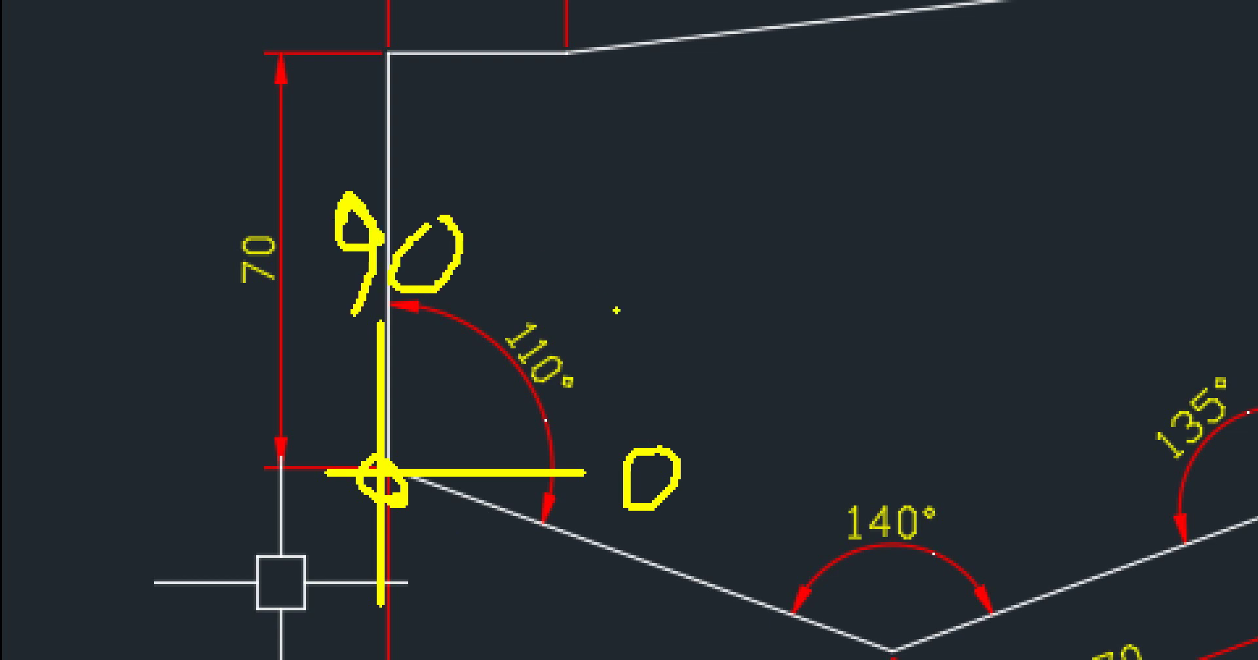
drag(223, 386, 123, 497)
mouse_move(254, 396)
mouse_down()
mouse_move(204, 460)
mouse_move(244, 412)
mouse_up()
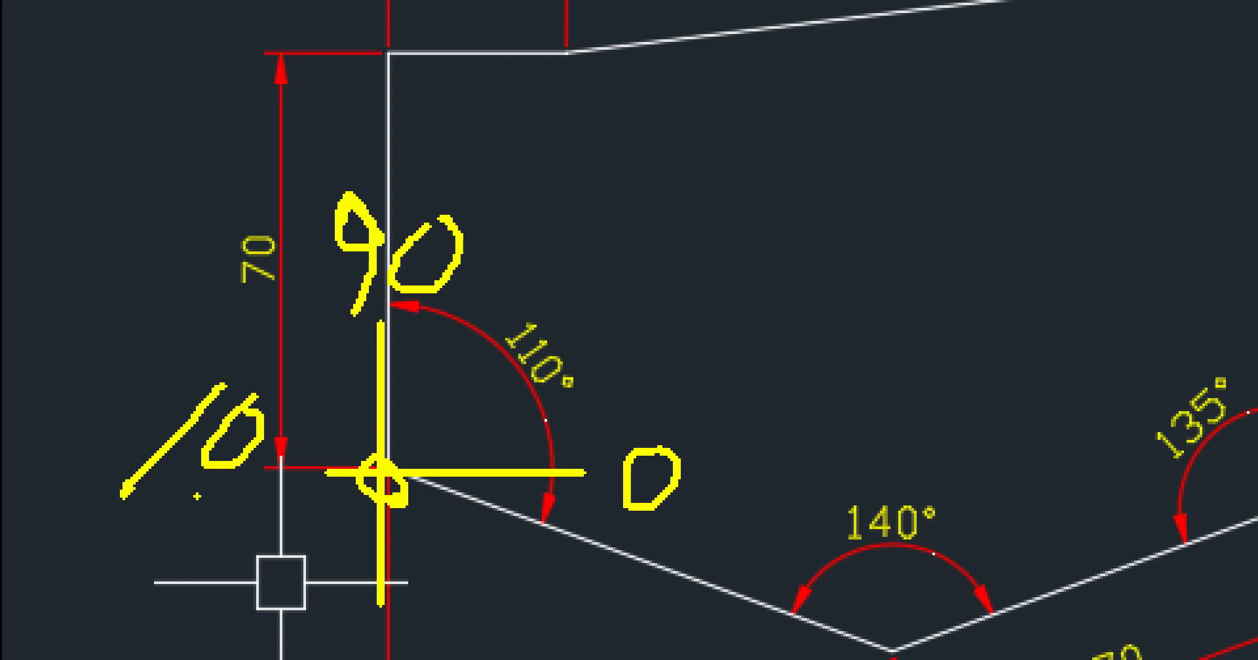
drag(195, 499, 243, 475)
mouse_move(286, 439)
mouse_down()
mouse_move(254, 473)
mouse_move(283, 434)
mouse_up()
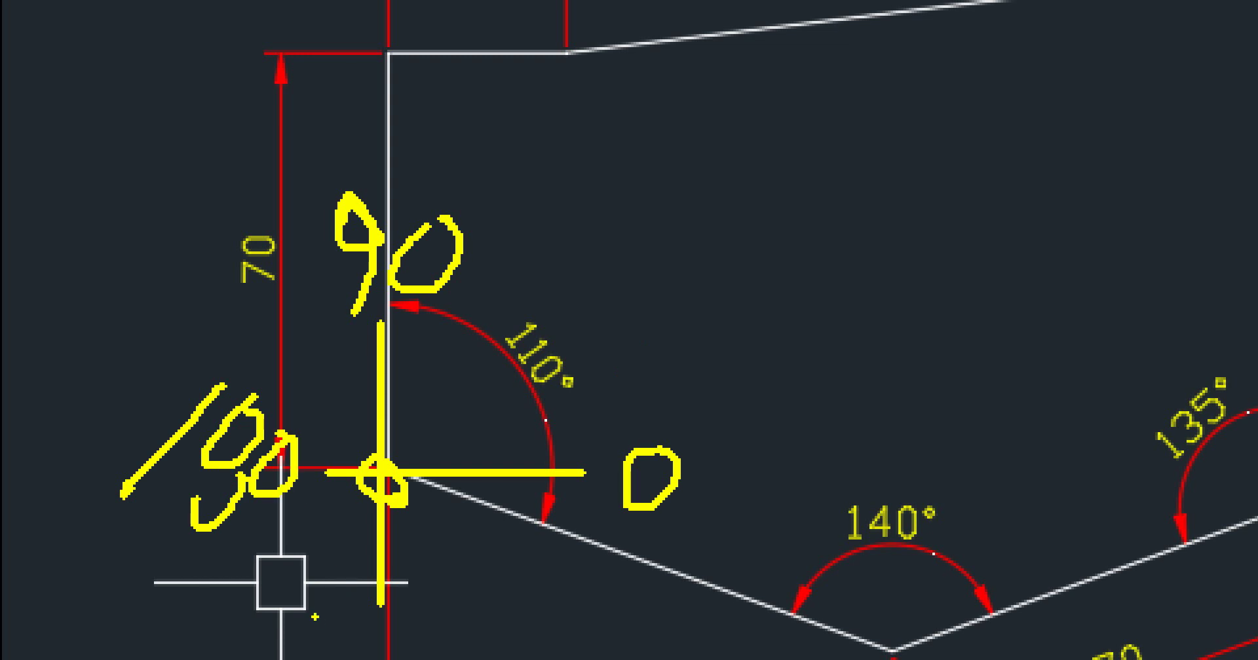
drag(315, 616, 353, 659)
drag(381, 619, 378, 659)
drag(389, 619, 411, 659)
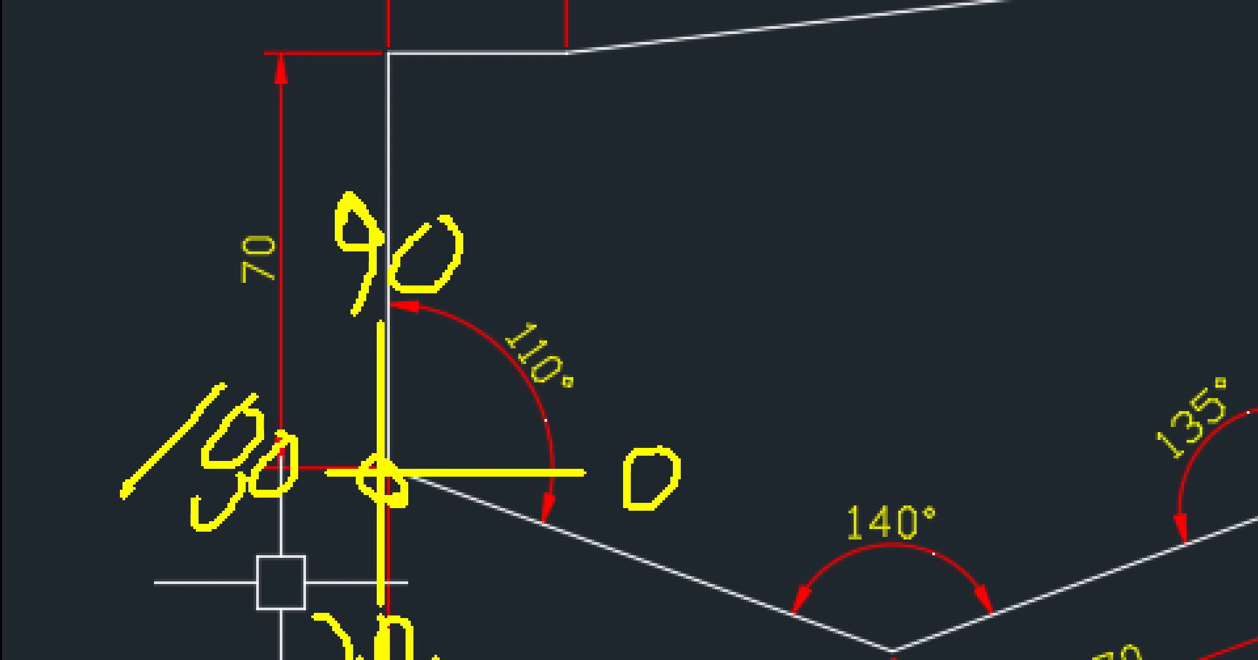
mouse_move(462, 623)
mouse_down()
mouse_move(451, 659)
mouse_move(466, 619)
mouse_up()
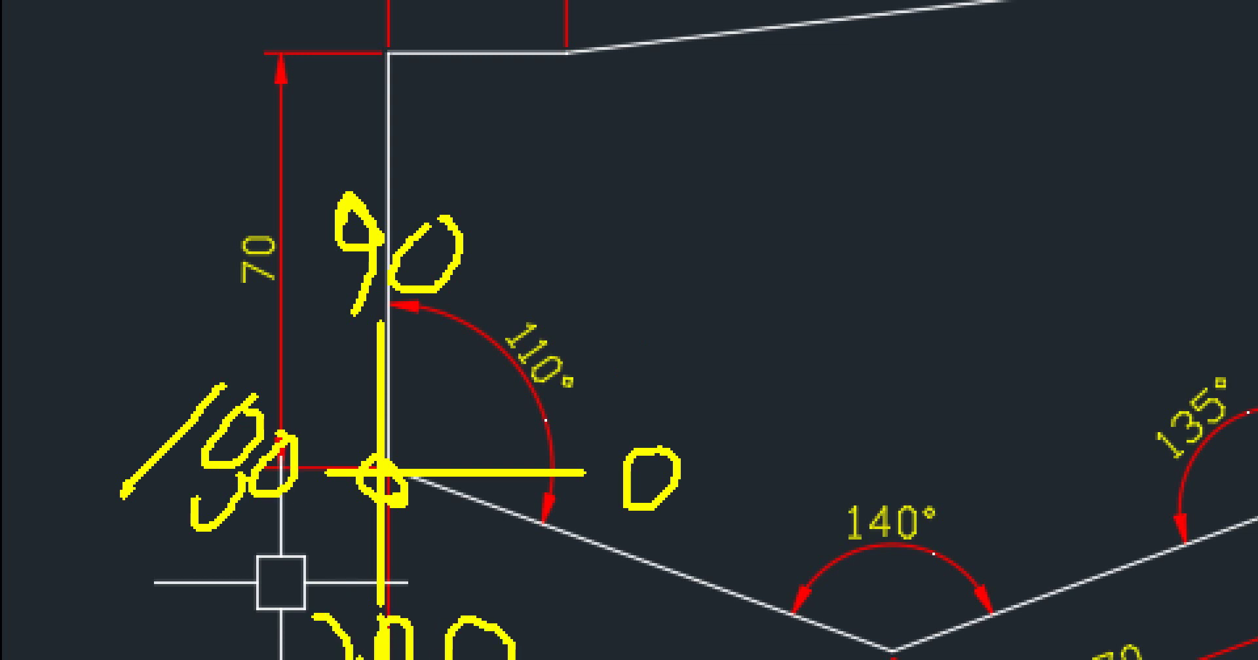
drag(206, 467, 189, 524)
mouse_move(387, 470)
mouse_down()
mouse_move(733, 659)
mouse_move(886, 652)
mouse_up()
key(b)
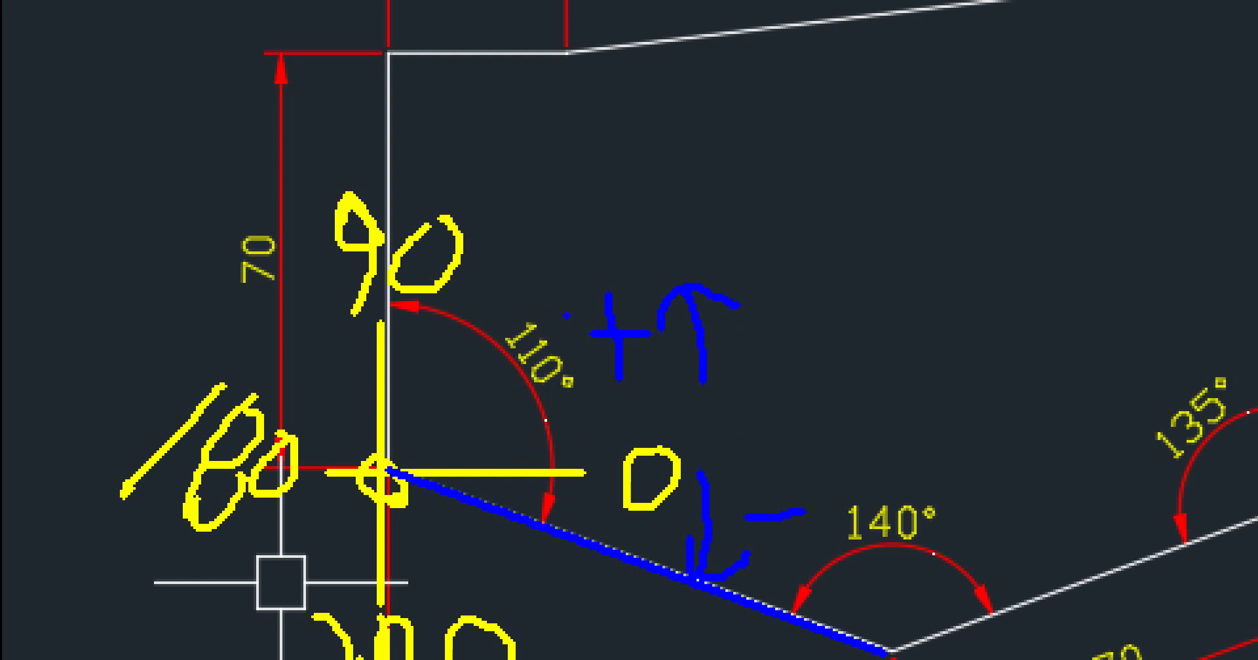
mouse_move(590, 502)
mouse_down()
mouse_move(626, 527)
mouse_move(666, 493)
mouse_up()
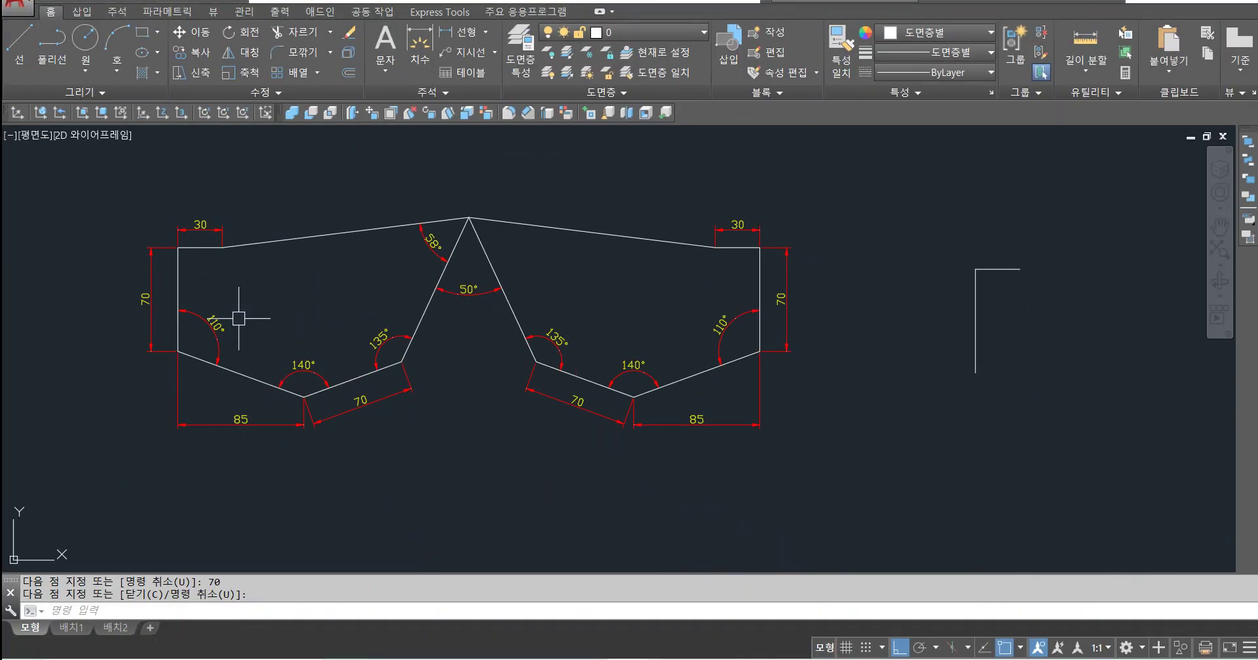
scroll(159, 291, up, 2)
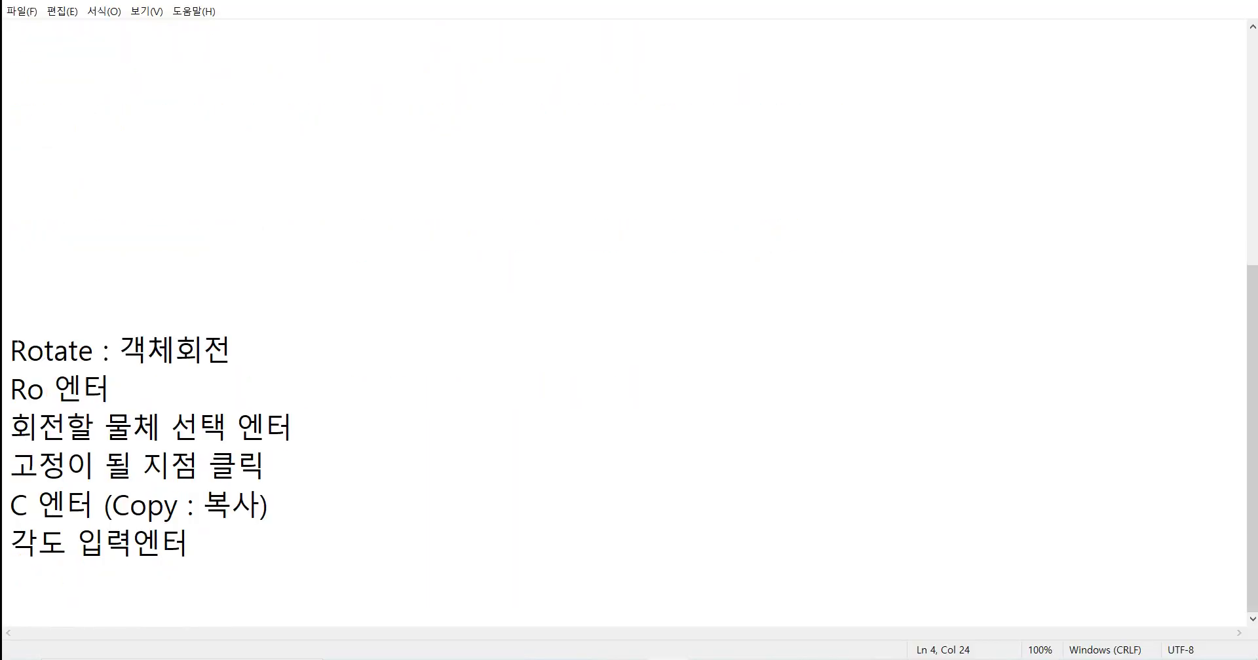
Step: Review the Notepad notes on the procedure for the Rotate command with its Copy option
click(11, 349)
click(11, 194)
click(260, 503)
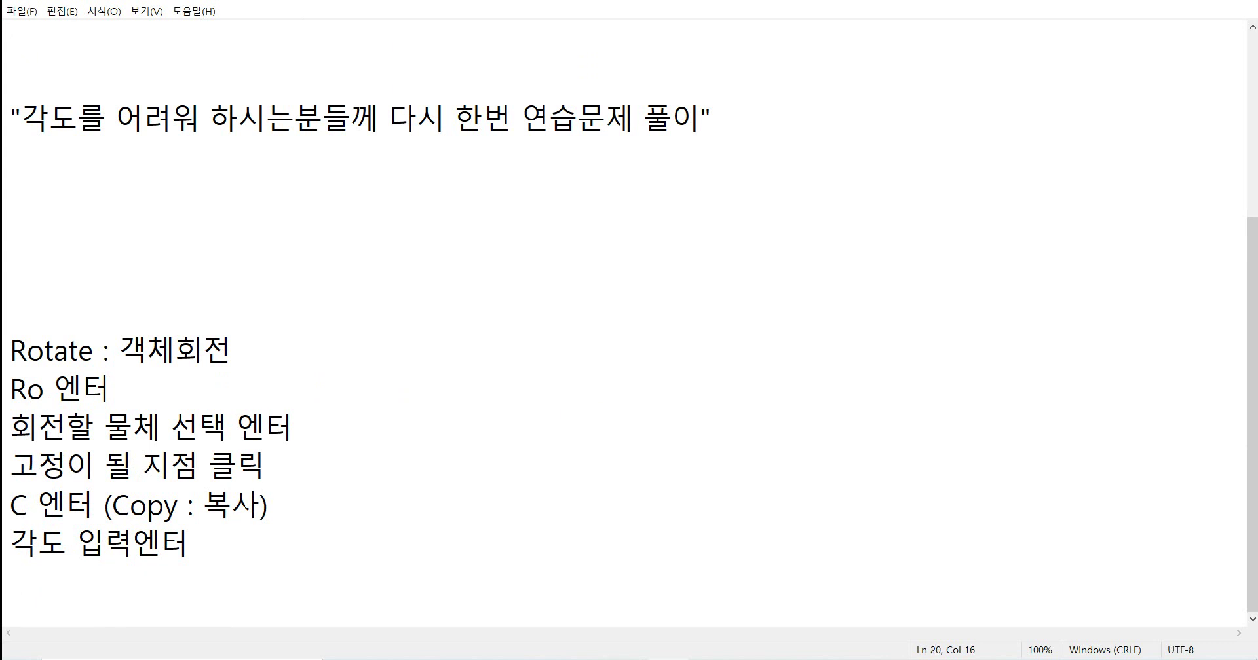
click(190, 543)
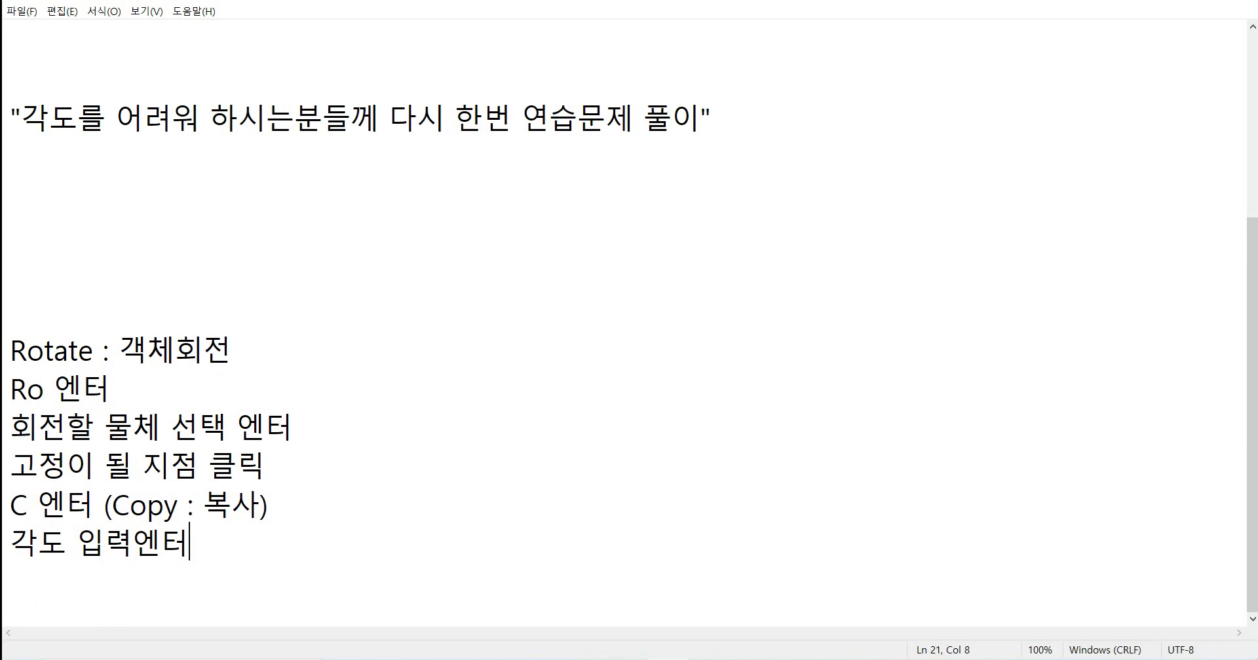
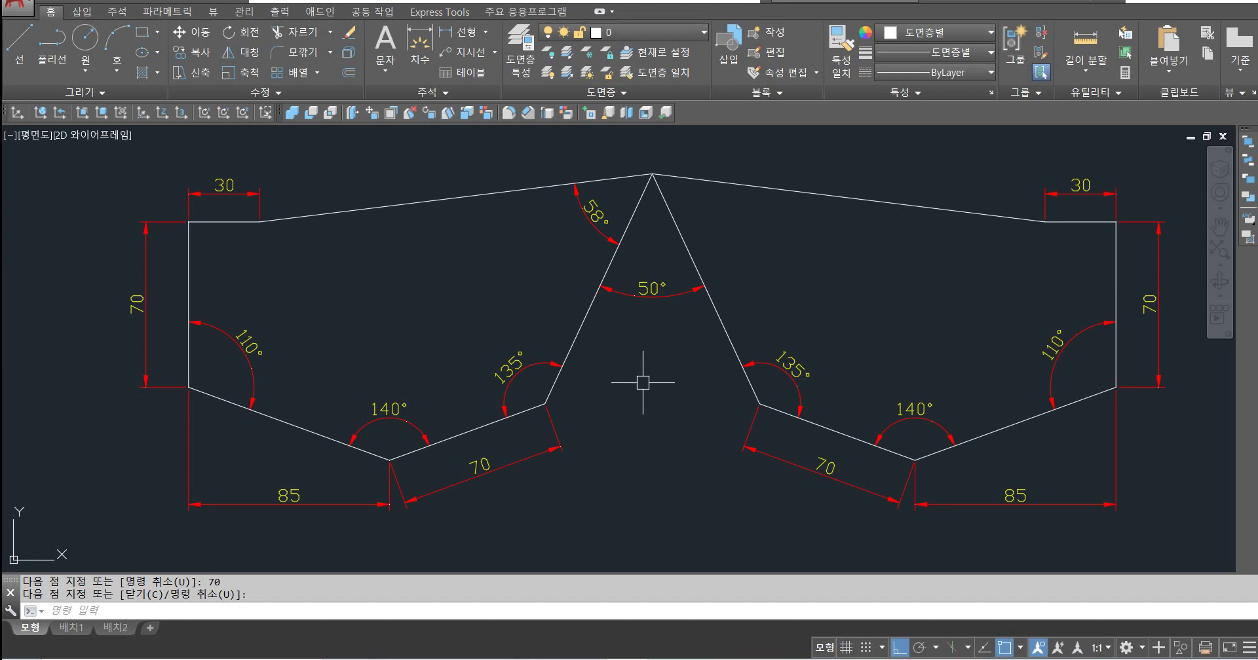
scroll(562, 365, down, 3)
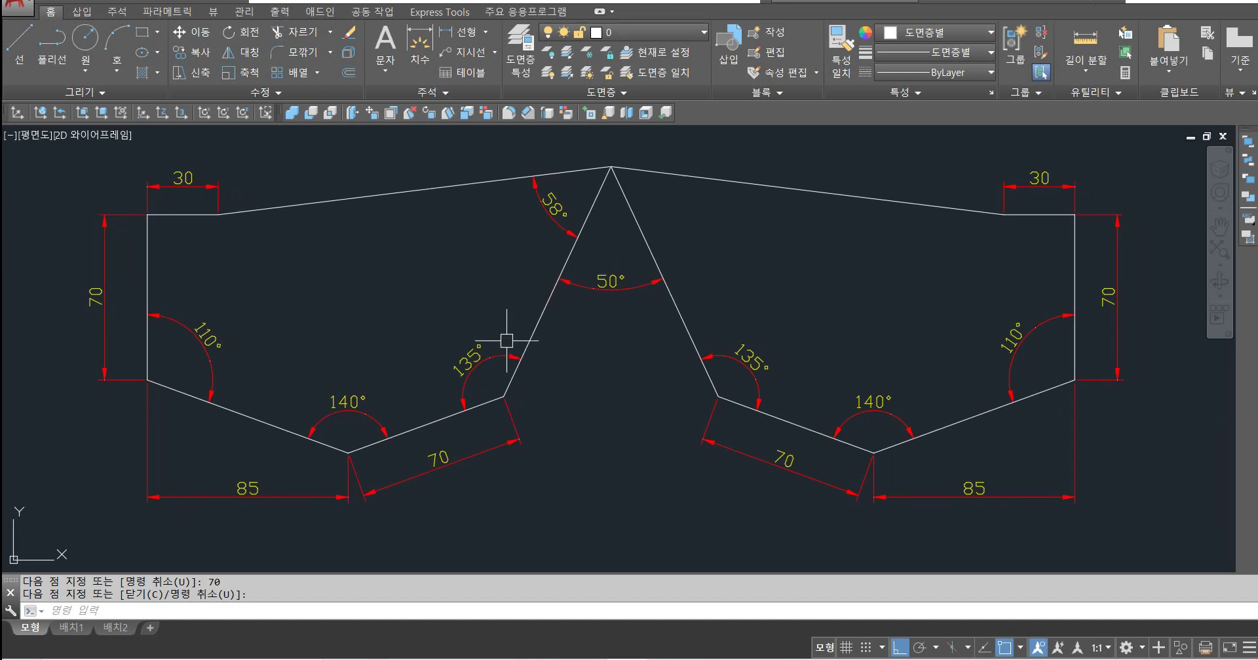
middle_drag(771, 327, 684, 331)
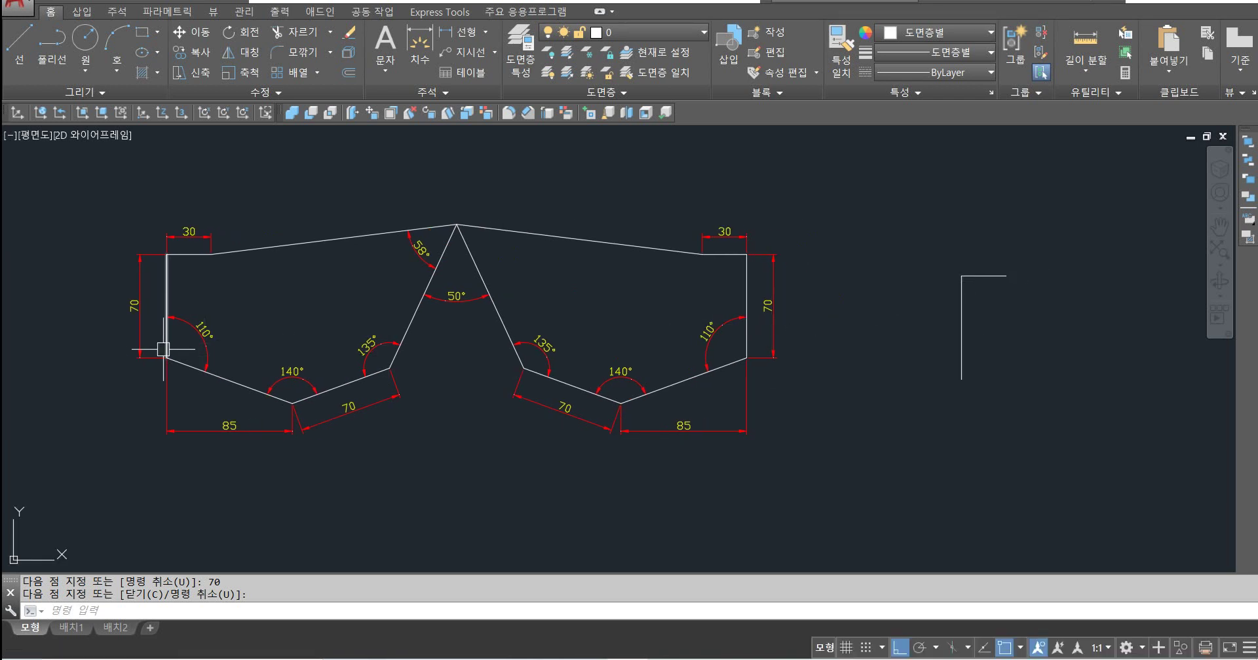
scroll(162, 349, up, 2)
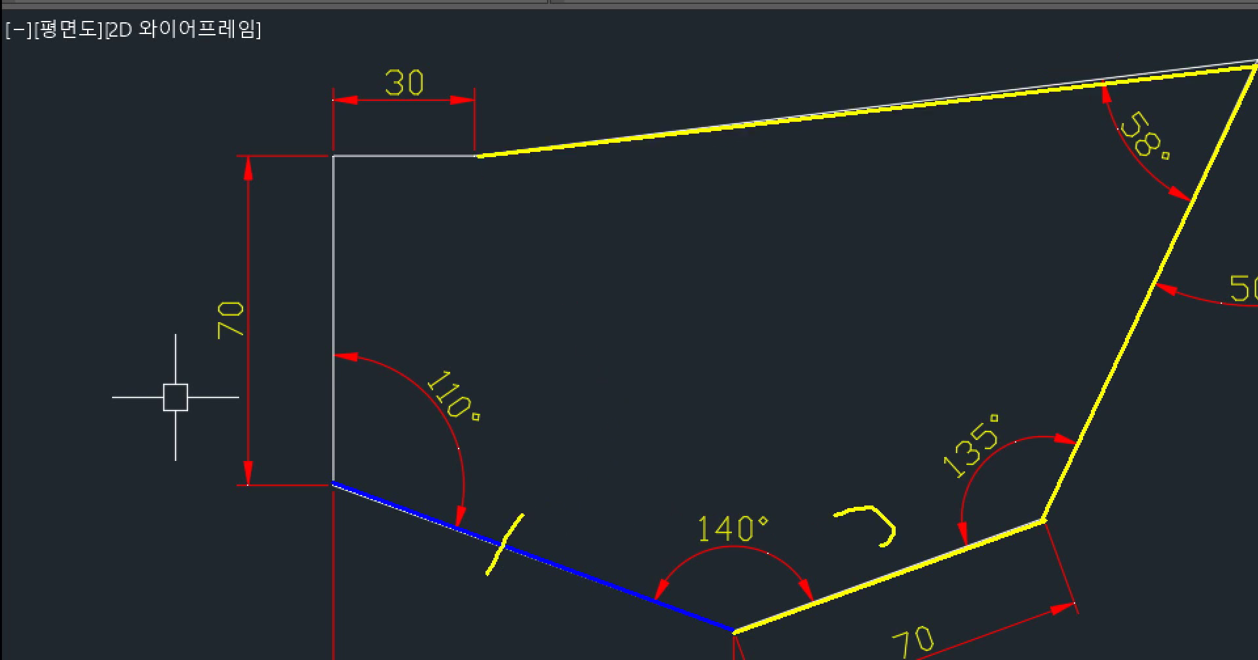
drag(1048, 374, 1064, 407)
mouse_move(879, 118)
mouse_down()
mouse_move(853, 147)
mouse_move(919, 171)
mouse_move(868, 177)
mouse_up()
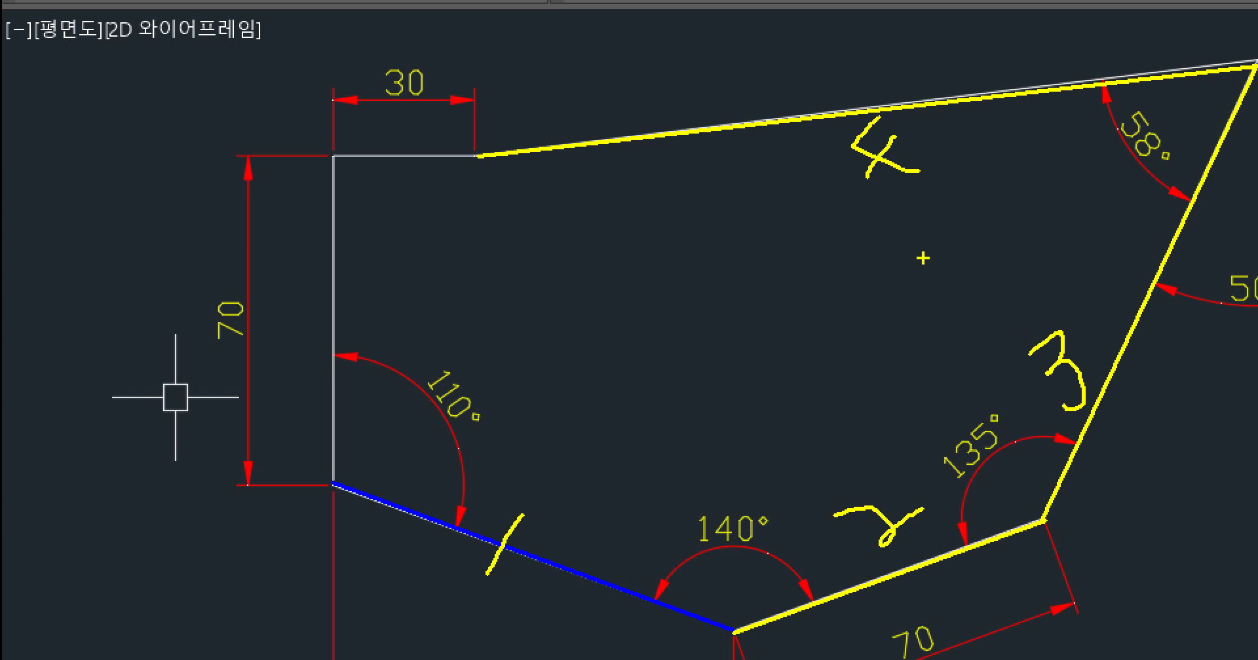
mouse_move(539, 574)
mouse_down()
mouse_move(467, 544)
mouse_move(550, 540)
mouse_move(515, 583)
mouse_up()
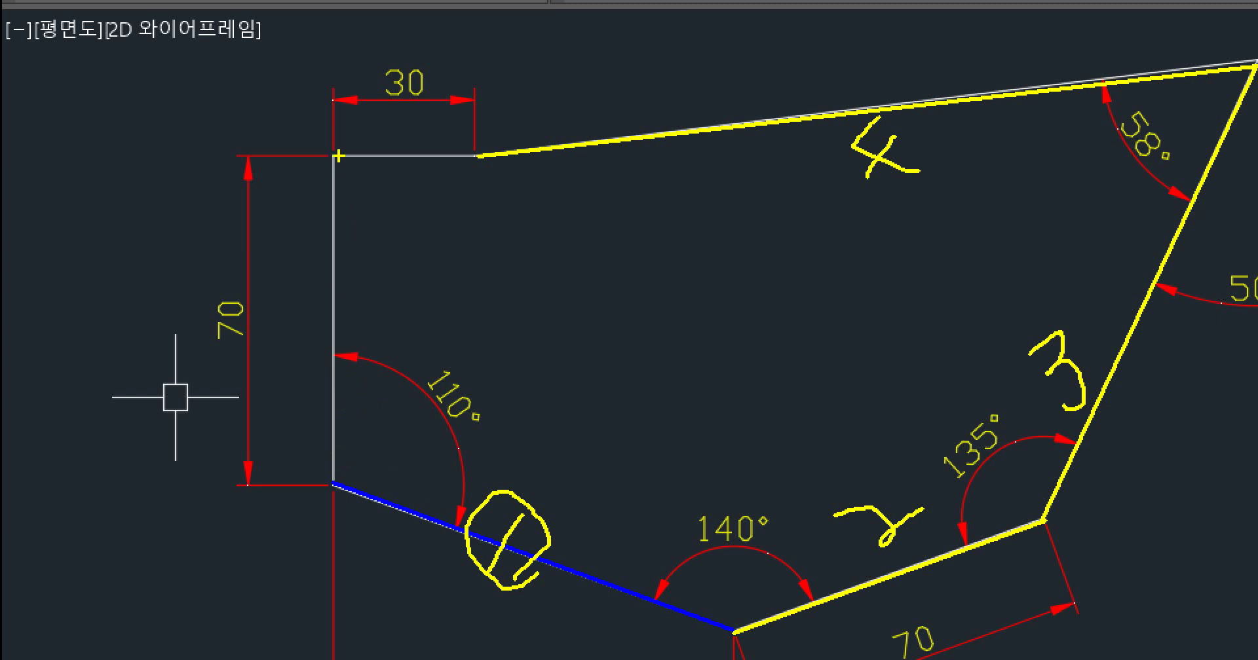
mouse_move(336, 156)
mouse_down()
mouse_move(363, 420)
mouse_move(336, 485)
mouse_up()
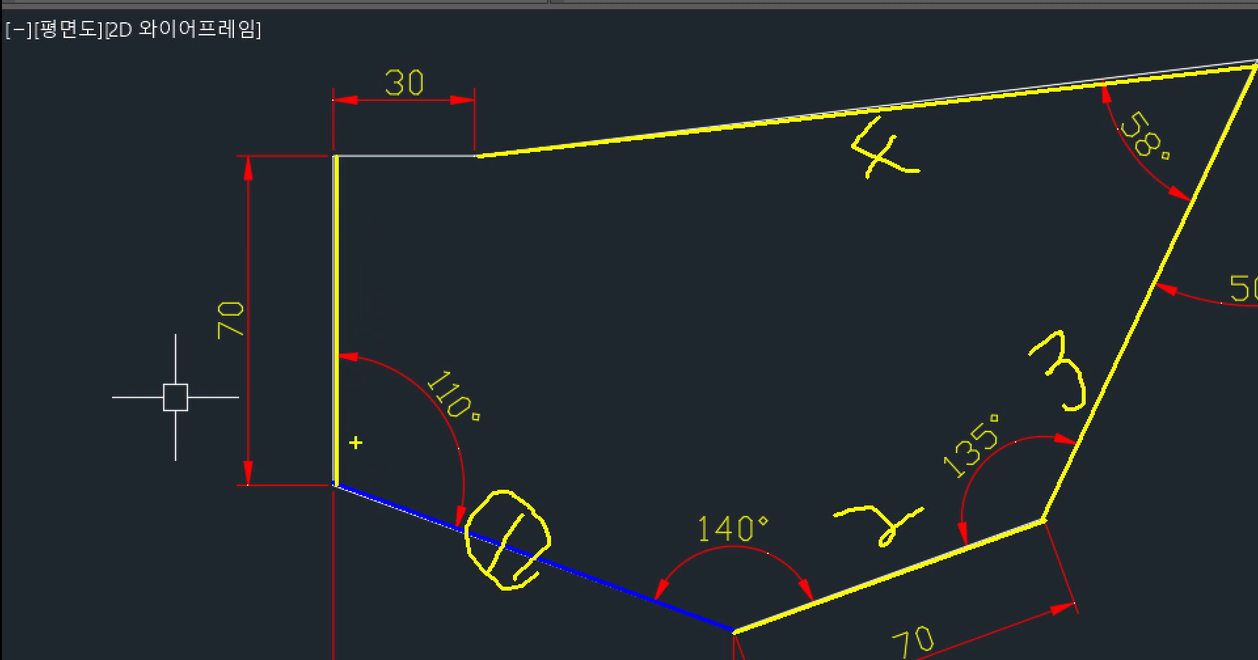
mouse_move(352, 363)
mouse_down()
mouse_move(399, 391)
mouse_move(462, 501)
mouse_move(437, 508)
mouse_move(472, 488)
mouse_up()
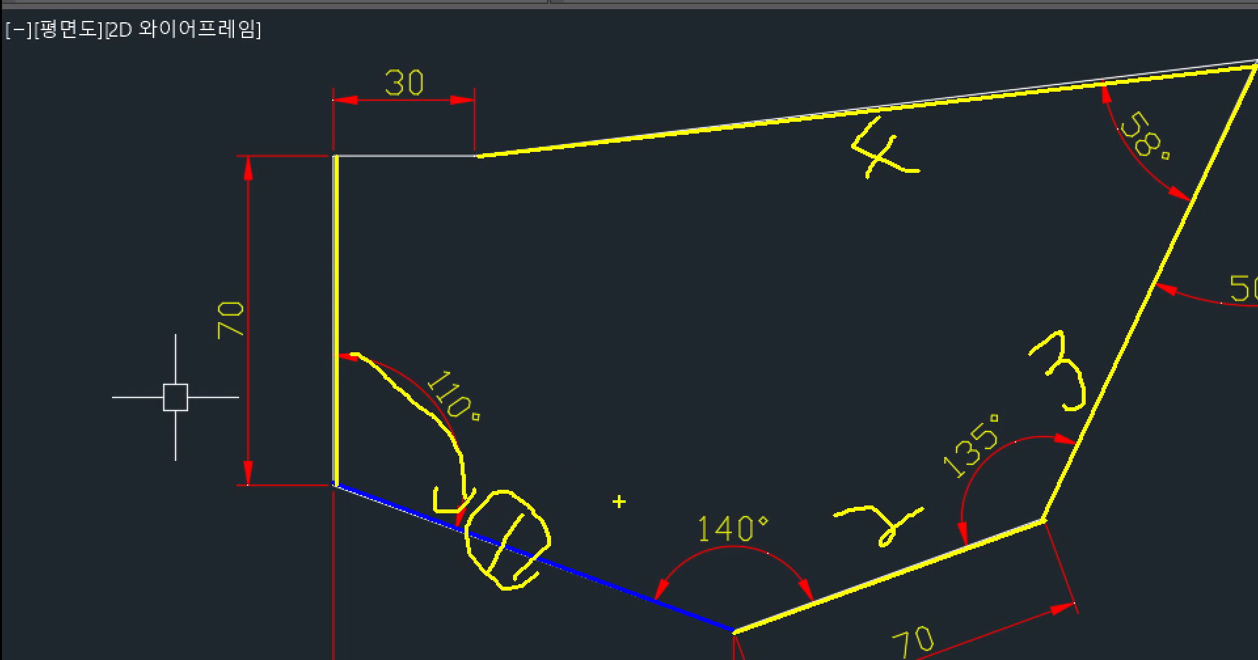
mouse_move(620, 331)
mouse_down()
mouse_move(851, 342)
mouse_move(853, 331)
mouse_up()
drag(729, 233, 723, 415)
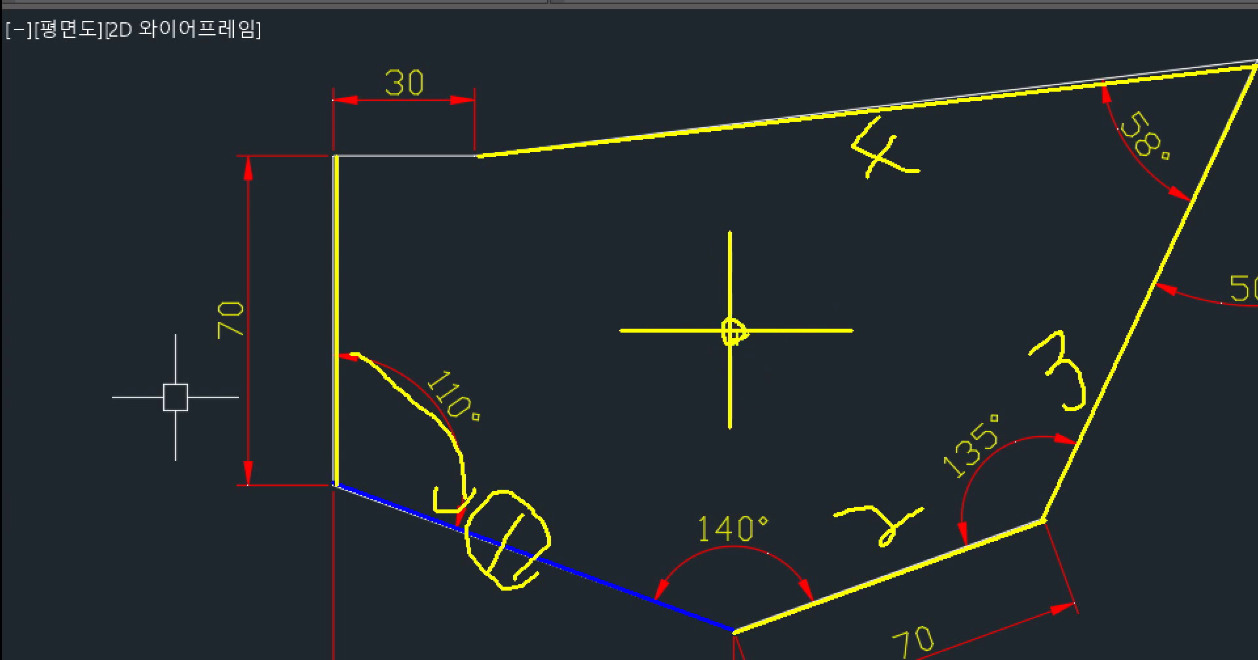
mouse_move(876, 306)
mouse_down()
mouse_move(881, 359)
mouse_move(891, 310)
mouse_up()
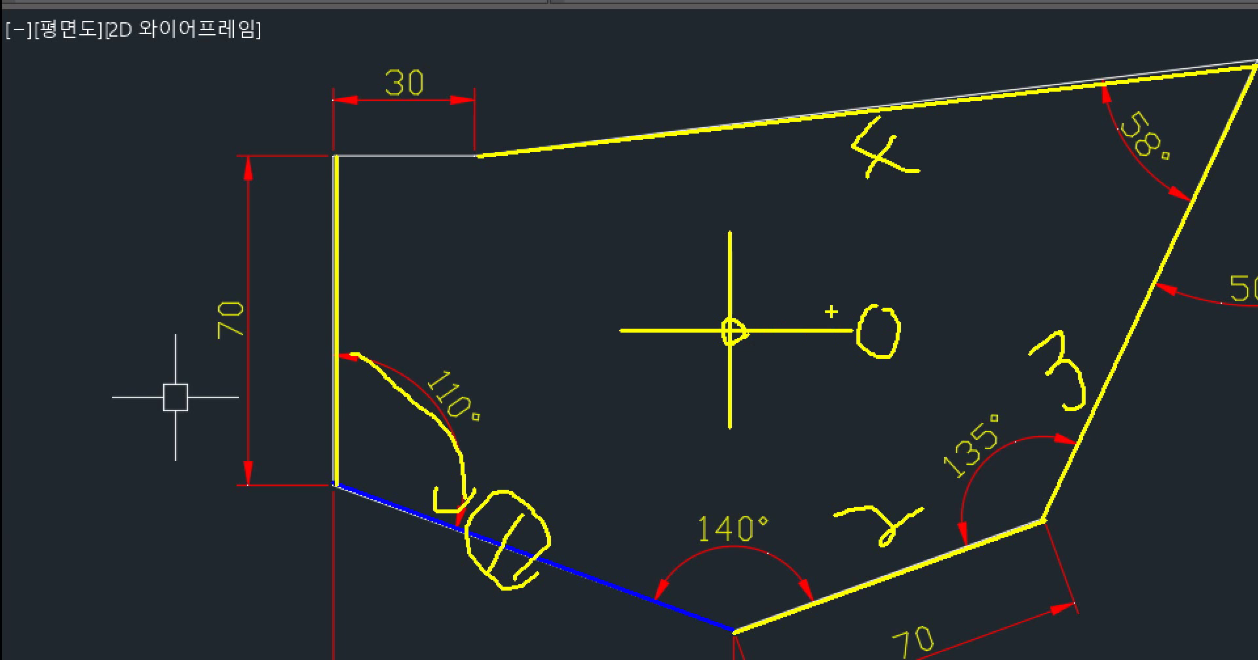
mouse_move(840, 315)
mouse_down()
mouse_move(819, 251)
mouse_move(896, 270)
mouse_up()
drag(880, 246, 879, 286)
mouse_move(852, 352)
mouse_down()
mouse_move(816, 422)
mouse_move(890, 388)
mouse_up()
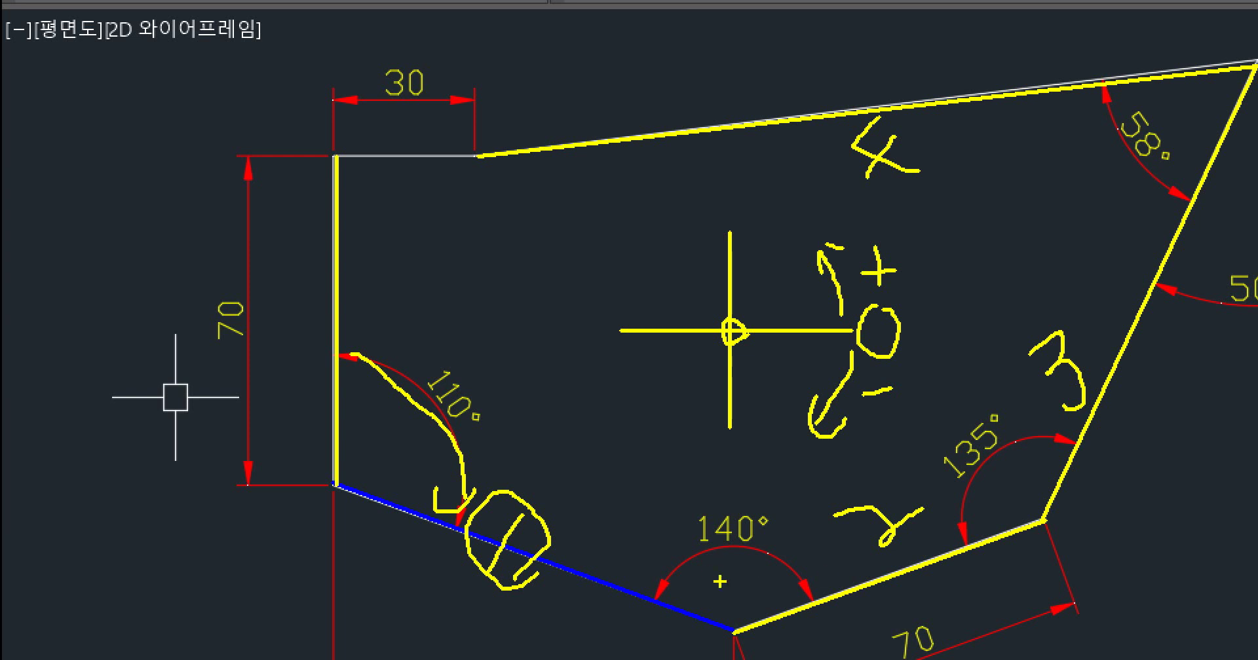
key(Escape)
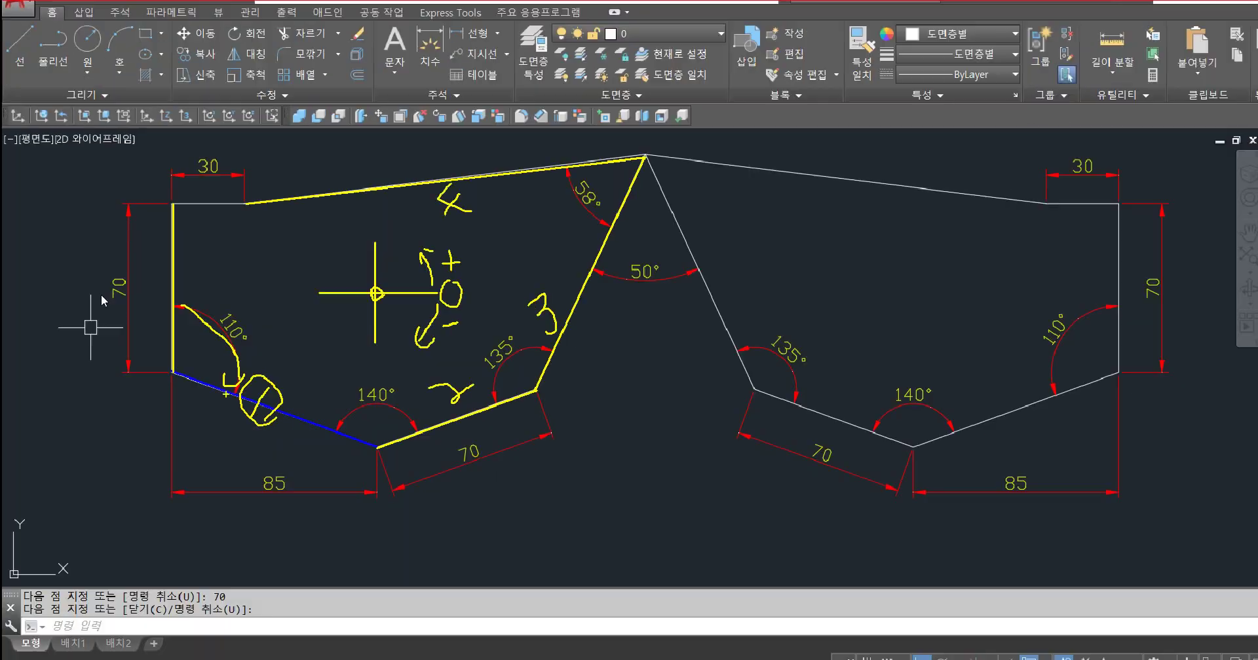
key(ctrl+1)
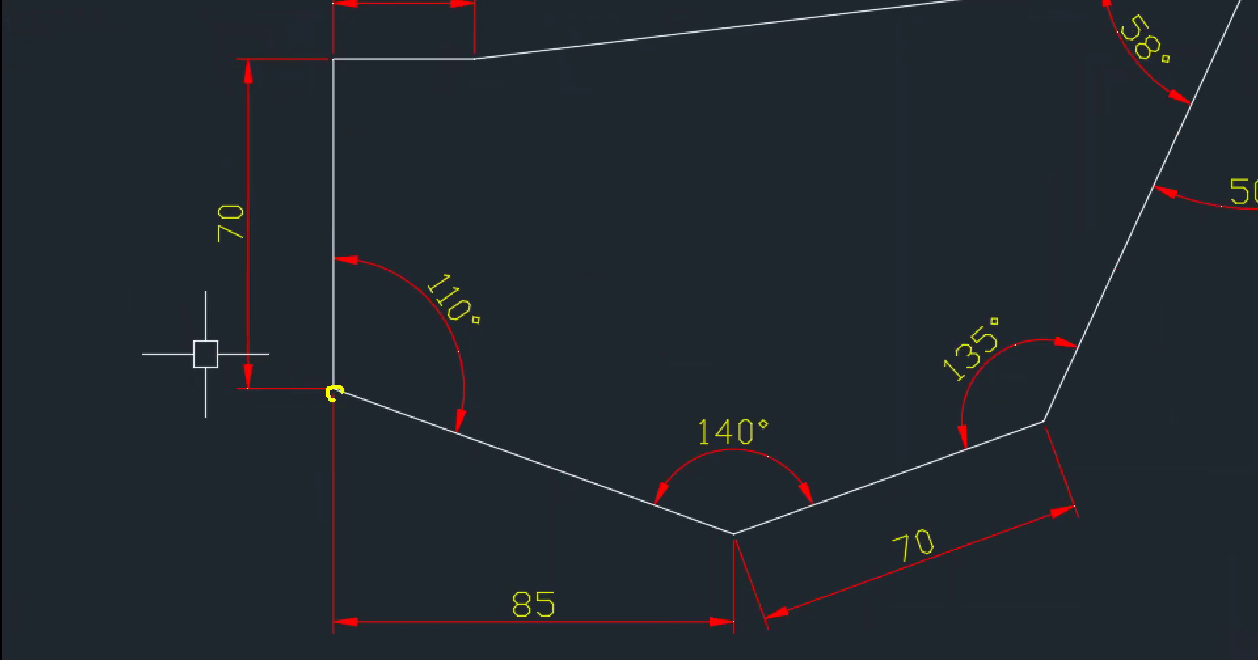
mouse_move(341, 139)
mouse_down()
mouse_move(380, 160)
mouse_move(499, 306)
mouse_move(479, 375)
mouse_move(529, 373)
mouse_up()
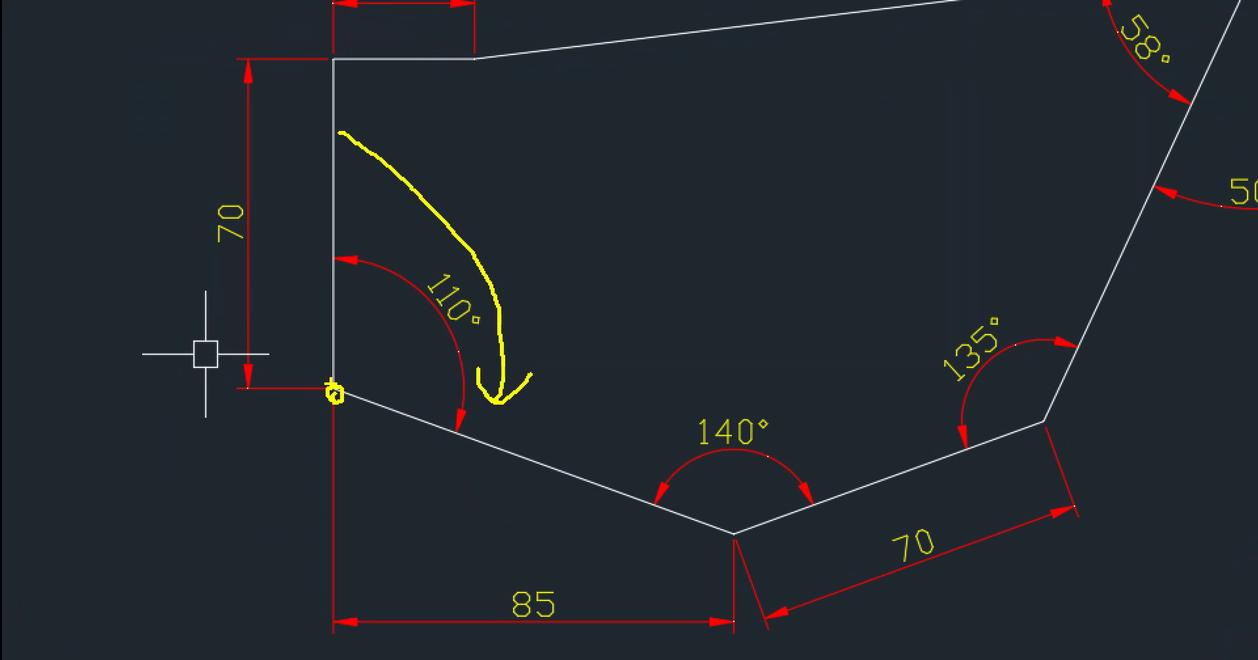
mouse_move(294, 393)
shift+mouse_down()
mouse_move(386, 394)
mouse_move(336, 468)
shift+mouse_up()
mouse_move(344, 141)
mouse_down()
mouse_move(482, 367)
mouse_move(401, 518)
mouse_move(295, 565)
mouse_up()
mouse_move(325, 511)
mouse_down()
mouse_move(278, 586)
mouse_move(388, 620)
mouse_up()
mouse_move(337, 271)
mouse_down()
mouse_move(335, 226)
mouse_move(325, 299)
mouse_up()
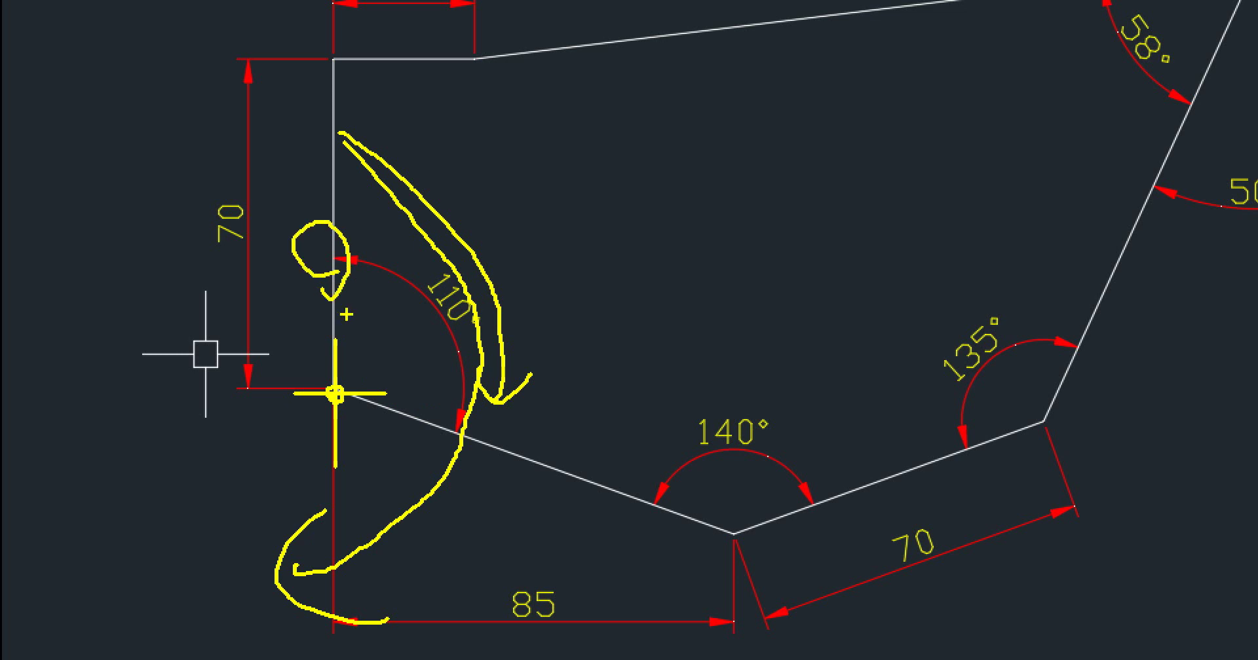
drag(355, 392, 675, 528)
mouse_move(339, 250)
mouse_down()
mouse_move(470, 303)
mouse_move(559, 435)
mouse_move(595, 431)
mouse_up()
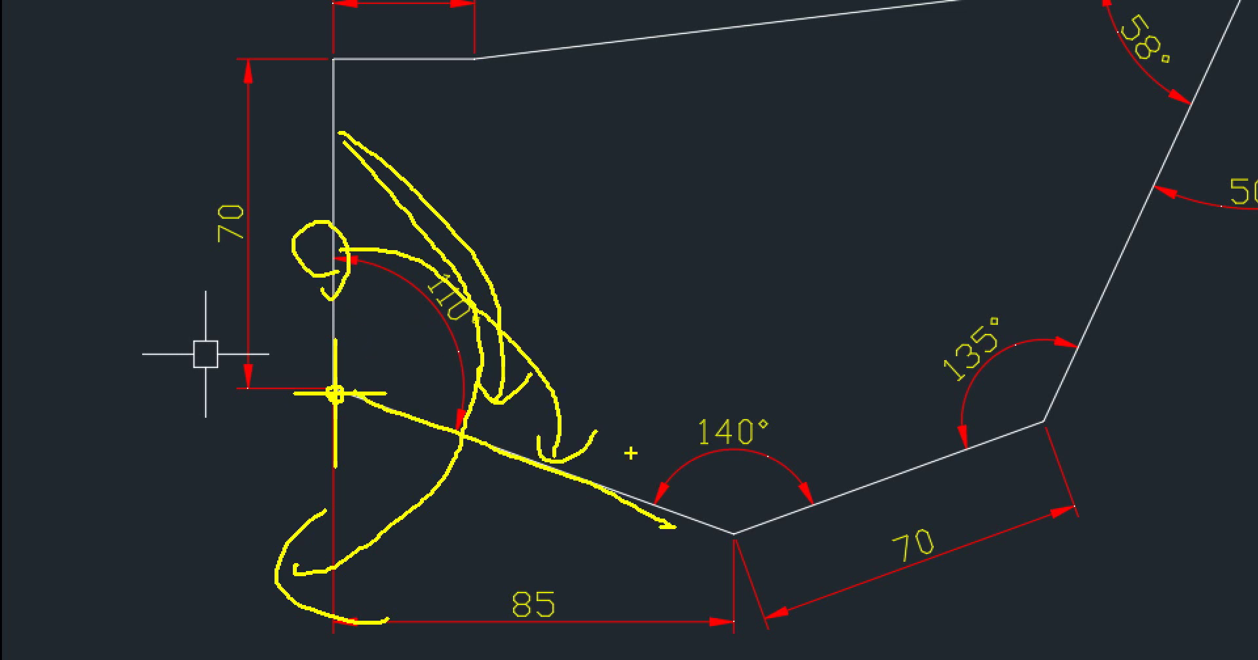
drag(548, 315, 648, 291)
key(Escape)
scroll(590, 317, down, 2)
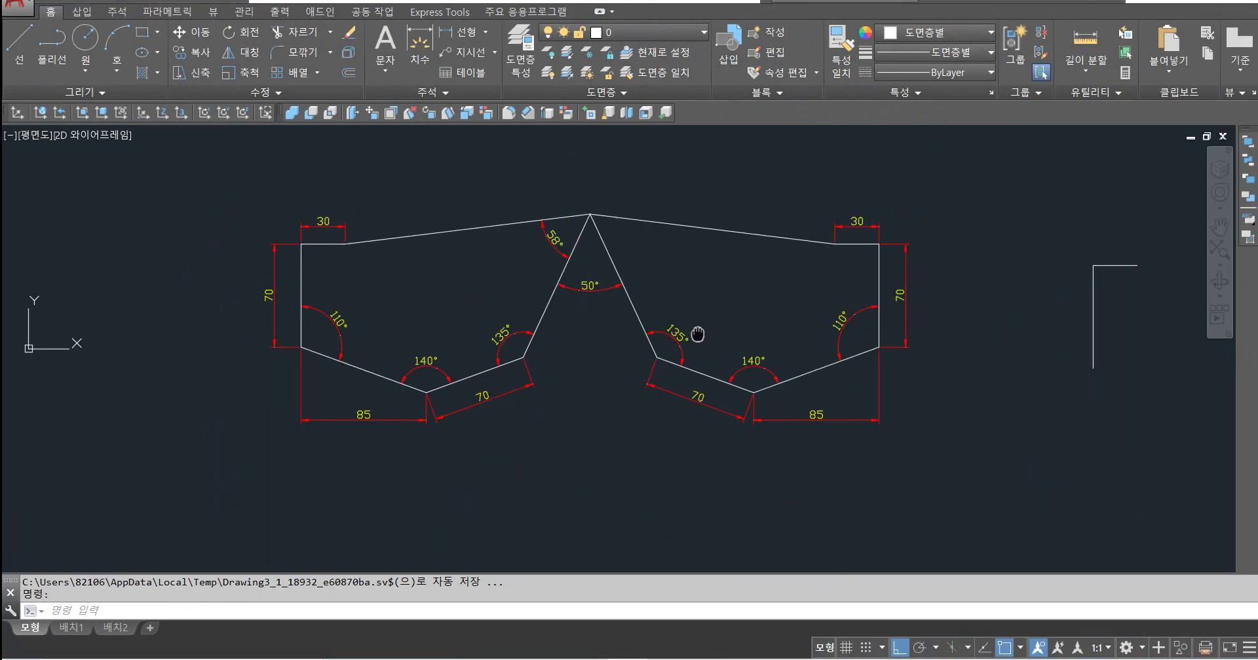
text(rg)
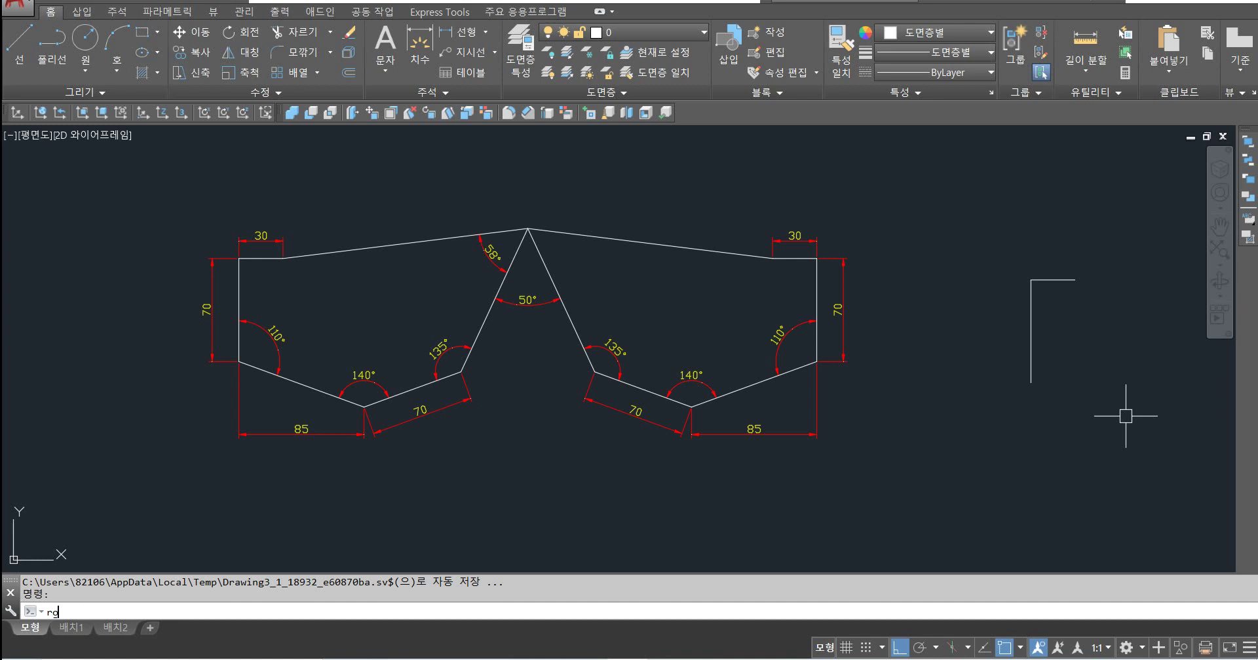
key(Return)
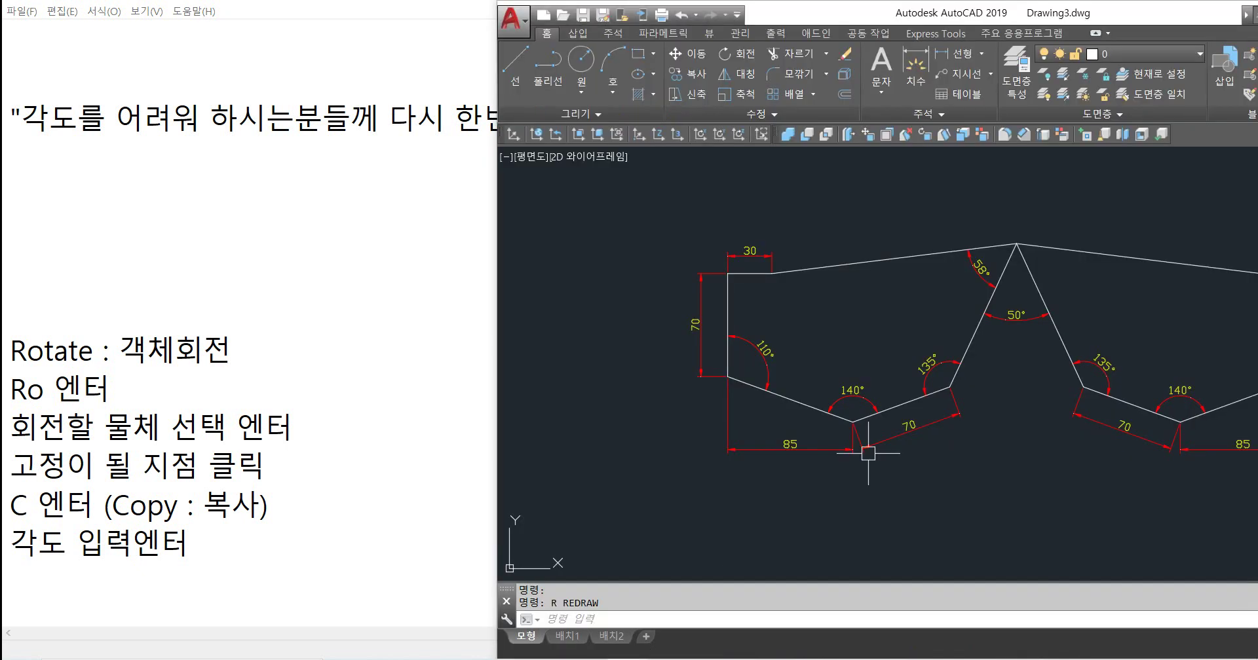
Step: Start Rotate on the vertical 70 line of the new figure, using its lower endpoint as the base point
scroll(734, 441, up, 3)
middle_drag(1183, 391, 981, 426)
scroll(1026, 387, up, 5)
middle_drag(1029, 373, 920, 407)
key(Escape)
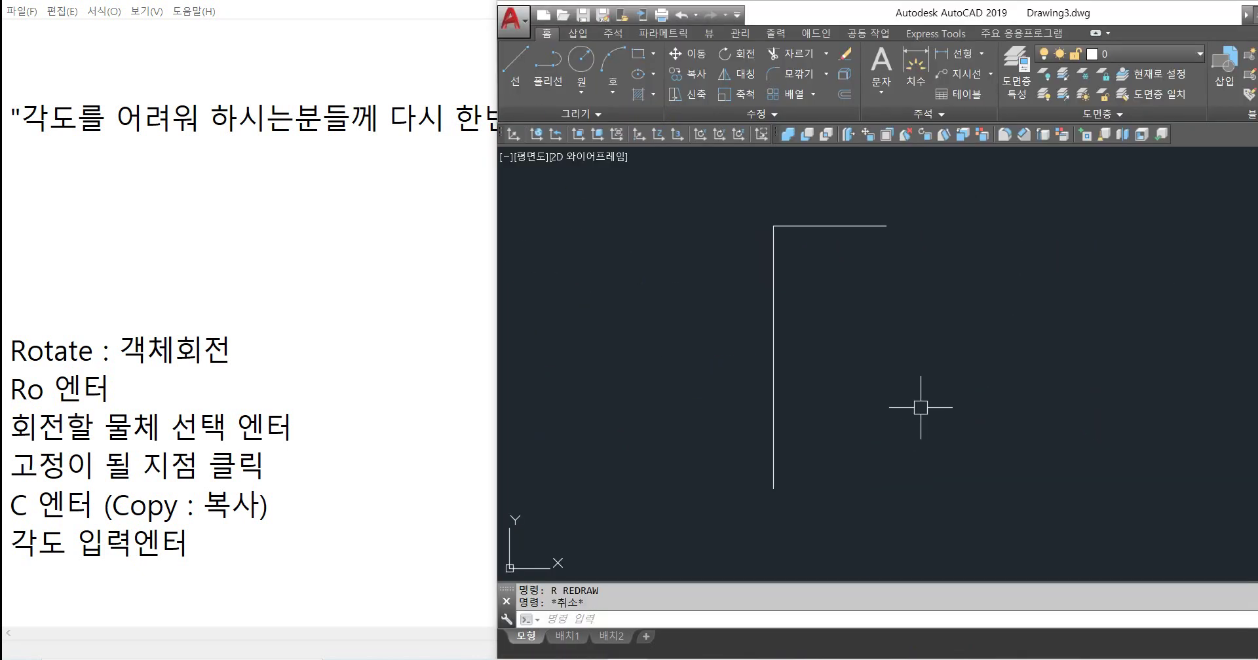
text(ro)
key(BackSpace)
key(BackSpace)
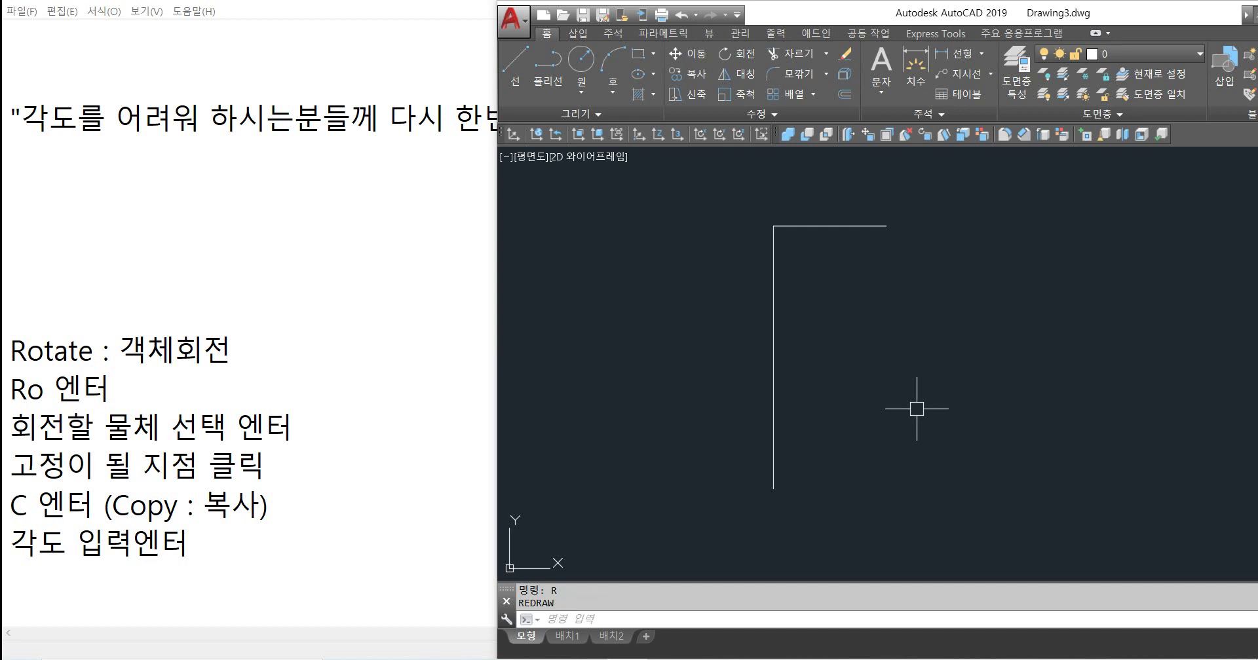
text(ro)
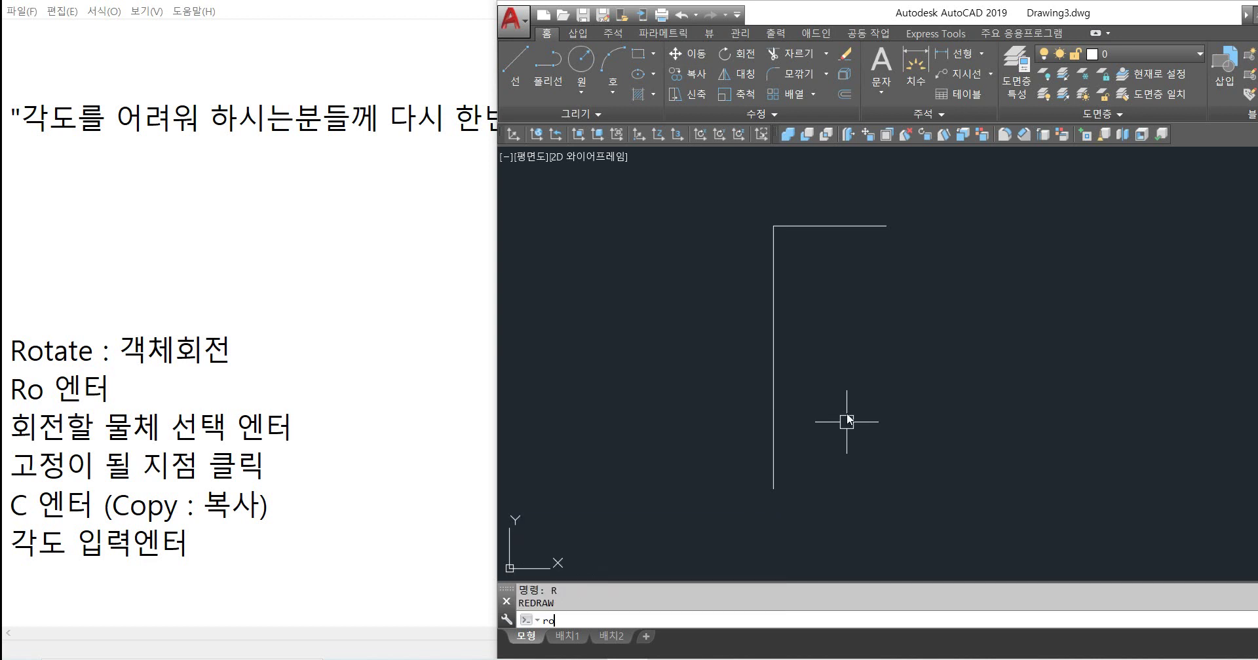
key(Return)
click(773, 359)
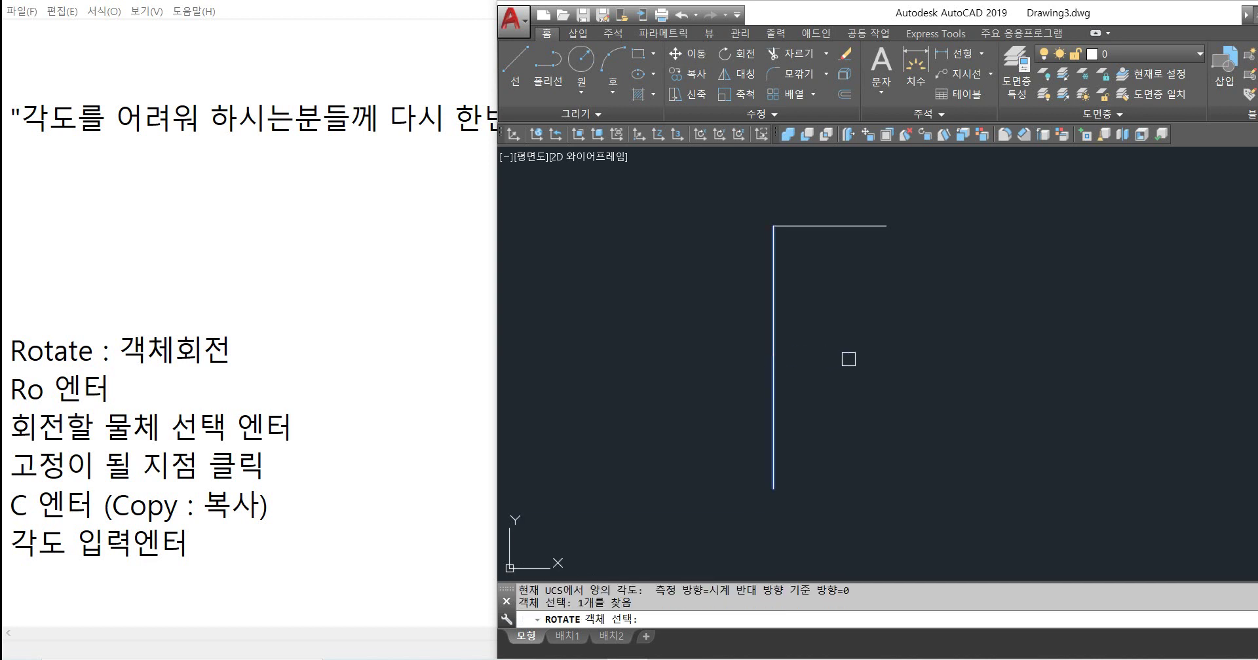
key(Return)
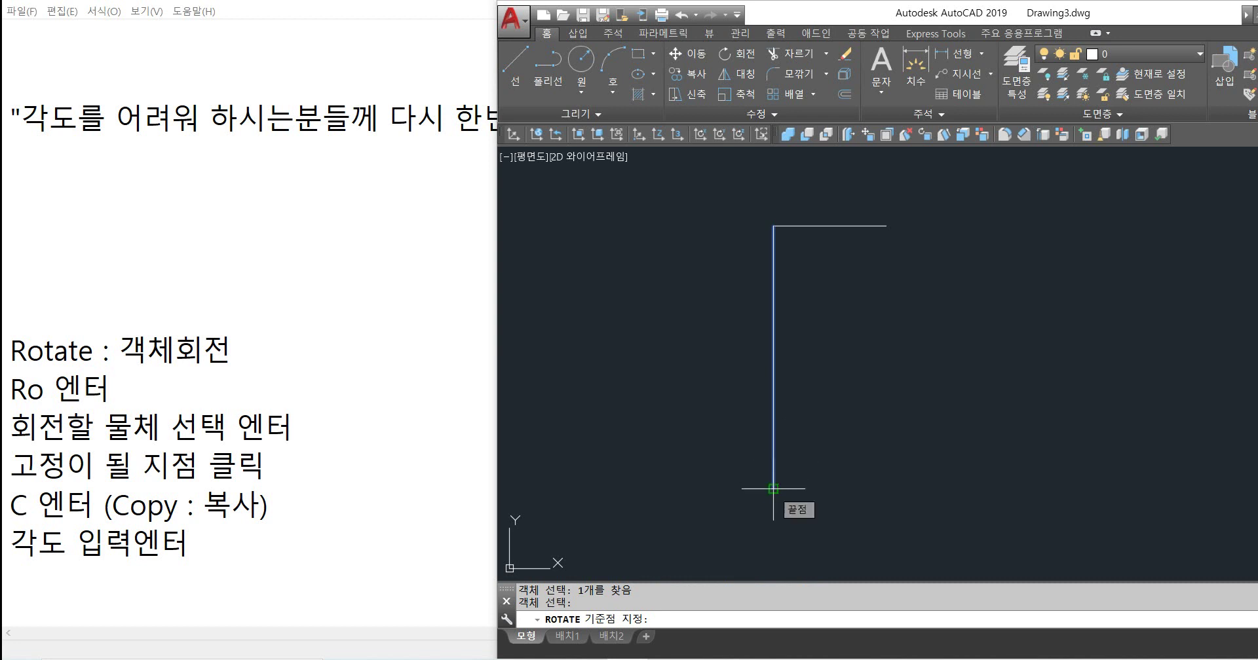
drag(898, 18, 698, 5)
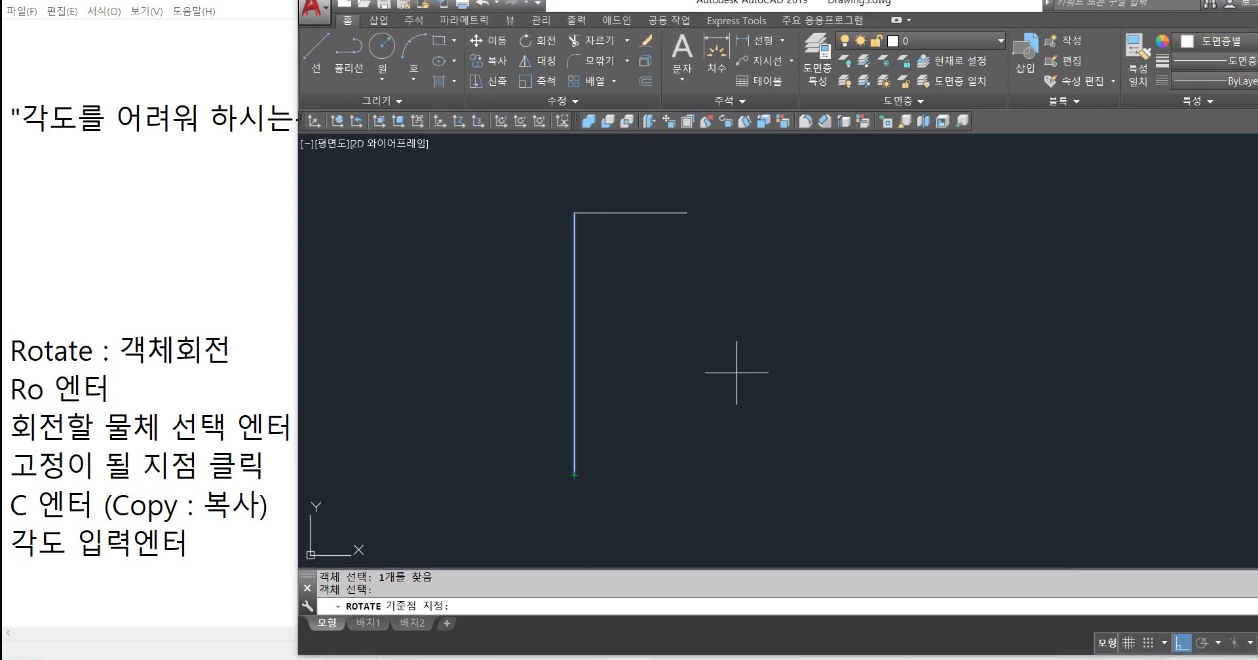
click(574, 476)
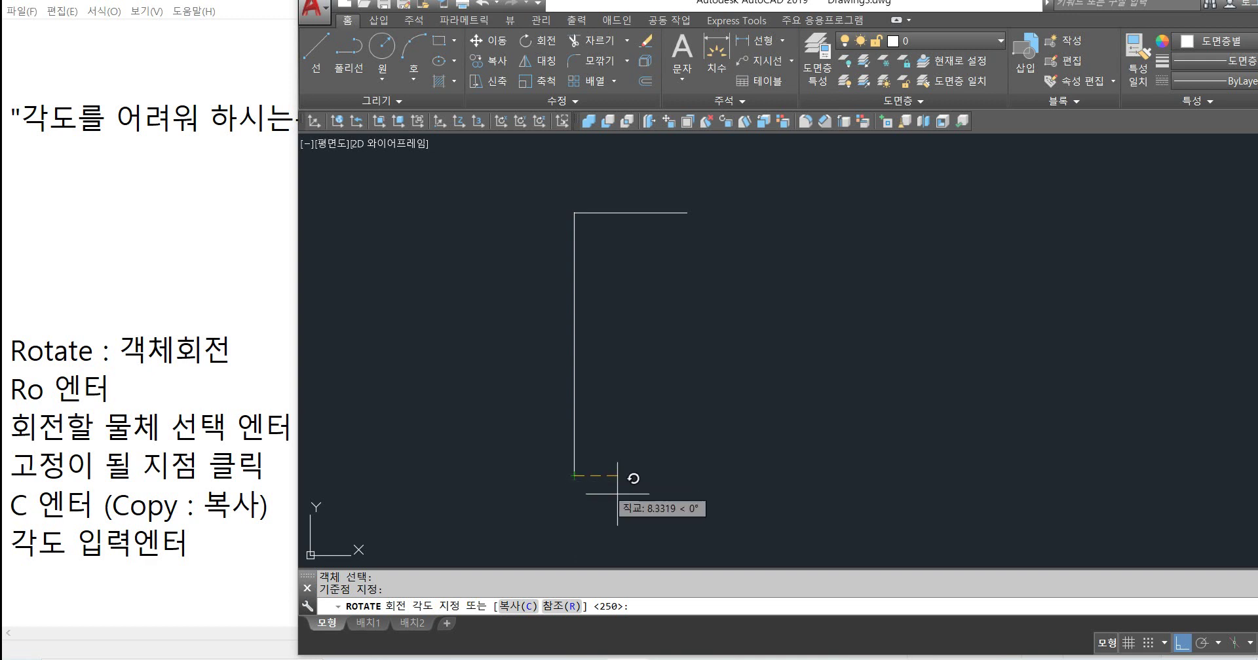
Step: Turn Ortho mode off and complete the rotation of the vertical line as a copy at -110°
click(1181, 644)
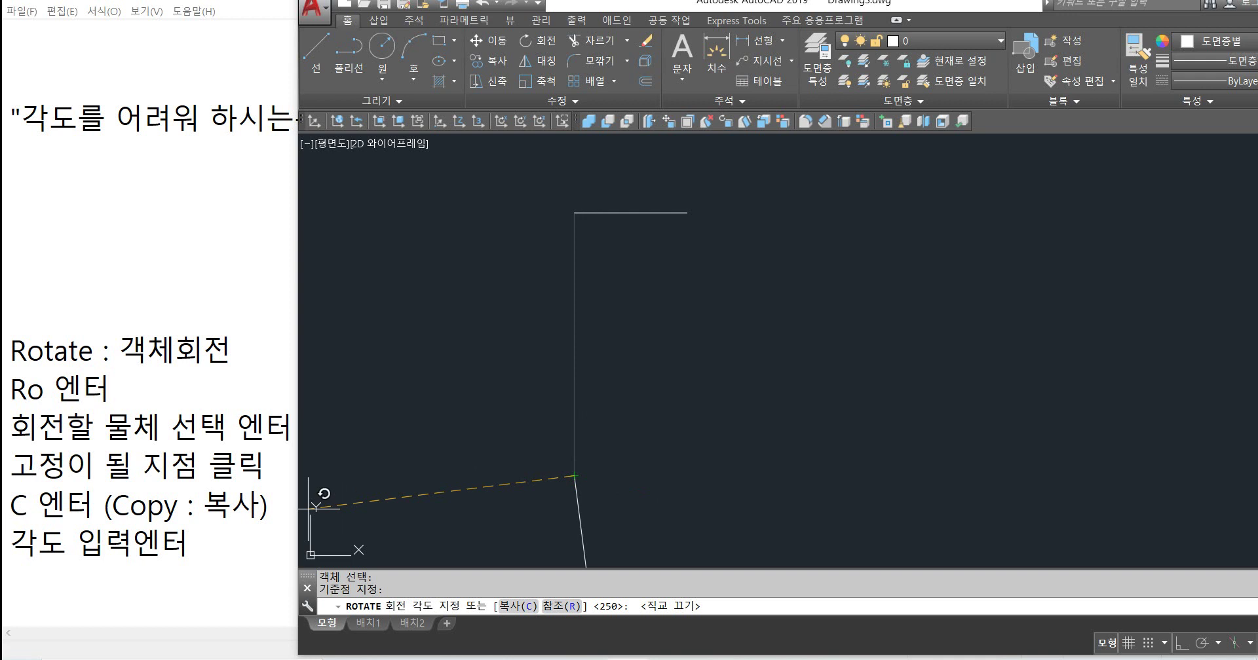
click(10, 507)
drag(10, 506, 188, 544)
click(269, 506)
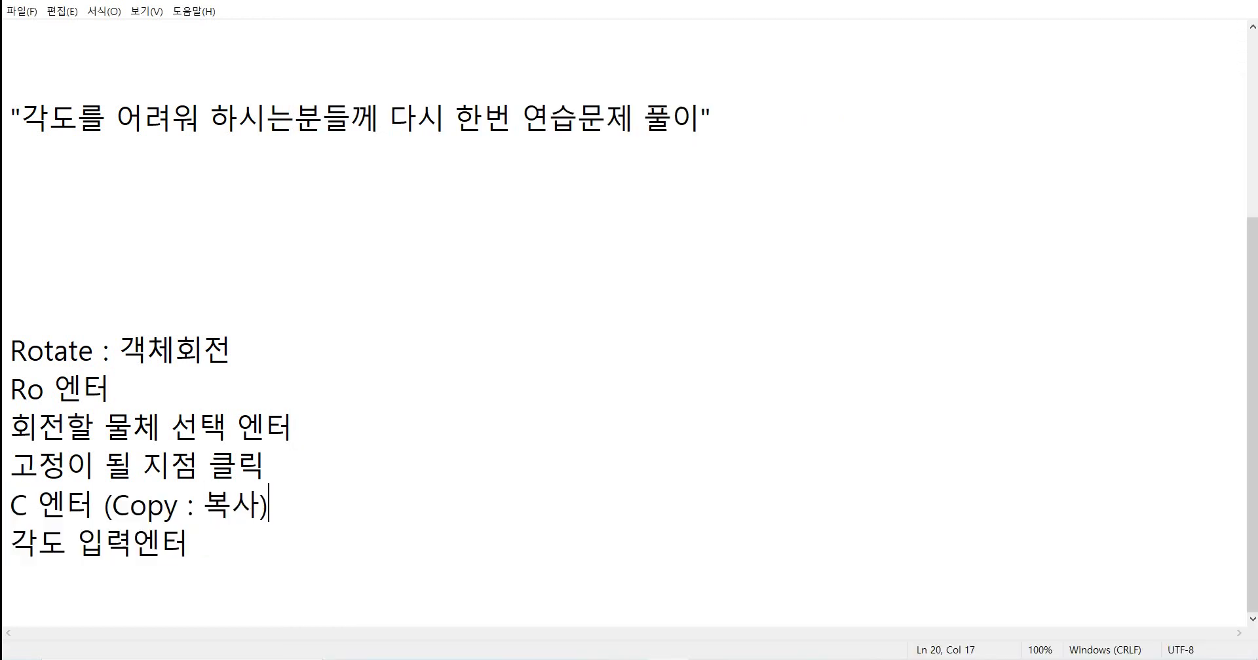
key(alt+Tab)
text(c)
key(Return)
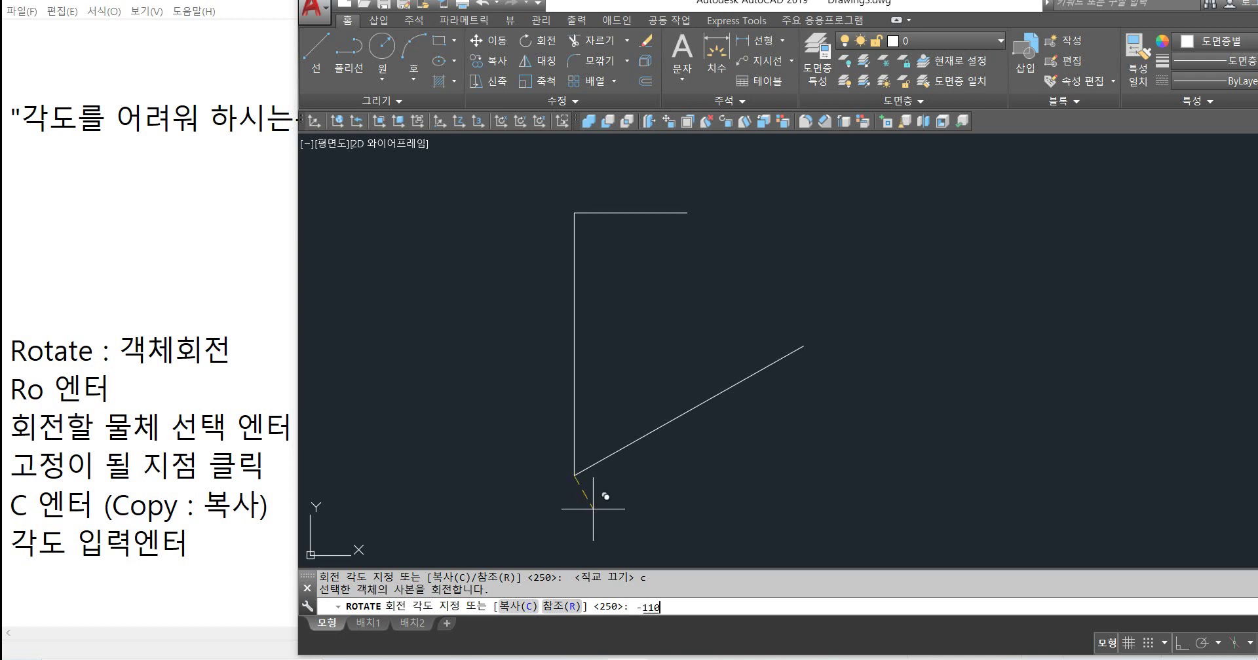
key(Return)
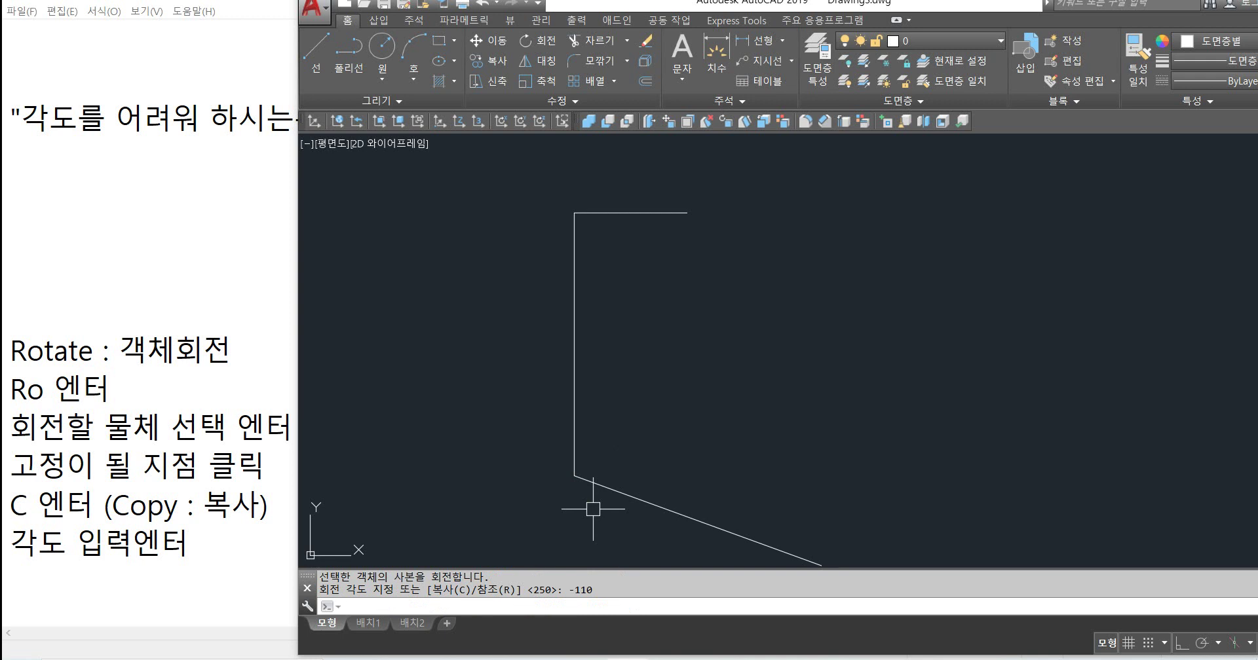
middle_drag(758, 422, 721, 369)
text(dan)
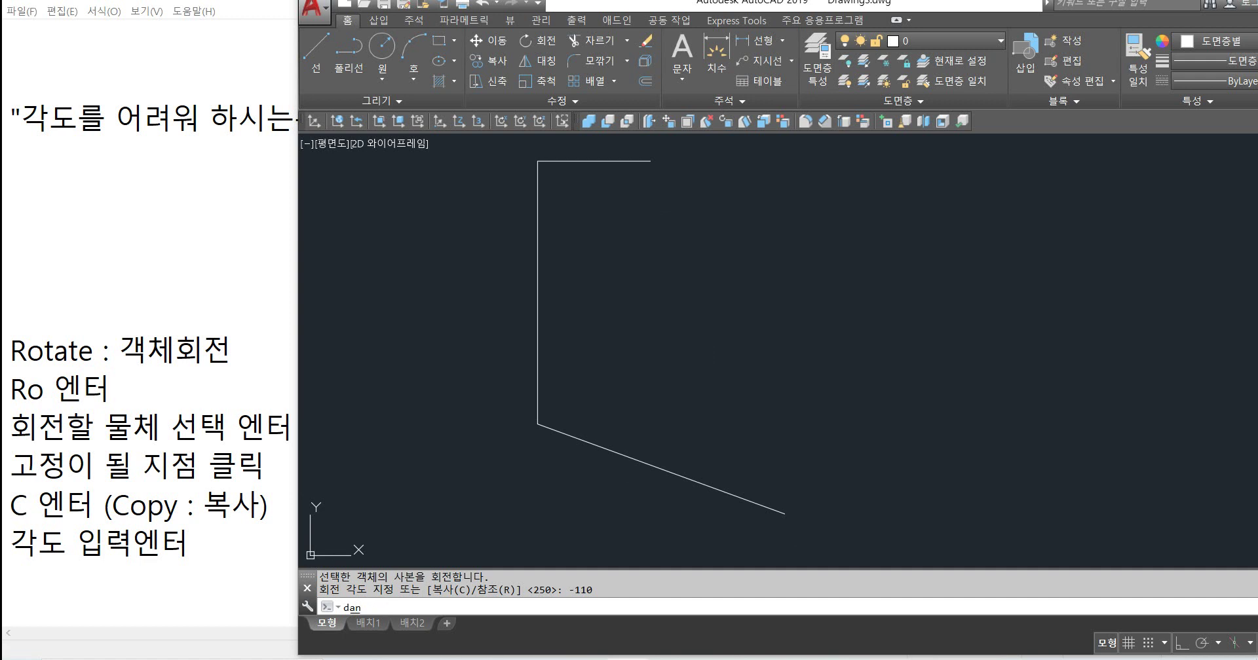
key(BackSpace)
key(BackSpace)
key(Return)
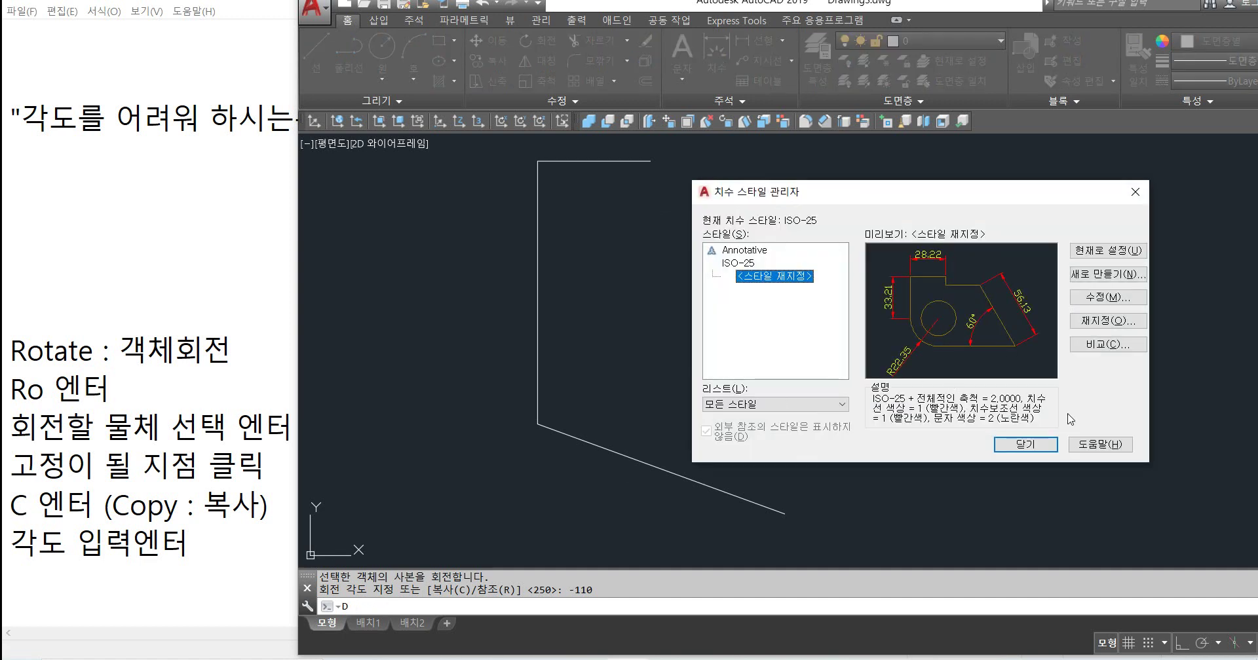
click(1034, 445)
Step: Add an angular dimension between the vertical line and its rotated copy, placing the arc inside the corner
text(dan)
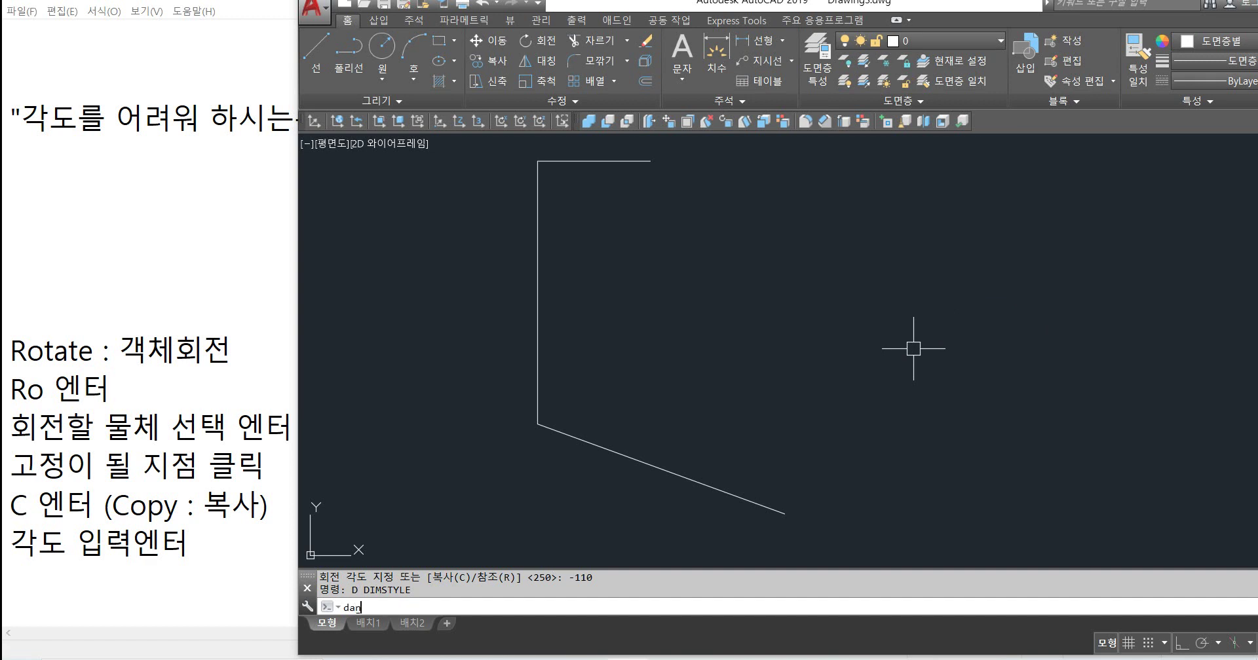
key(Return)
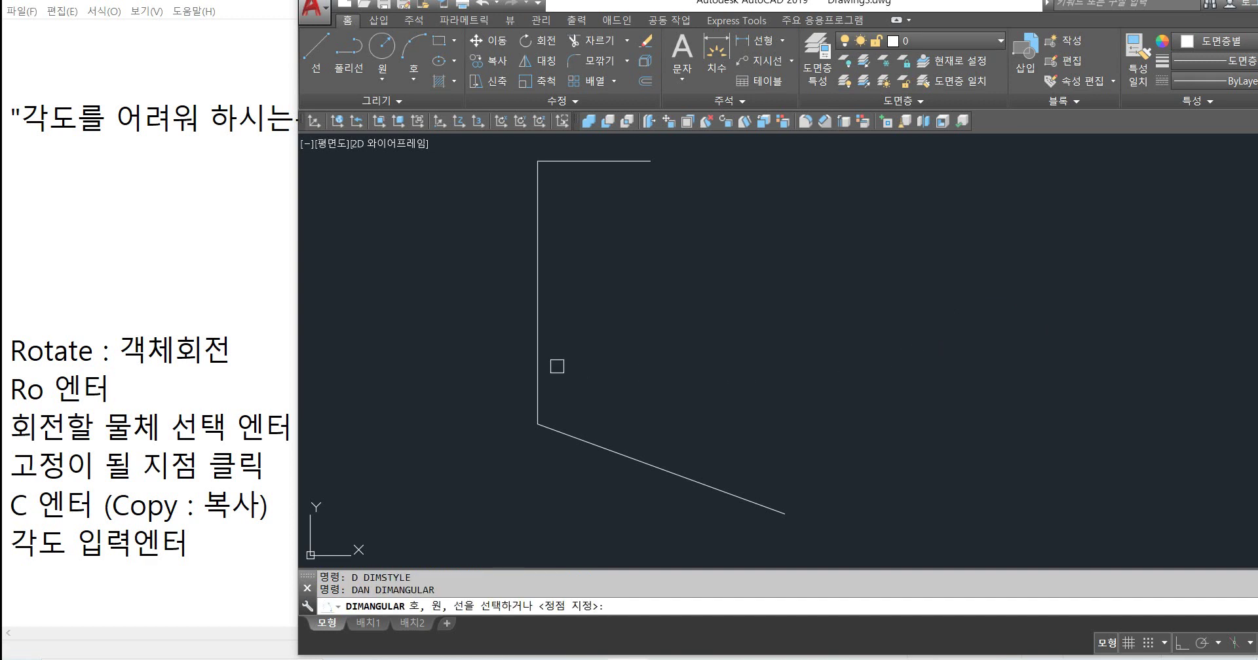
click(537, 360)
click(587, 442)
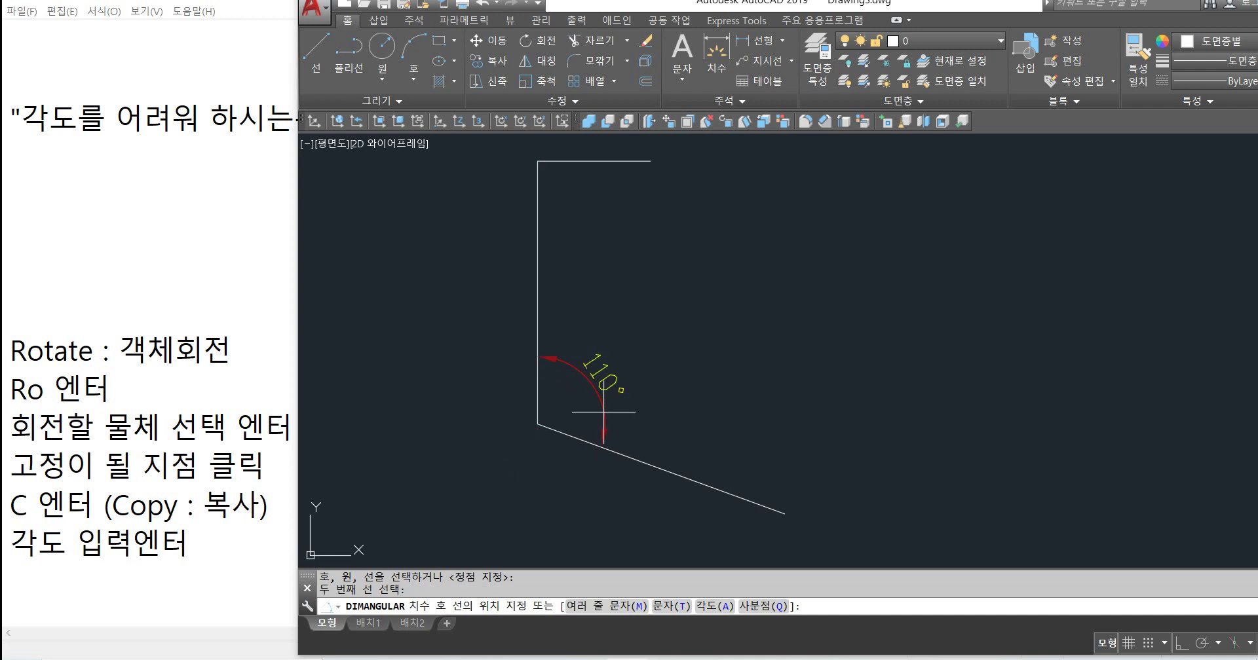
click(593, 368)
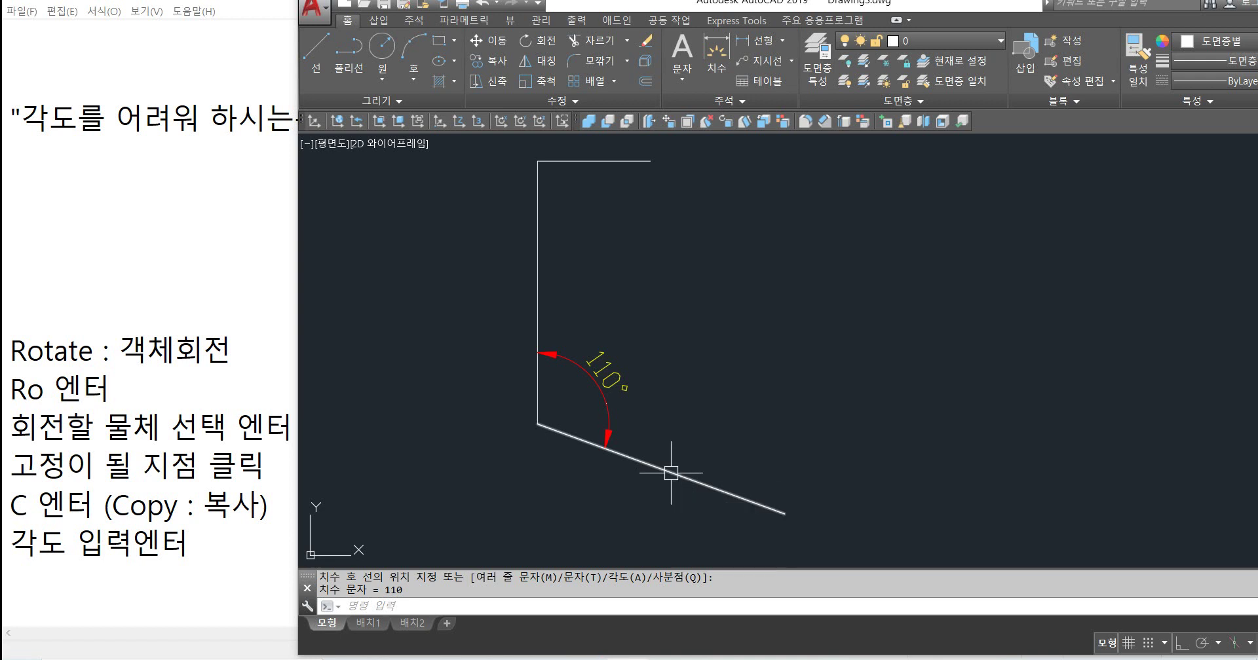
Step: Examine the angled edges in the left half of the reference figure and the 85 dimension below its lower-left edge
scroll(739, 437, down, 4)
middle_drag(560, 410, 937, 391)
scroll(488, 414, up, 2)
middle_drag(511, 412, 797, 398)
middle_drag(435, 429, 598, 422)
click(596, 394)
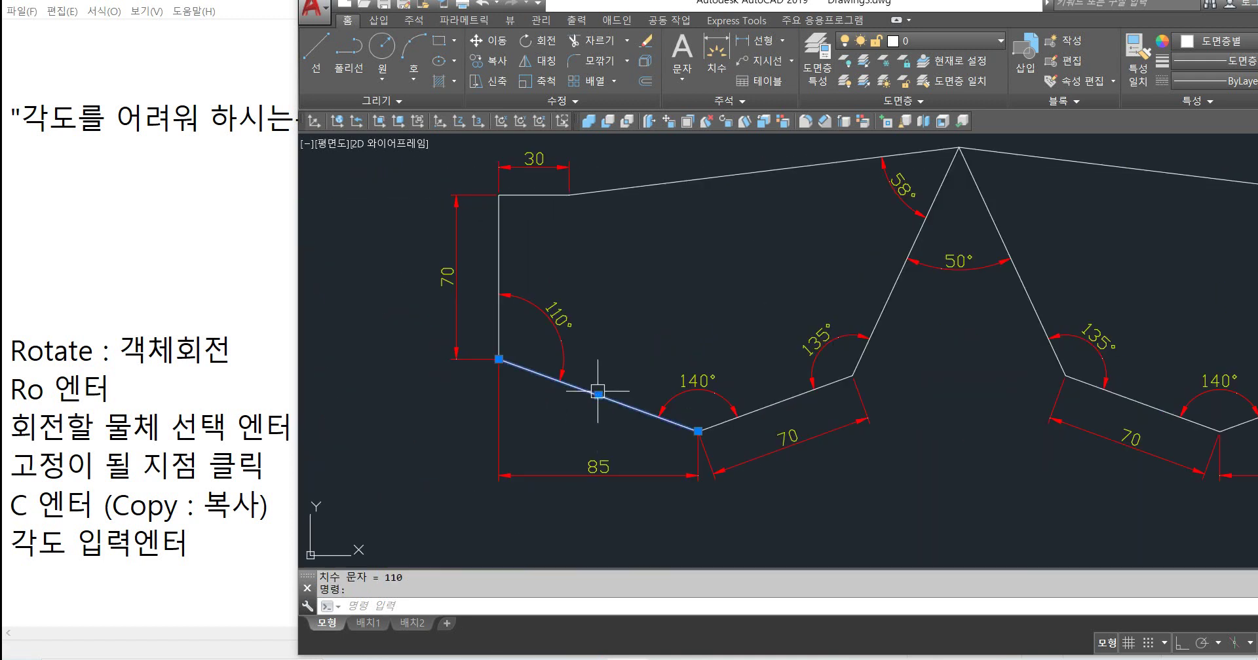
click(774, 405)
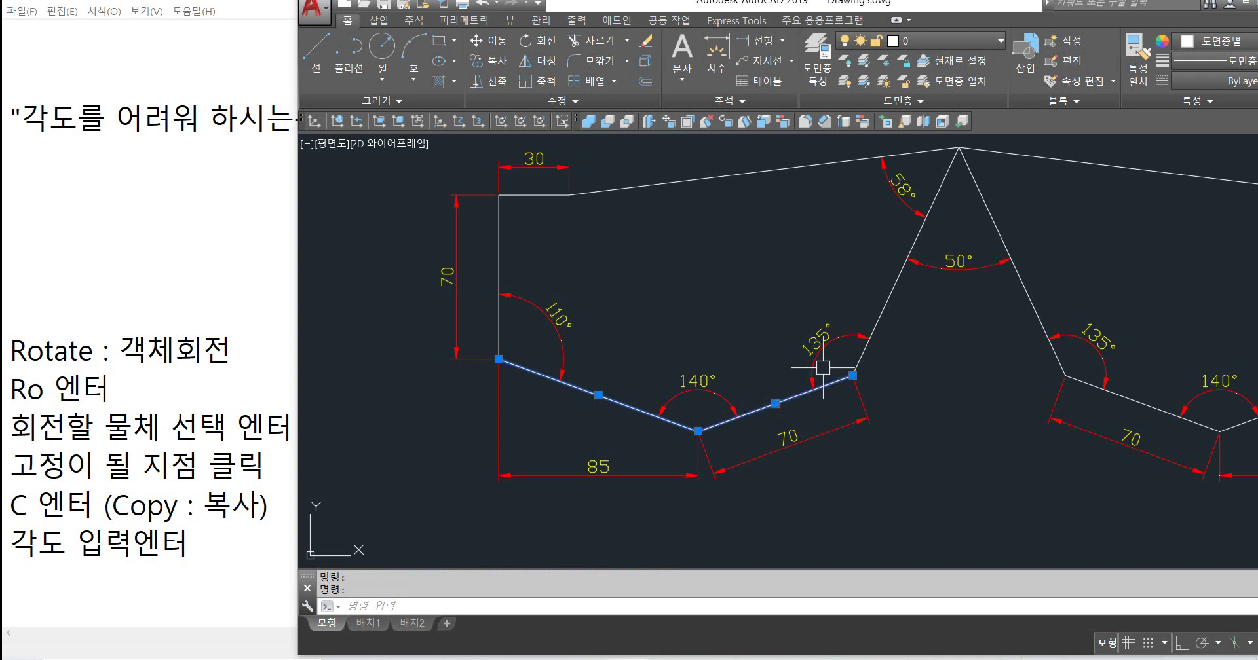
click(892, 300)
click(815, 167)
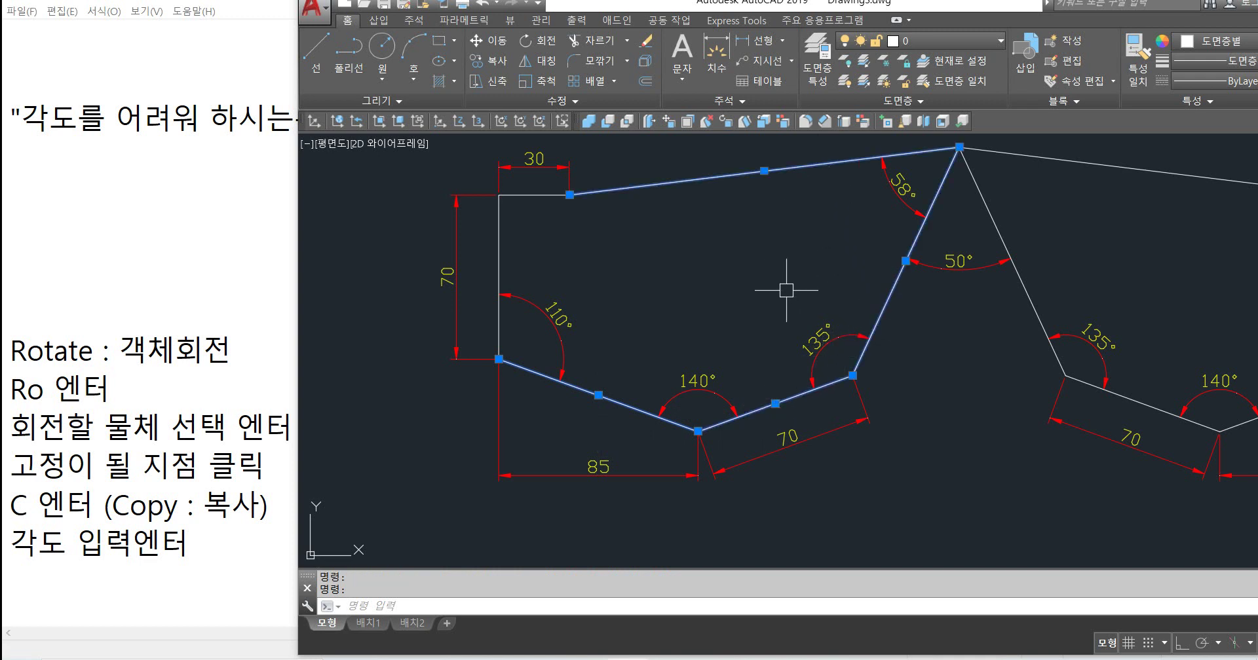
key(Escape)
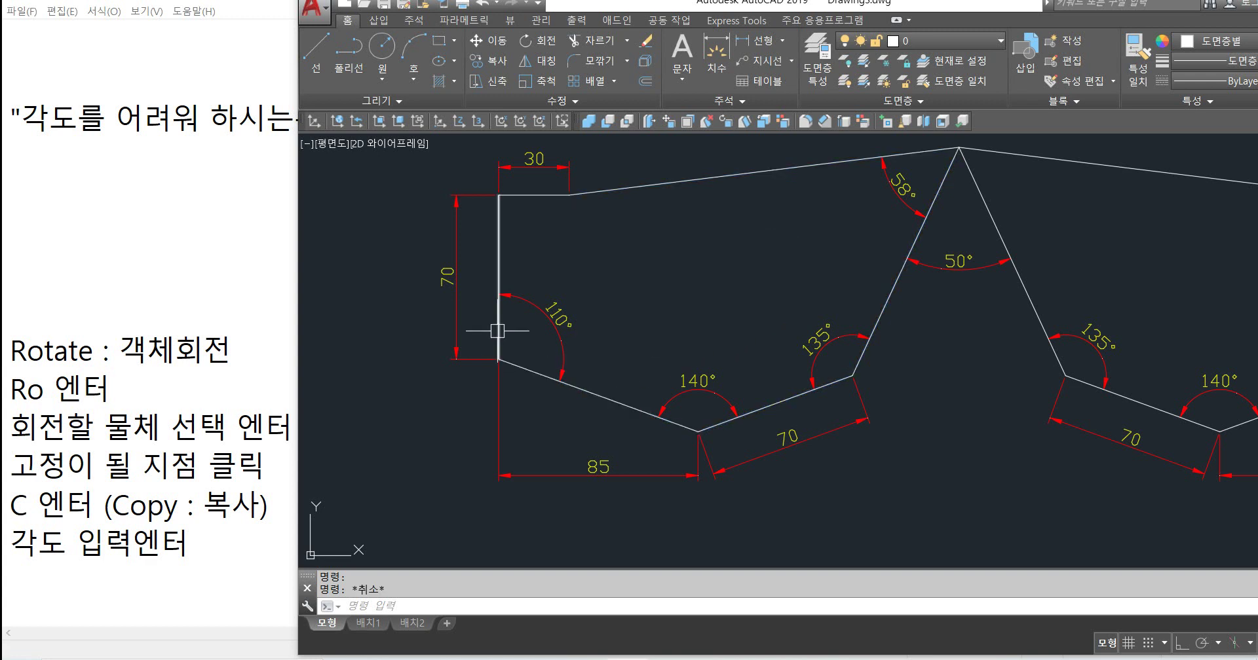
click(514, 364)
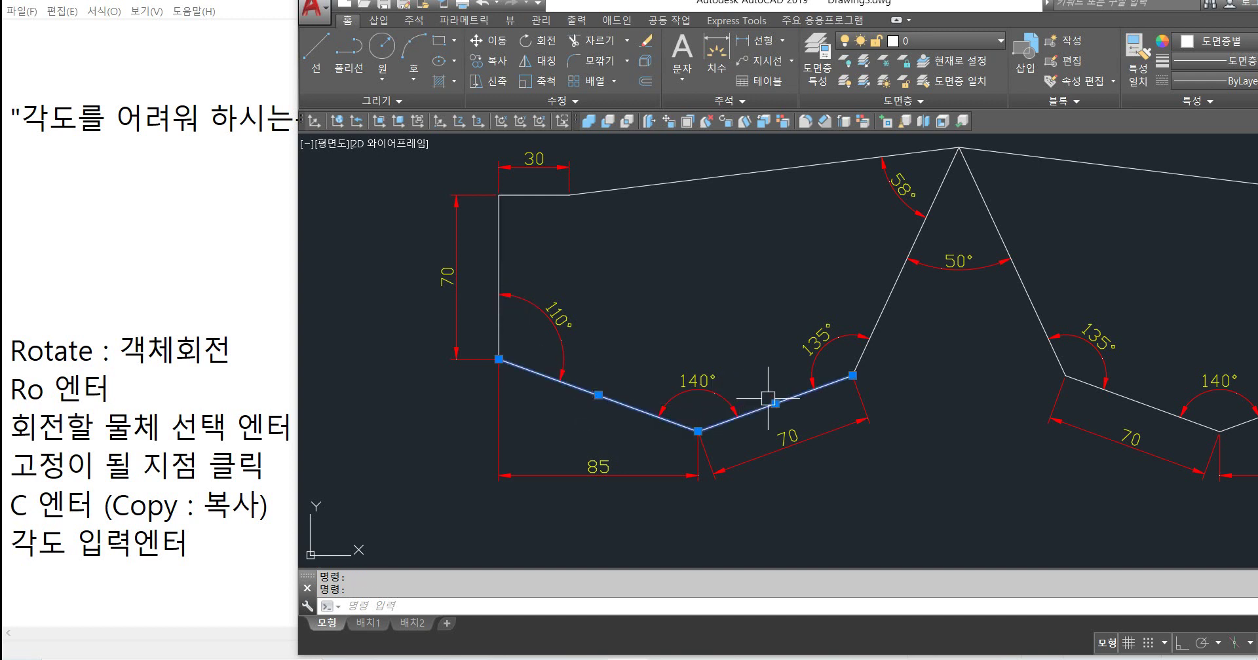
key(Escape)
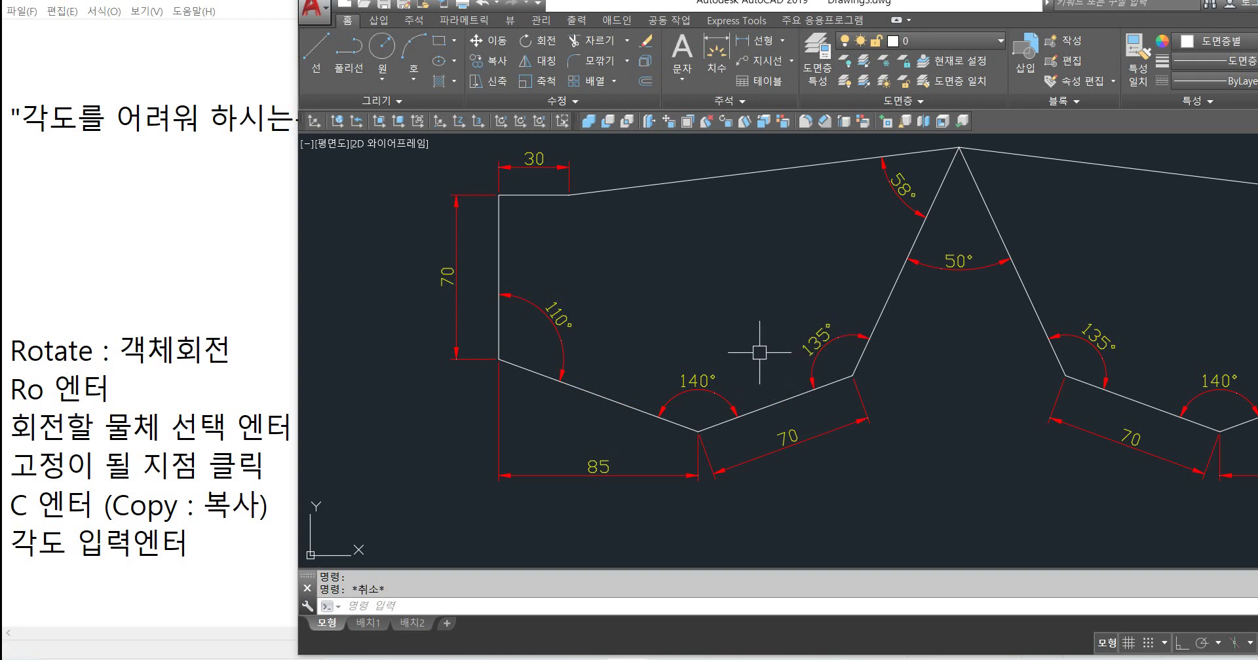
click(611, 397)
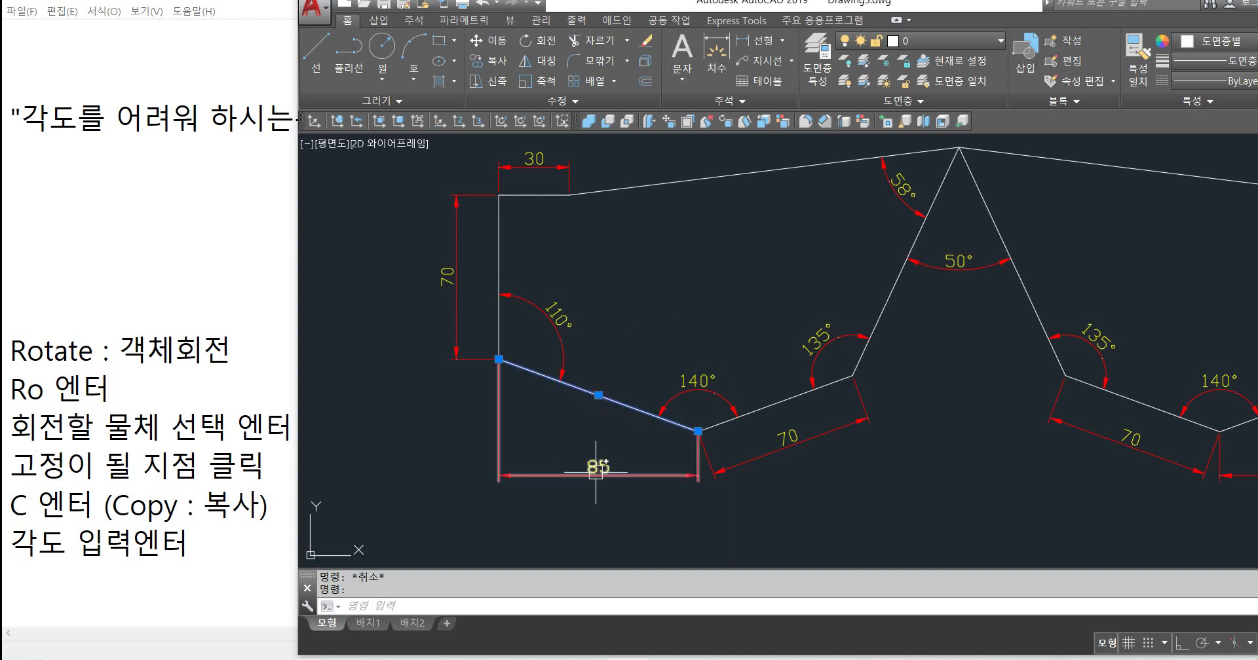
key(Escape)
Step: Offset the new figure's vertical 70 line by 85 to the right
scroll(601, 404, down, 2)
middle_drag(852, 418, 710, 414)
middle_drag(1100, 391, 713, 355)
scroll(894, 384, up, 2)
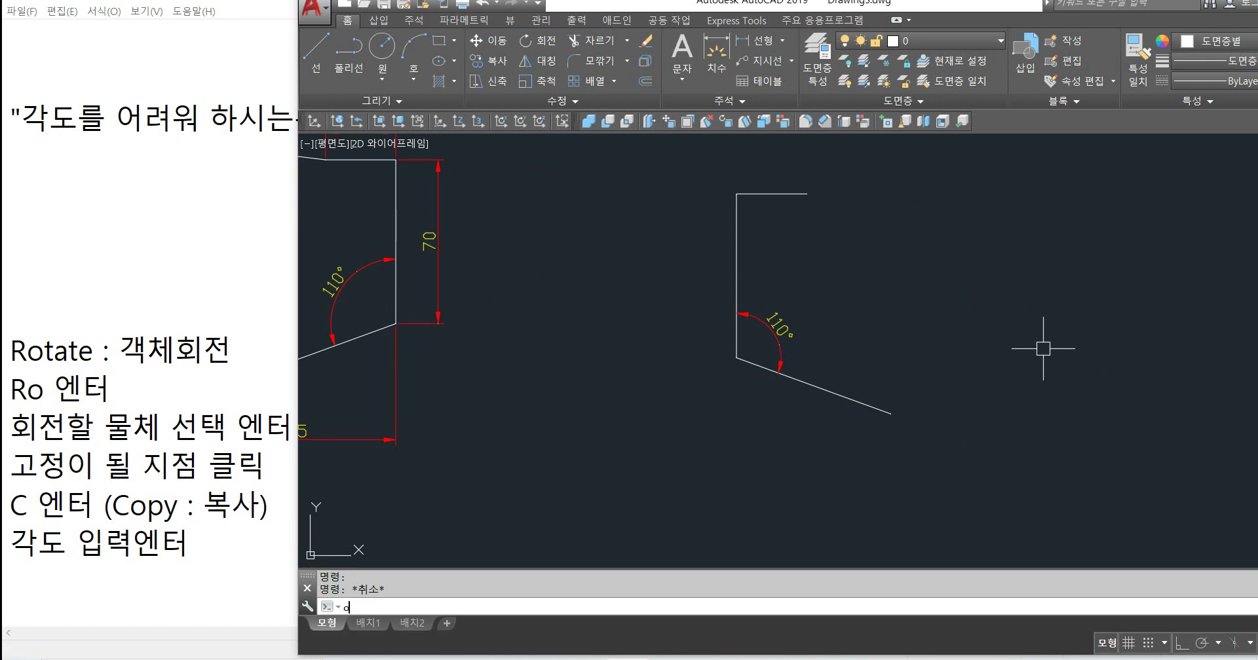
key(Return)
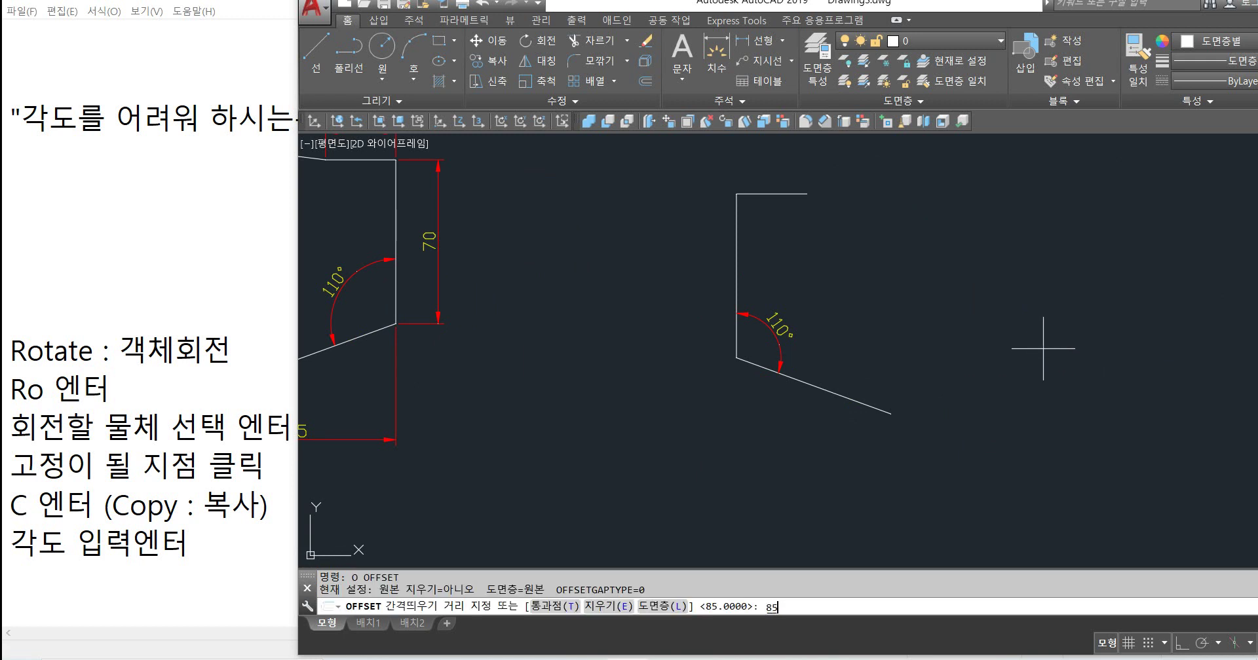
key(Return)
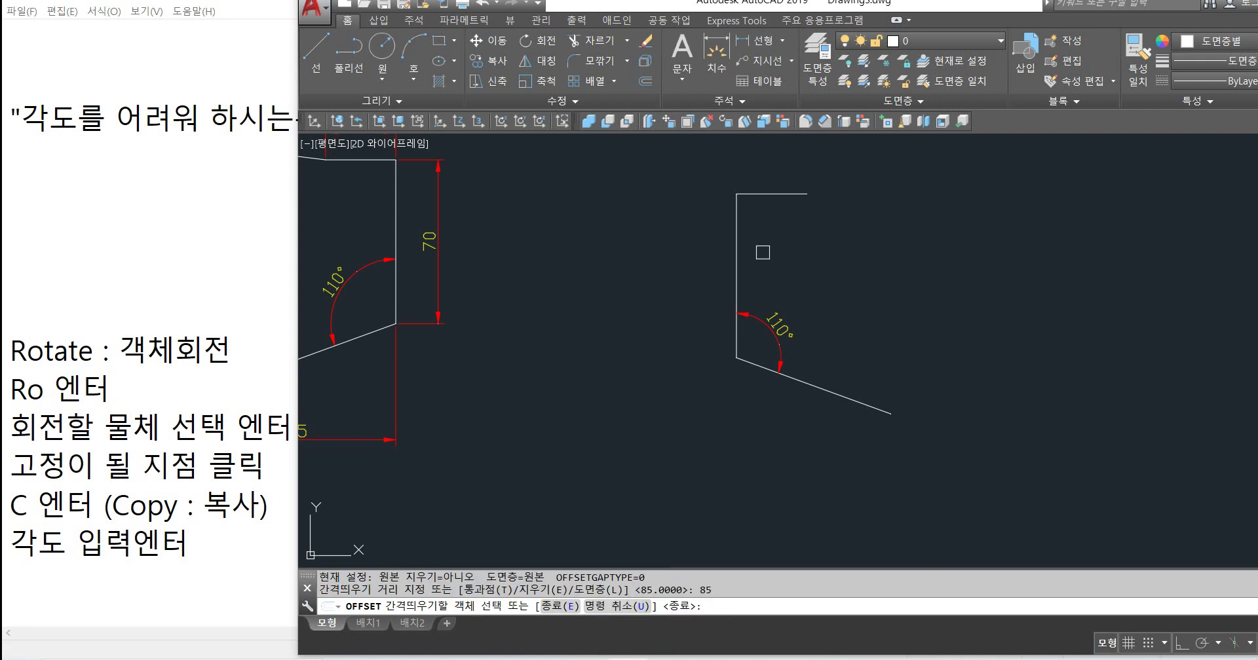
click(735, 283)
click(858, 309)
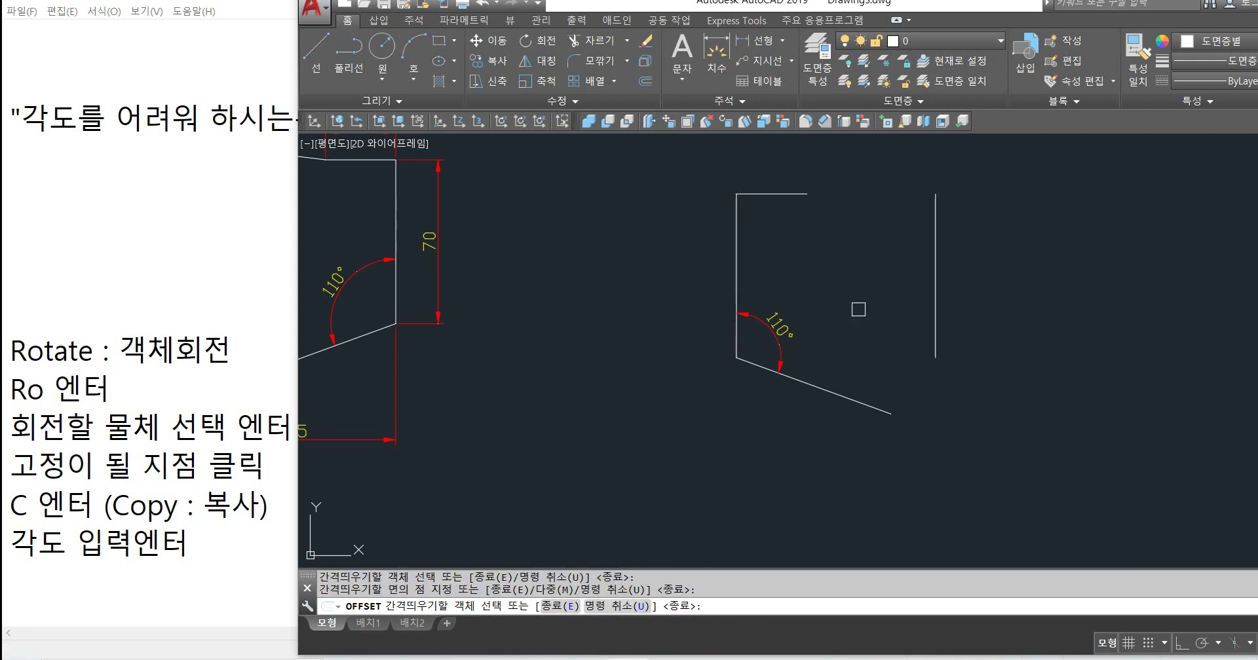
key(Return)
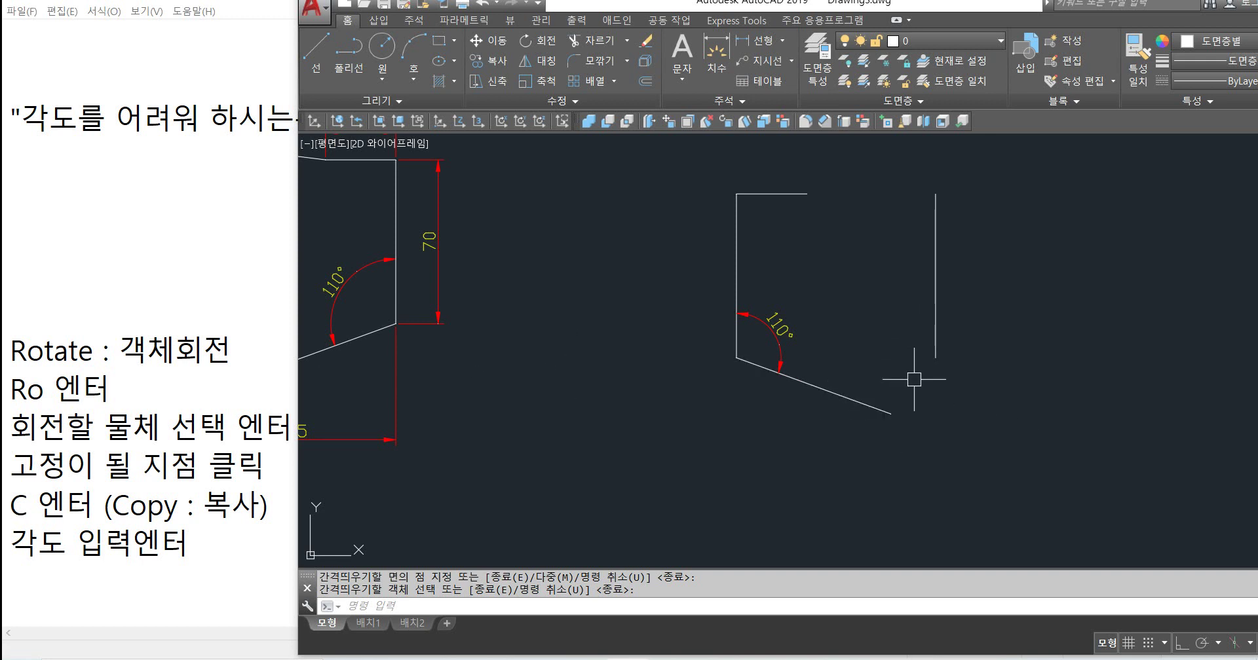
Step: Switch to Notepad and add the line "라운딩" below the Rotate notes, separated by blank lines
click(293, 378)
key(Return)
key(Return)
key(Return)
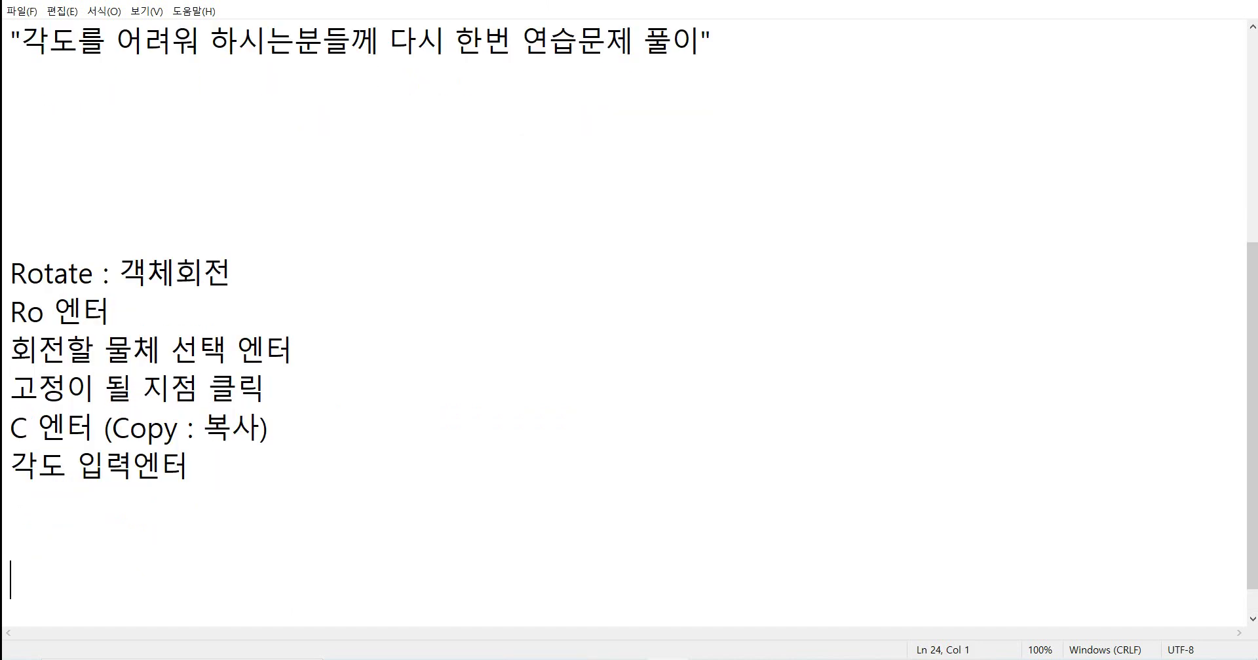
text(라운딩)
key(Return)
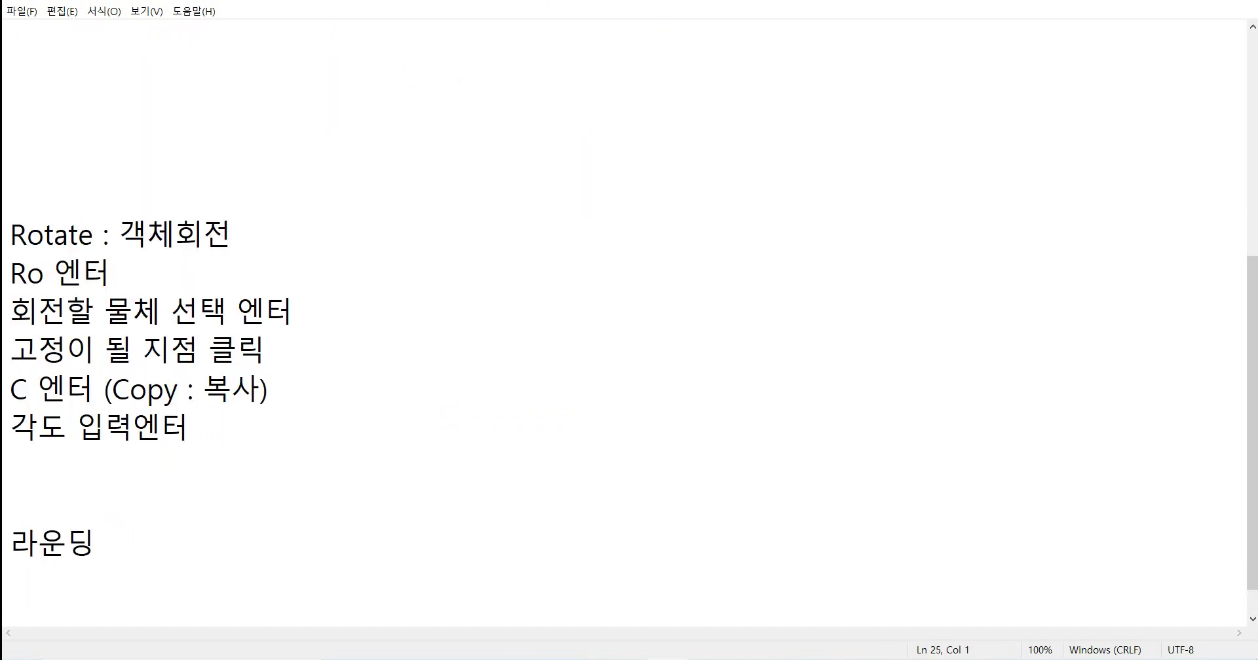
Step: Add the lines "F엔터", "R엔터", "0엔터" and "두 선 클릭" below the "라운딩" heading
text(F엔터)
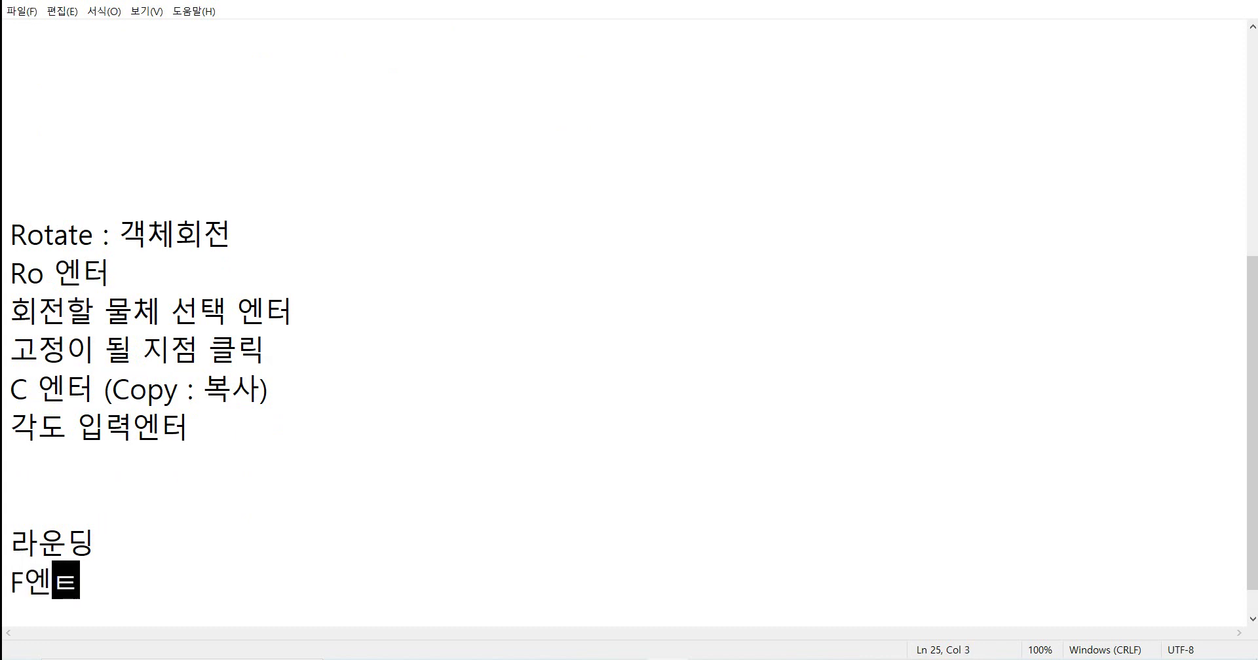
key(Return)
text(R엔터)
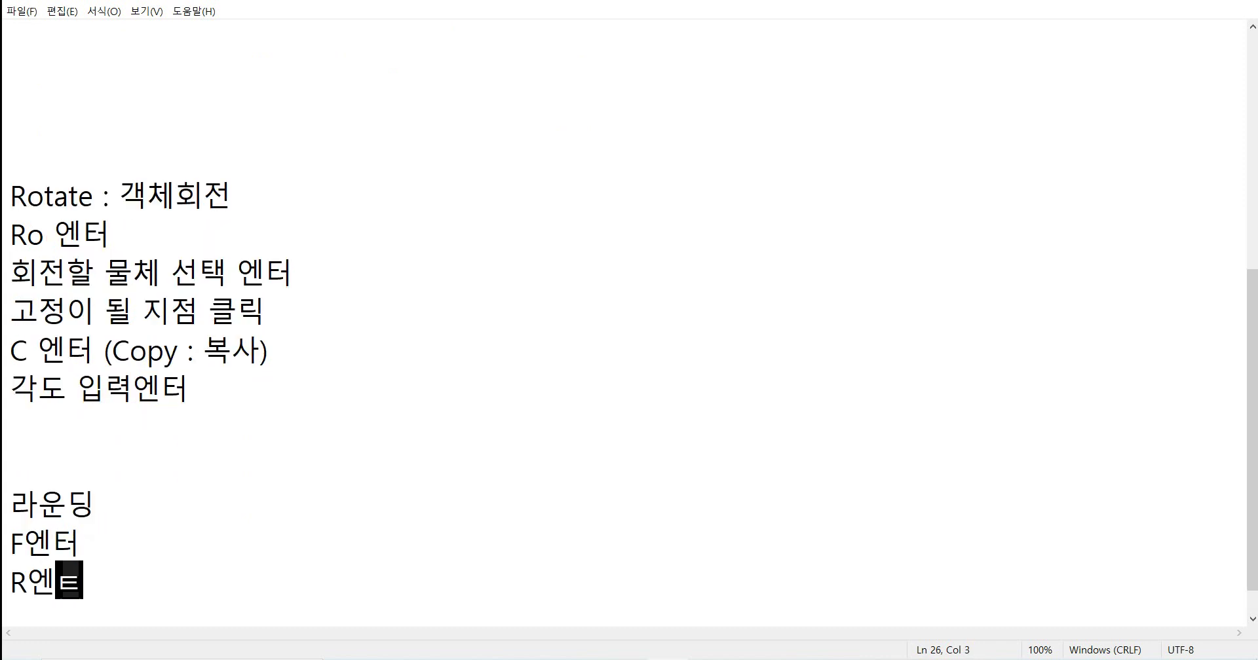
key(Return)
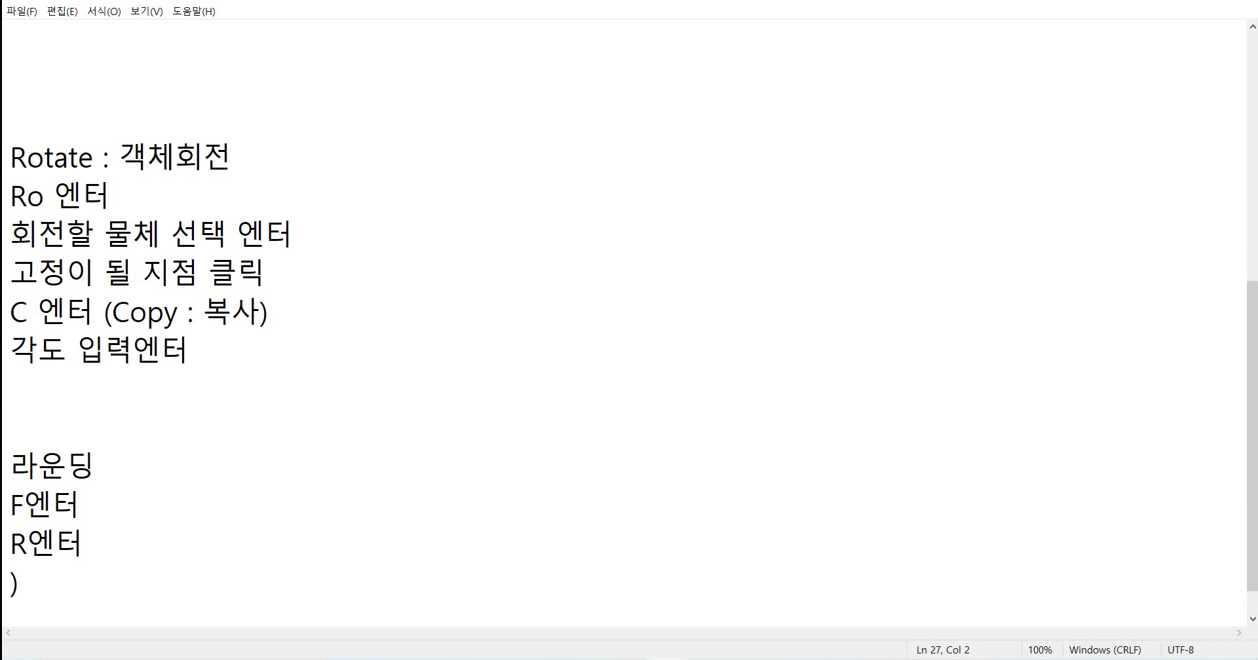
text(0엔터)
key(Return)
text(두 ㅅㅓㄴ 클릭)
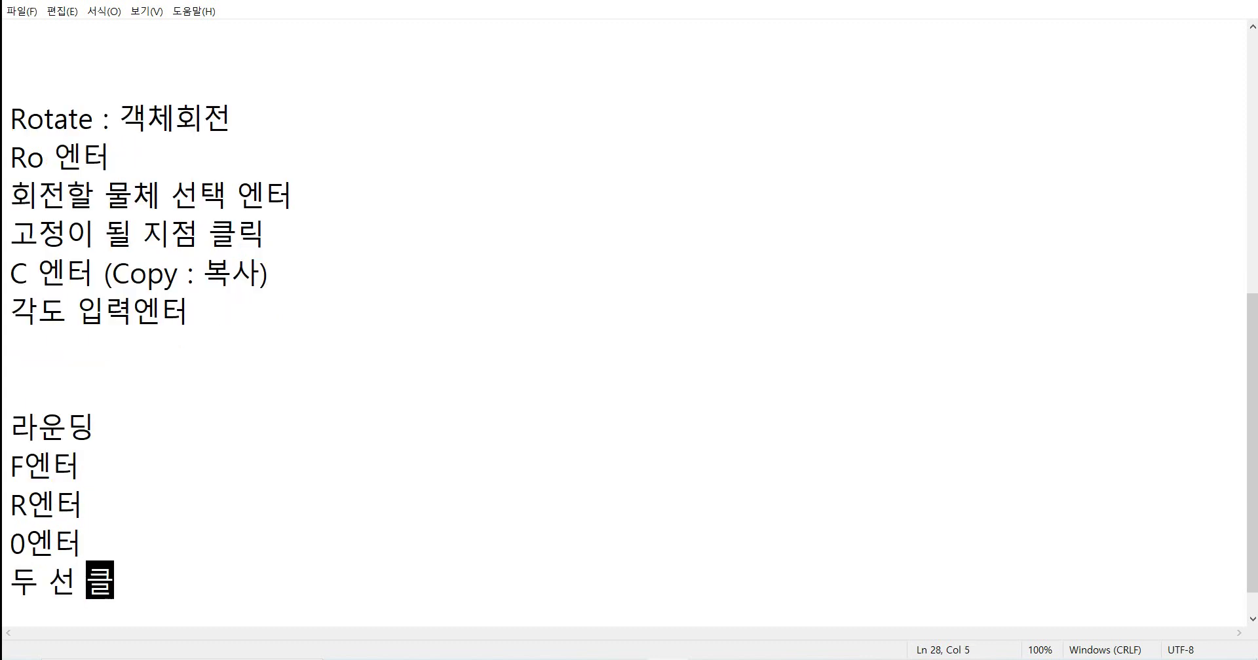
key(Return)
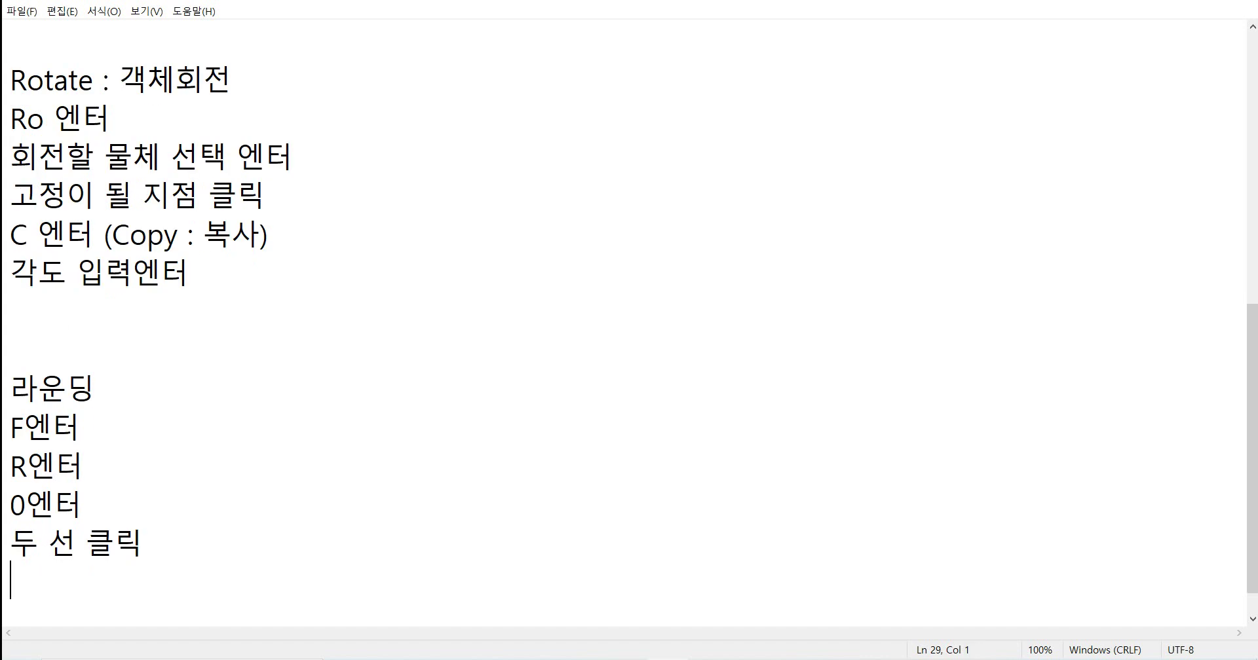
Step: Switch to AutoCAD and Fillet the angled line with the offset vertical line at radius 0
key(alt+Tab)
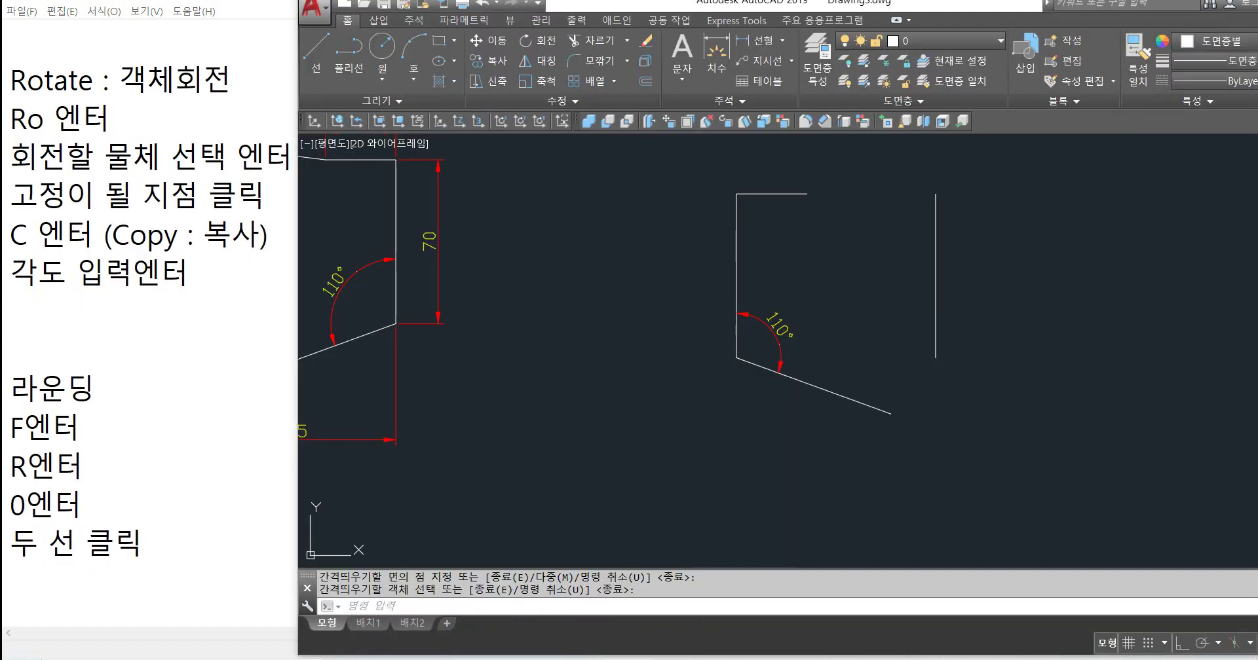
text(f)
key(Return)
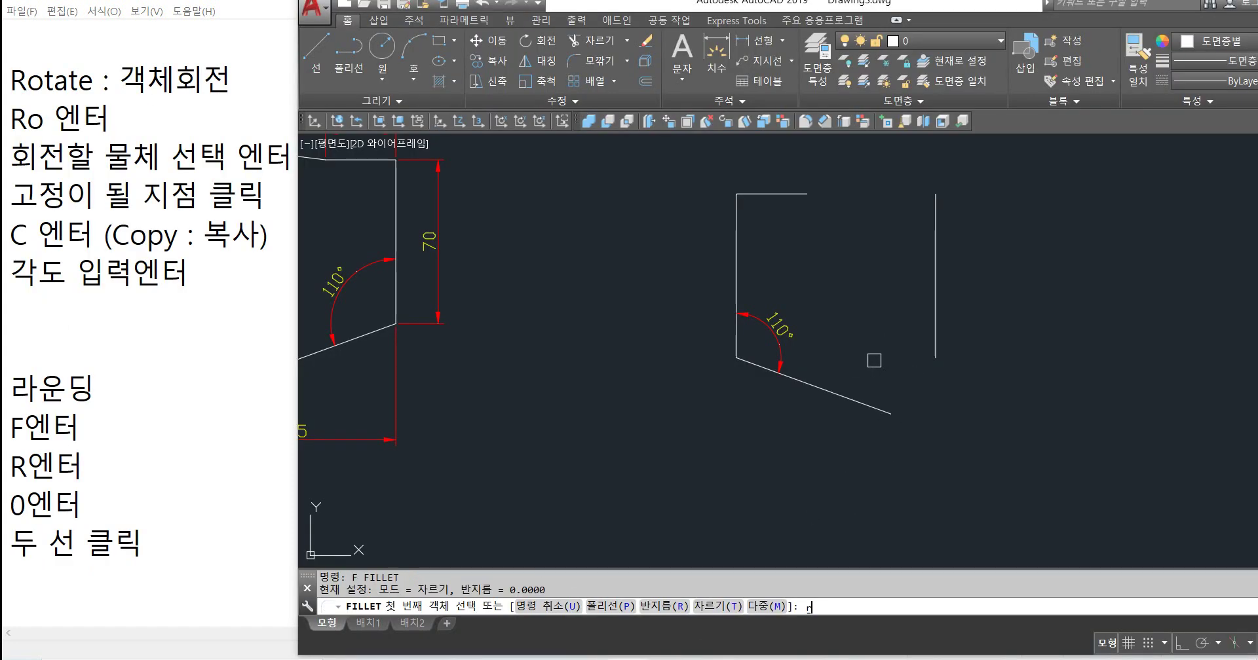
text(r)
key(Return)
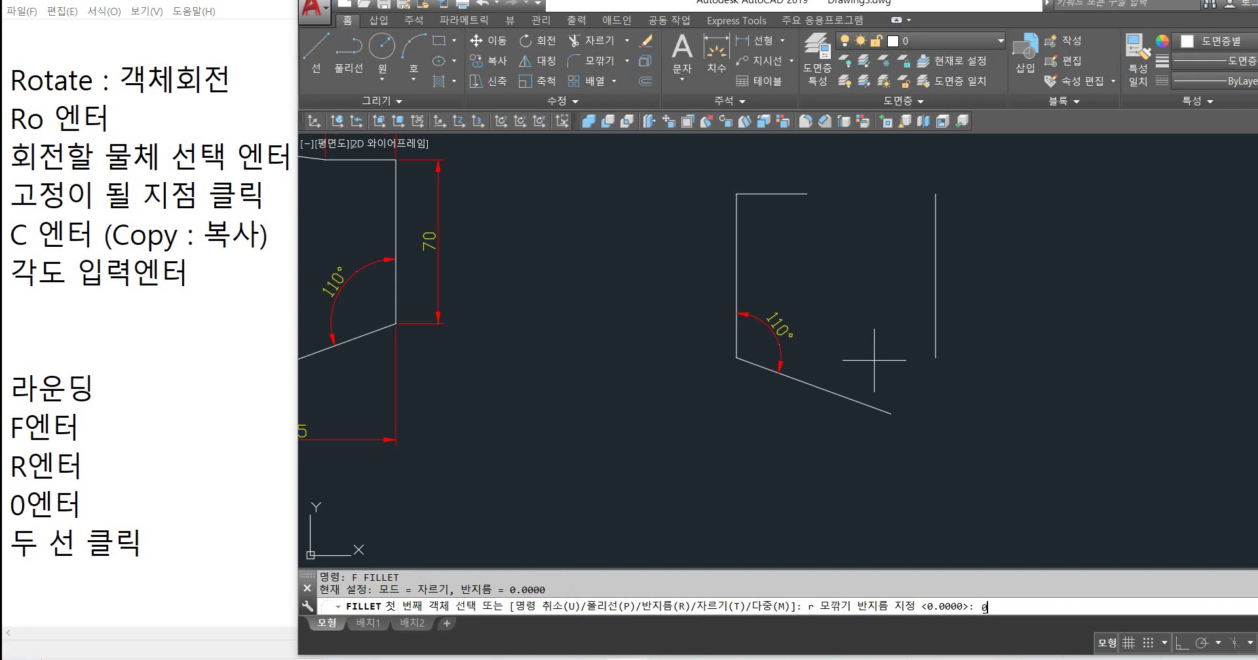
text(0)
key(Return)
click(837, 391)
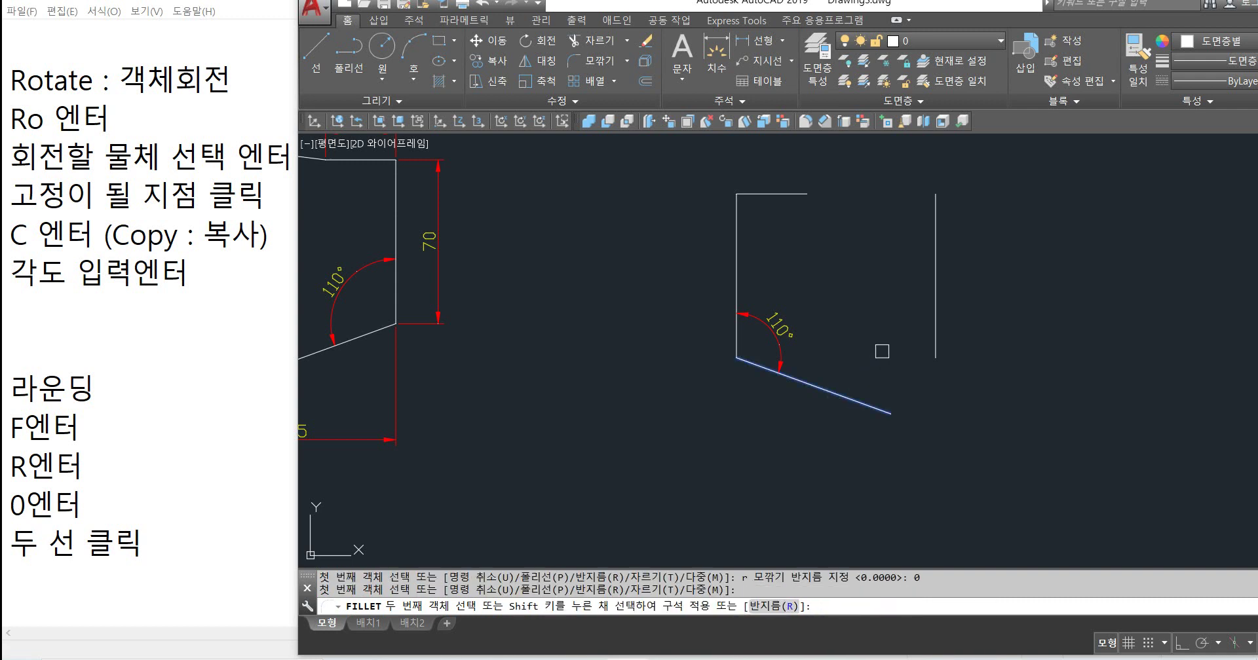
click(935, 359)
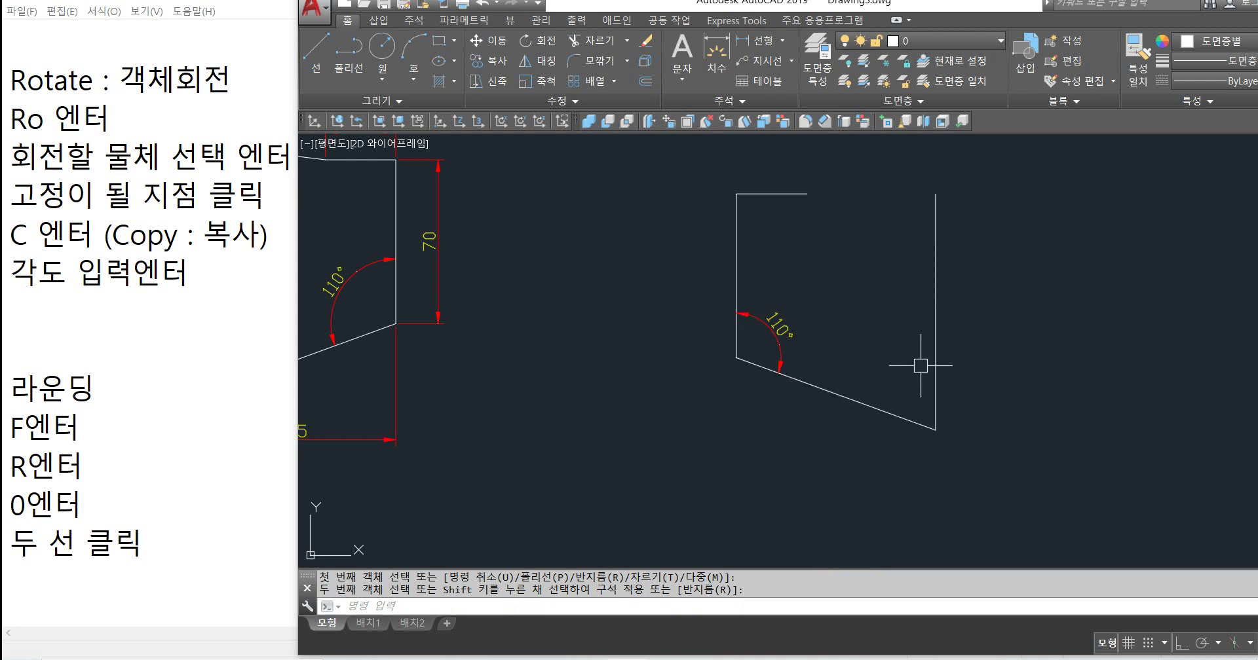
Step: Undo the radius 0 fillet and the offset of the vertical line
key(ctrl+z)
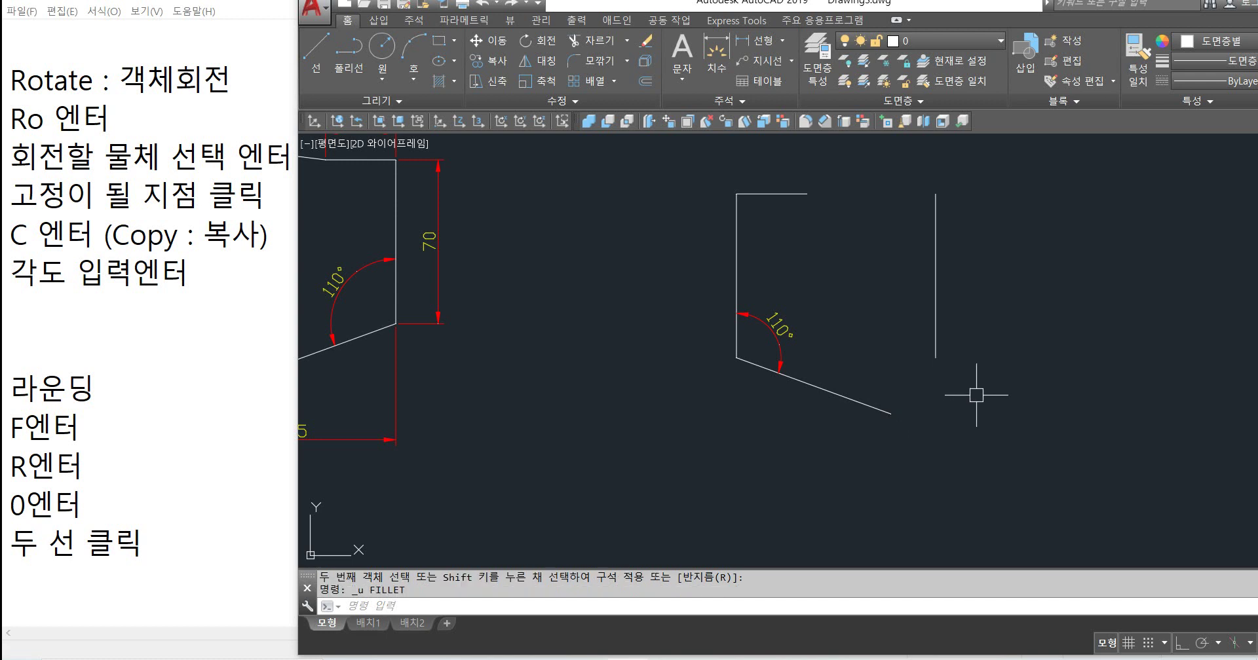
text(f)
key(Return)
text(r)
key(Return)
key(Escape)
key(Escape)
key(ctrl+z)
key(ctrl+z)
Step: Offset the figure's vertical line by 85 to the right, creating a parallel guide line
text(o)
key(Return)
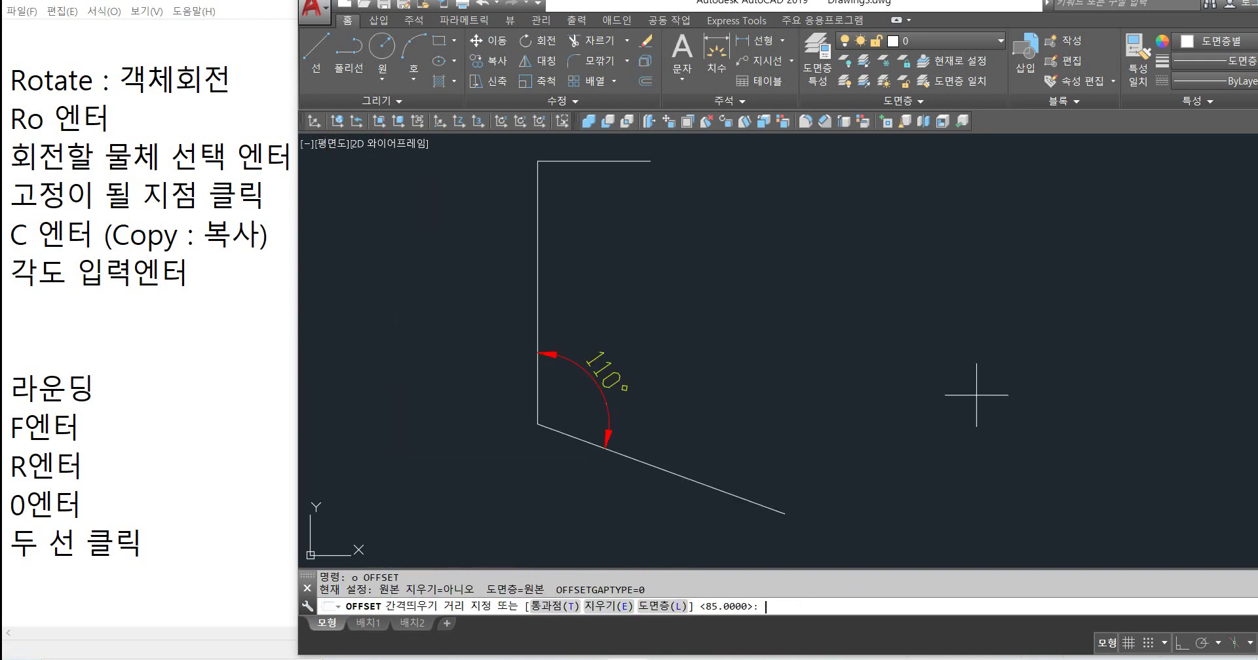
text(8)
key(Return)
click(537, 289)
click(691, 321)
key(Escape)
scroll(701, 320, down, 2)
text(f)
key(Return)
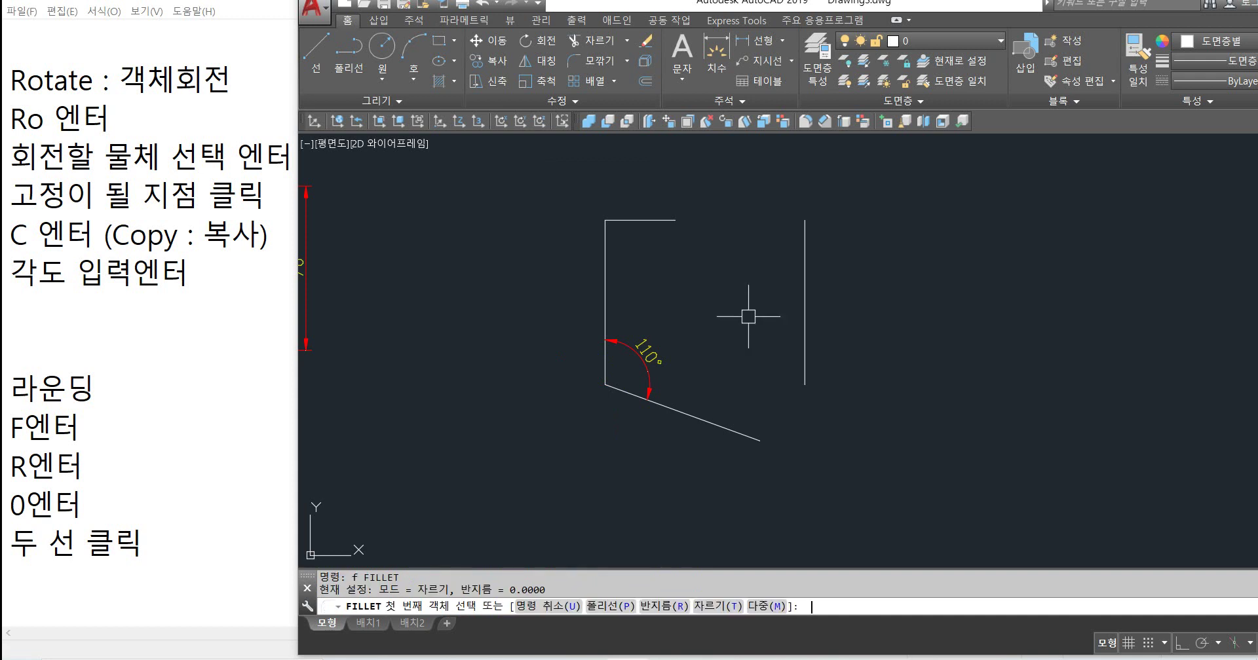
text(0)
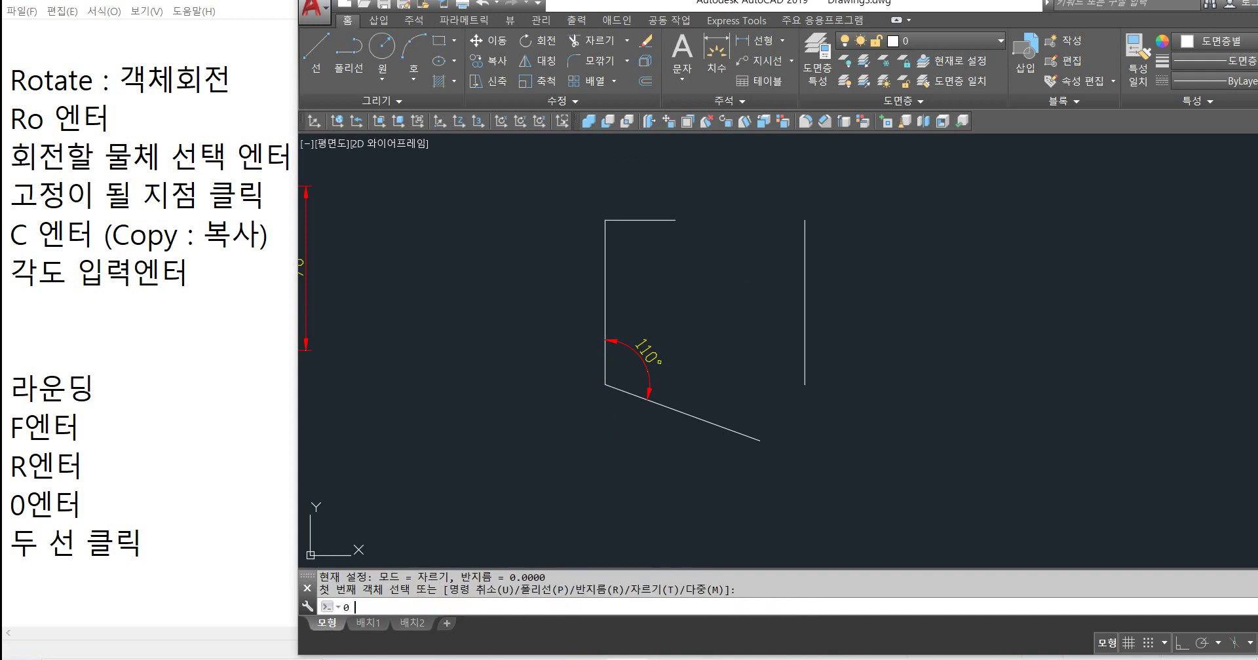
key(Return)
key(Escape)
Step: Try to Fillet the angled line and the offset vertical line with radius 0 in No Trim mode
text(f)
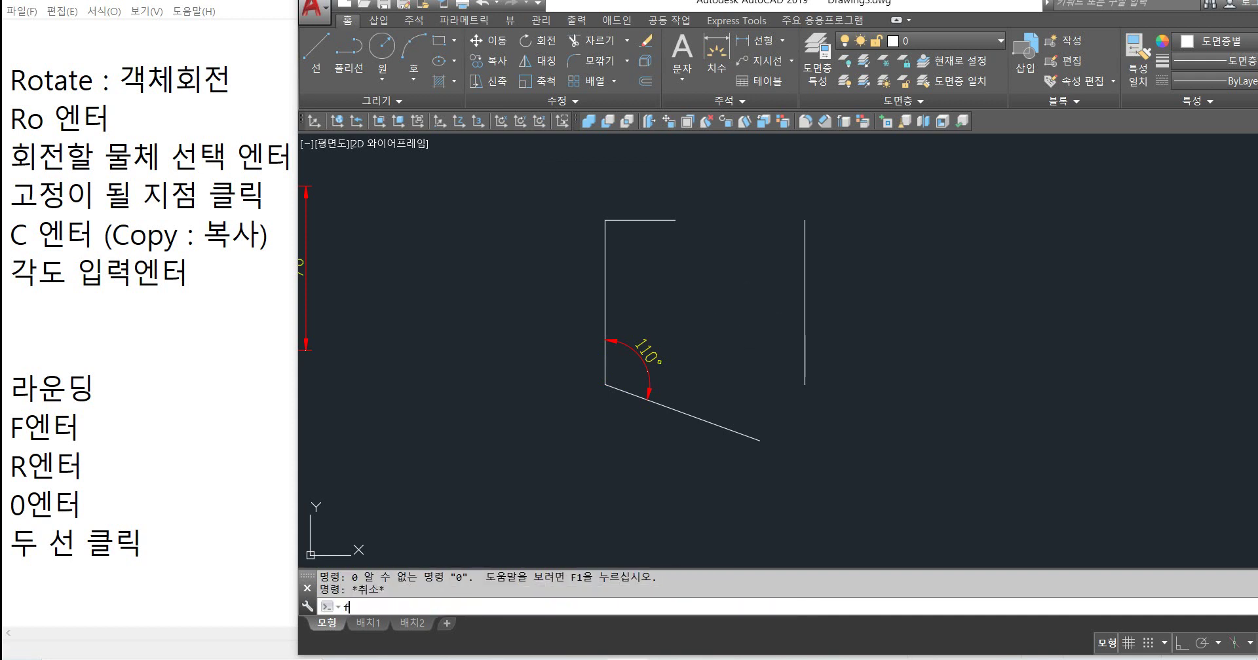
key(Return)
text(r)
key(Return)
text(0)
key(Return)
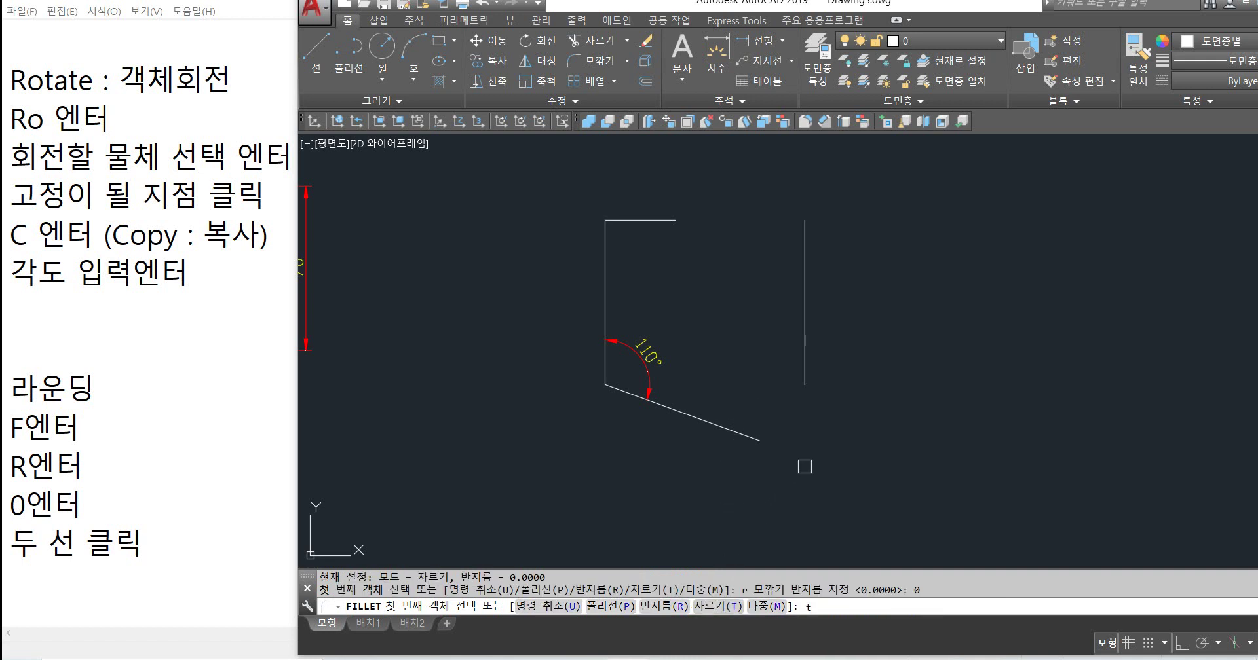
key(Return)
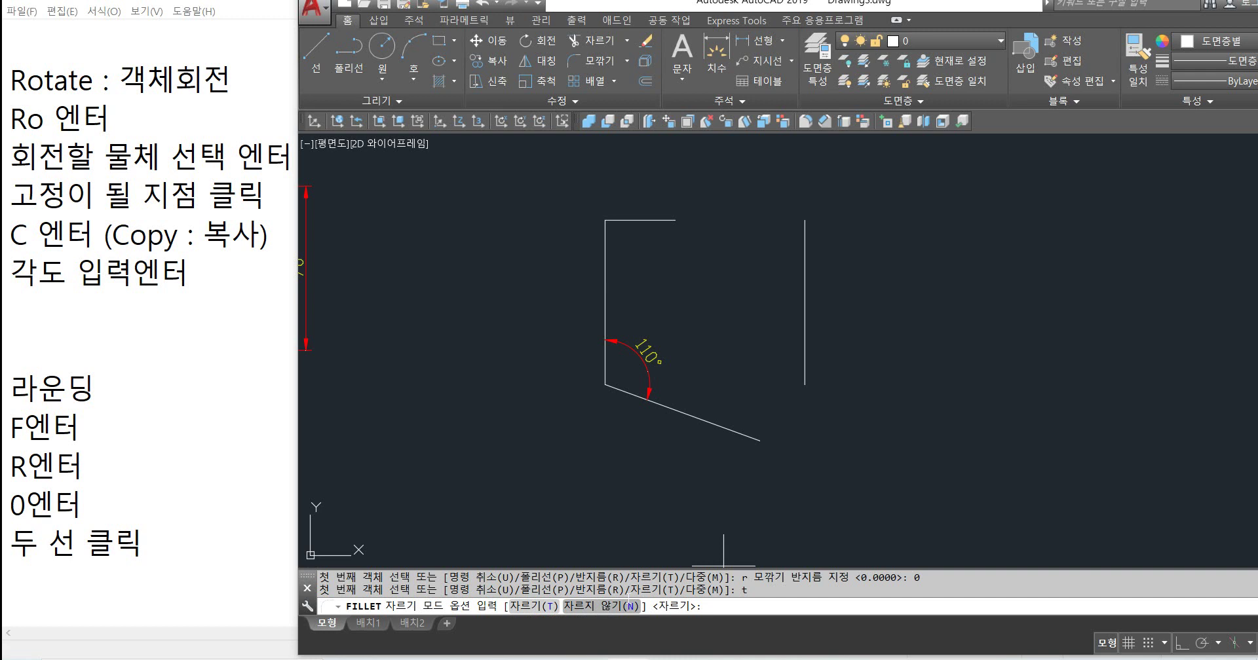
key(Return)
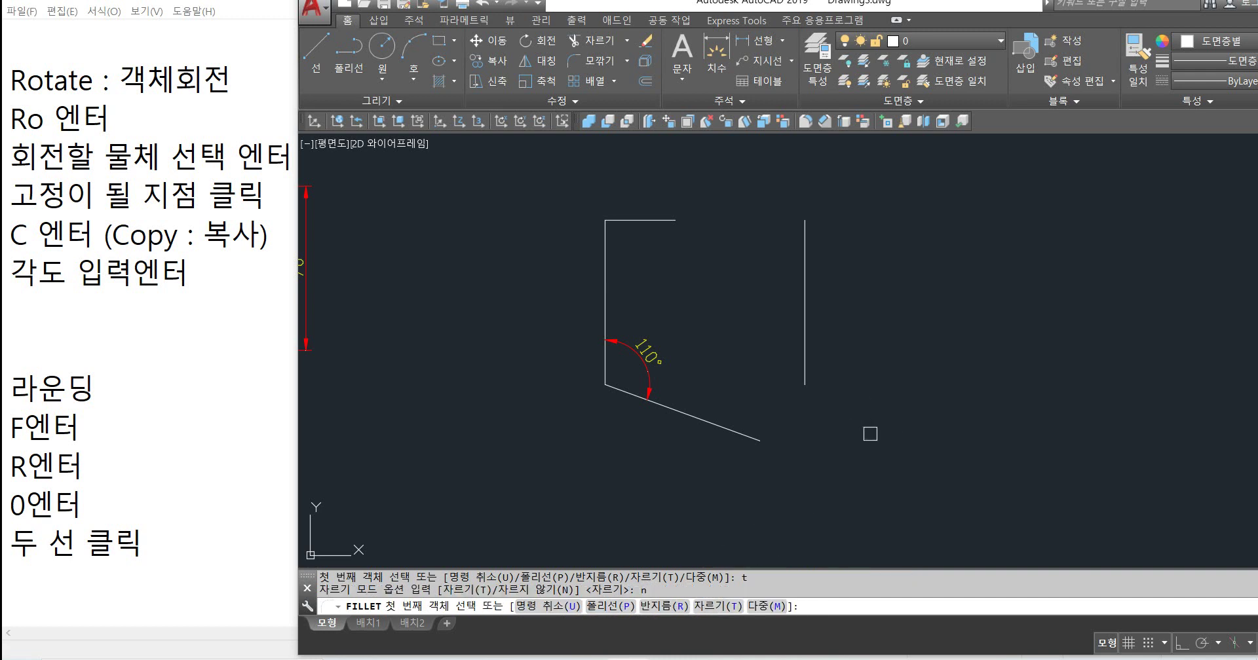
click(716, 422)
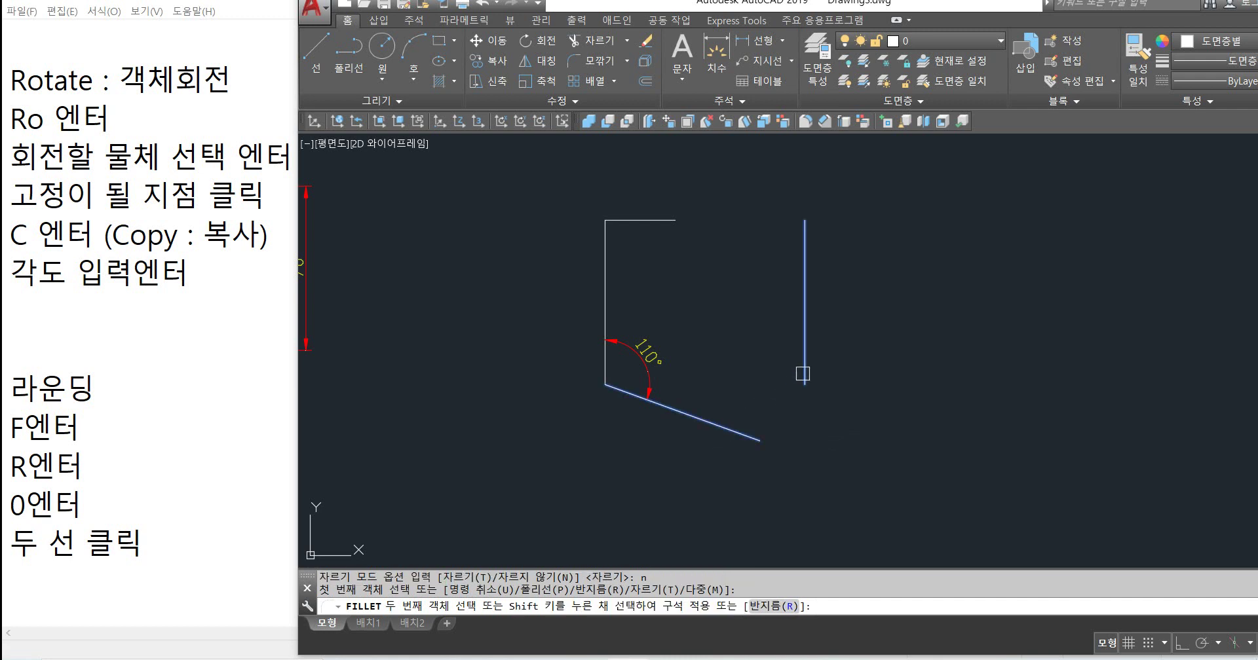
click(806, 367)
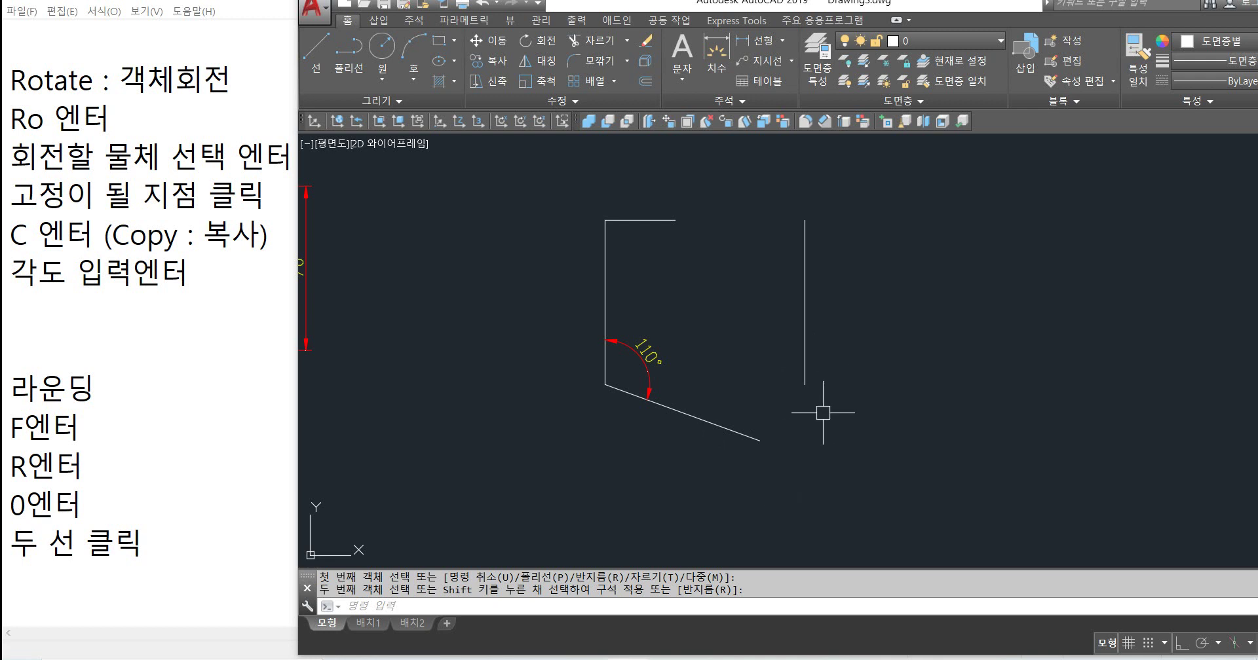
Step: Fillet the offset vertical line and the angled line with radius 0 in Trim mode, and delete the vertical line
key(Return)
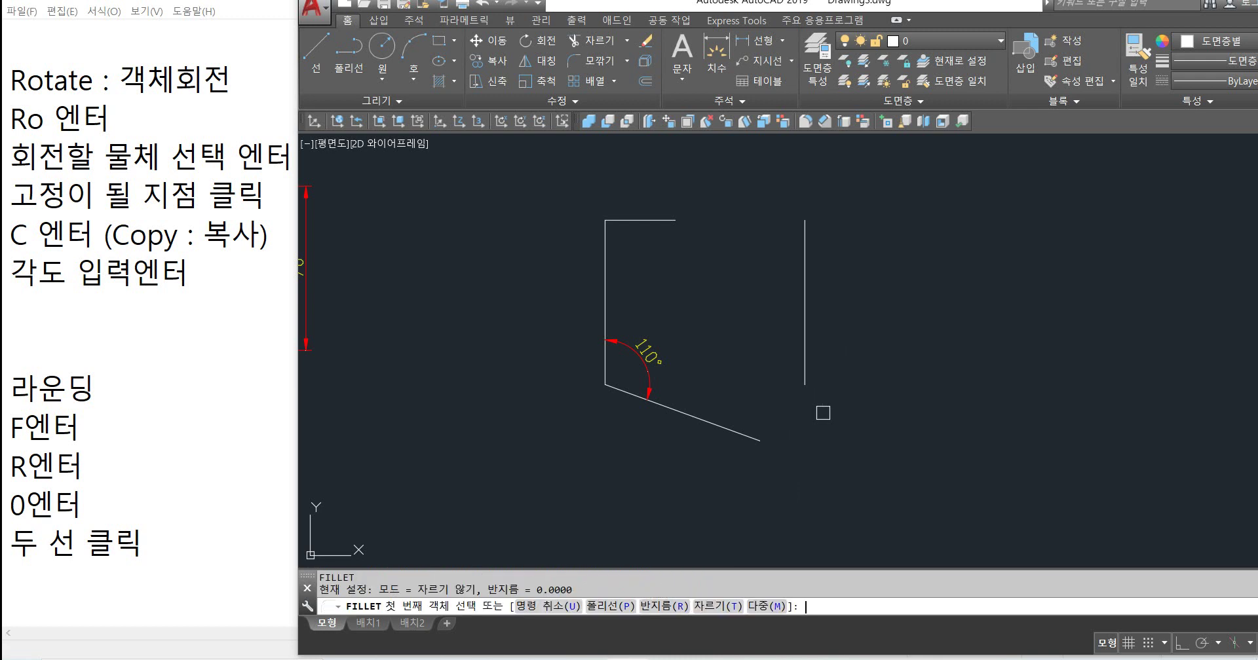
key(Return)
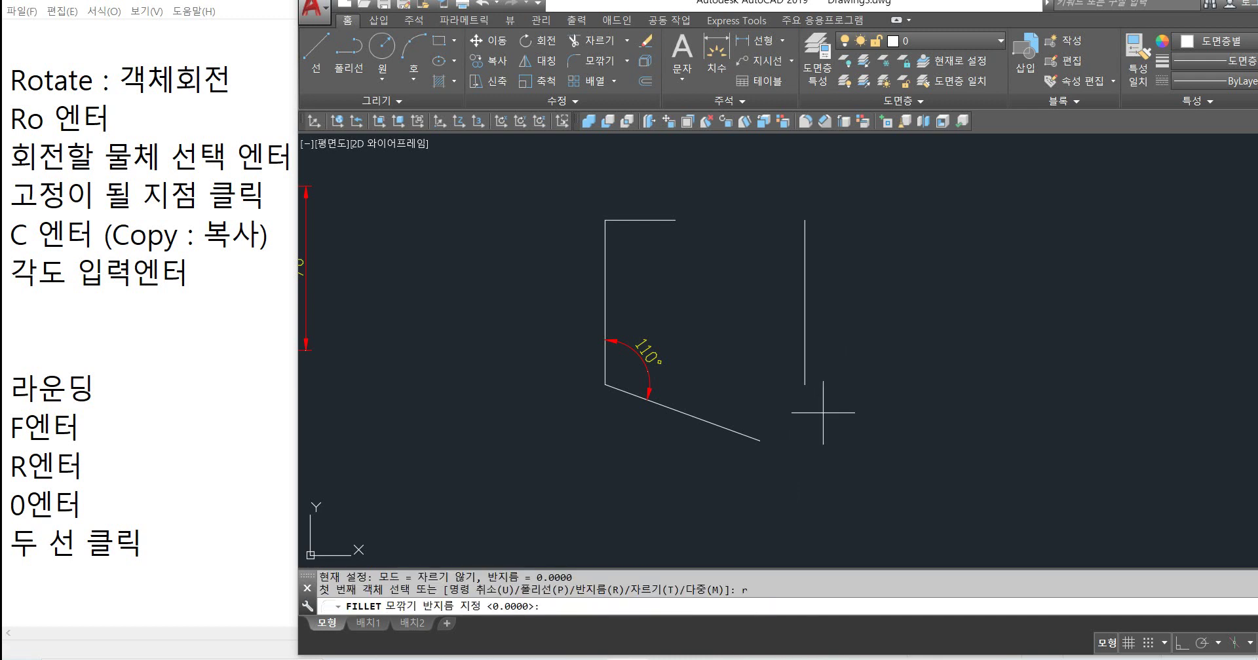
text(0)
key(Return)
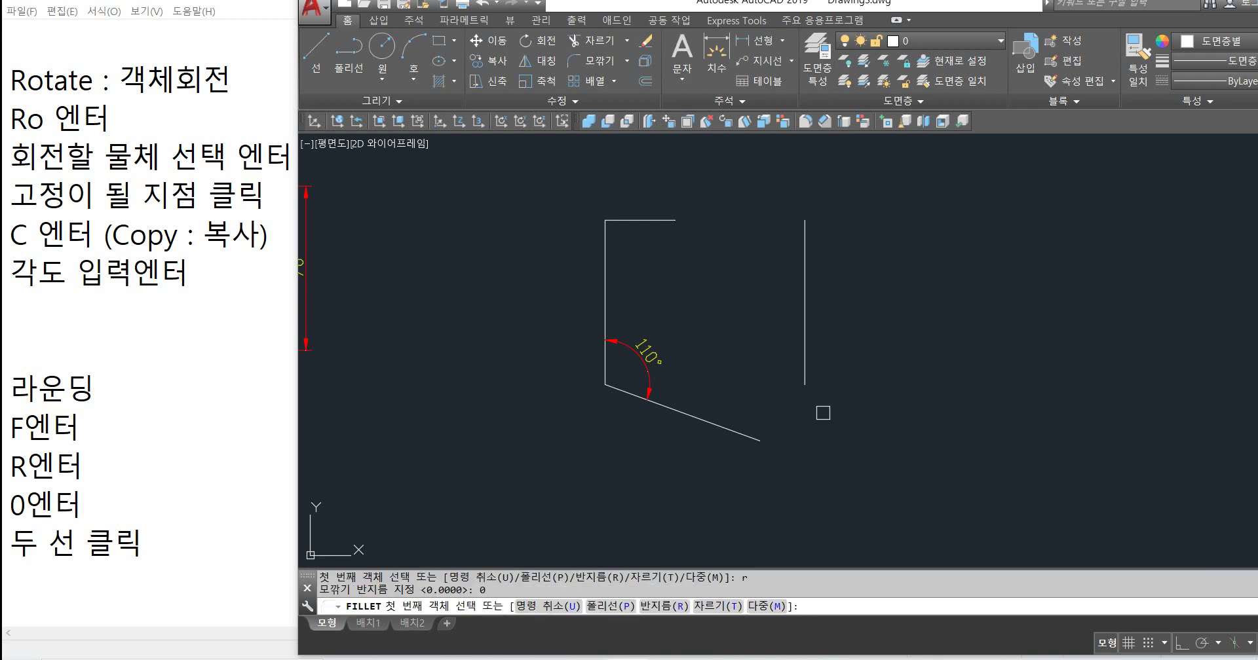
key(Return)
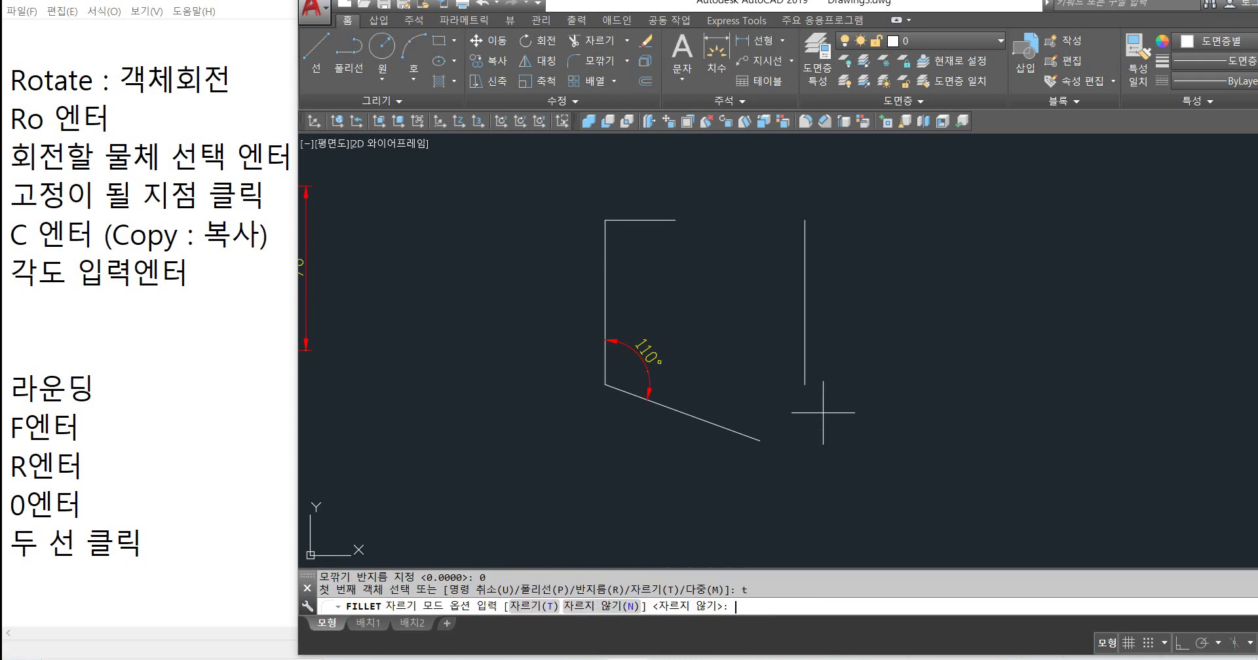
key(Return)
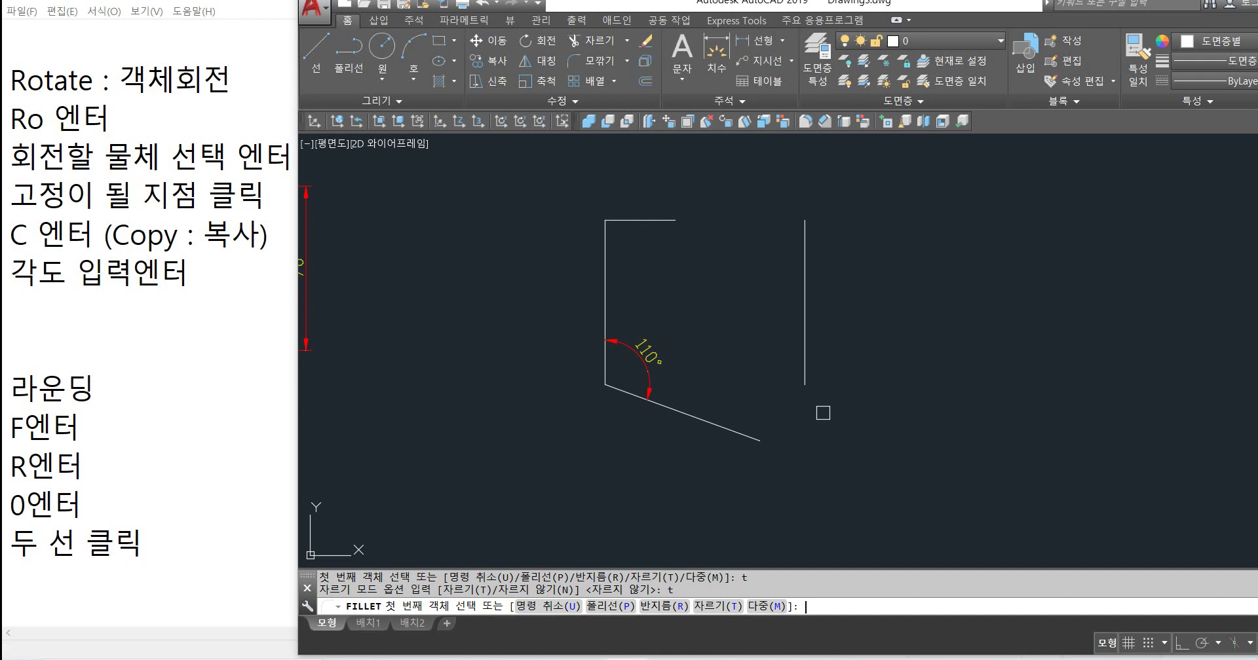
click(804, 365)
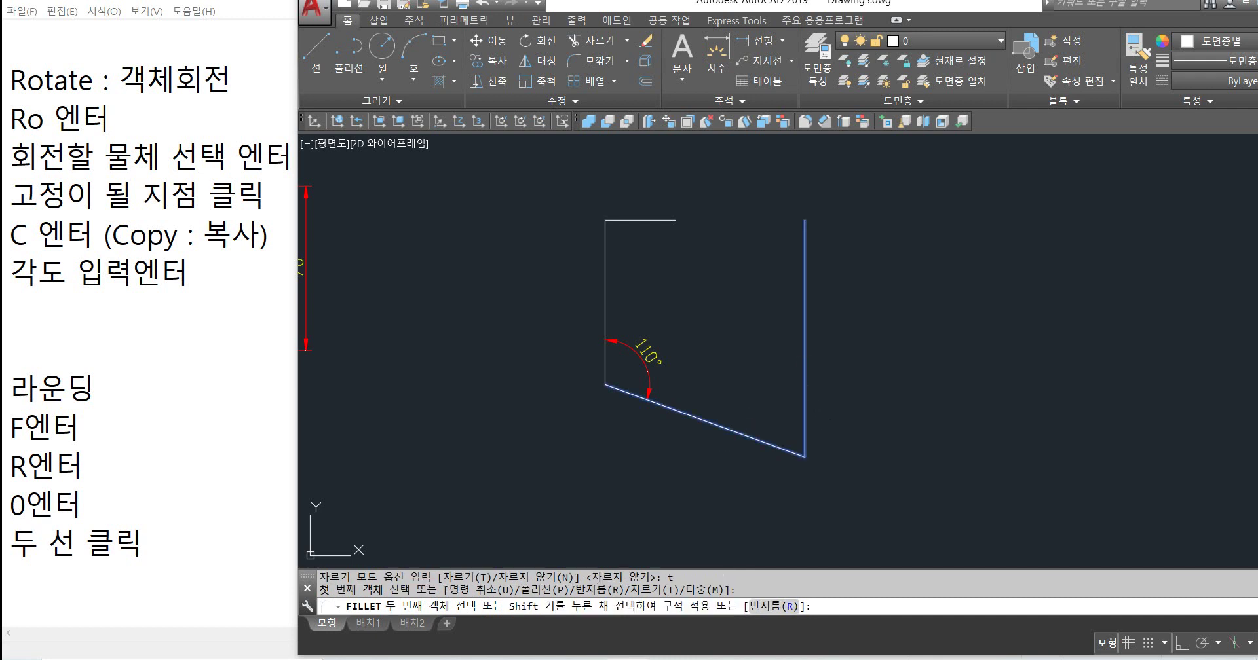
click(727, 433)
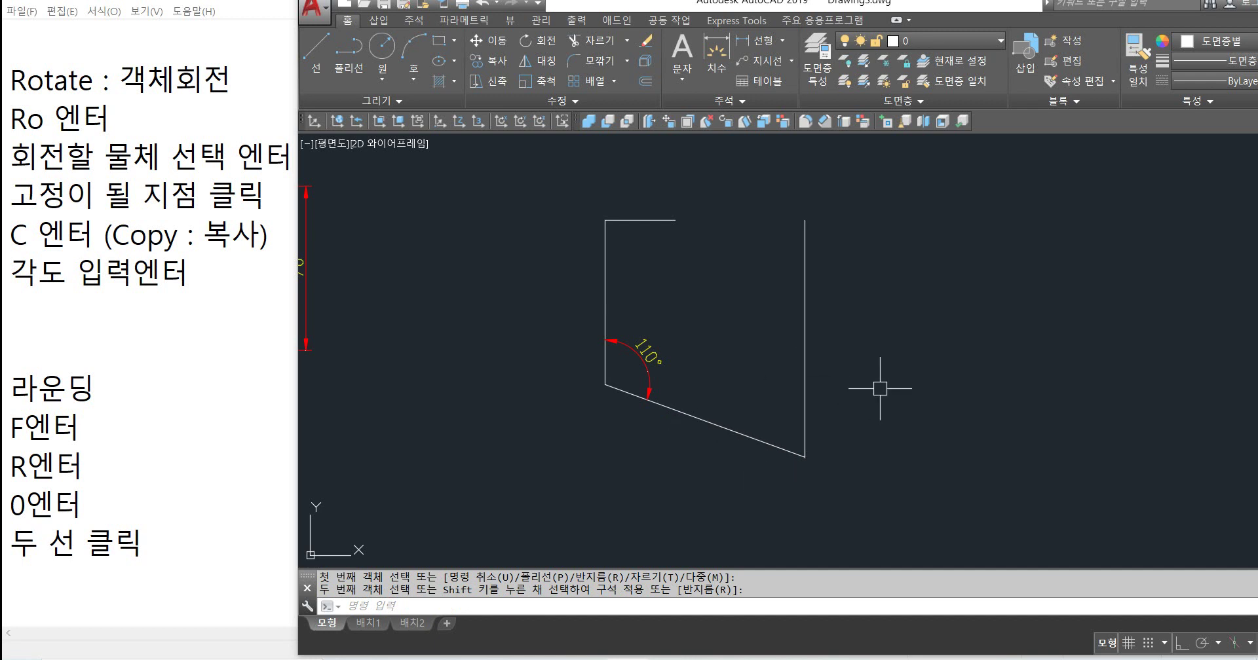
click(805, 342)
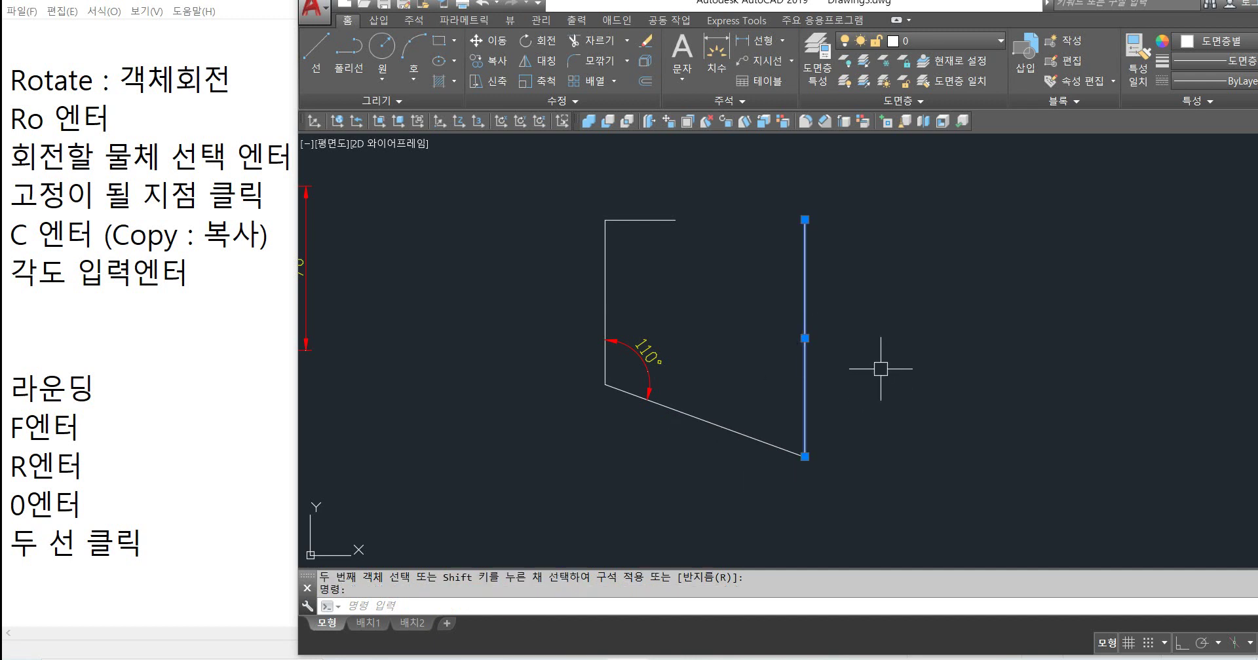
key(Delete)
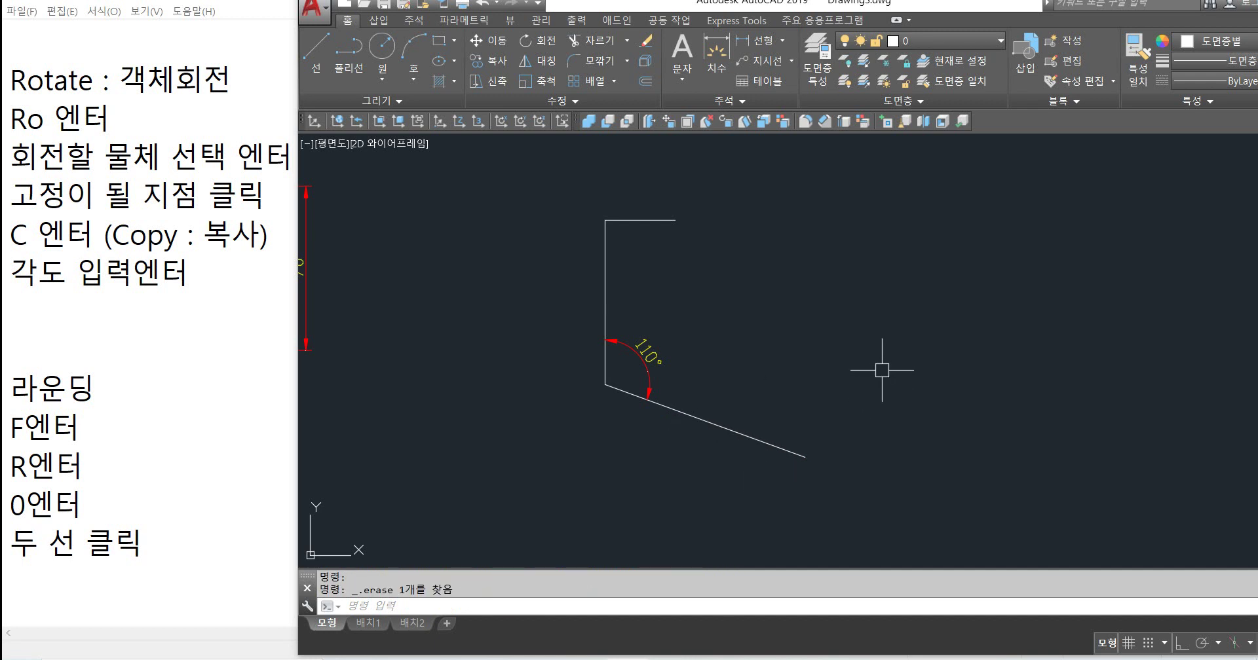
text(d)
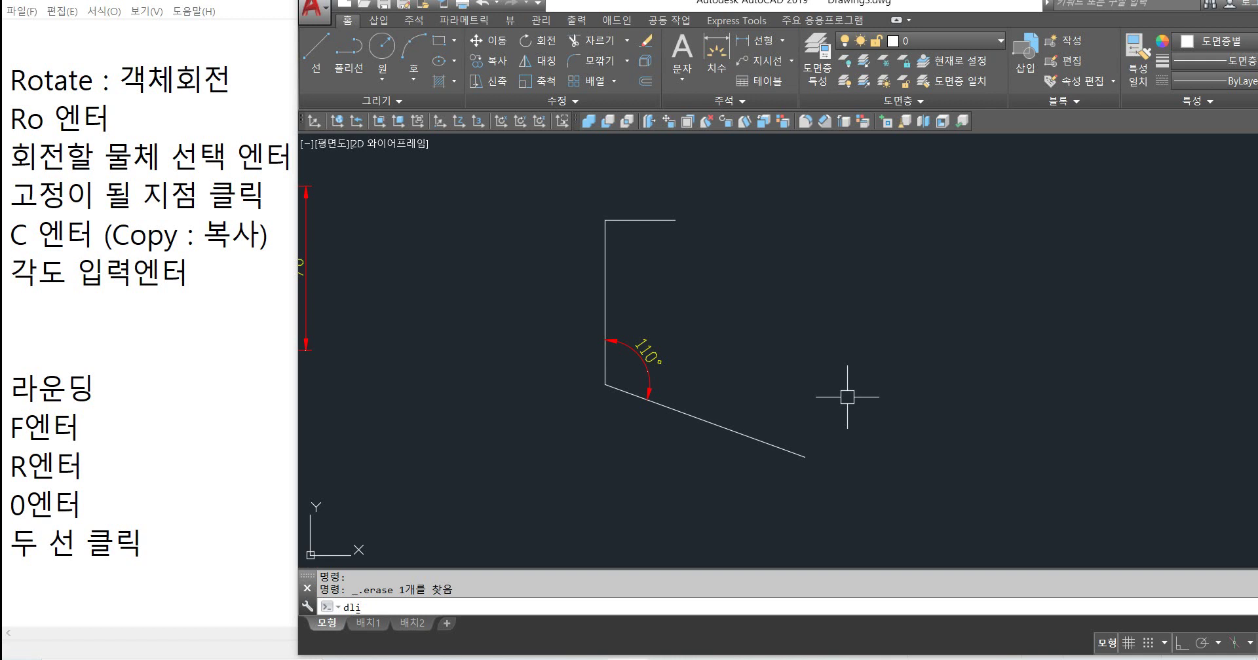
text(li)
key(Return)
key(Escape)
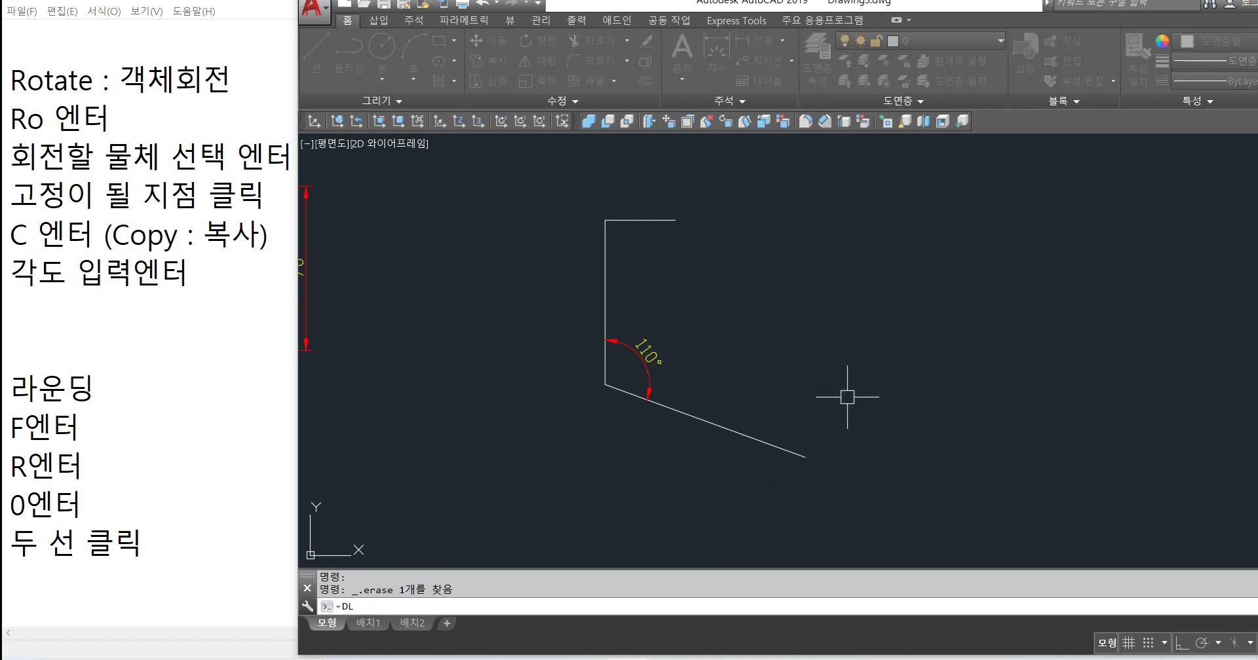
text(d)
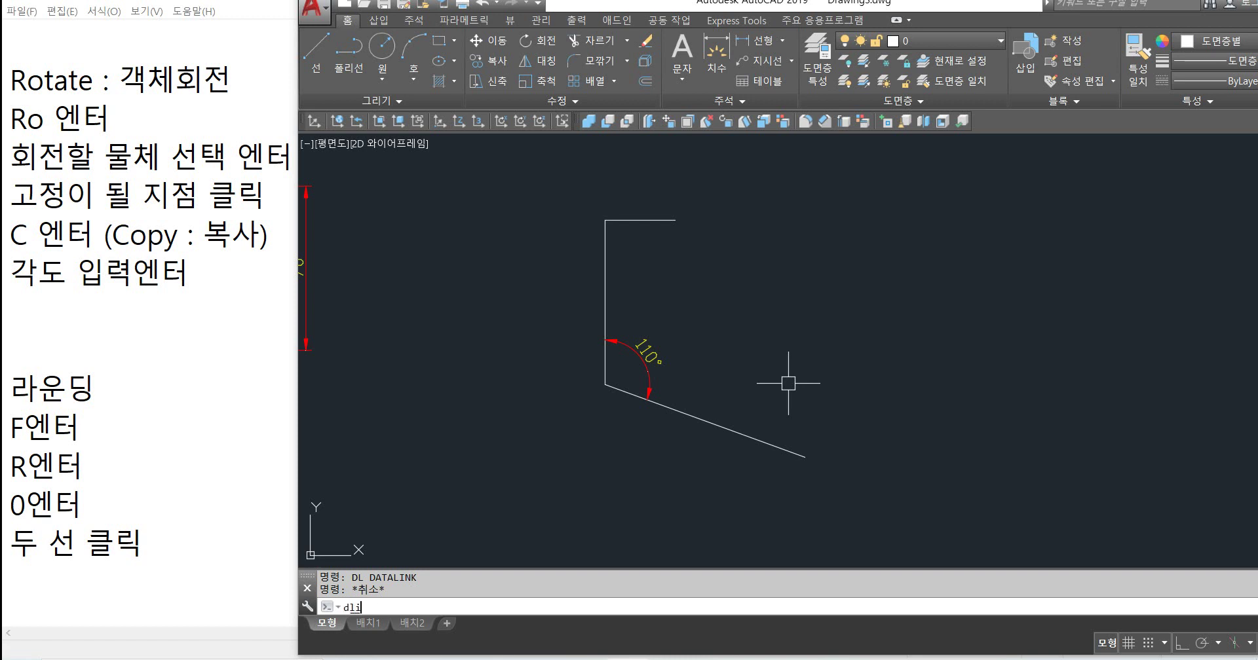
text(li)
key(BackSpace)
key(BackSpace)
key(Return)
key(Escape)
text(dli)
key(BackSpace)
key(Return)
key(Escape)
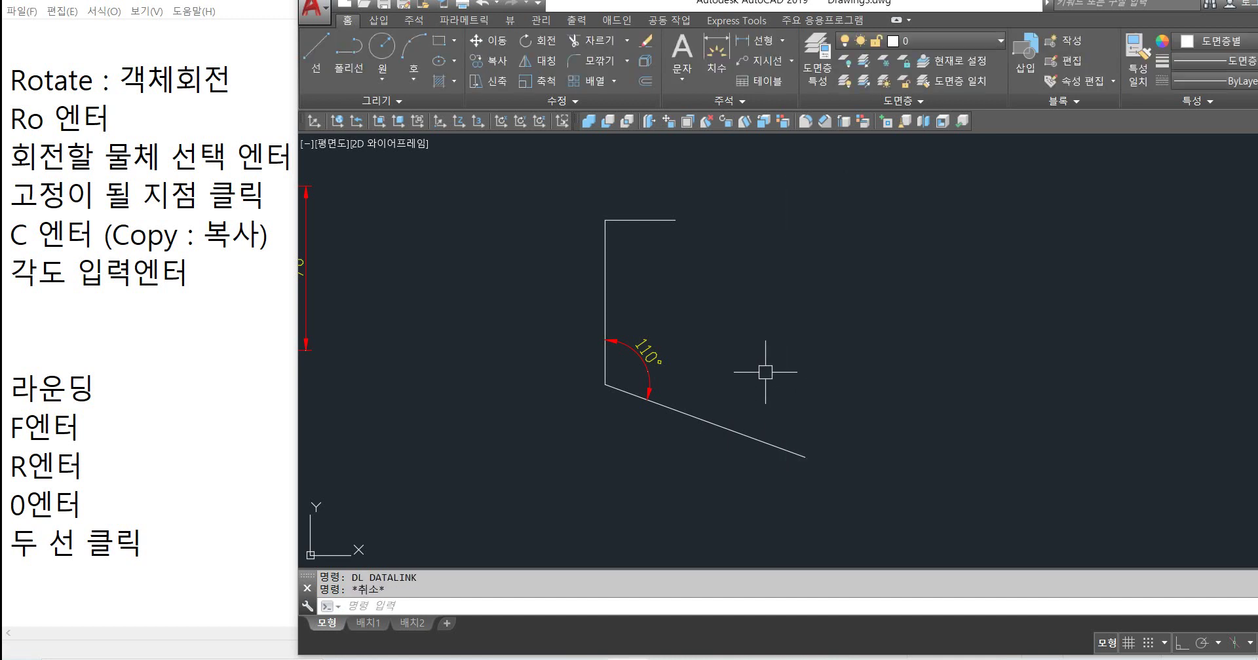
Step: Add a linear dimension below the angled line for the horizontal distance between its two ends
text(dli)
key(Return)
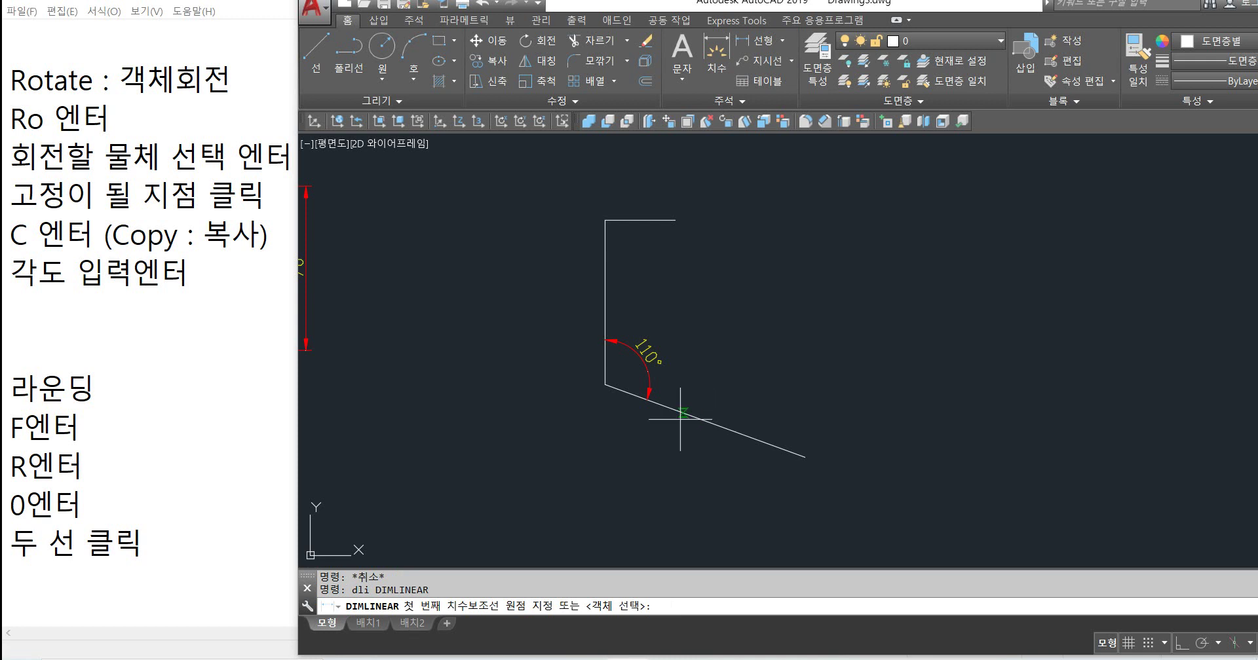
click(606, 384)
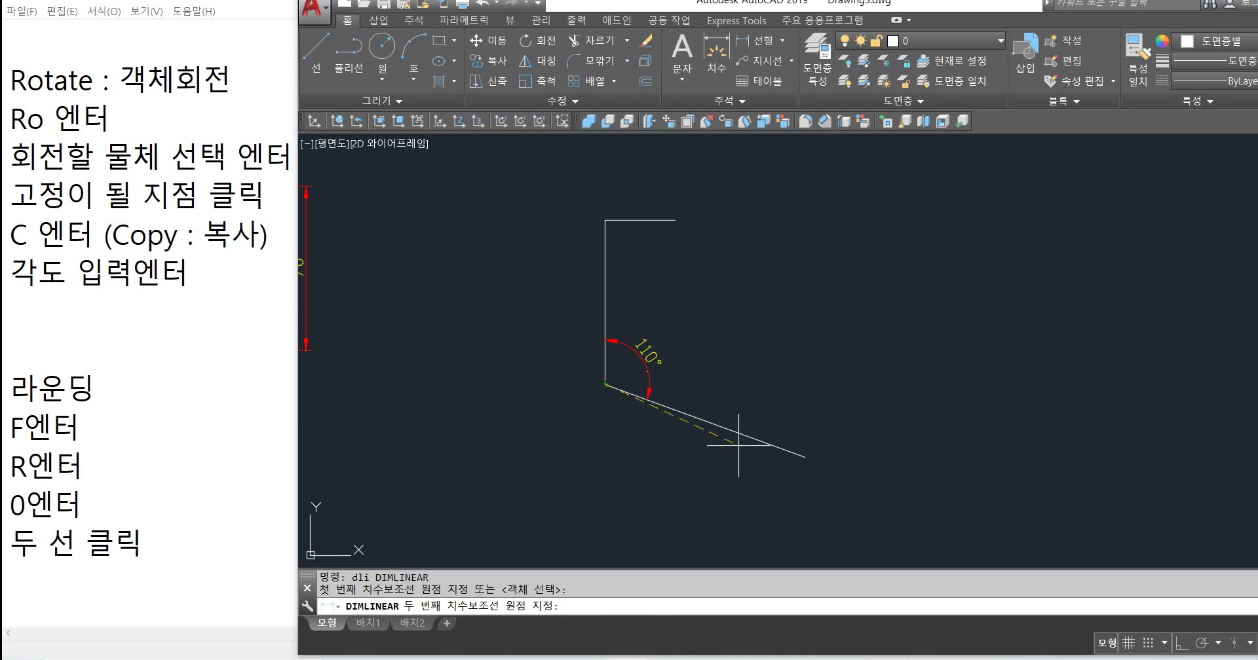
click(804, 456)
click(819, 508)
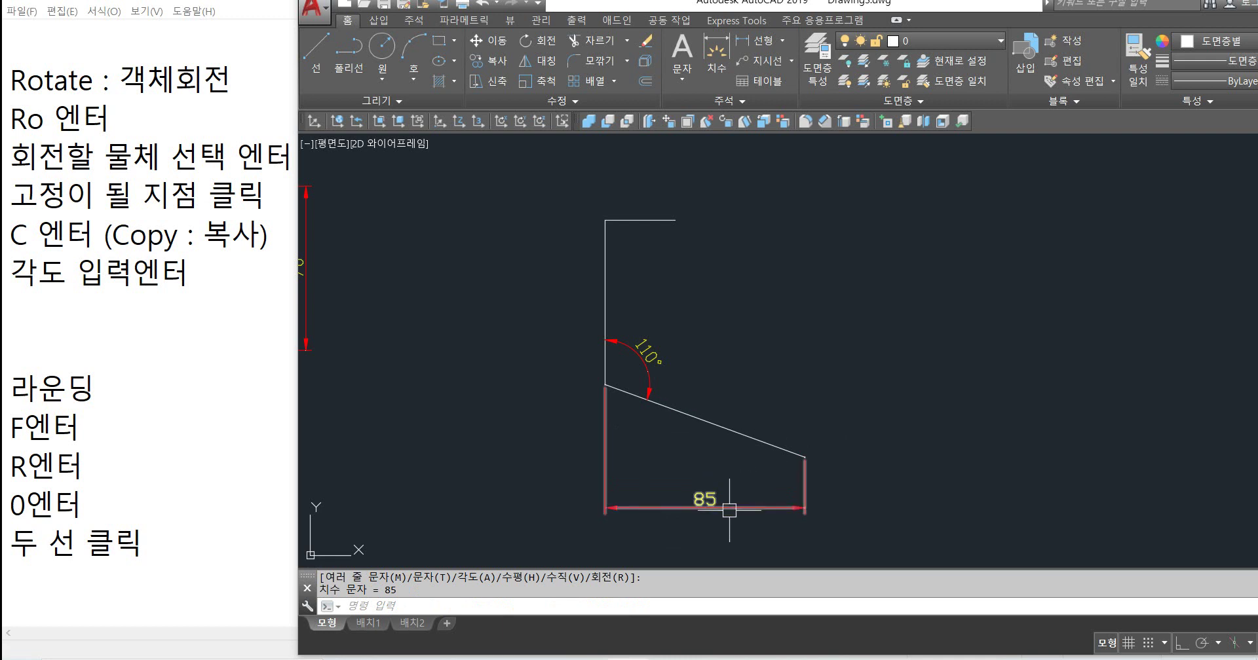
Step: Rotate a copy of the angled line by -140° about its lower end
scroll(592, 341, down, 2)
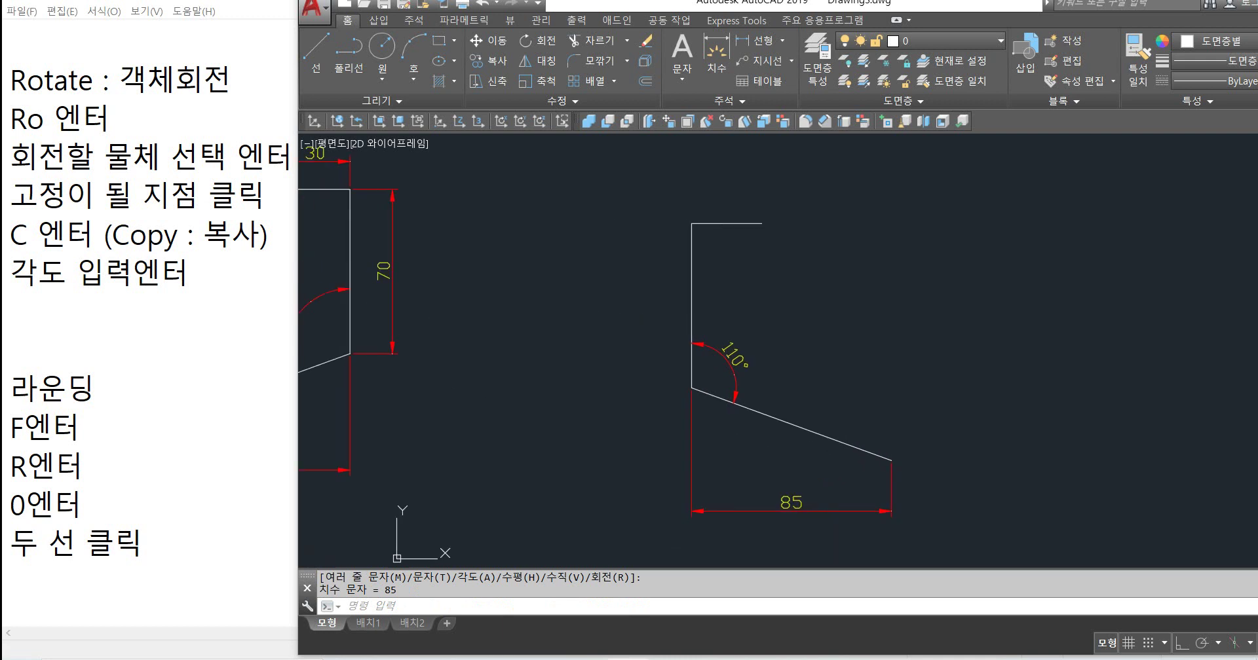
mouse_move(592, 341)
middle_down()
mouse_move(612, 326)
mouse_move(765, 326)
middle_up()
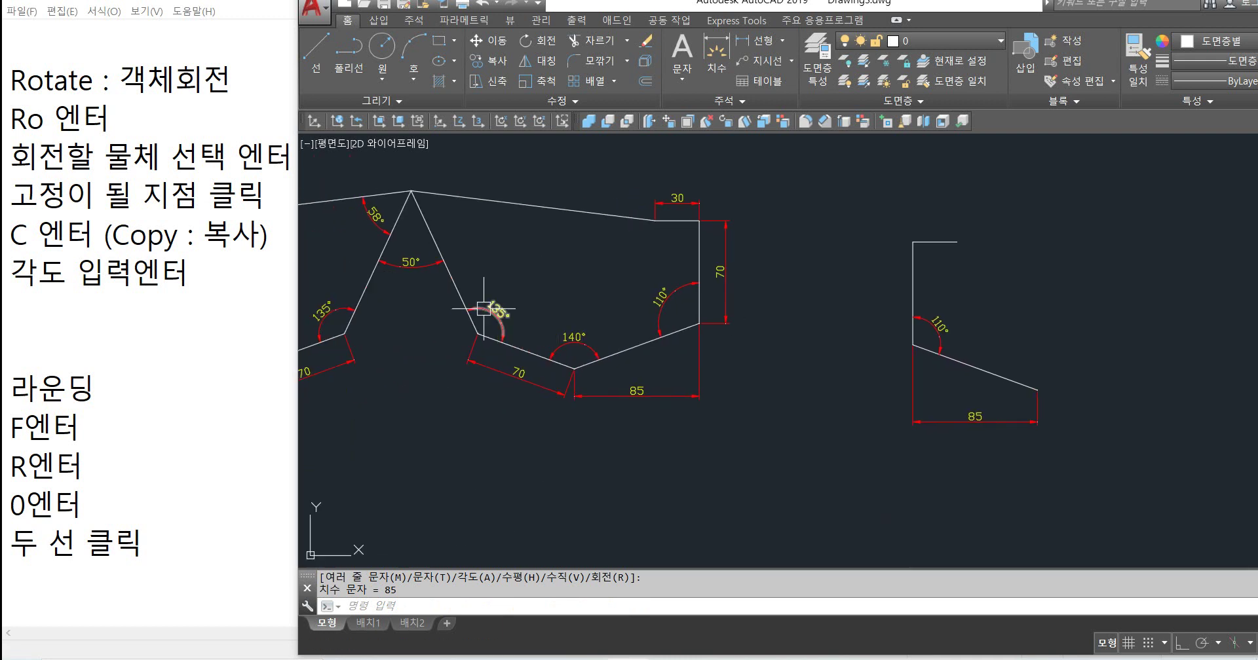
middle_drag(483, 309, 646, 302)
scroll(400, 340, up, 2)
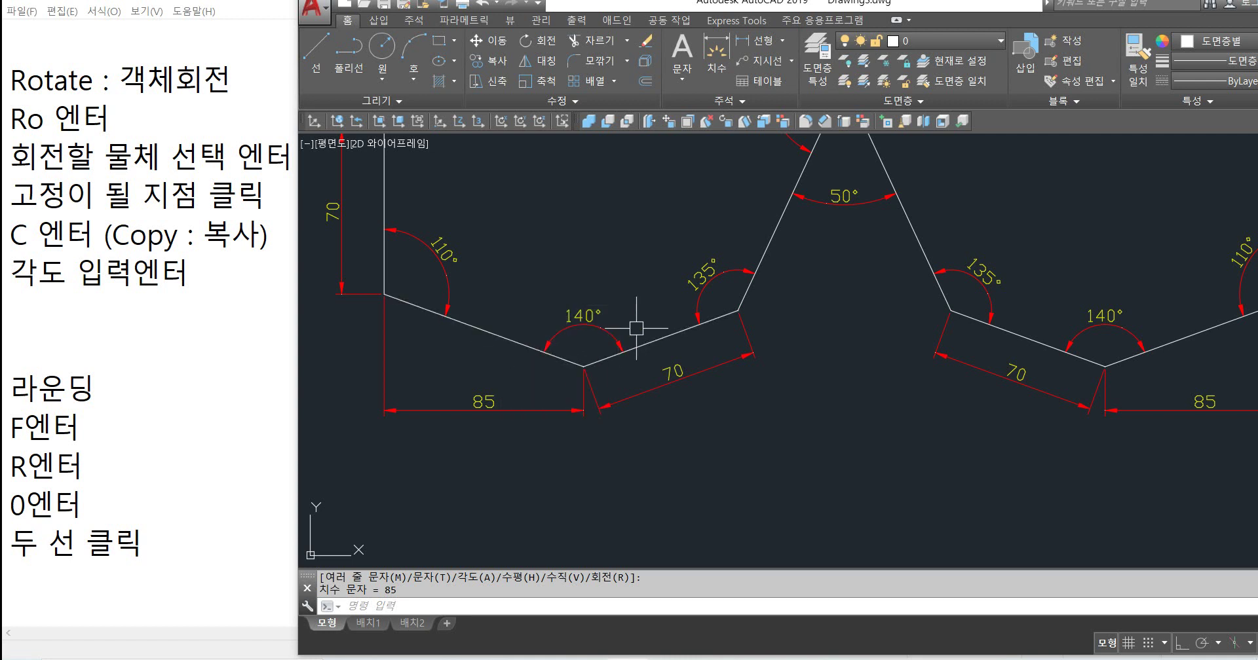
scroll(577, 332, down, 2)
middle_drag(829, 320, 467, 369)
text(ro)
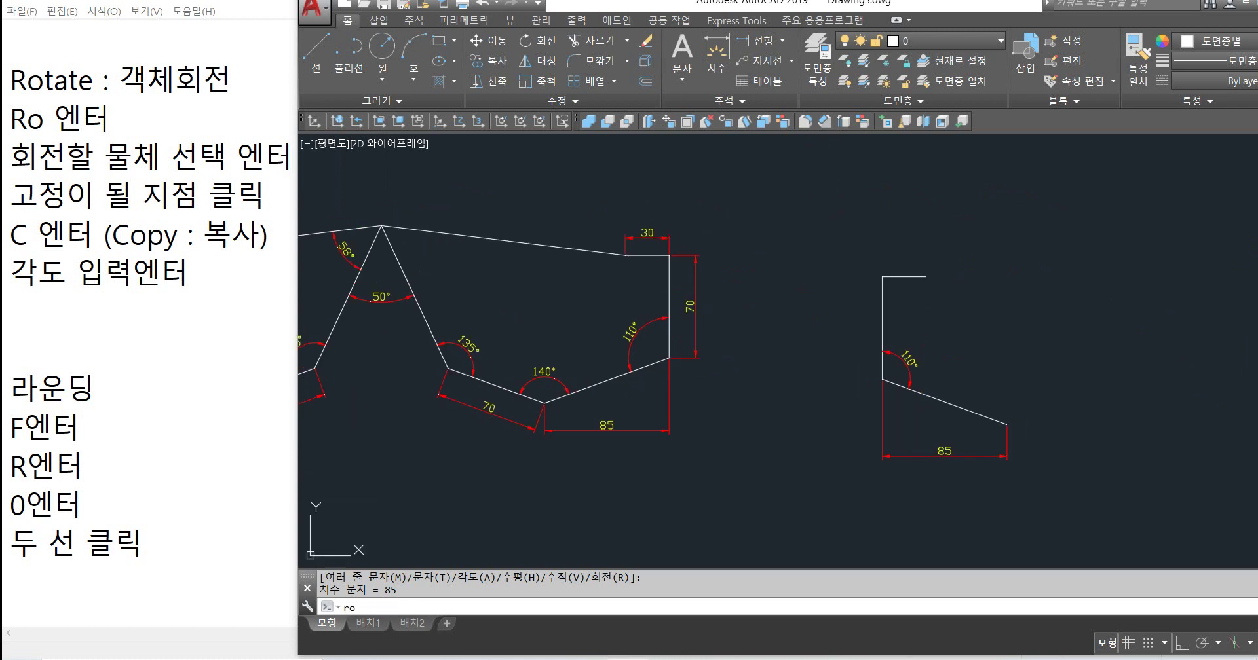
key(Return)
click(963, 406)
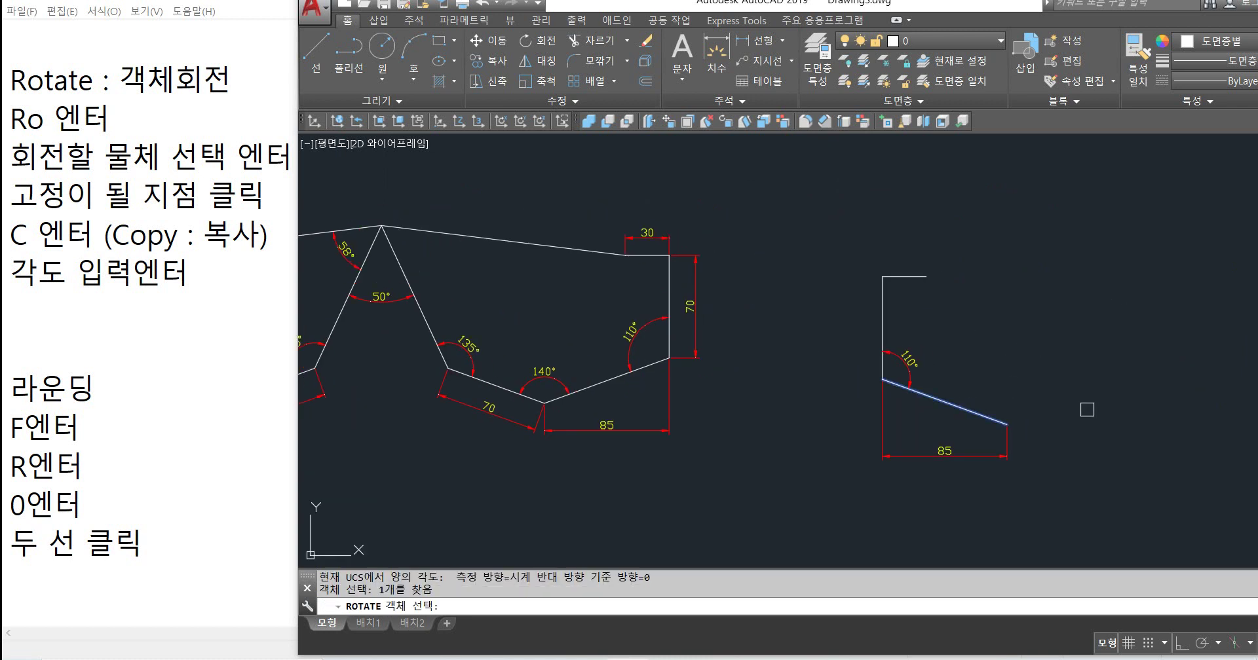
scroll(1044, 432, up, 2)
key(Return)
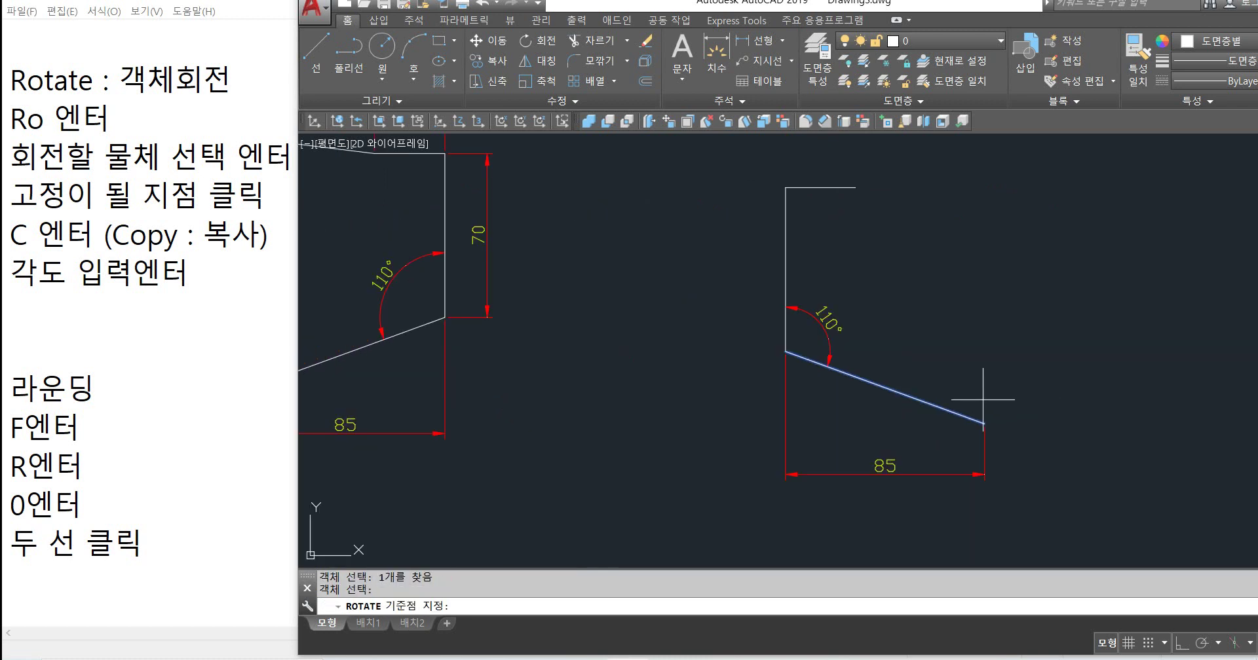
click(983, 423)
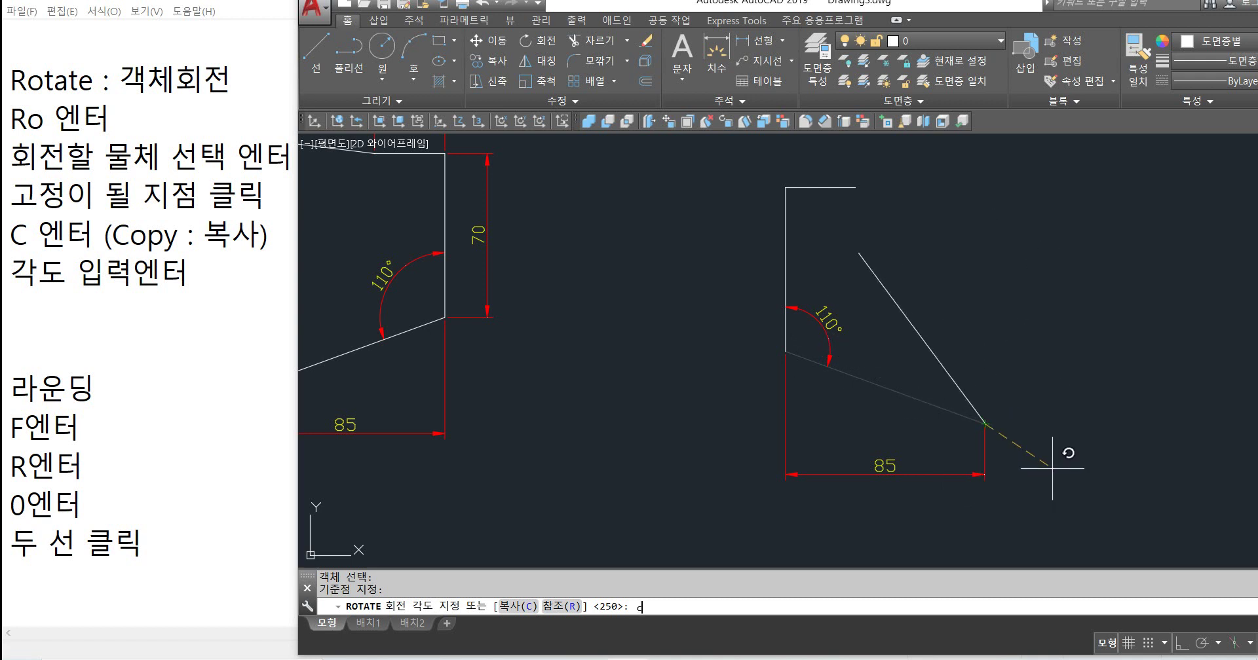
key(Return)
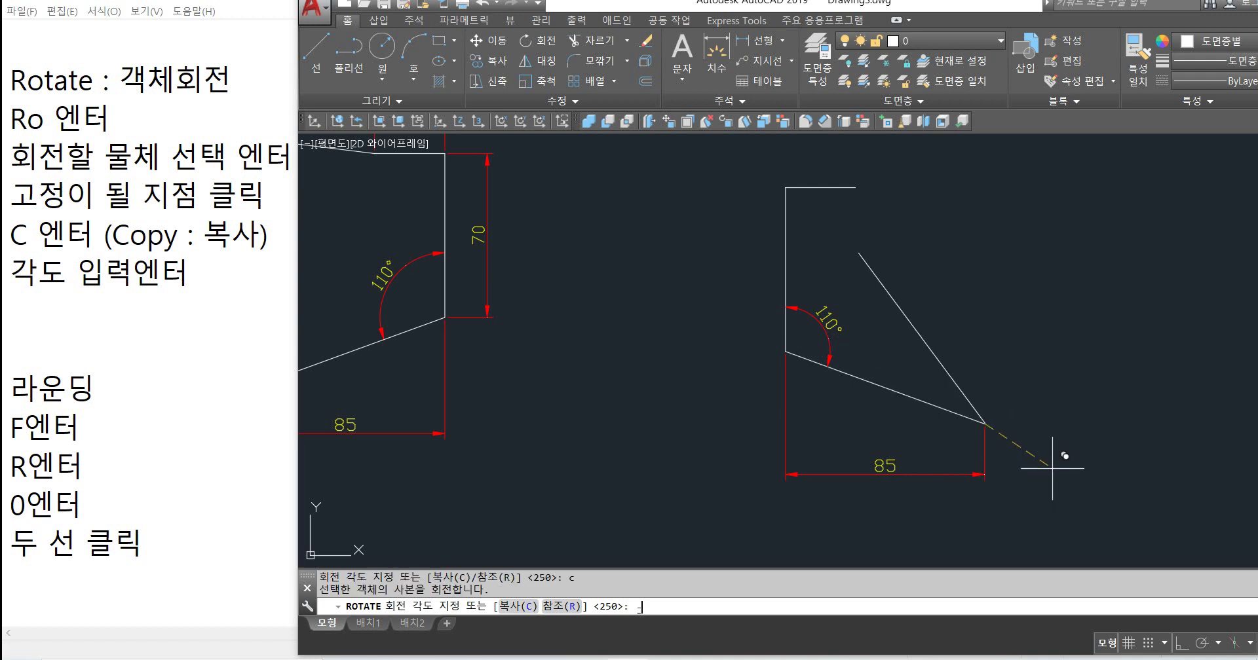
key(Return)
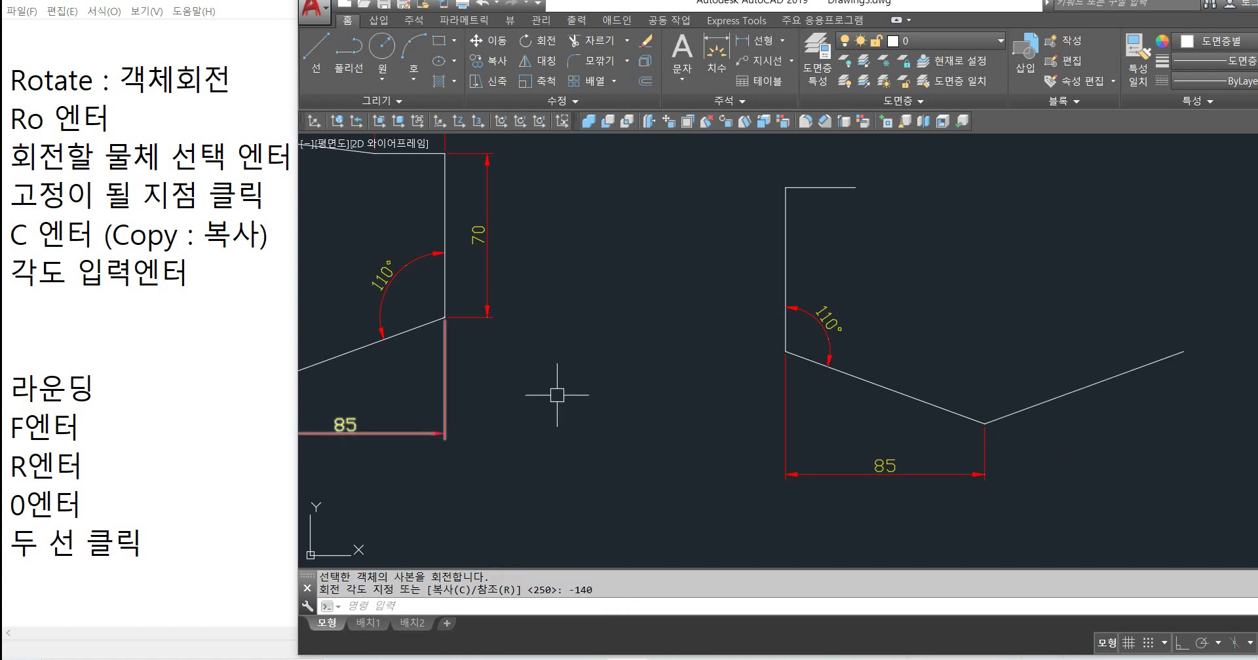
Step: Examine the two edges meeting at the 140° corner in the left half of the reference figure
scroll(692, 332, down, 2)
middle_drag(570, 335, 892, 332)
middle_drag(415, 337, 613, 357)
scroll(613, 357, up, 4)
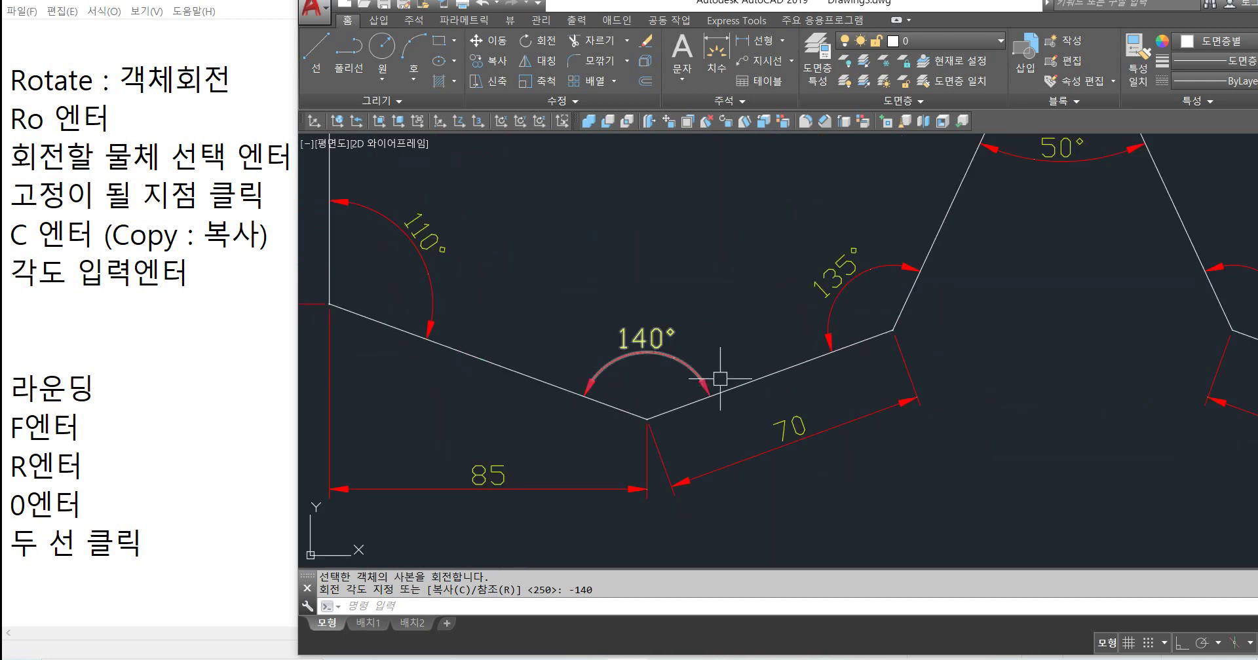
click(742, 380)
click(570, 391)
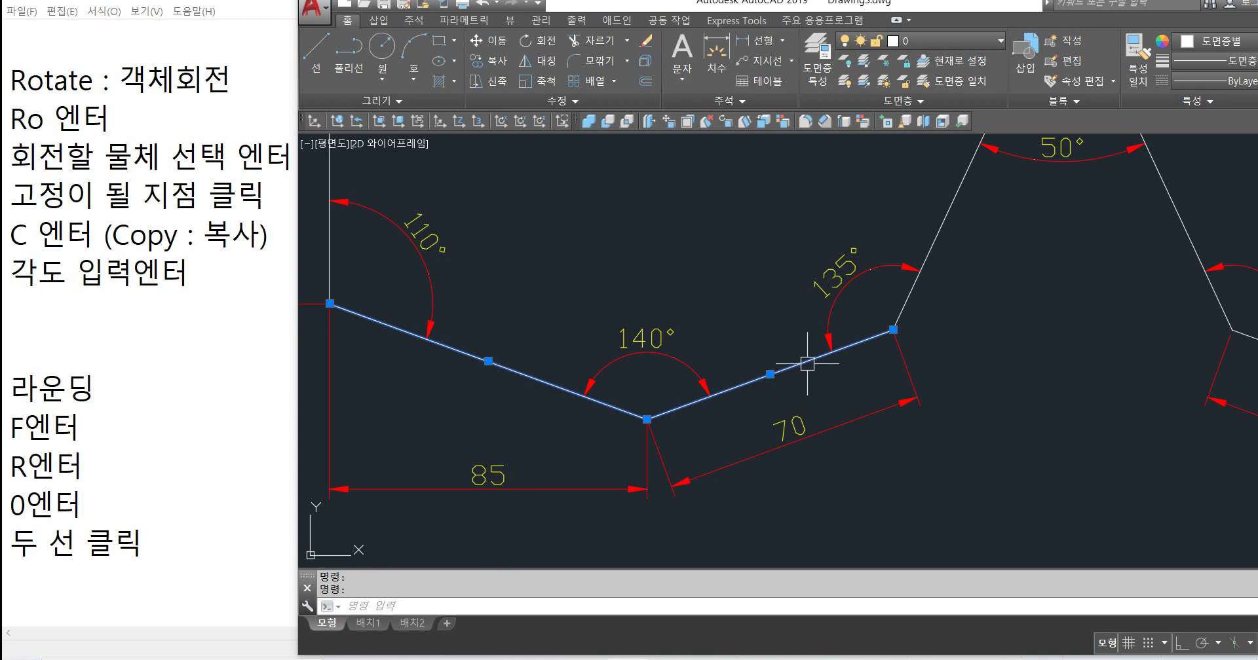
key(Escape)
click(549, 388)
click(767, 376)
key(Escape)
Step: Inspect the rotated copy in the redrawn figure against the corresponding reference edge
scroll(585, 373, down, 2)
middle_drag(1049, 379, 622, 400)
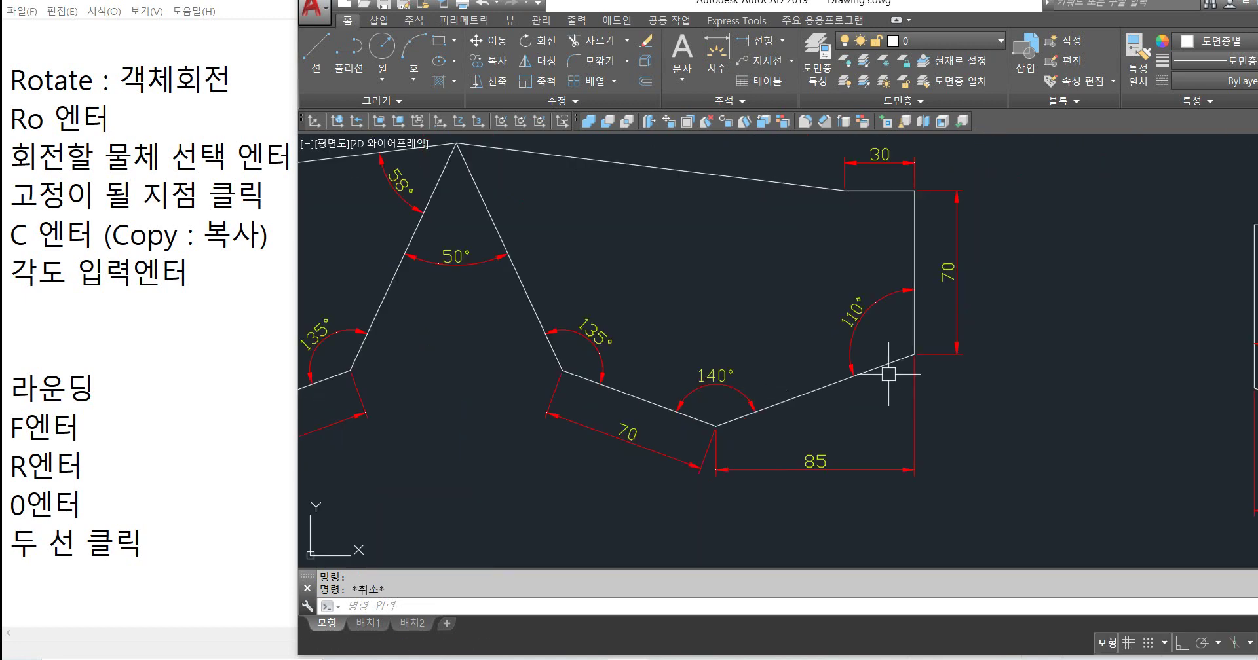
middle_drag(1088, 373, 585, 380)
click(897, 444)
click(1015, 442)
key(Escape)
click(1015, 445)
key(Escape)
click(999, 448)
Step: Compare the horizontal 85 dimension with the slanted 70 dimension on the reference figure's lower edges
middle_drag(632, 384, 1160, 310)
middle_drag(483, 388, 866, 392)
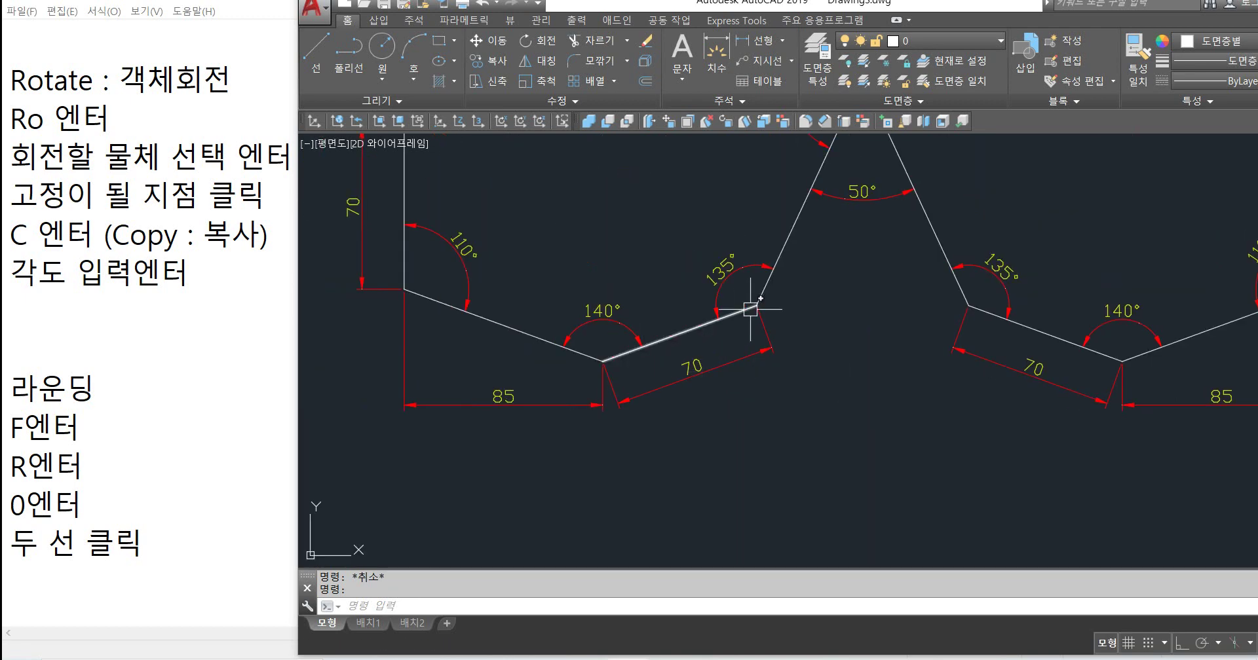
key(Escape)
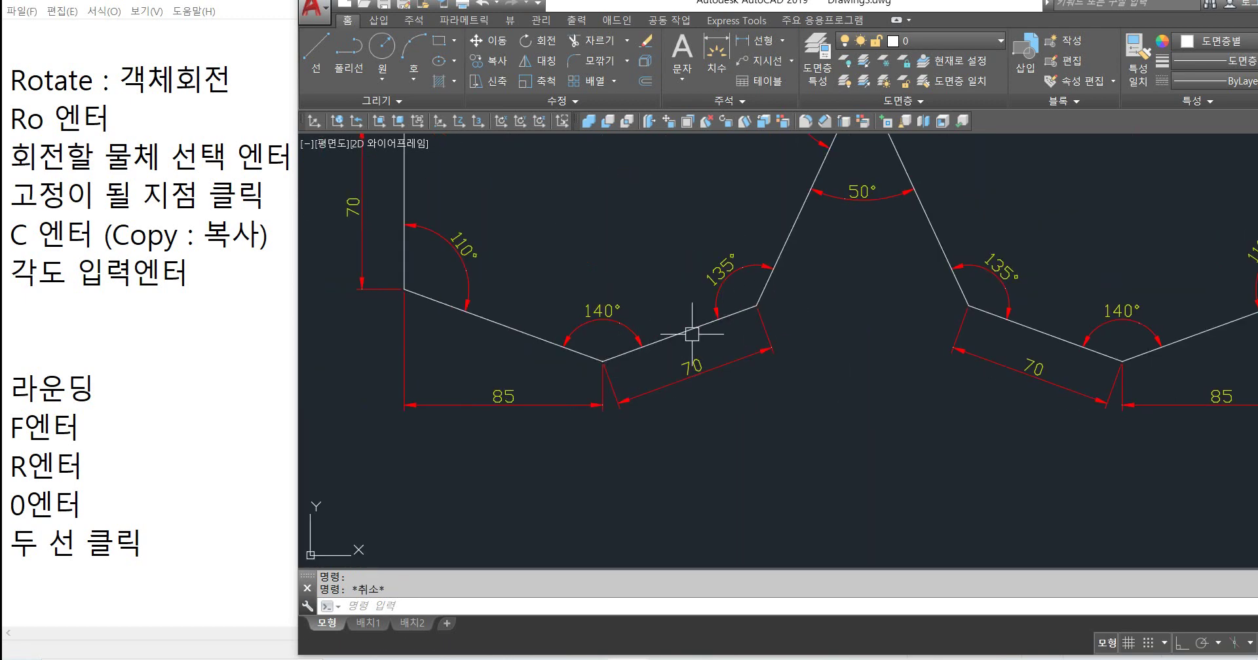
scroll(662, 347, down, 3)
scroll(576, 351, up, 5)
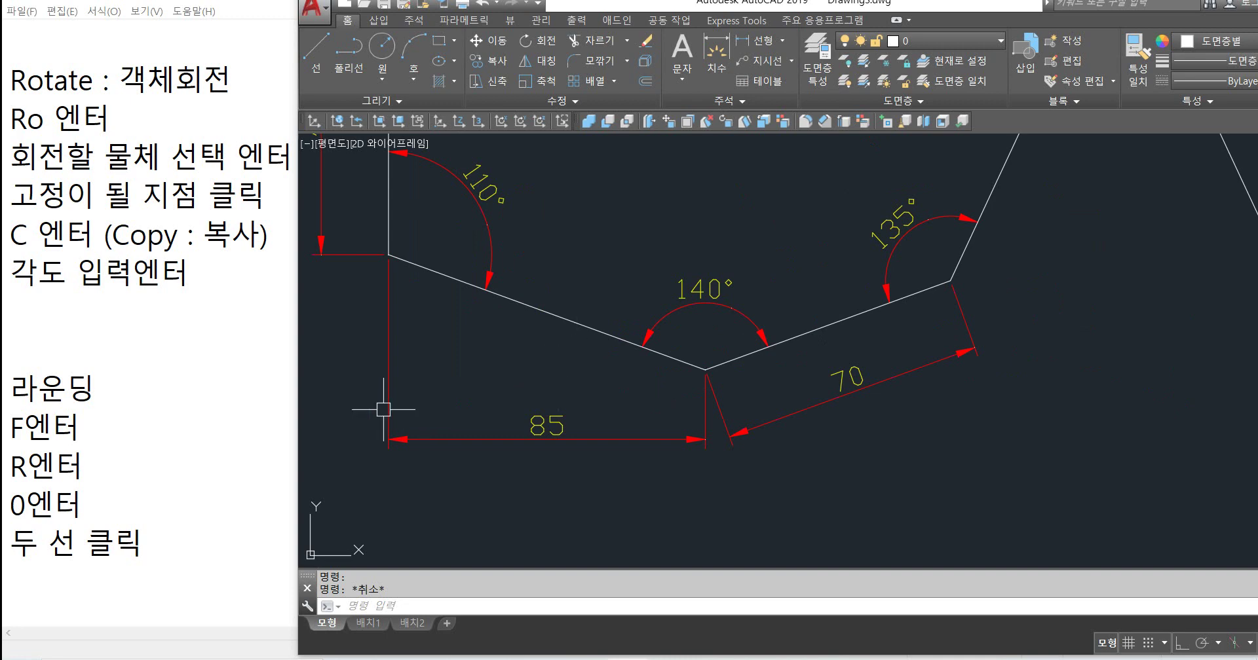
scroll(659, 329, down, 4)
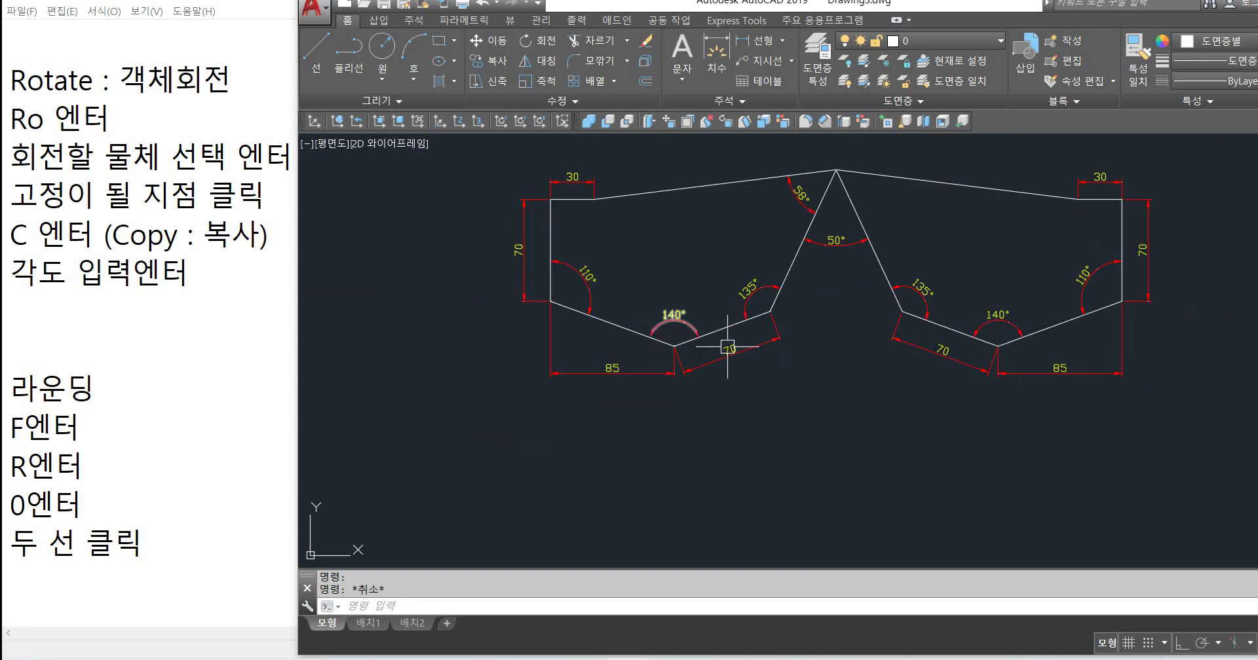
scroll(722, 346, up, 4)
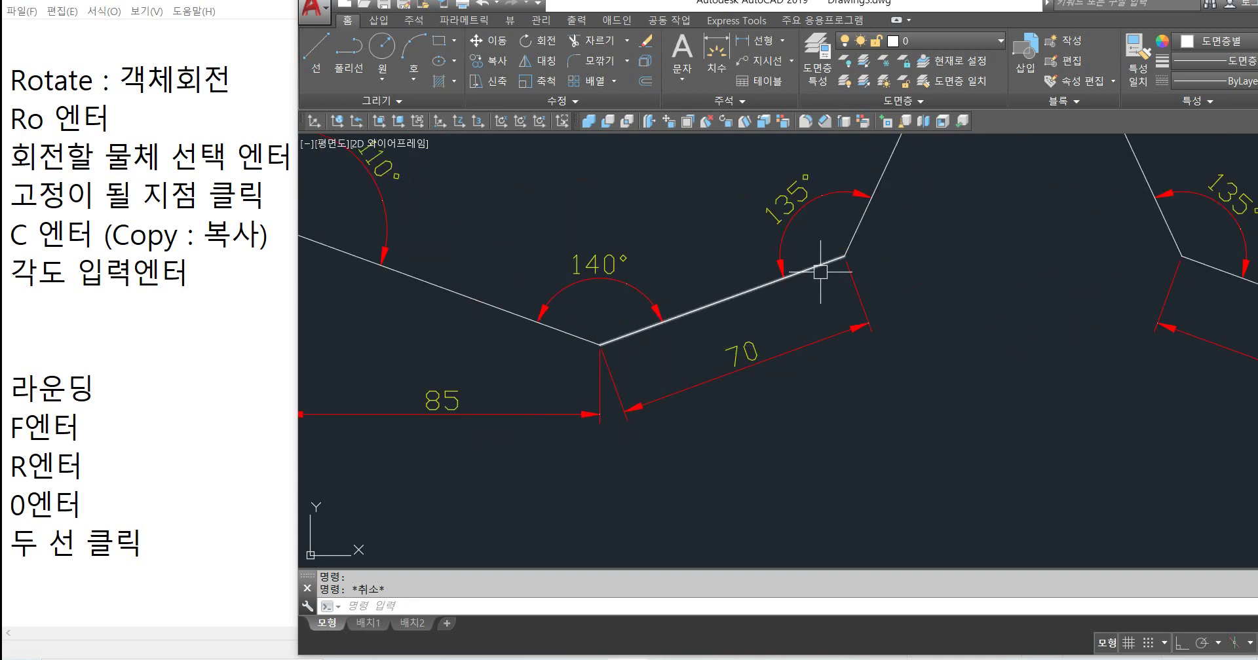
scroll(728, 324, down, 5)
scroll(773, 374, up, 5)
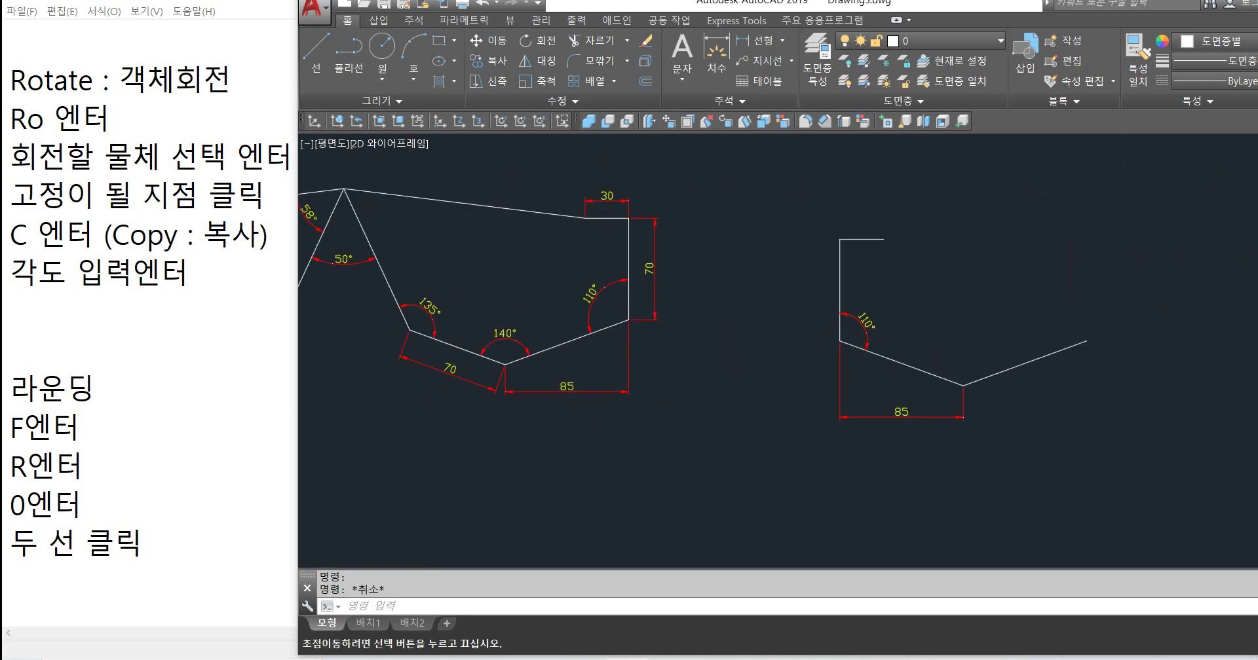
Step: Draw a vertical line upward from the corner between the two angled lines with Ortho on
scroll(797, 424, up, 4)
text(l)
key(Return)
click(727, 397)
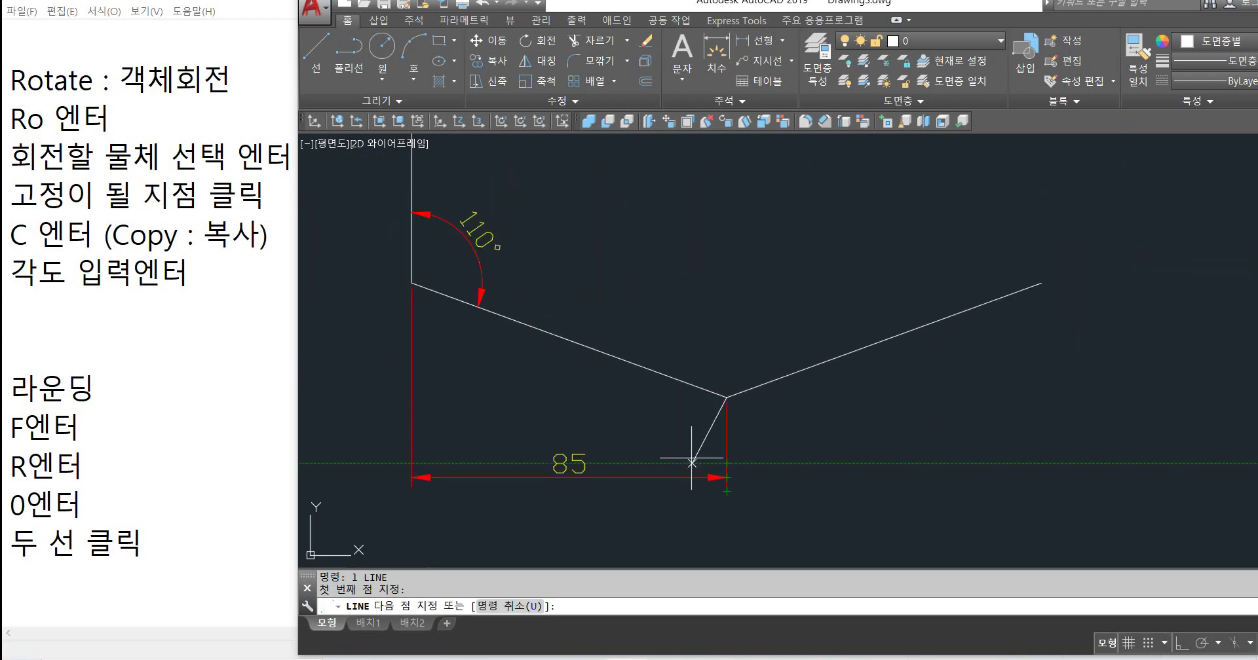
click(1181, 643)
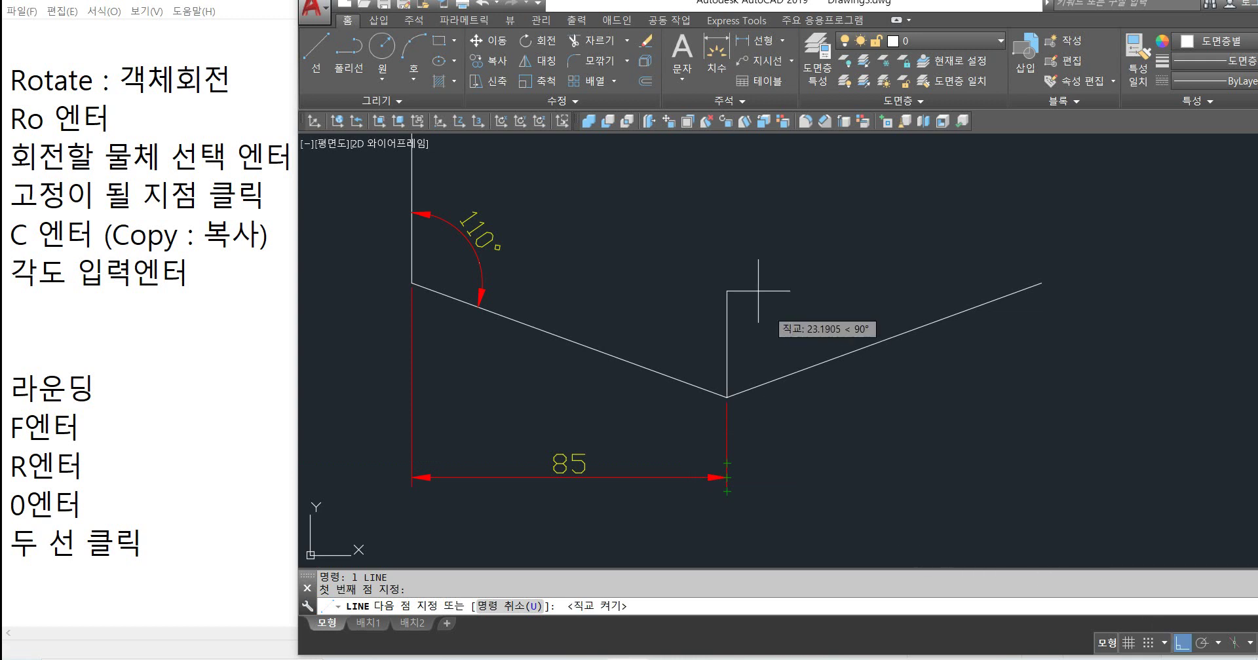
click(734, 200)
key(Return)
Step: Offset the vertical line at the corner by 70 to the right
text(o)
key(Return)
text(70)
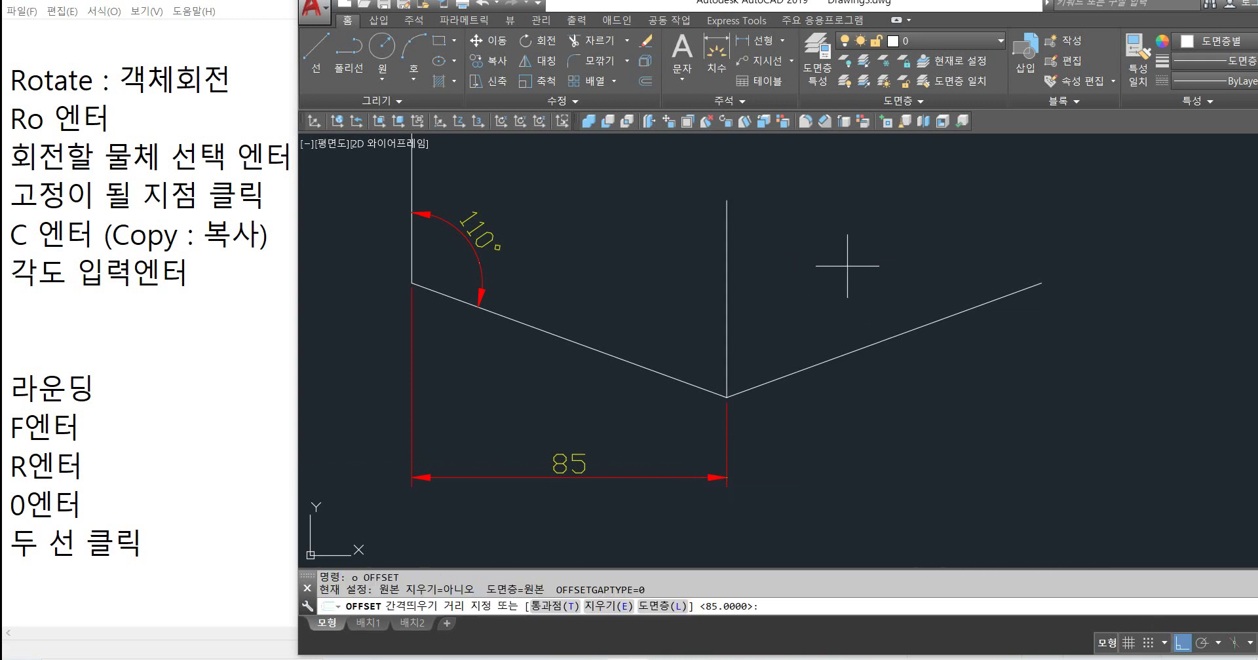
key(Return)
click(726, 310)
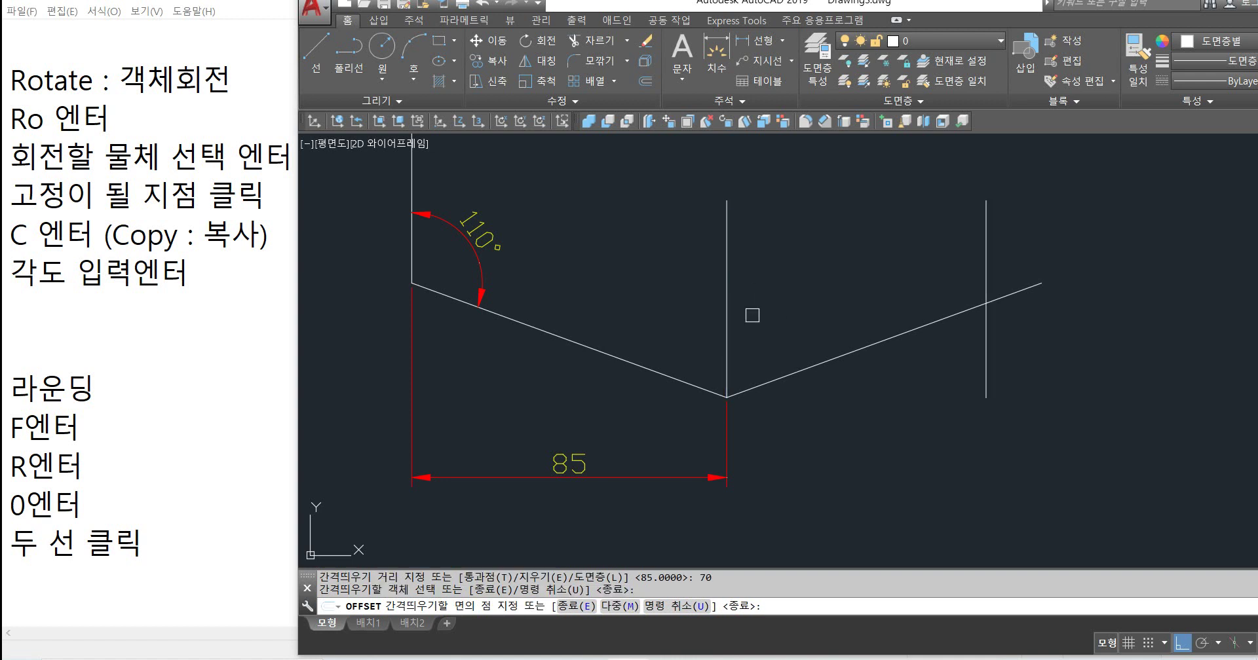
click(819, 367)
key(Return)
Step: Trim the part of the offset vertical line below the rotated angled line
text(tr)
key(Return)
key(Return)
click(990, 332)
key(Return)
Step: Preview a linear dimension from the lower corner to the offset line's intersection, without placing it
text(dli)
key(Return)
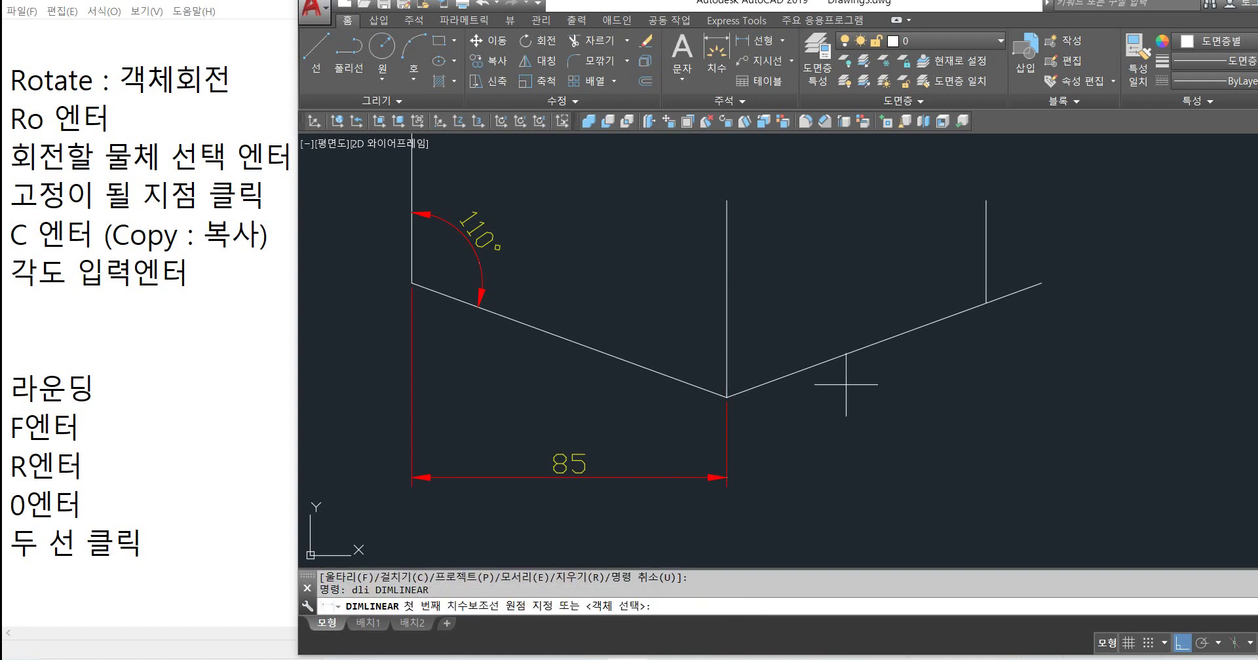
click(726, 396)
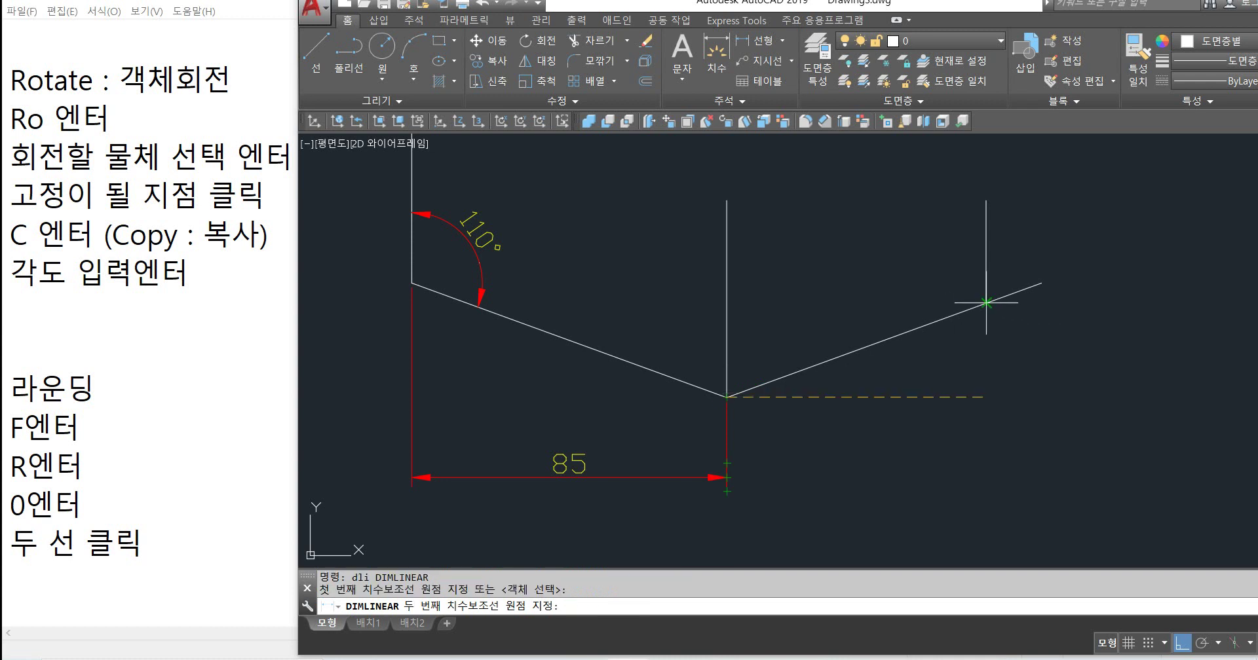
click(986, 303)
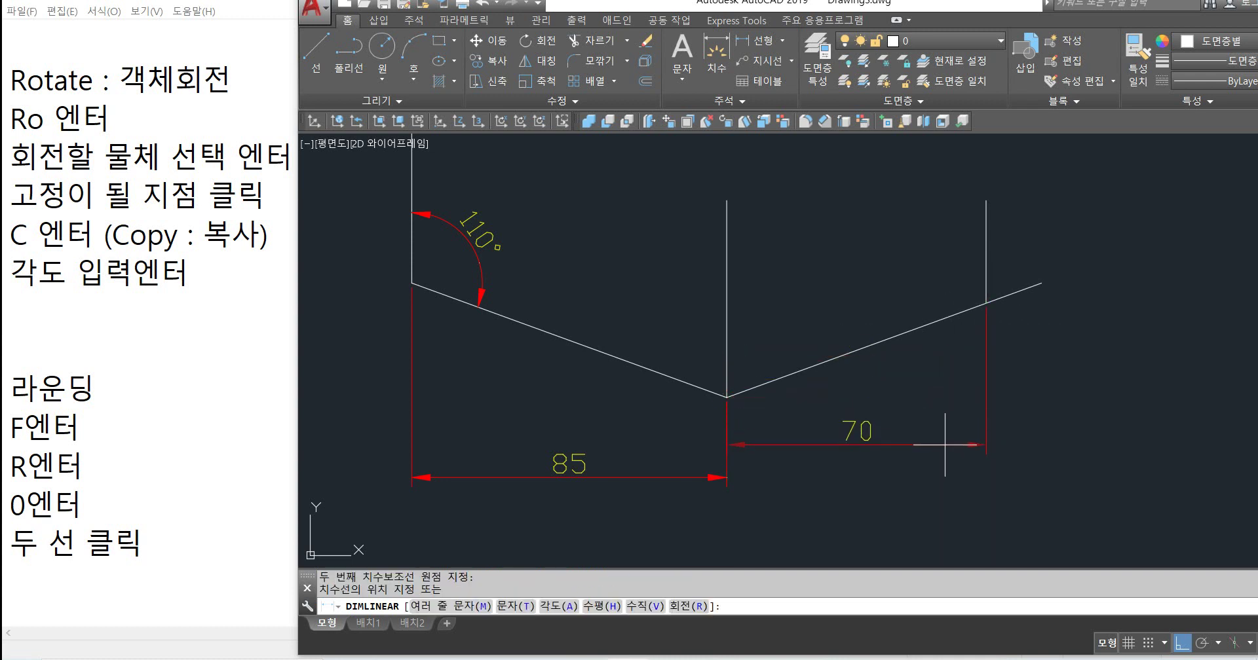
key(Escape)
key(Return)
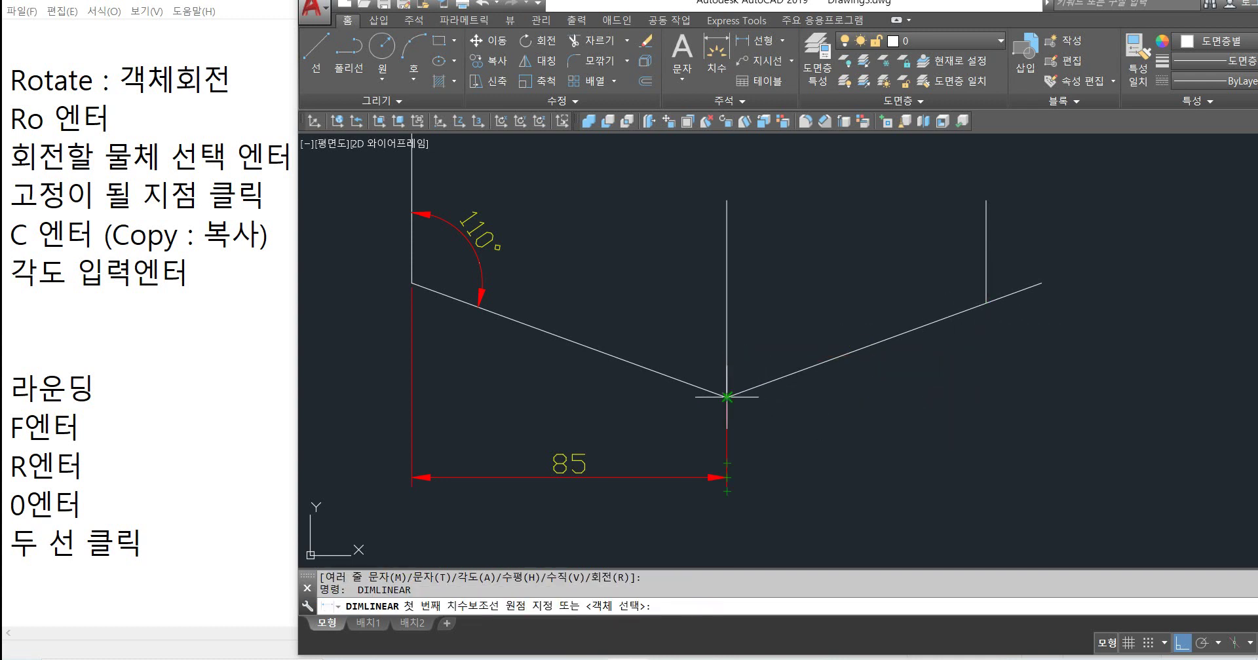
key(Escape)
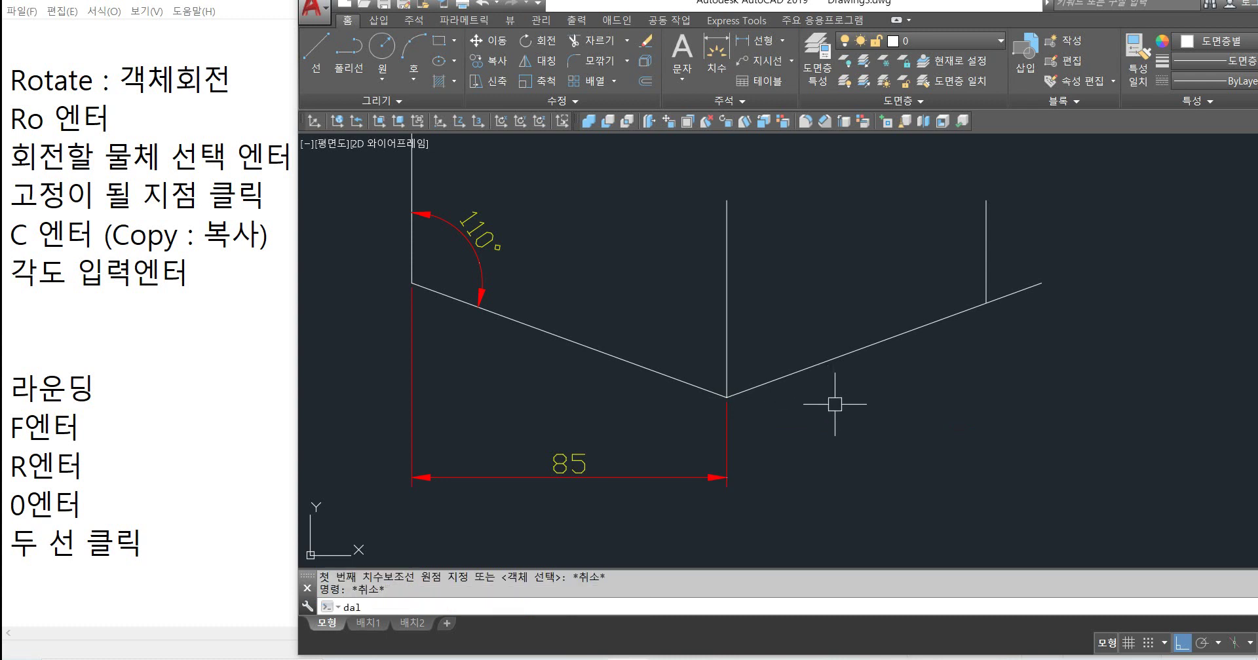
Step: Preview an aligned dimension along the angled line from the corner to the offset line, without placing it
text(dal)
key(Return)
click(726, 396)
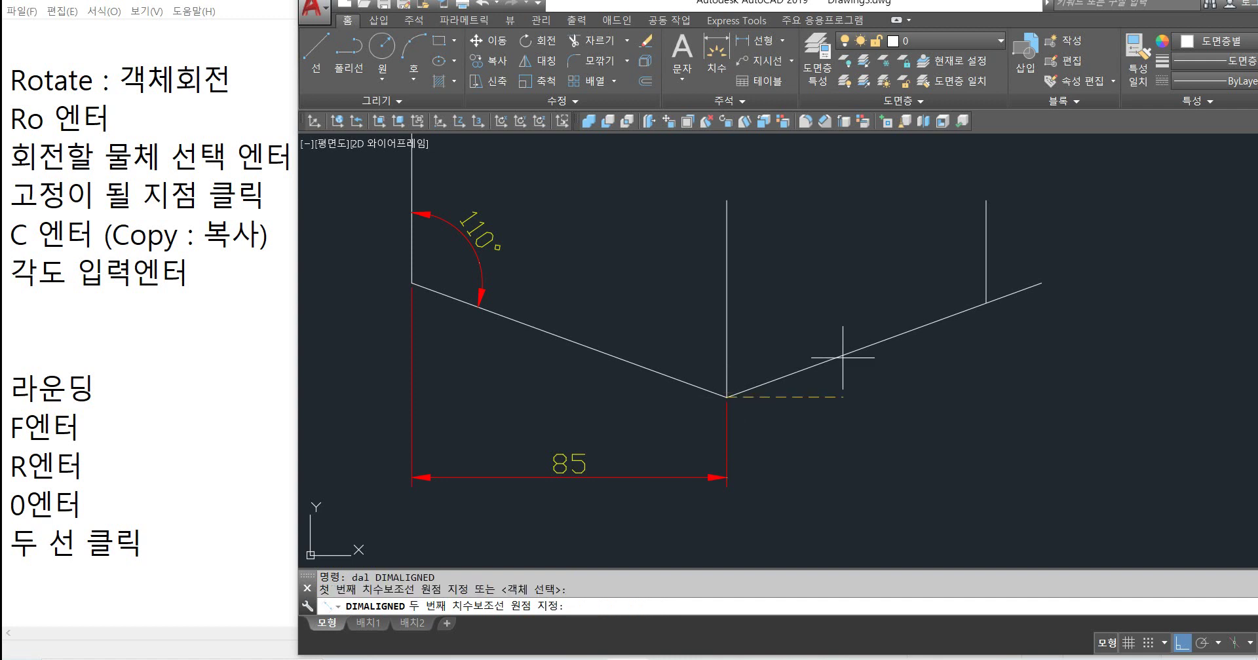
click(986, 302)
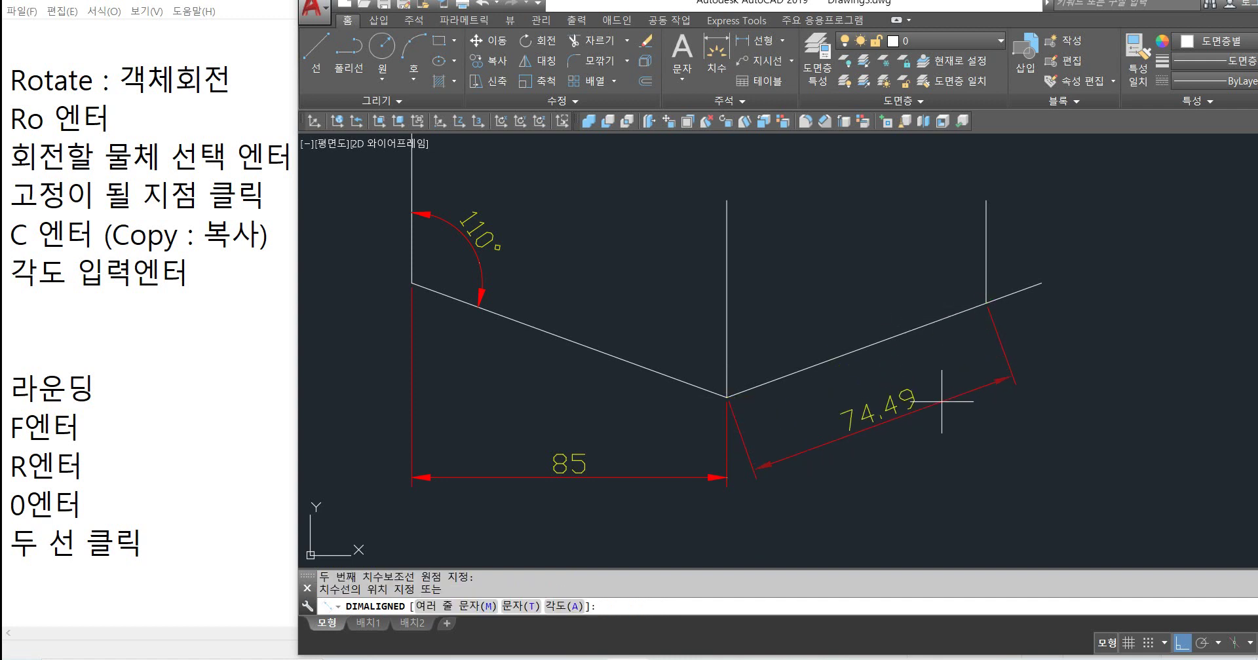
key(Escape)
Step: Delete the vertical line at the corner and its offset copy
click(1039, 217)
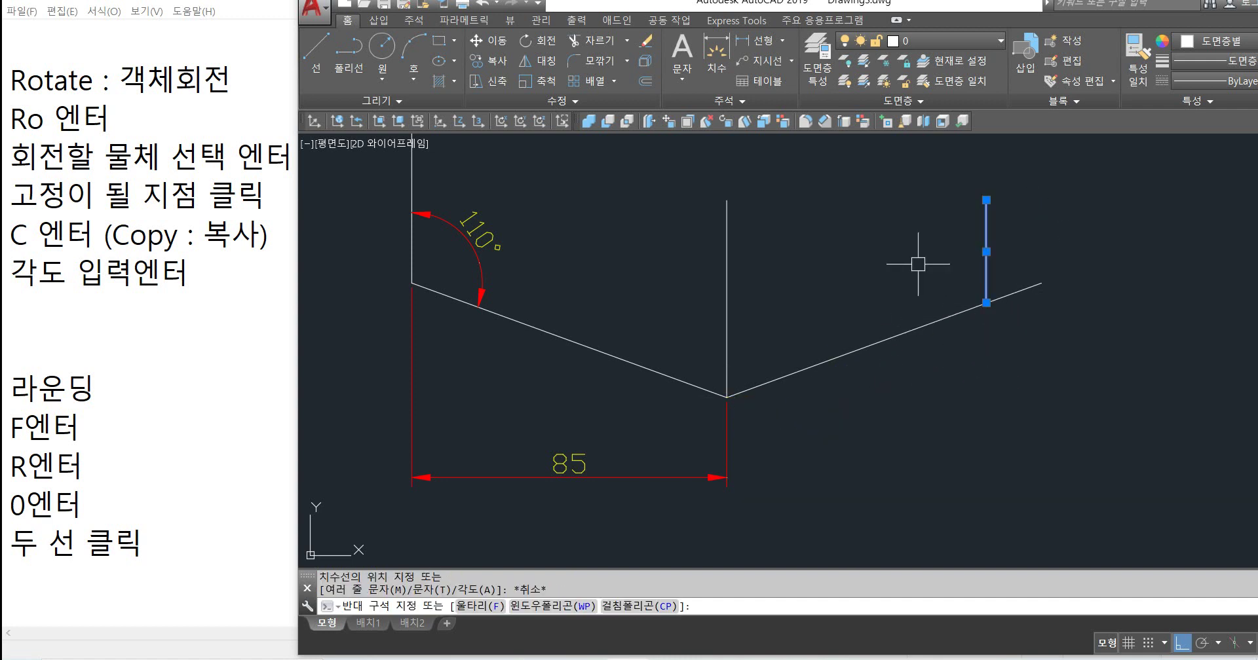
click(913, 266)
click(866, 249)
click(688, 279)
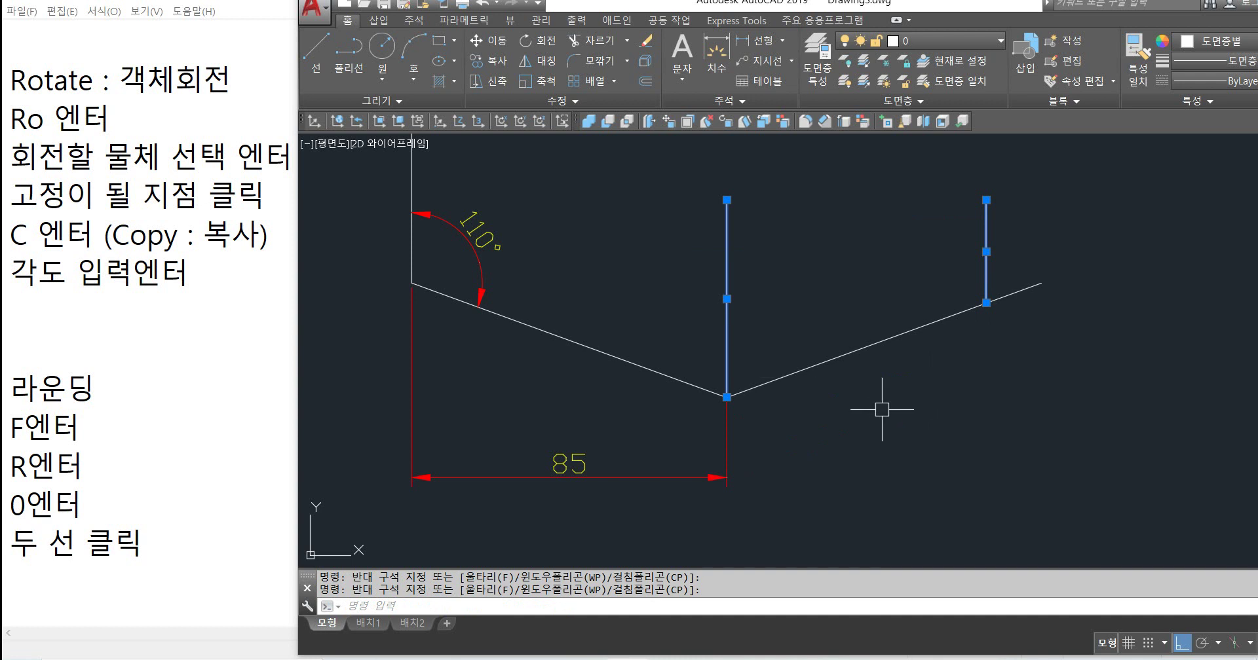
key(Delete)
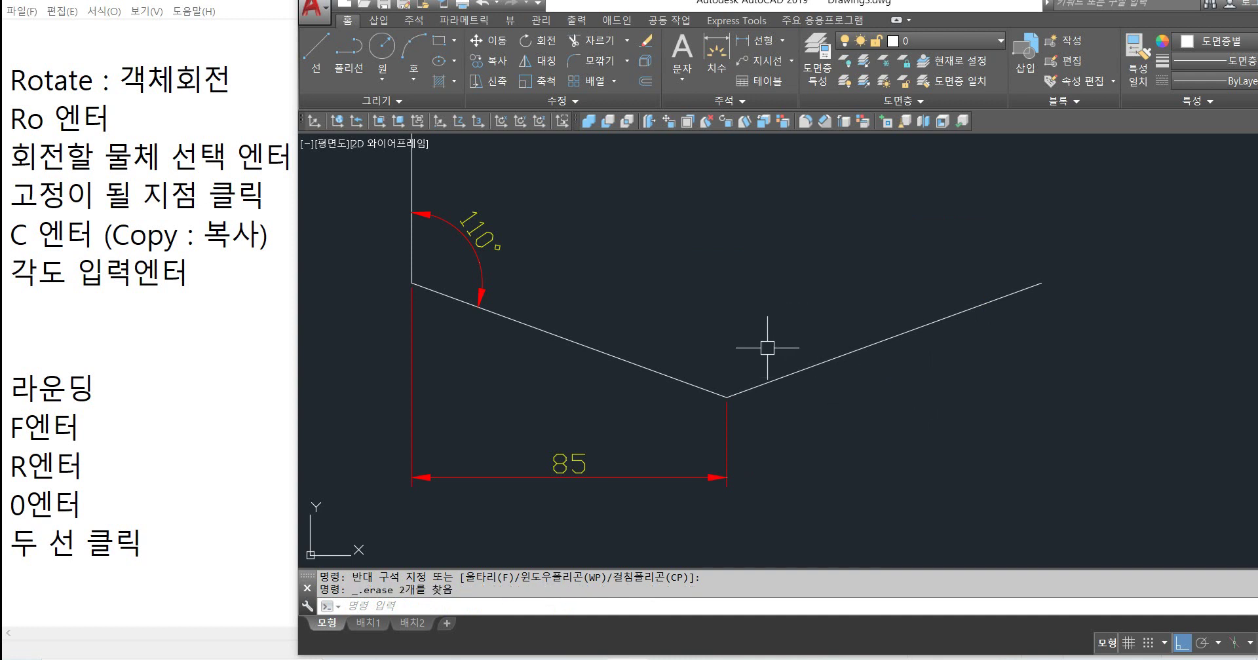
Step: Draw a circle with a radius of 70 centred on the lower corner where the two angled lines meet
key(Return)
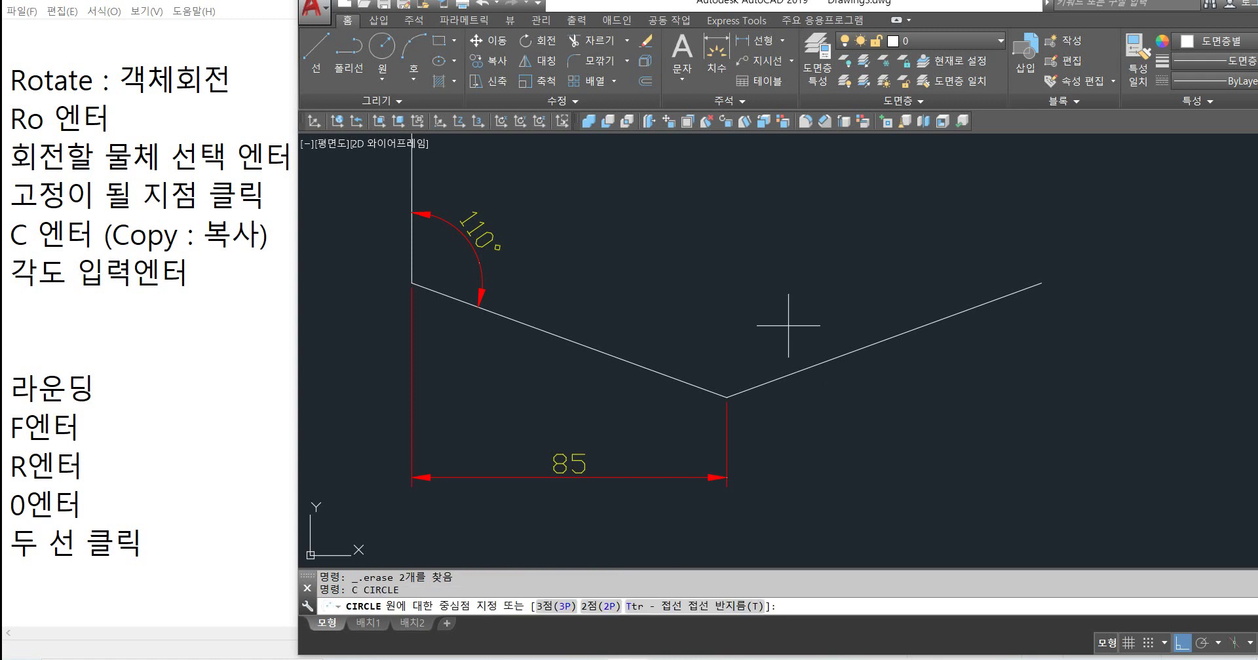
click(726, 397)
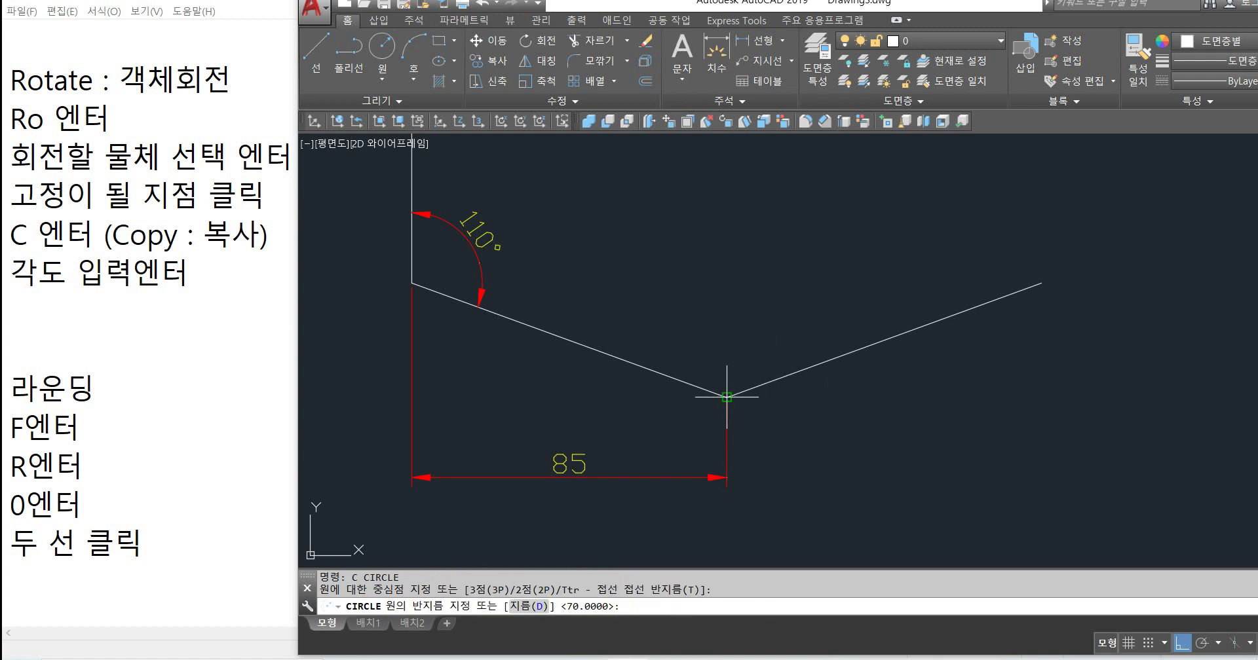
text(70)
key(Return)
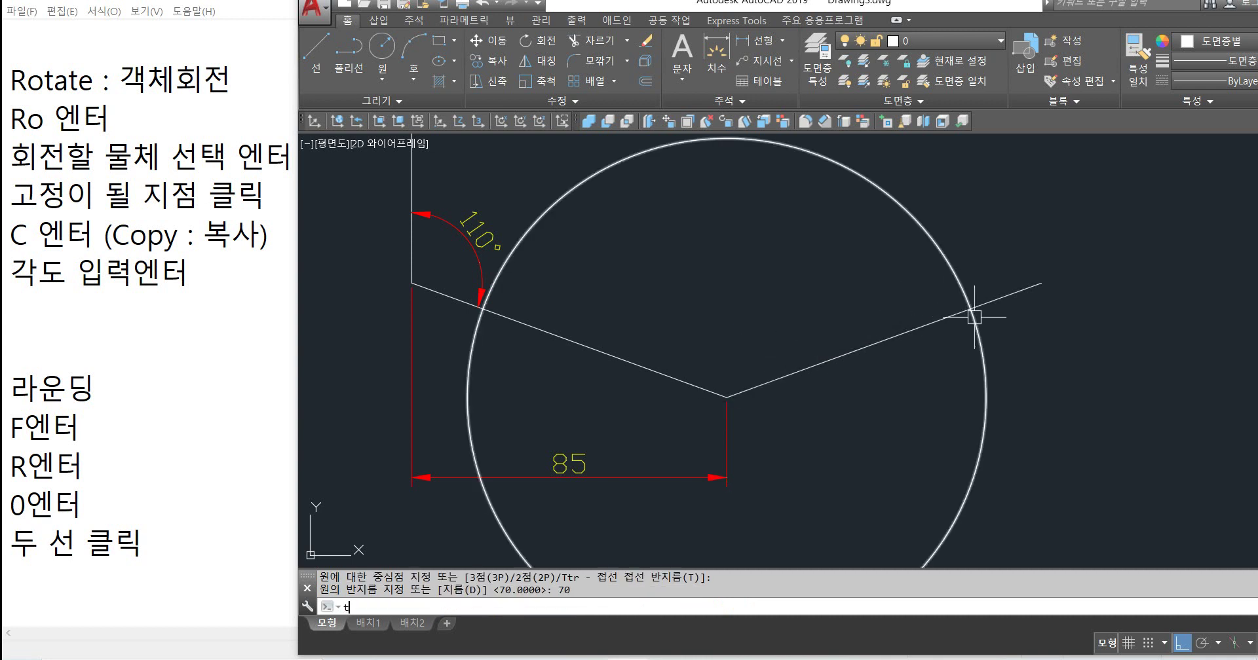
Step: Trim the part of the right angled line that extends beyond the circle
key(Escape)
key(Escape)
text(tr)
key(Return)
click(1007, 300)
key(Return)
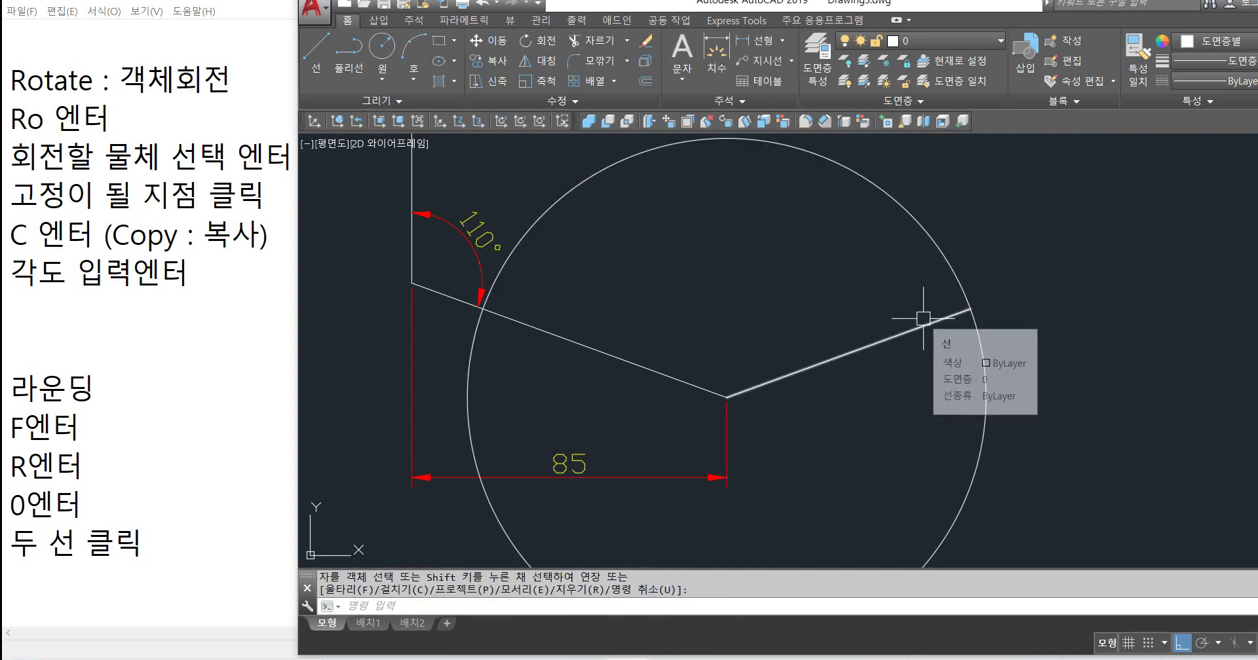
key(Escape)
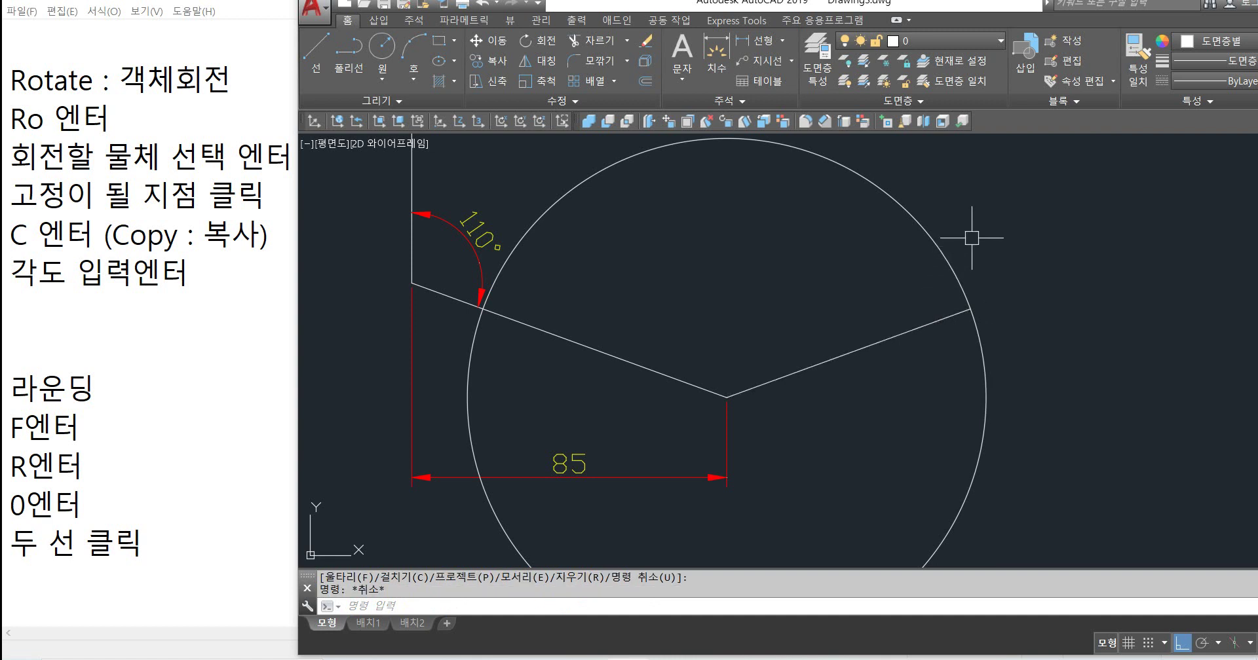
Step: Undo the trim of the right angled line and the circle
click(961, 226)
click(871, 260)
key(Escape)
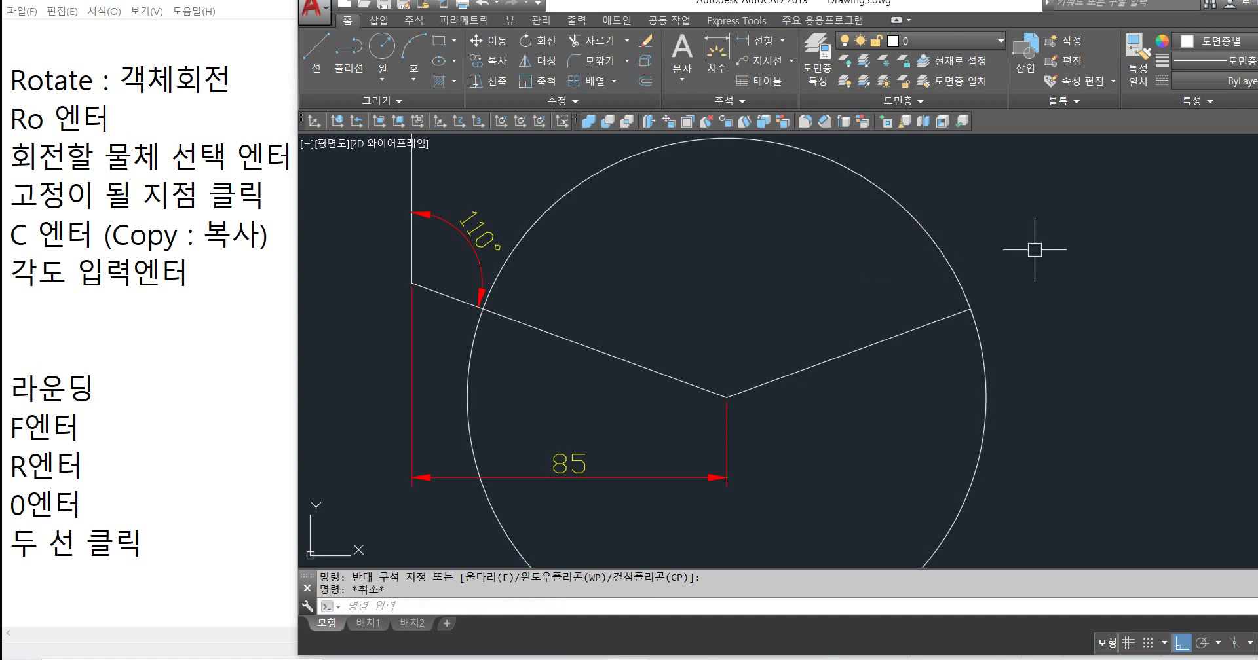
key(ctrl+z)
key(ctrl+z)
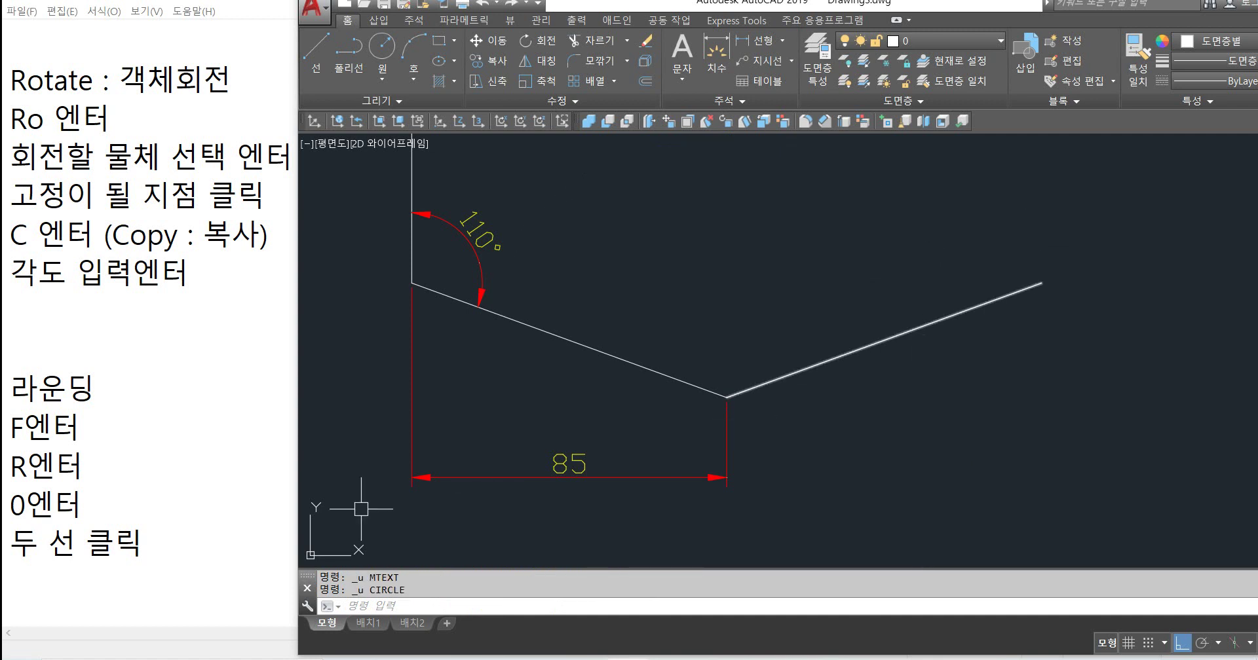
Step: Switch to Notepad and add the heading "선 증분" with the line "Legthen , Len 엔터" below the fillet notes
key(alt+Tab)
key(Return)
key(Return)
text(선 즈아)
key(BackSpace)
key(BackSpace)
key(BackSpace)
text(증분)
key(Return)
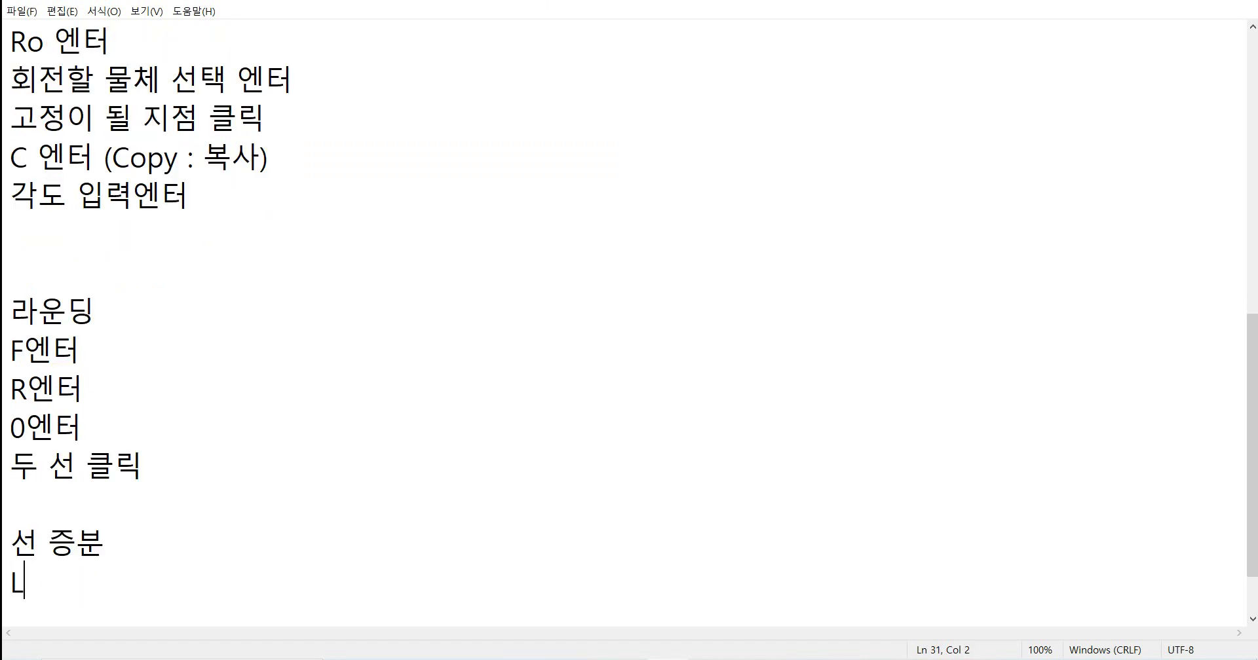
text(Legthen , L)
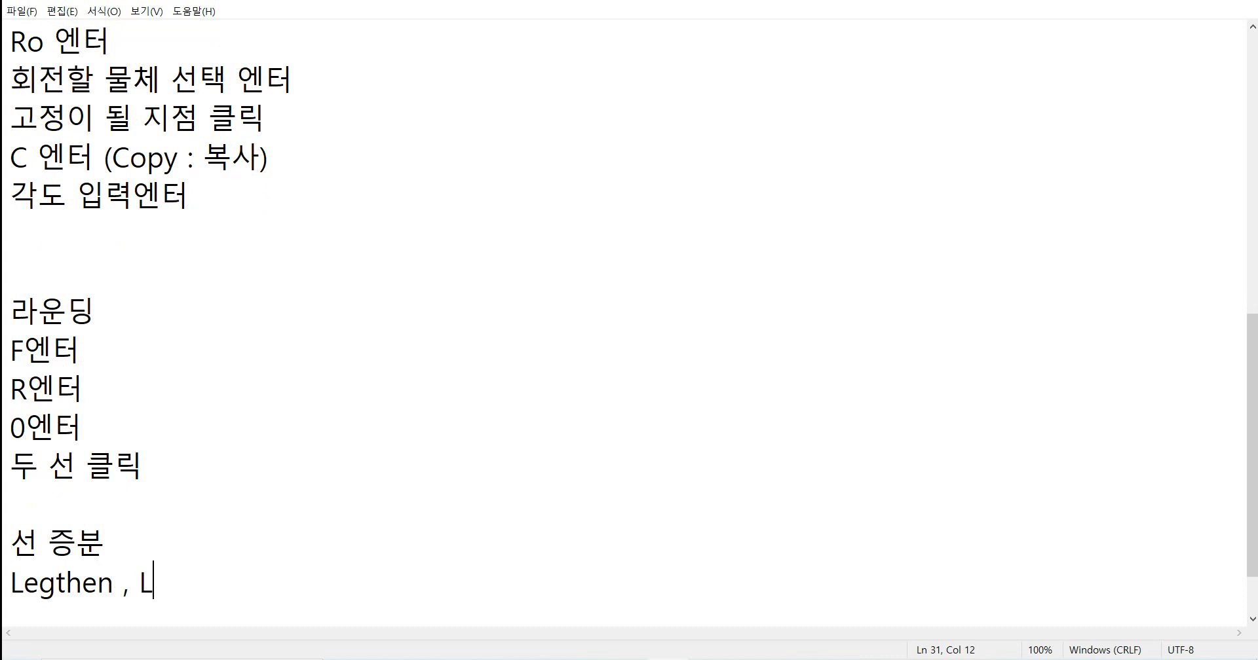
text(en 엔터)
key(Return)
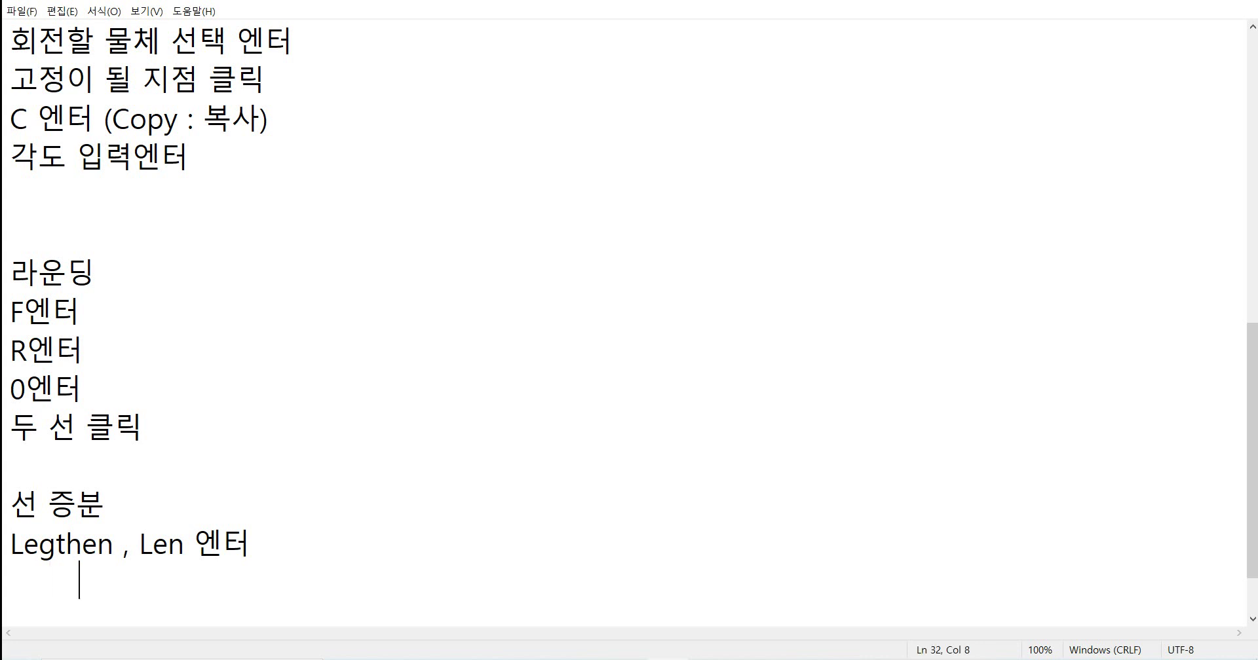
Step: Add the indented note lines "T 엔터" and "원하는 치수 입력 엔터" under the Len line
text(ㅇ)
key(BackSpace)
key(Hangul)
text(T 엔터)
key(Return)
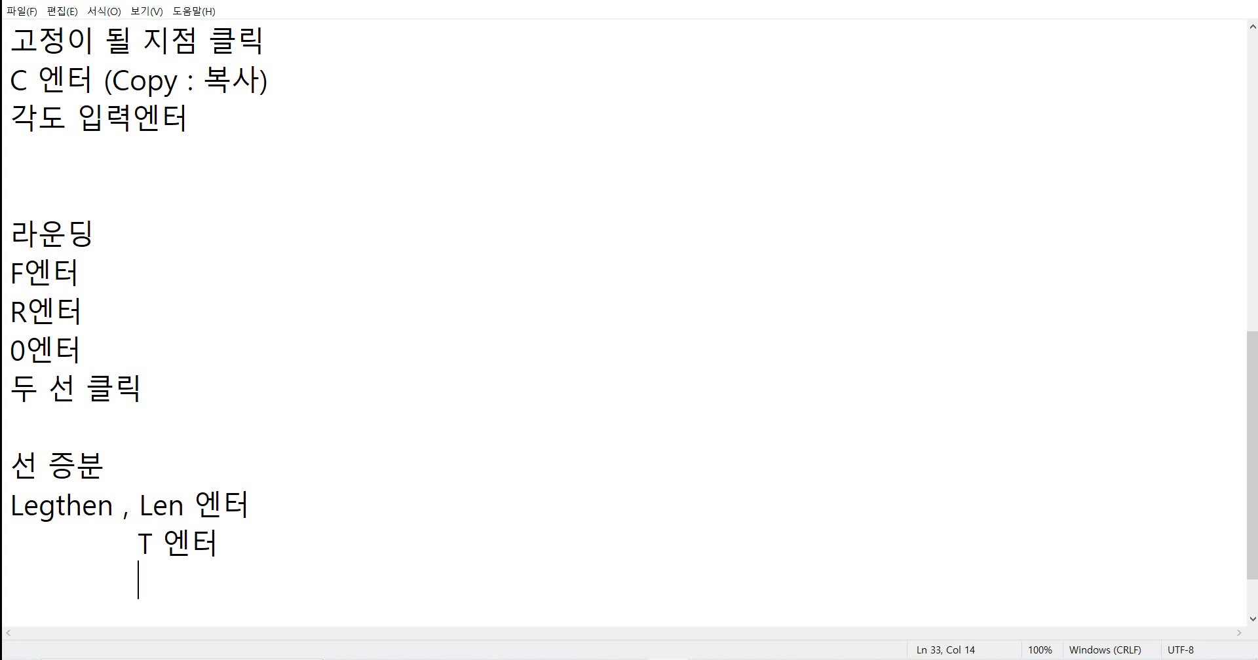
text(원하)
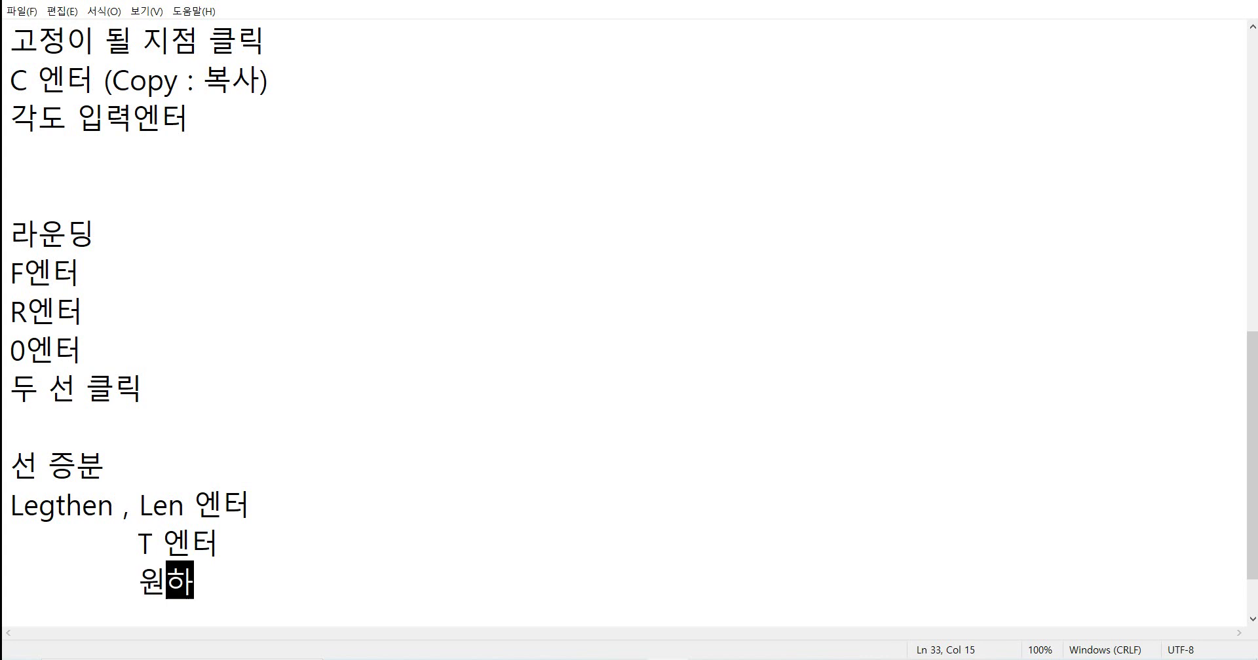
text(는 칫수 입력 엔터)
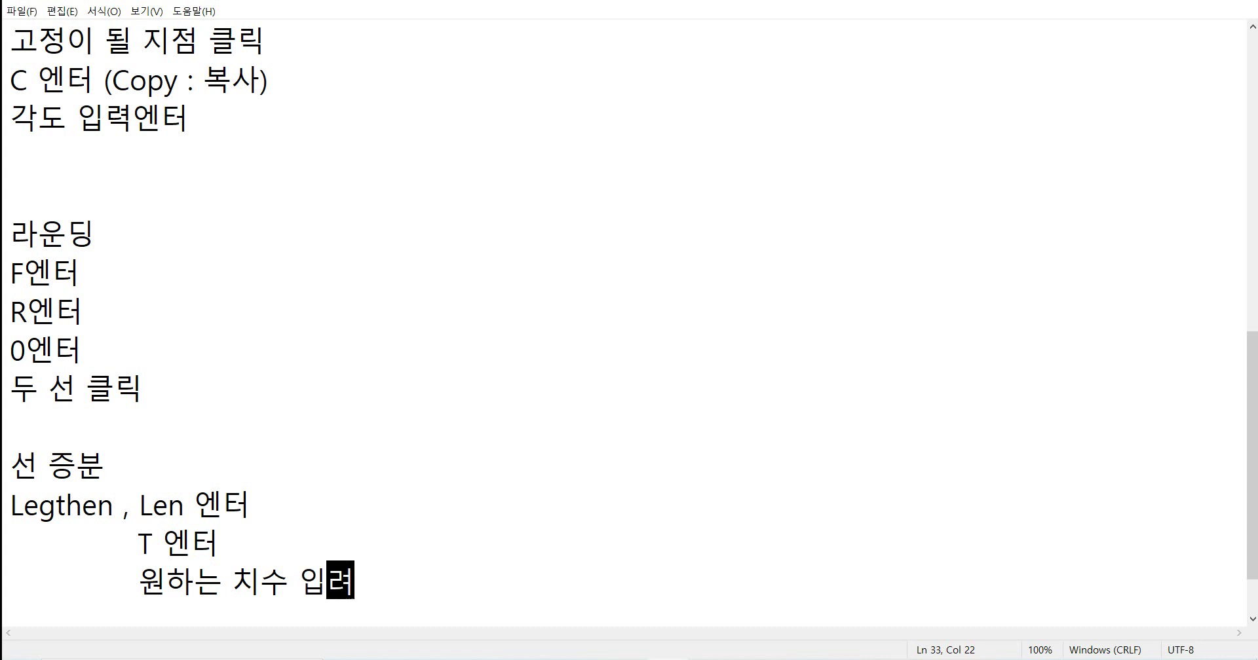
key(Return)
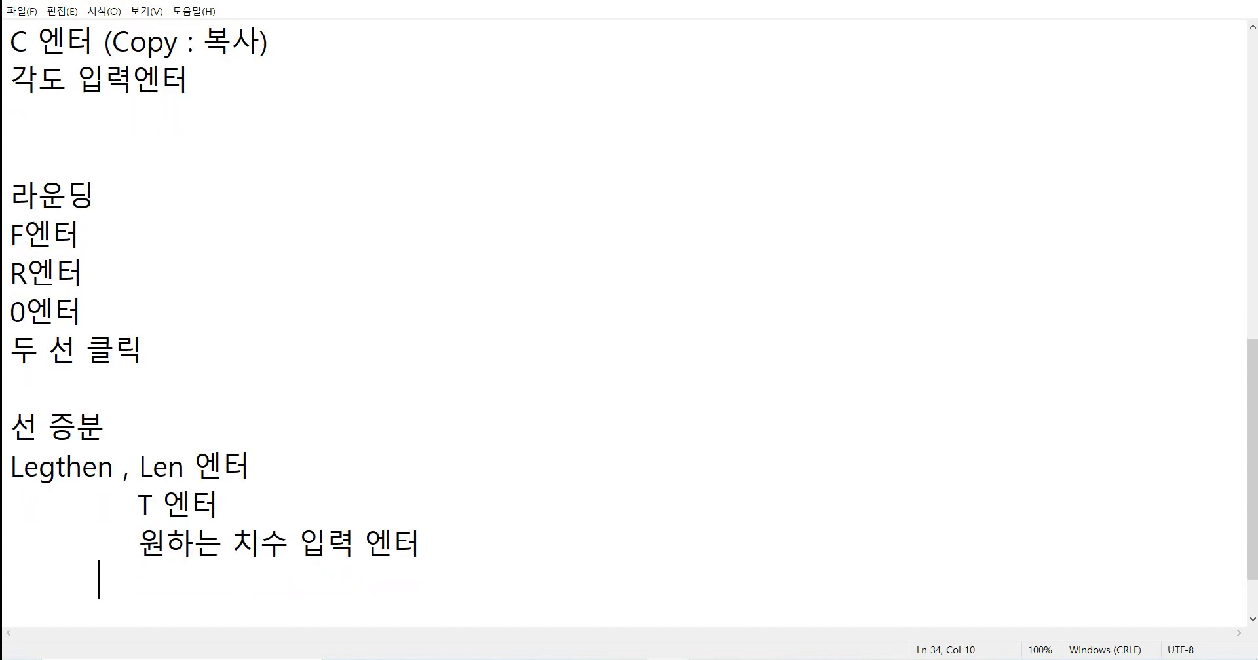
Step: Add the note line "원하는 선 클릭(변화가 있어야 할 부분을 클릭)" and switch back to AutoCAD
text(원하는 선 클ㄹ)
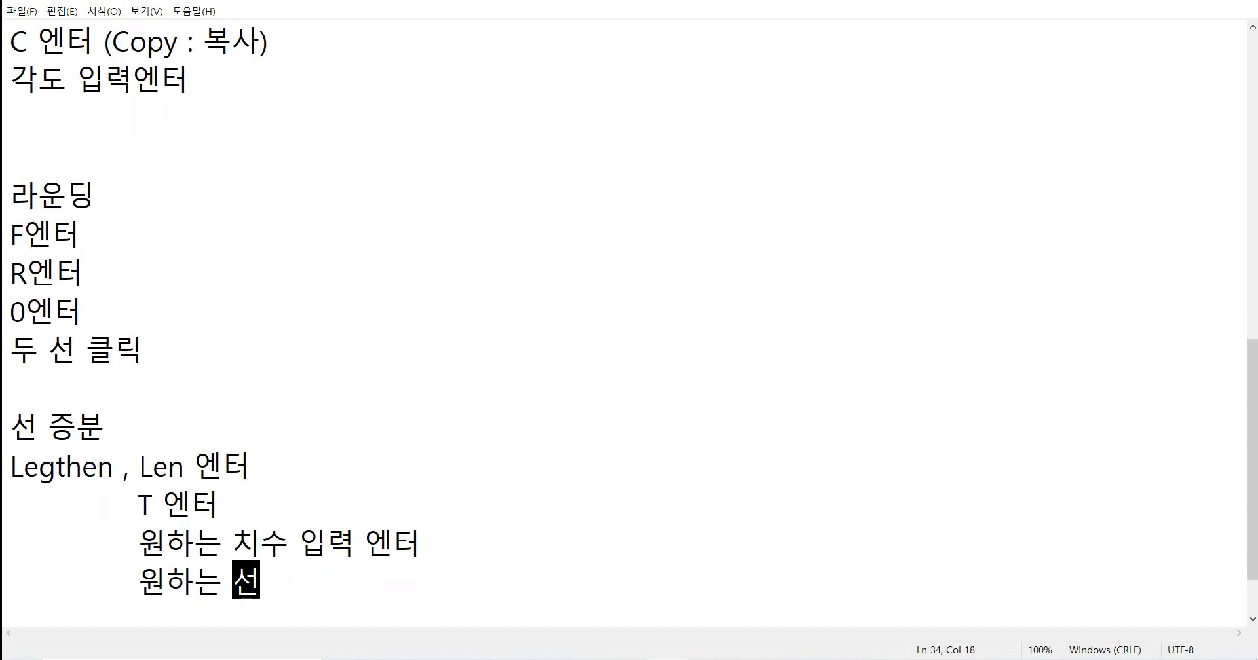
text(릭()
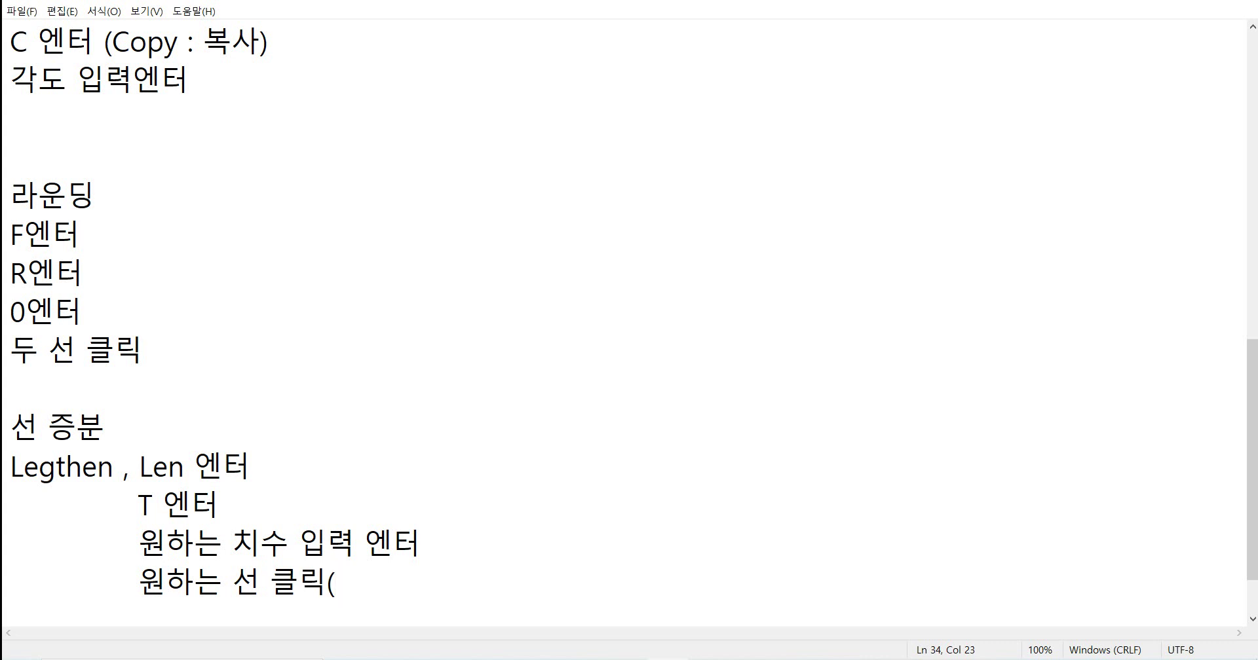
text(변화가 있)
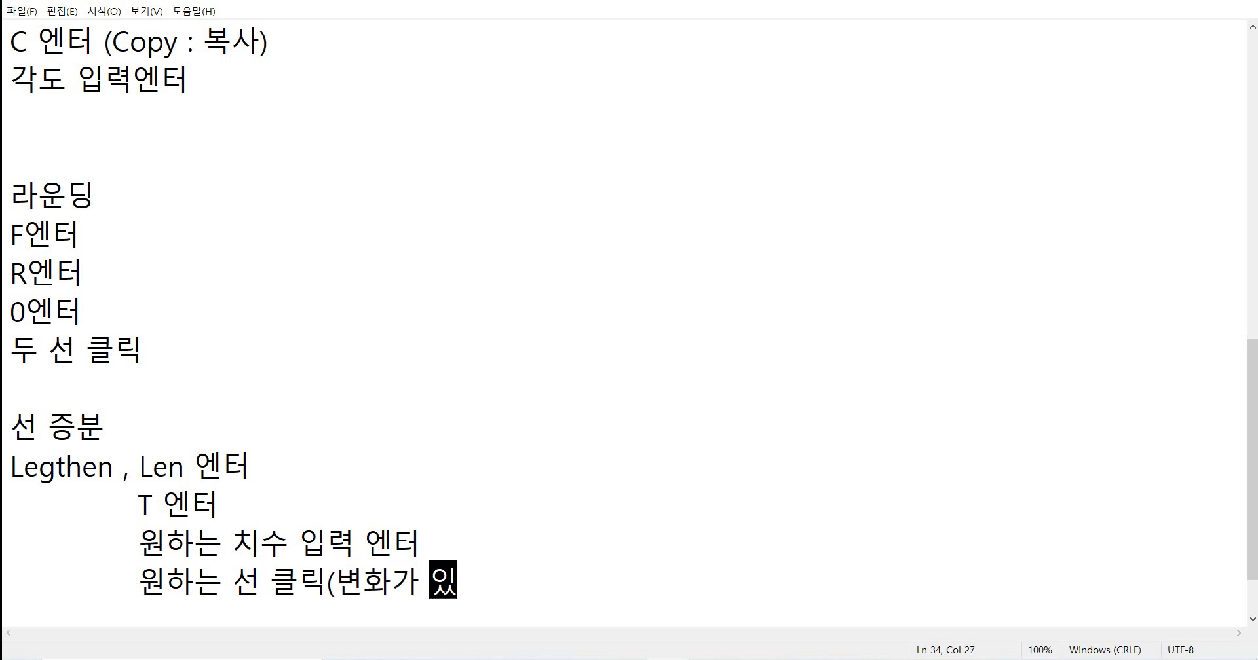
text(어야 할 부분을 클릭))
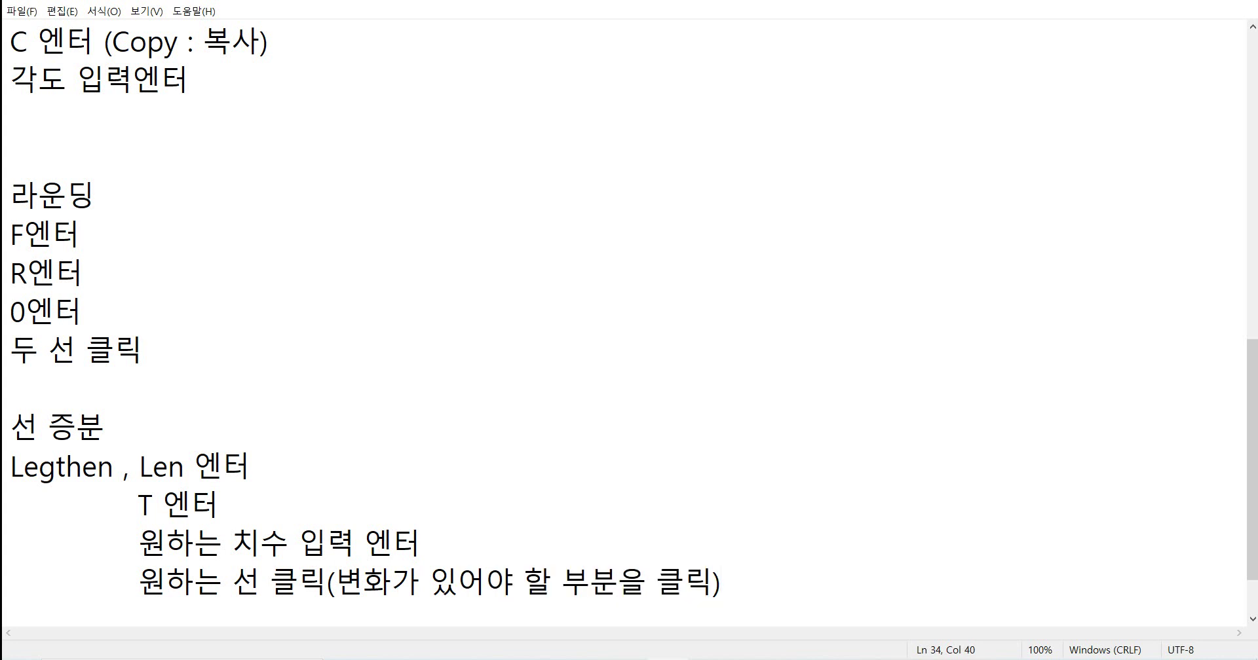
scroll(629, 315, down, 1)
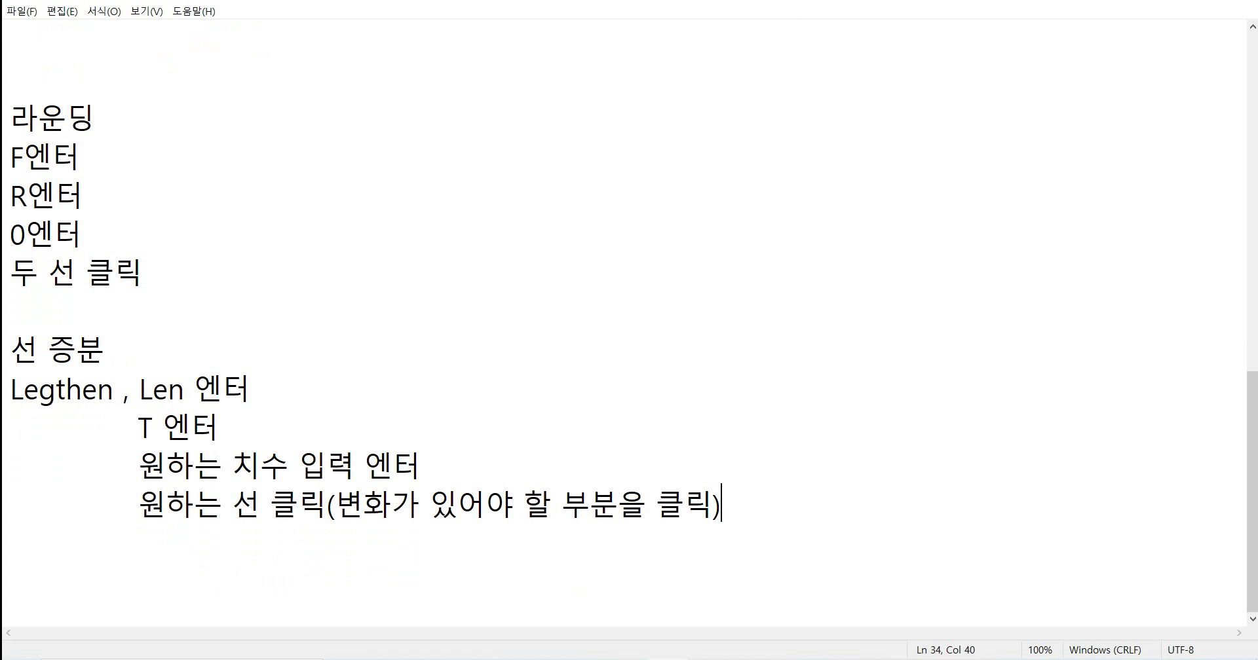
click(638, 655)
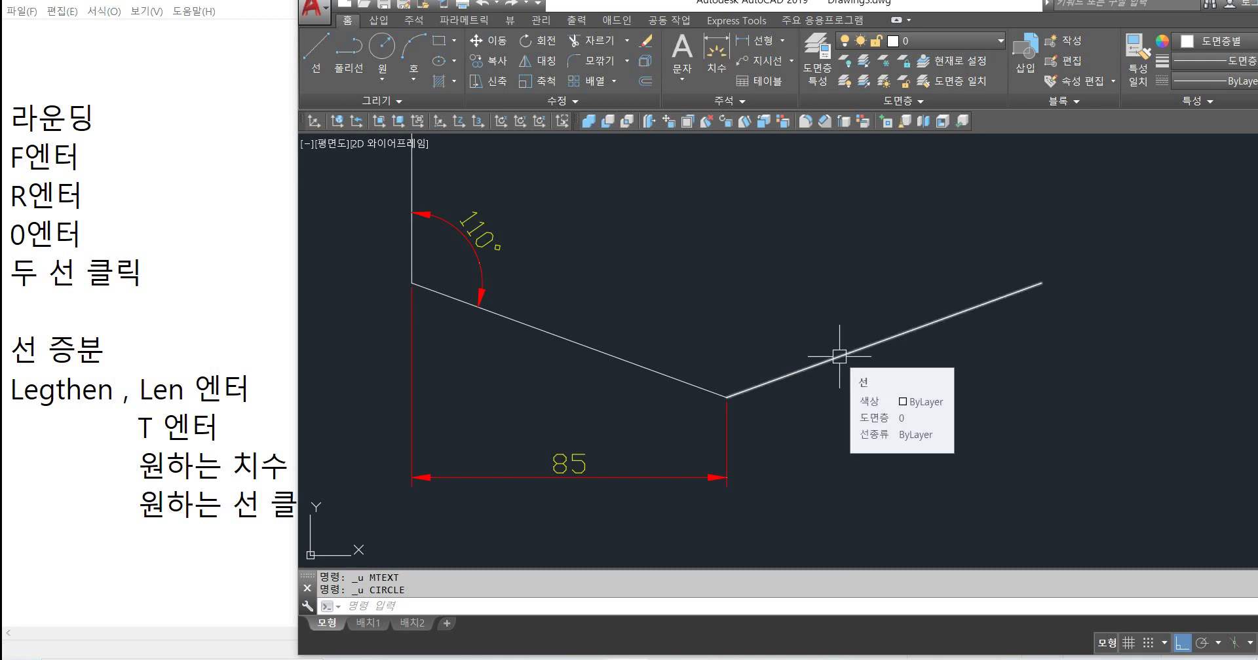
text(len)
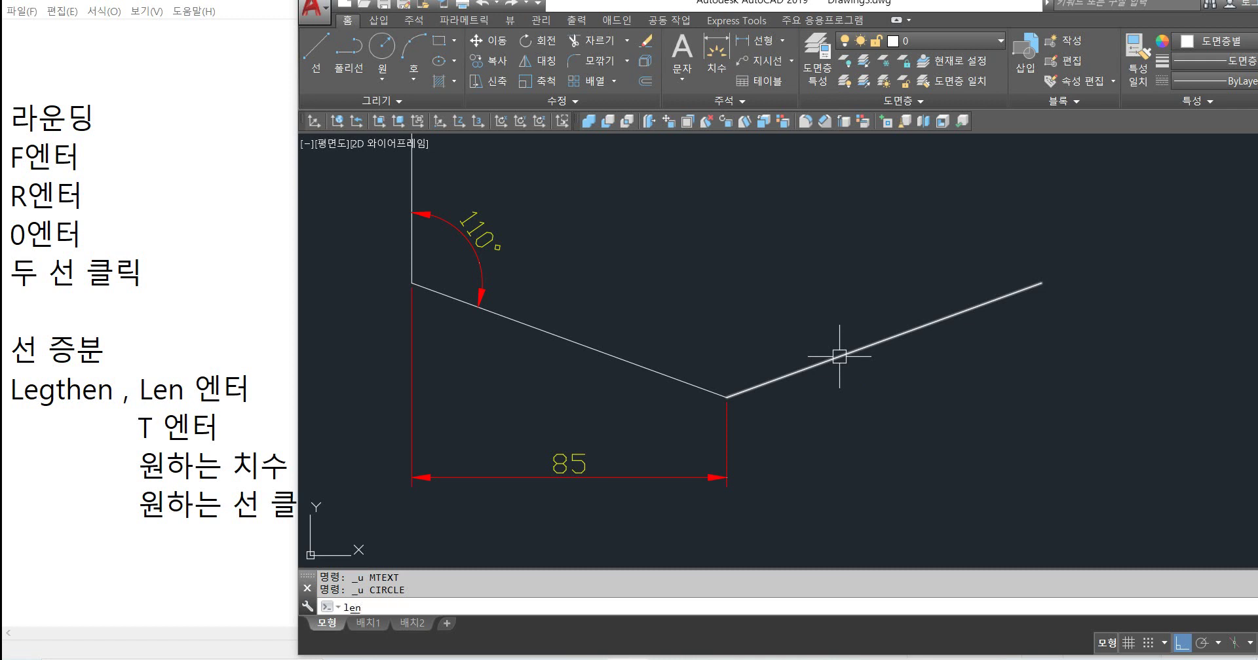
key(Return)
text(t)
key(Return)
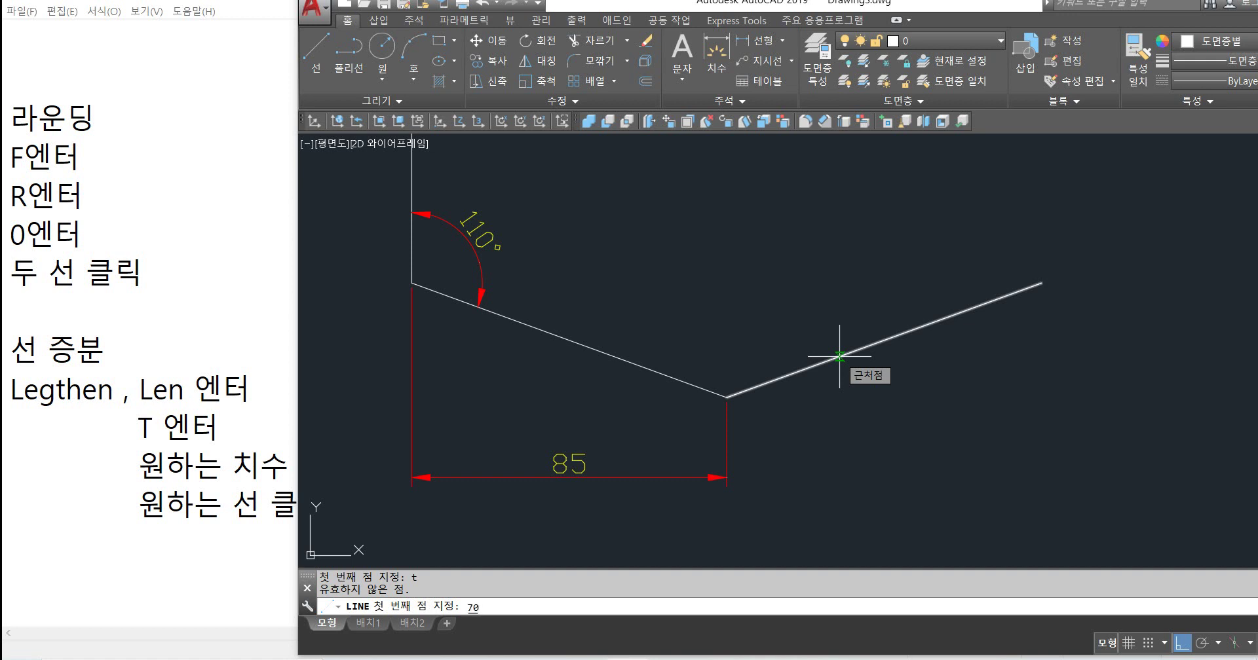
key(Return)
key(Escape)
key(Escape)
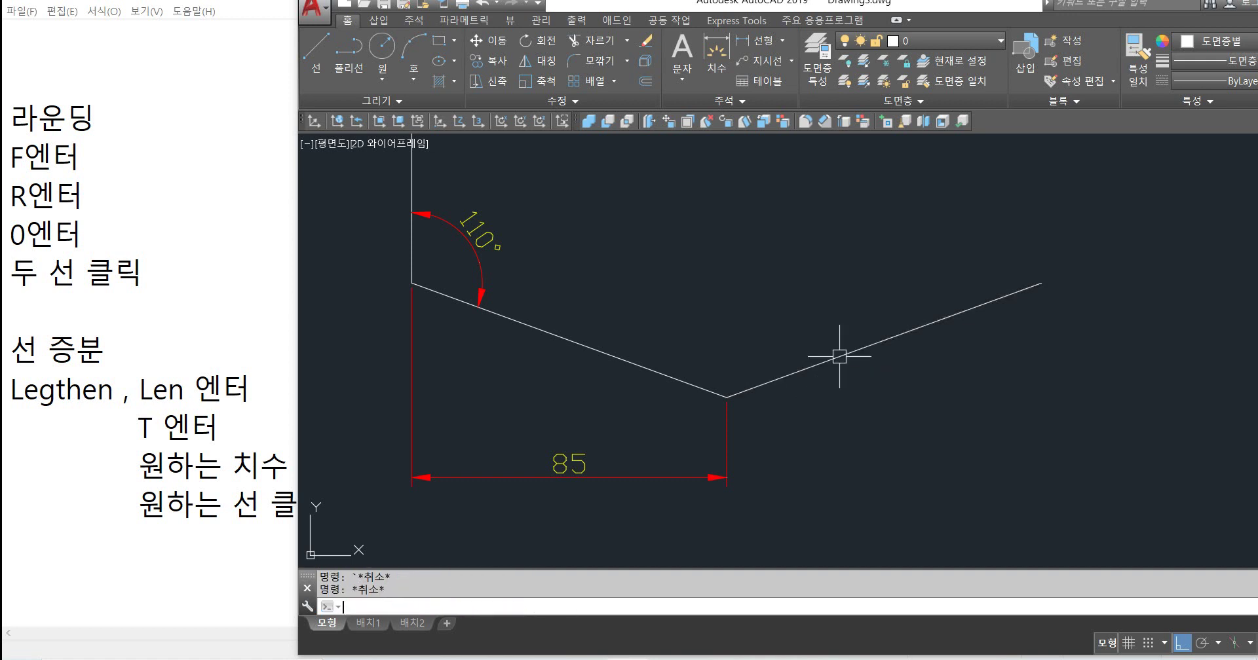
Step: Set the right angled line to a total length of 70 with Lengthen, changing it at its upper outer end
key(Return)
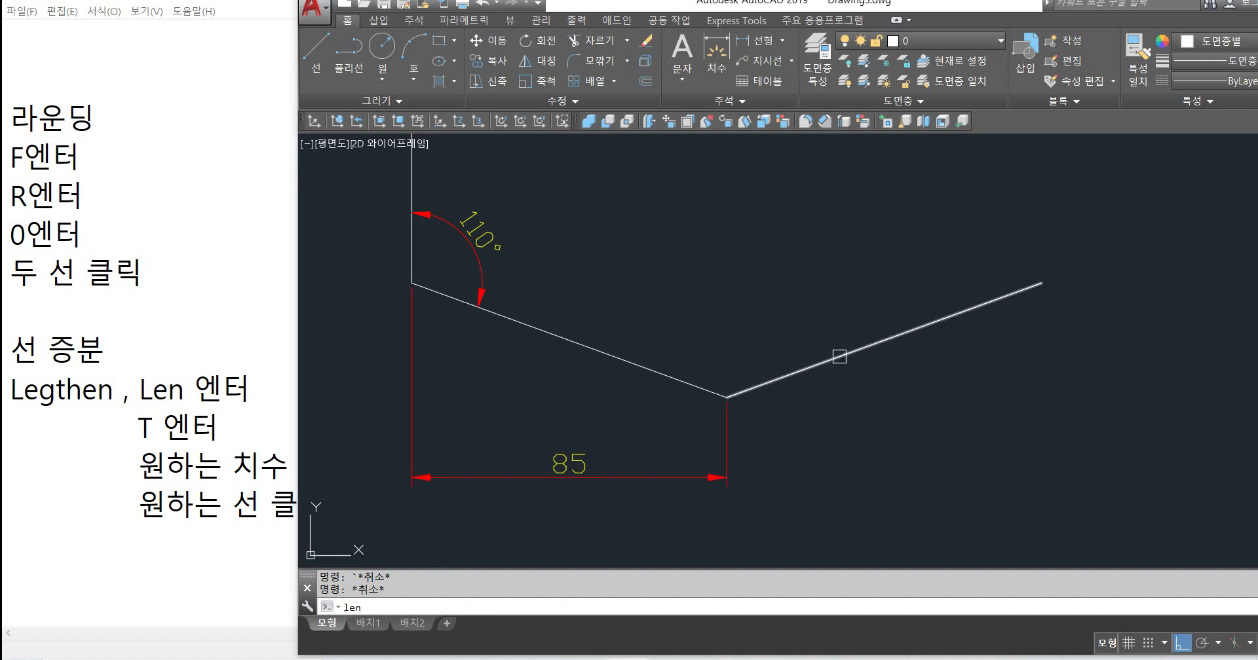
key(Return)
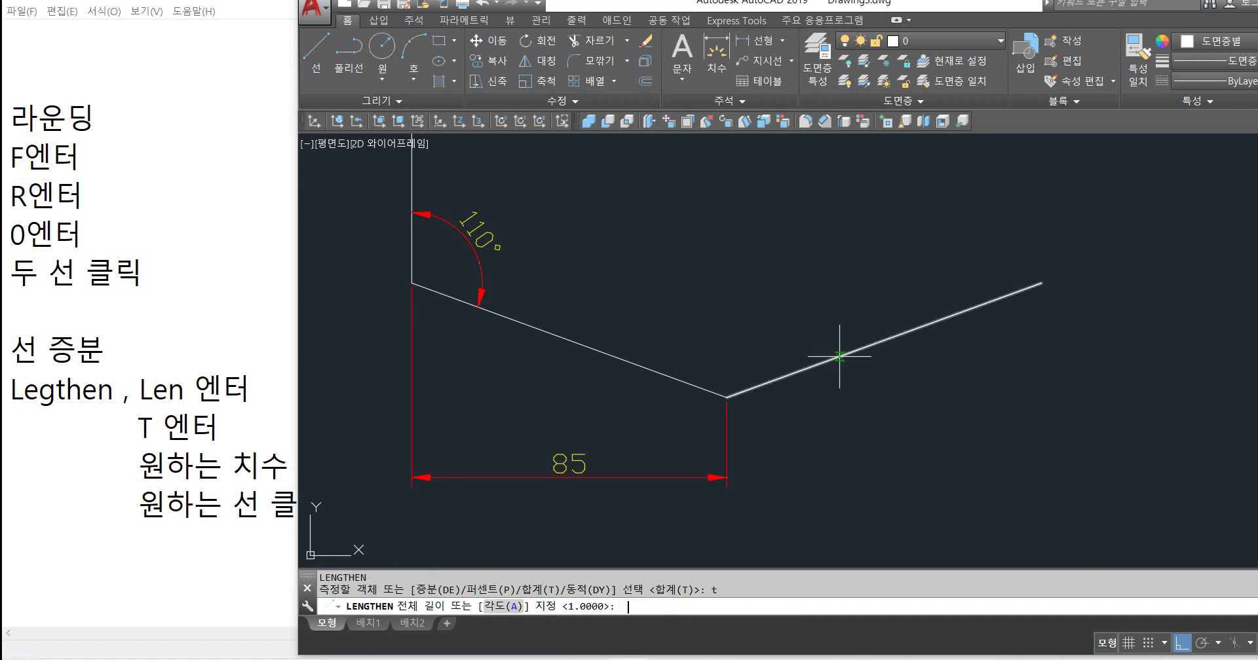
key(Return)
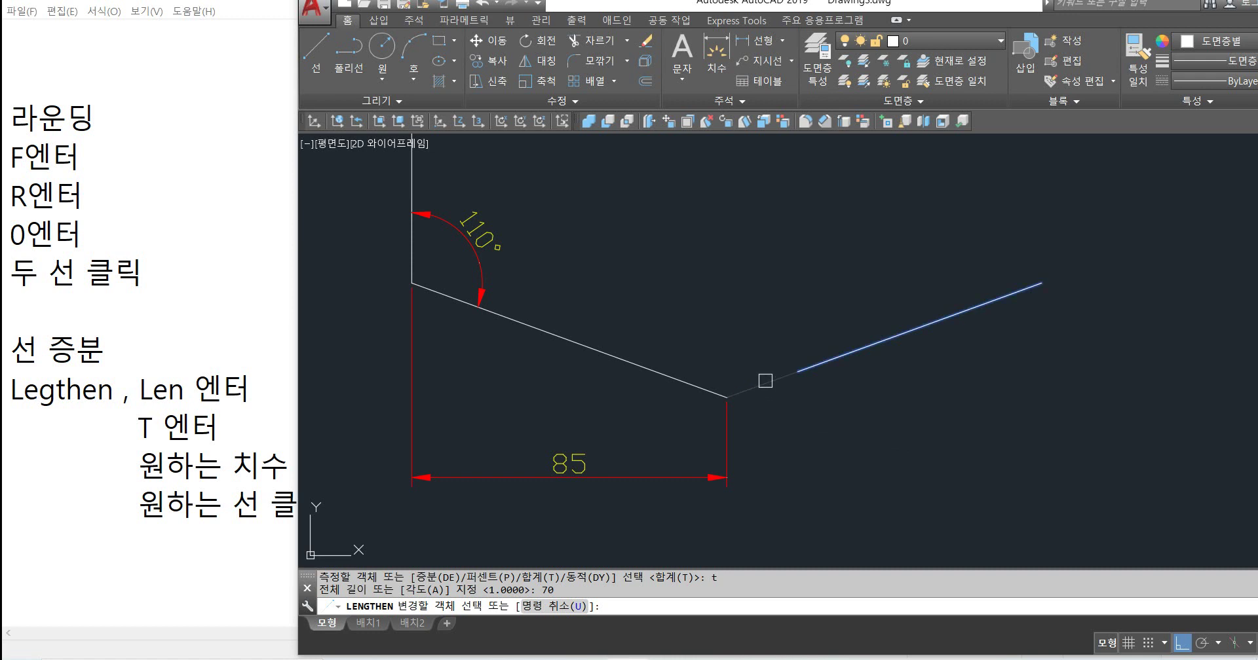
click(1012, 293)
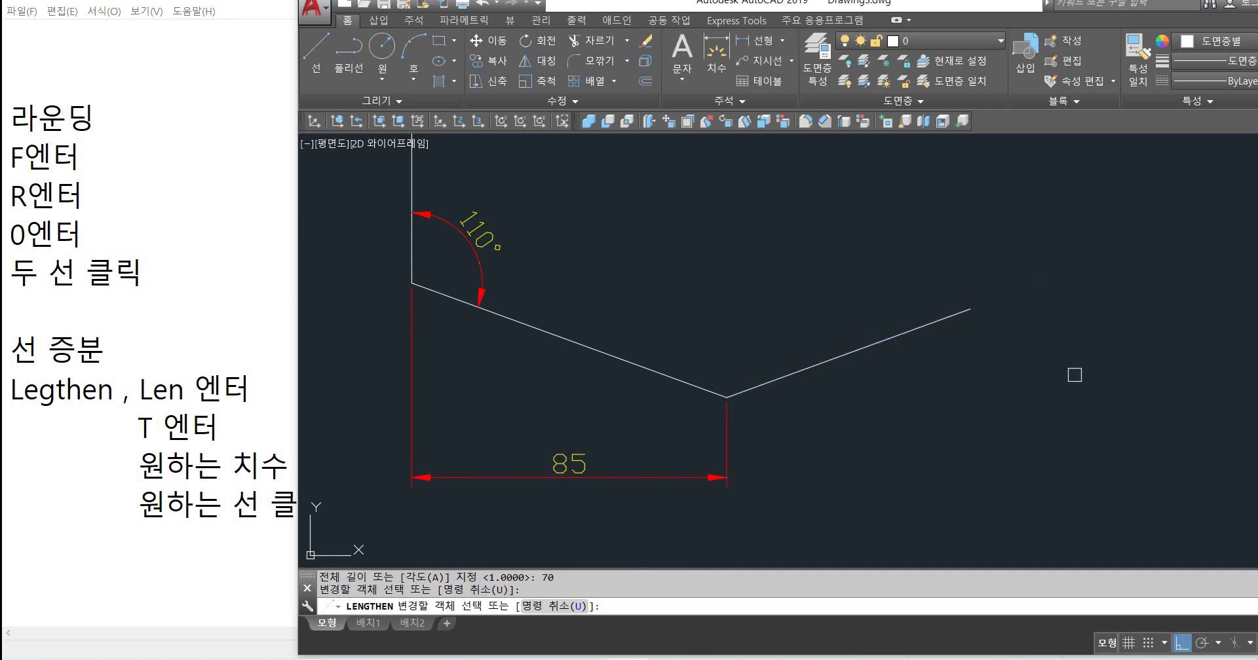
key(Escape)
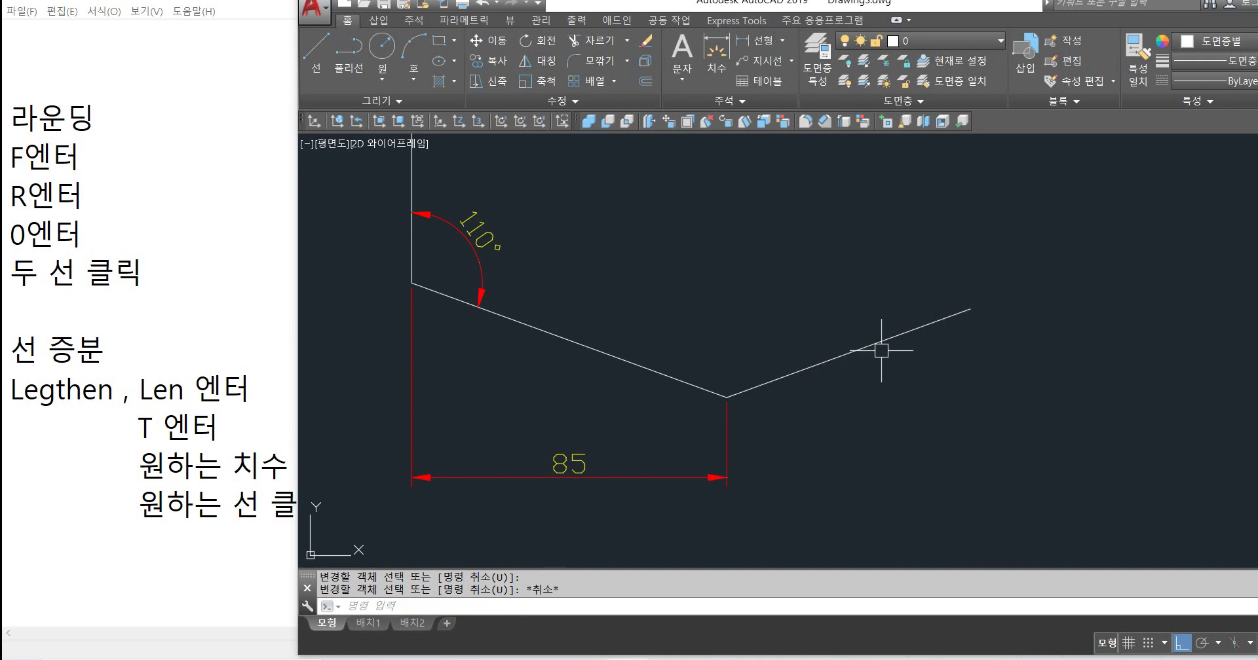
Step: Review the dimension entry line of the Lengthen notes in Notepad and return to the AutoCAD drawing
click(222, 466)
drag(140, 503, 285, 460)
click(261, 465)
double_click(233, 466)
click(233, 466)
double_click(234, 465)
click(233, 465)
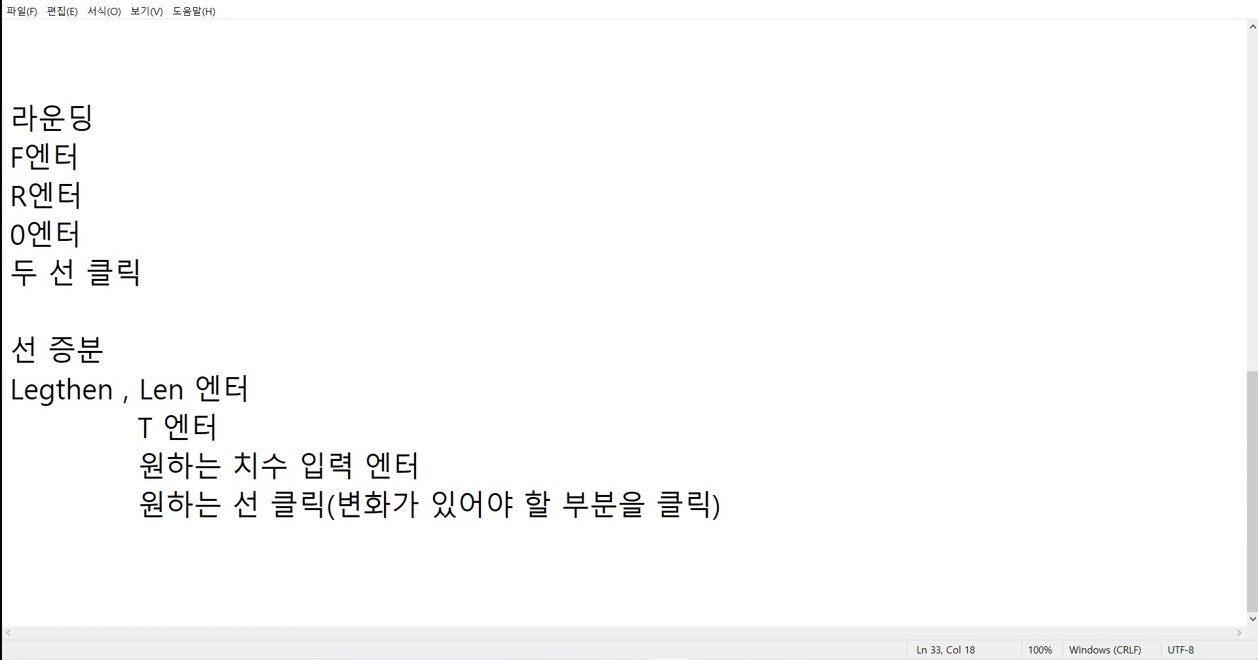
key(alt+Tab)
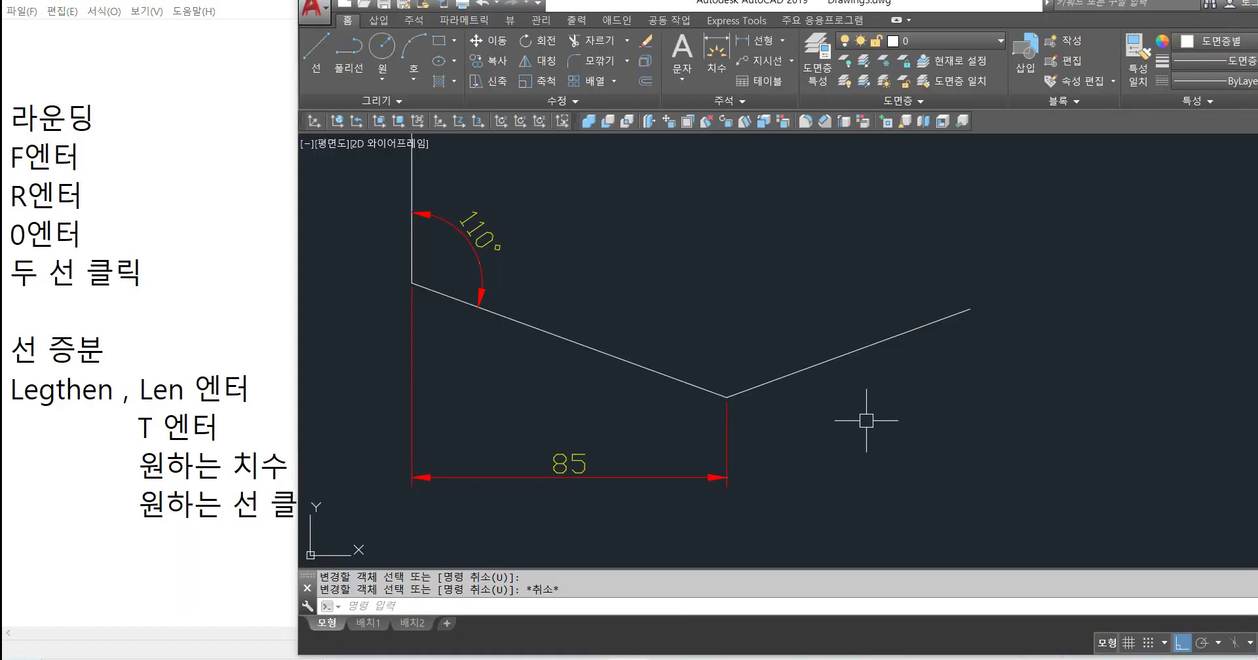
key(Escape)
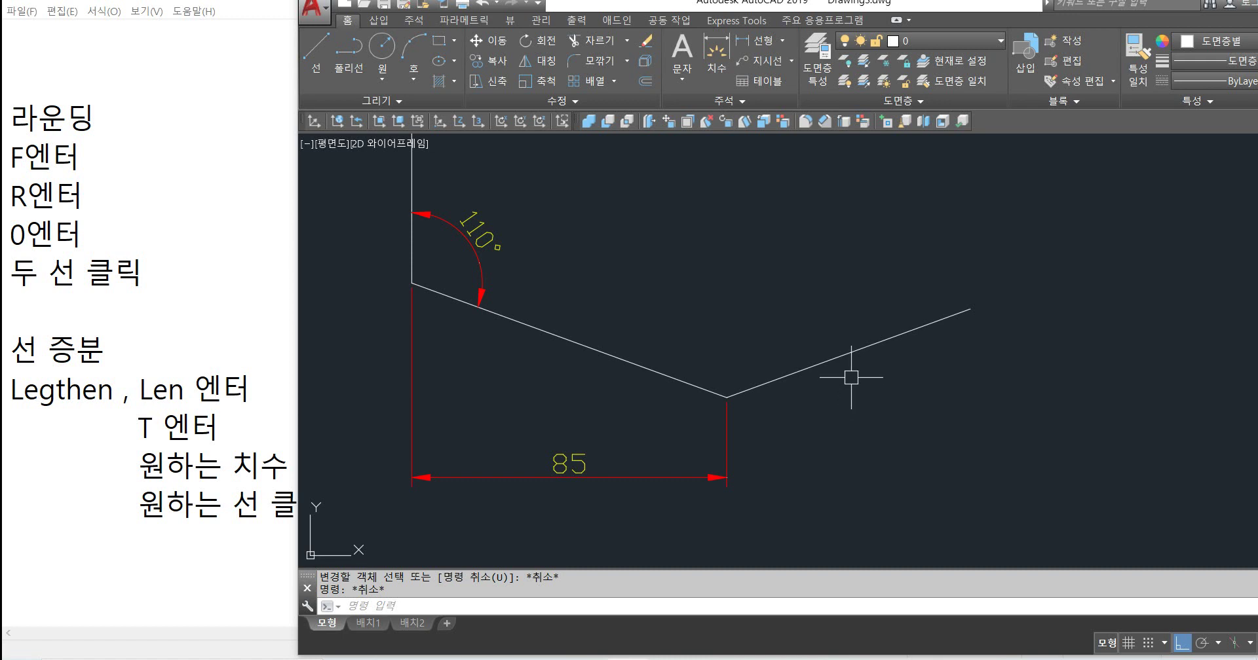
key(Escape)
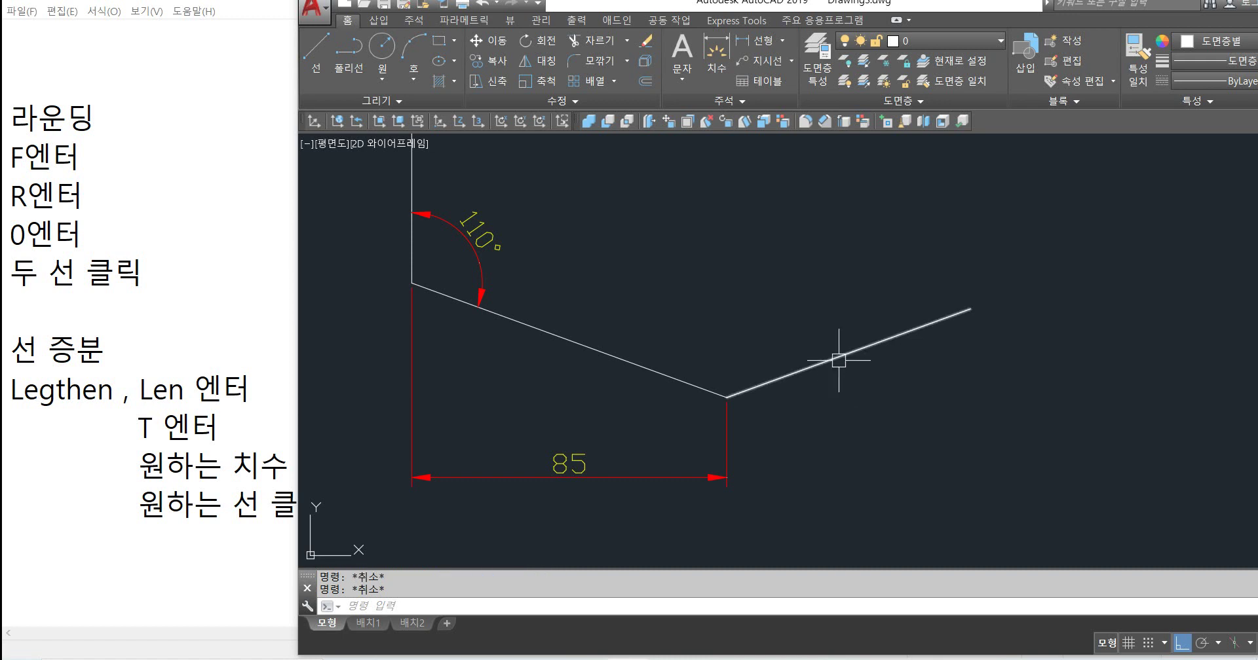
Step: Go over the Lengthen notes in Notepad and add blank lines after the last one
click(253, 427)
drag(113, 389, 424, 465)
click(429, 465)
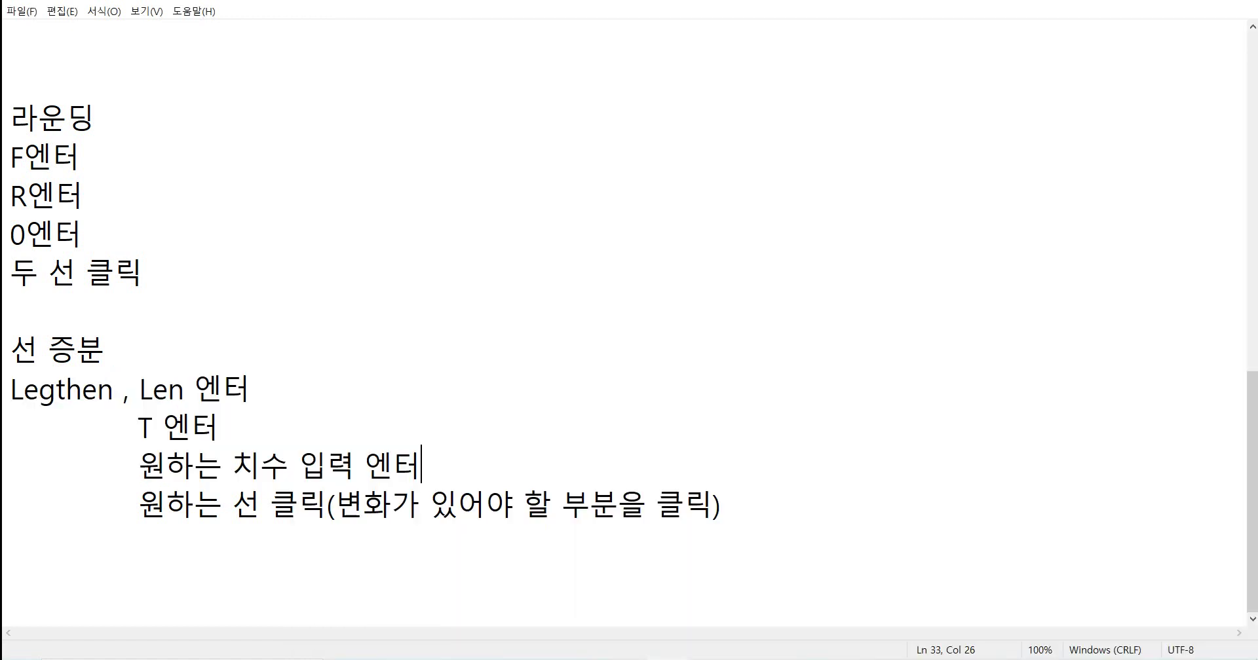
key(Return)
key(Return)
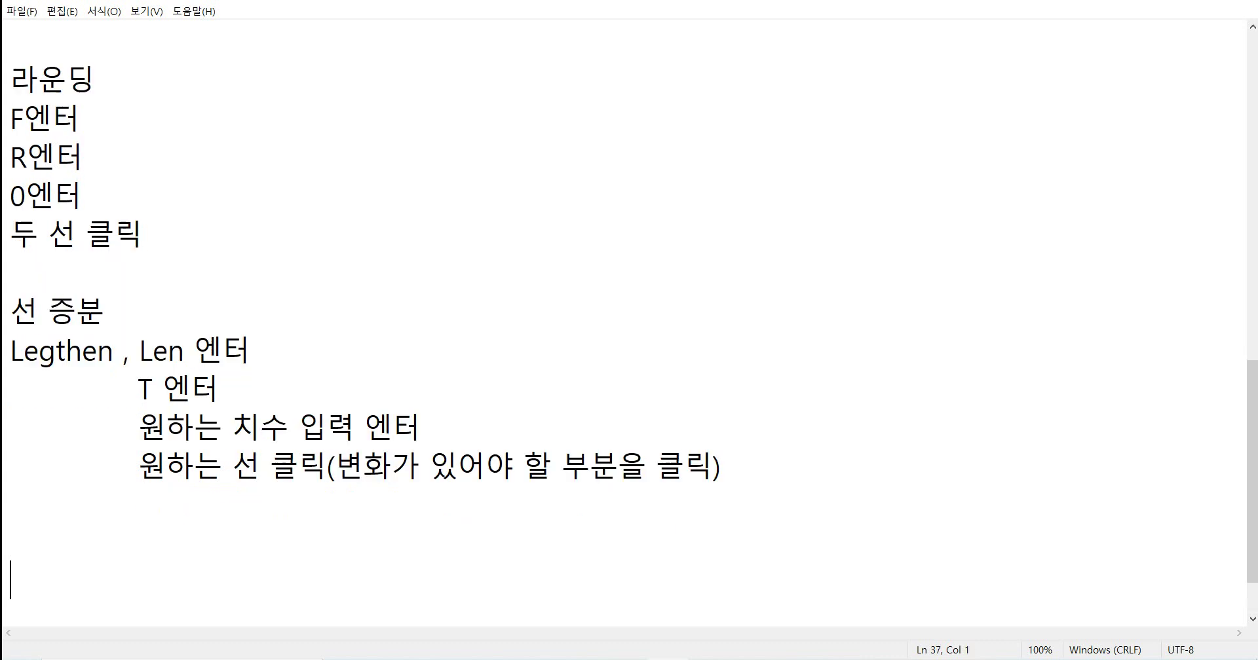
Step: Switch to AutoCAD and bring the complete dimensioned symmetrical figure into view
key(alt+Tab)
scroll(875, 424, down, 4)
middle_drag(656, 329, 1008, 337)
middle_drag(563, 404, 790, 401)
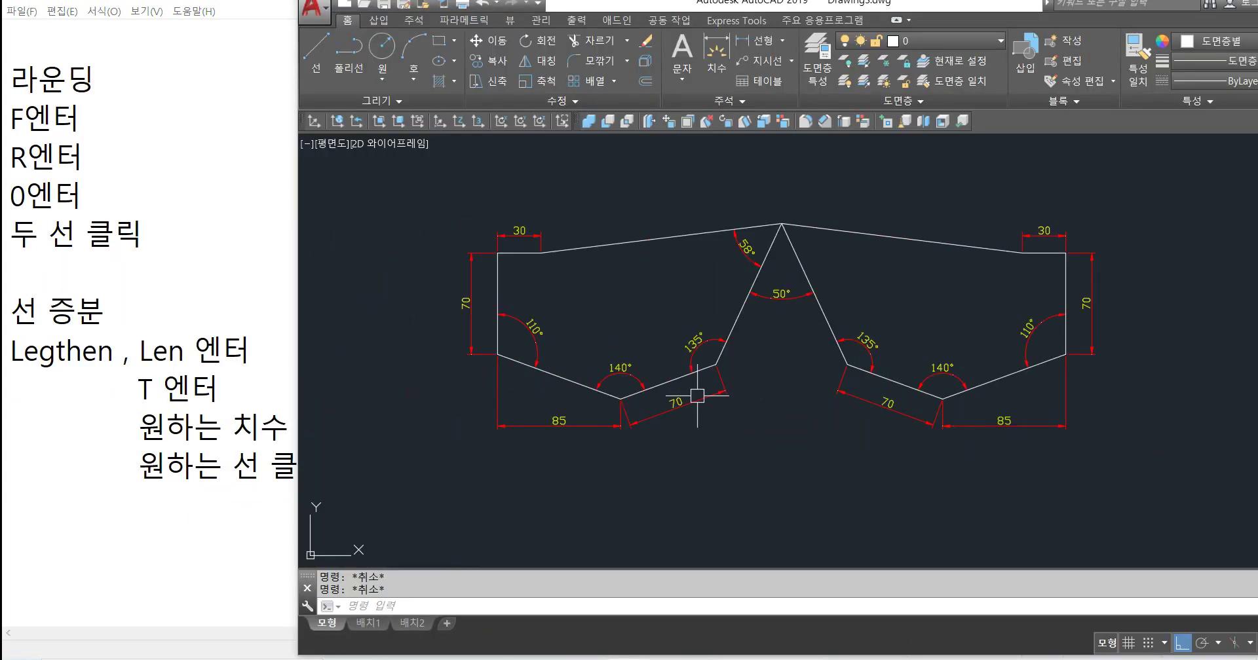
Step: Rotate a copy of the right angled line by -135 degrees about its upper outer end
scroll(679, 372, up, 3)
scroll(714, 363, down, 3)
scroll(993, 364, up, 3)
text(ro)
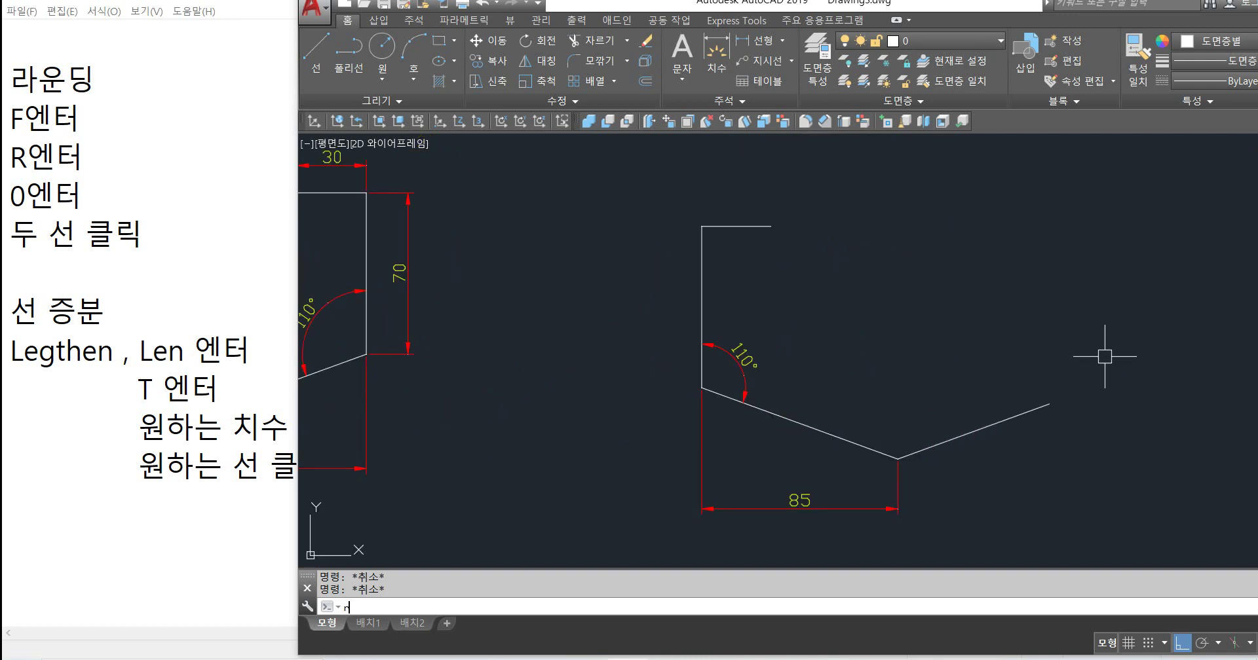
key(Return)
click(1005, 420)
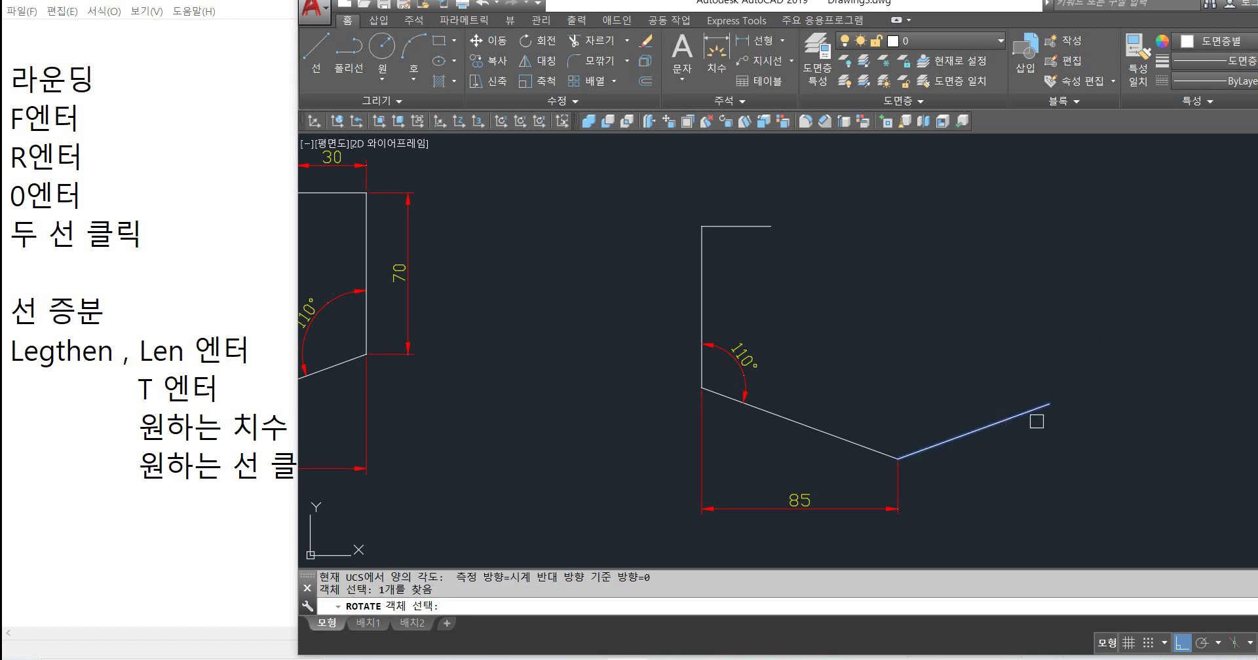
key(Return)
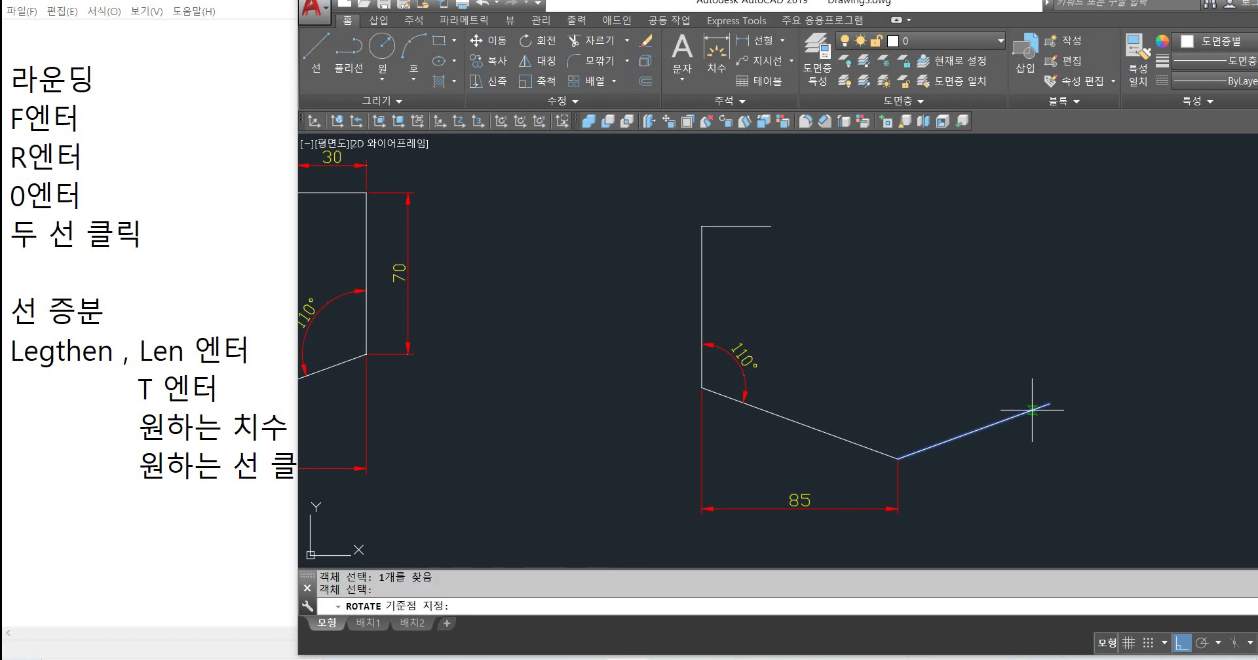
click(1049, 404)
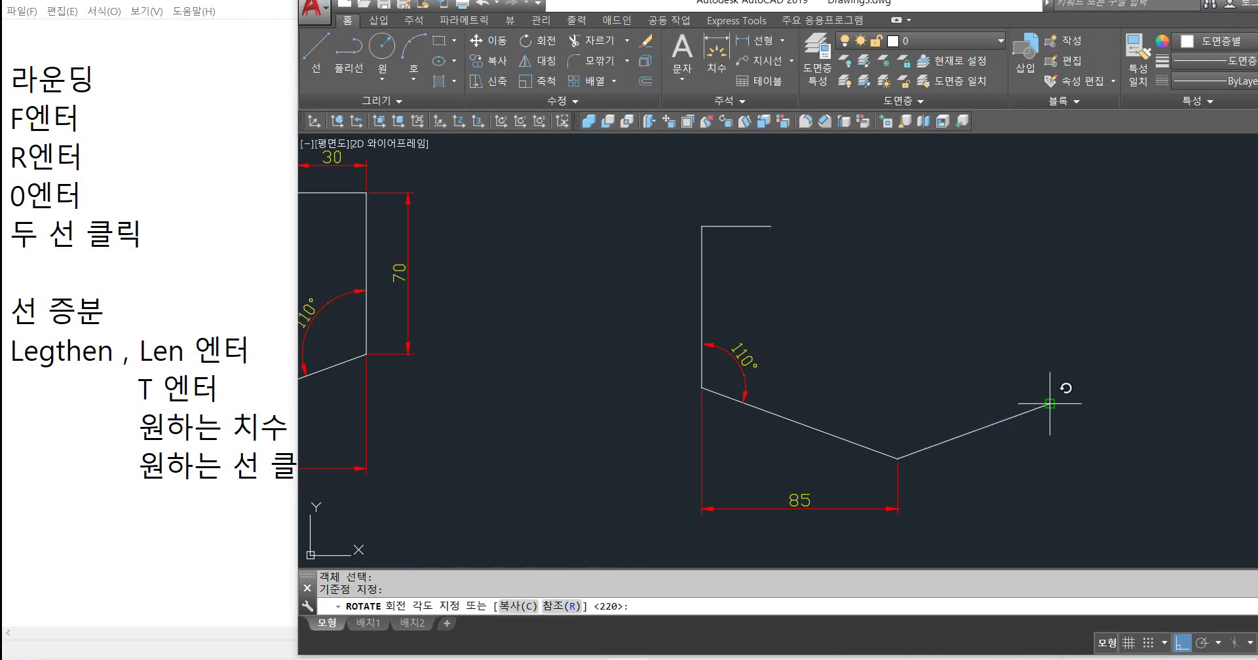
key(Return)
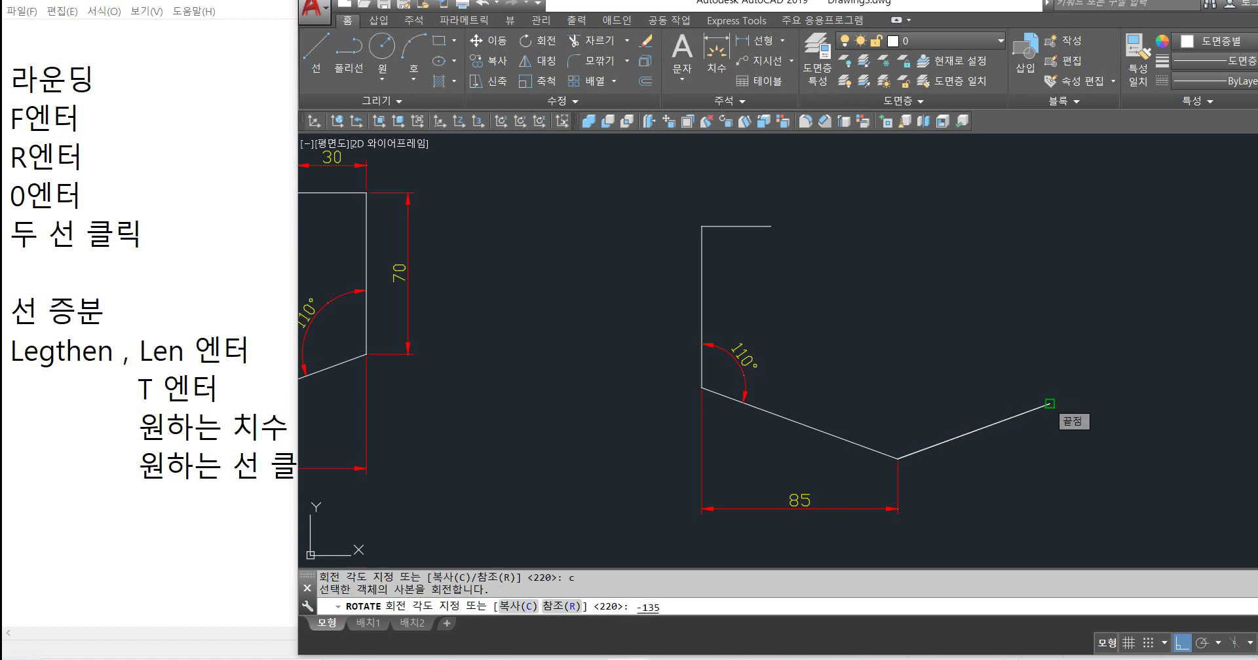
text(-135)
key(Return)
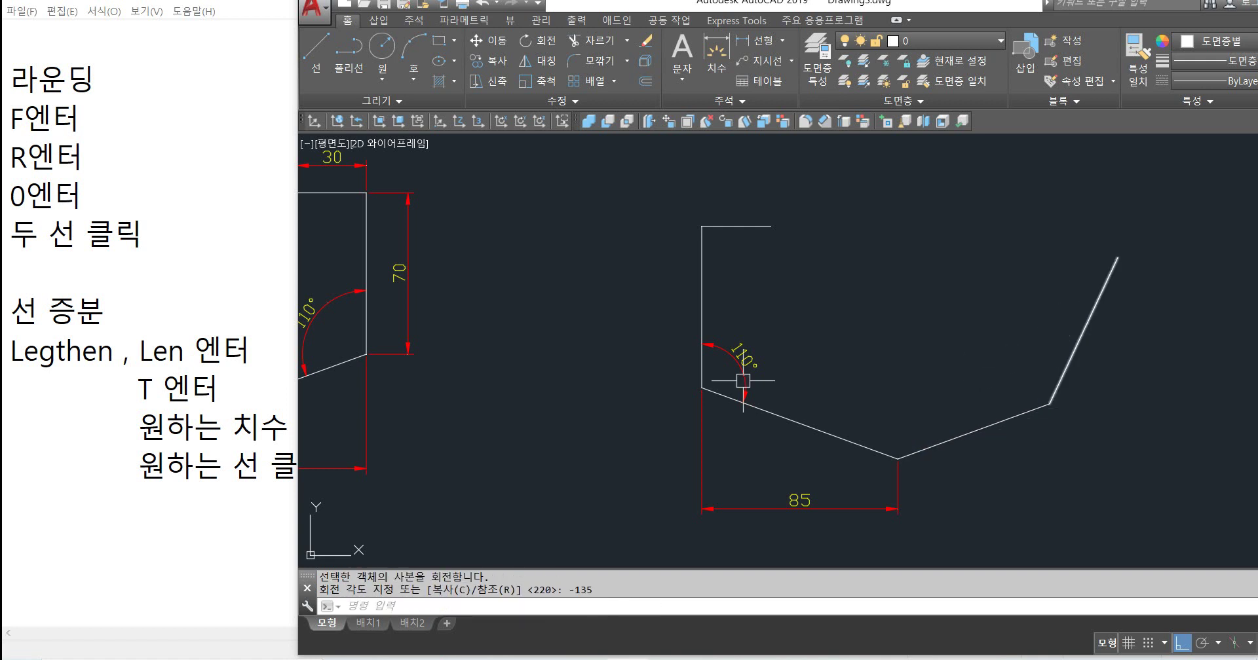
Step: Bring the Rotate notes into view in Notepad and return to the AutoCAD drawing
click(261, 427)
scroll(261, 427, up, 5)
scroll(622, 321, down, 1)
key(alt+Tab)
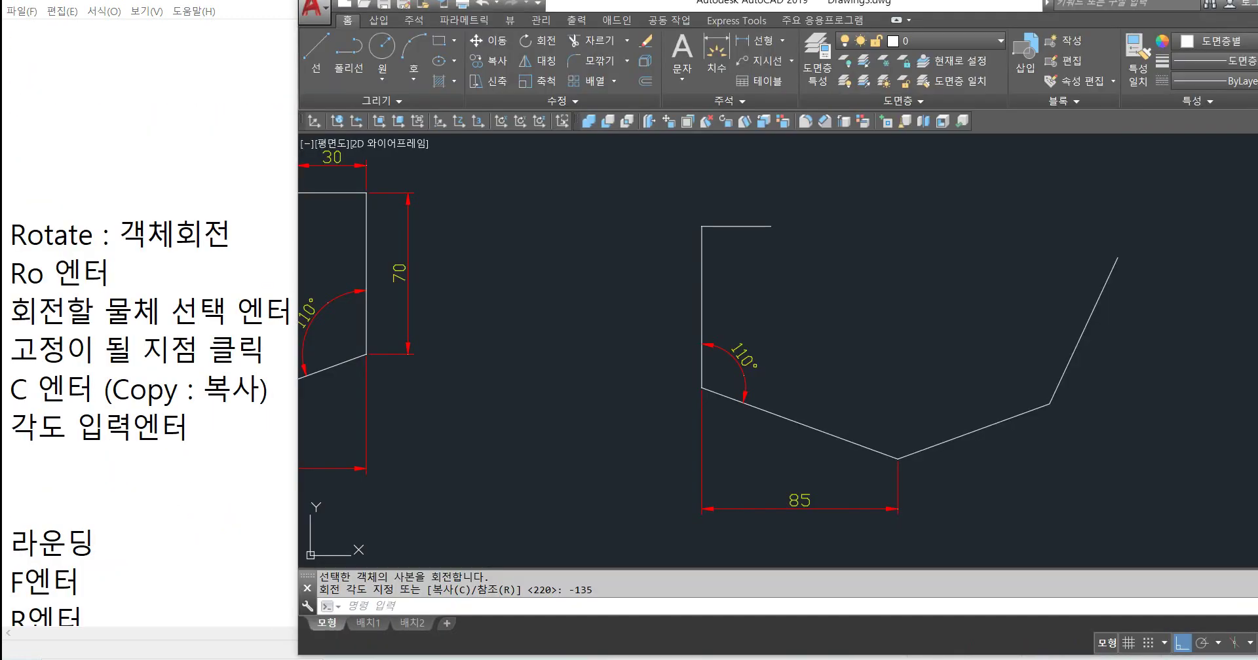
Step: Add angular dimensions inside the redrawn outline's bottom corner and the corner where the steep right line starts
text(dan)
key(Return)
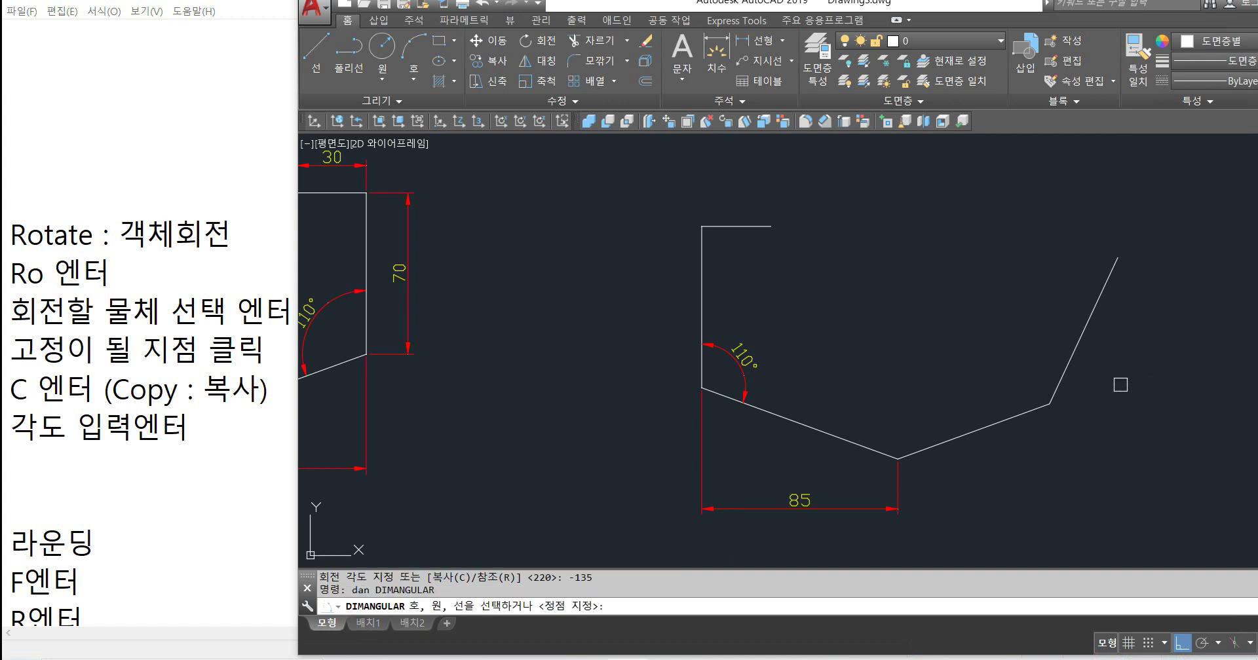
click(857, 441)
click(921, 451)
click(944, 456)
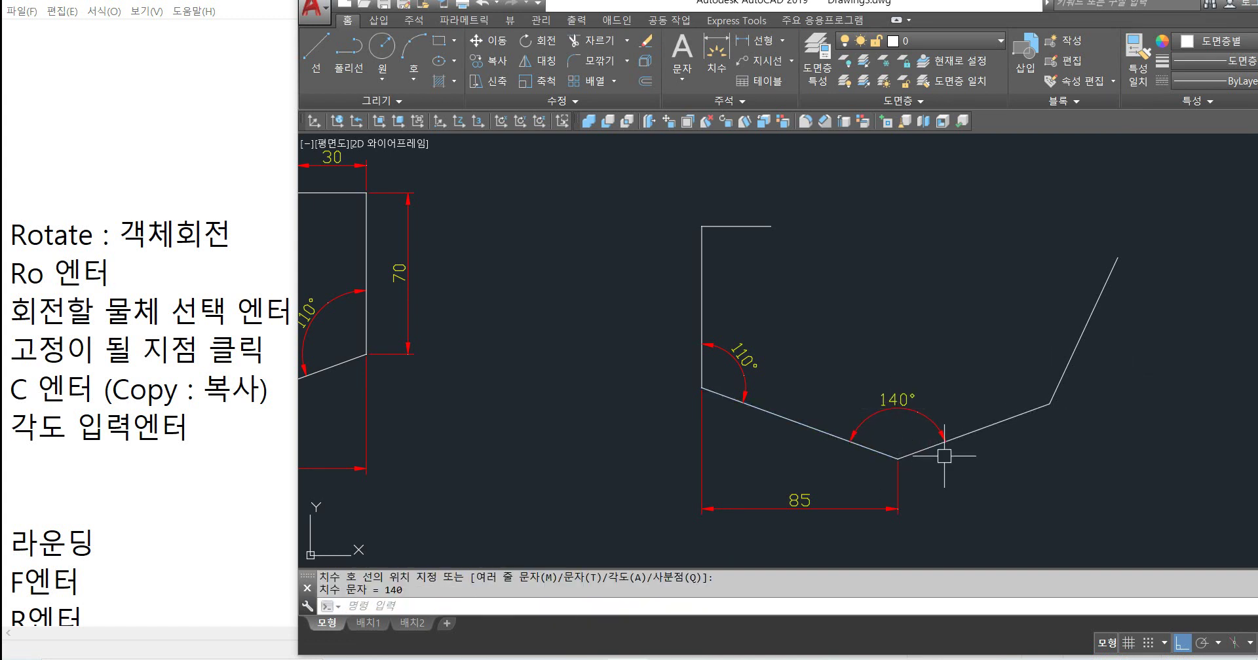
key(Return)
click(990, 425)
click(1062, 374)
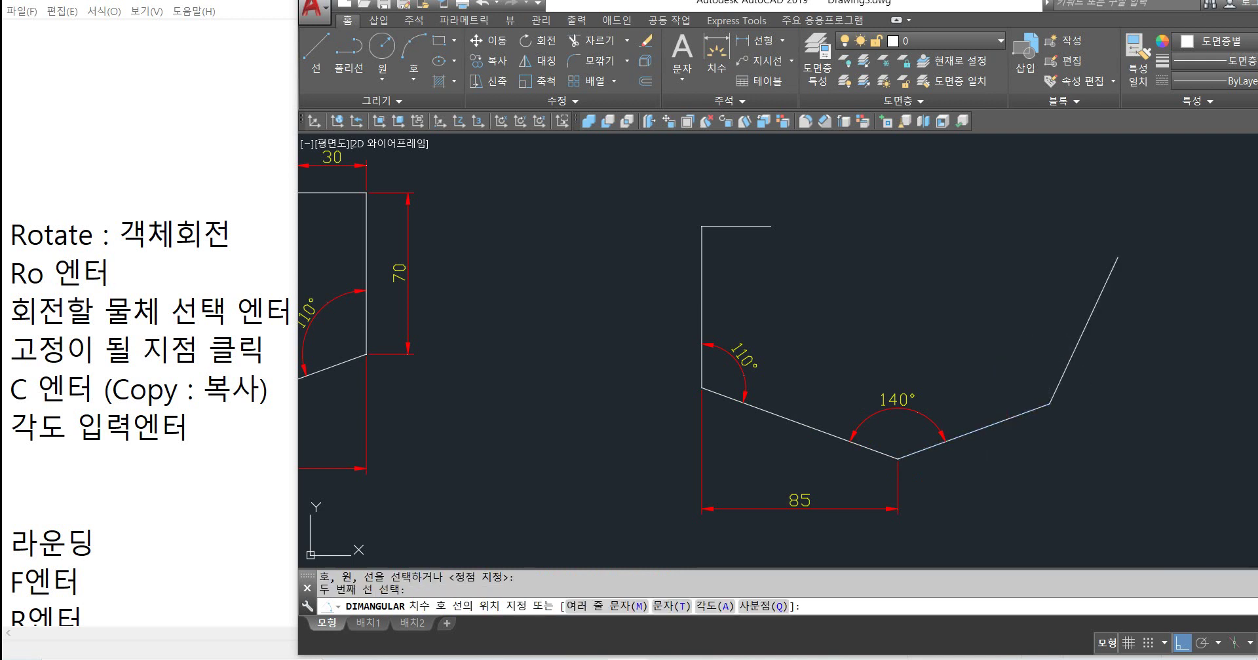
click(1022, 368)
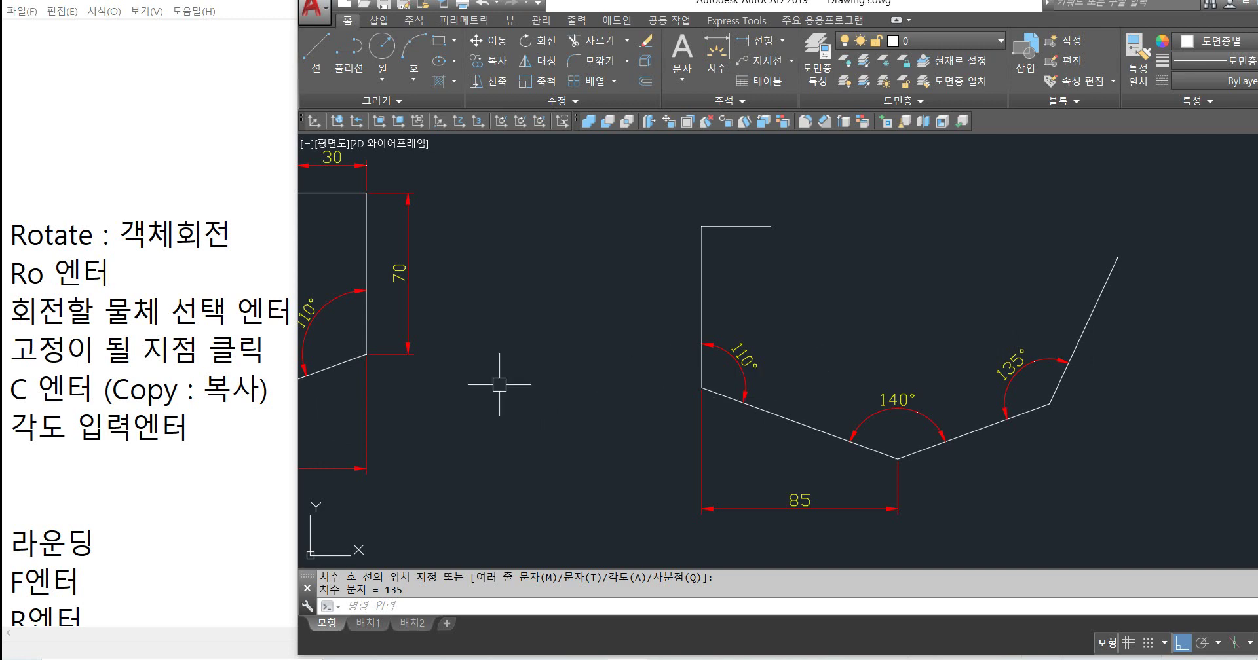
Step: Go over the Rotate, fillet and Lengthen notes in Notepad and return to the AutoCAD drawing
click(289, 426)
scroll(289, 426, down, 2)
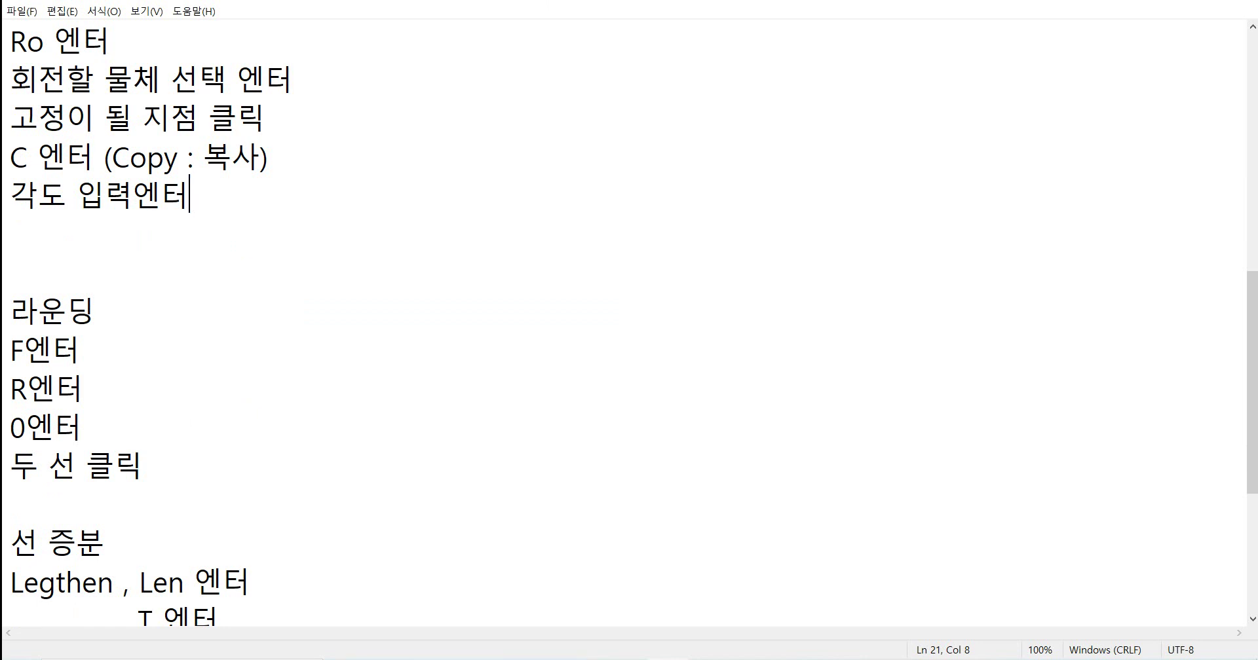
scroll(622, 321, down, 3)
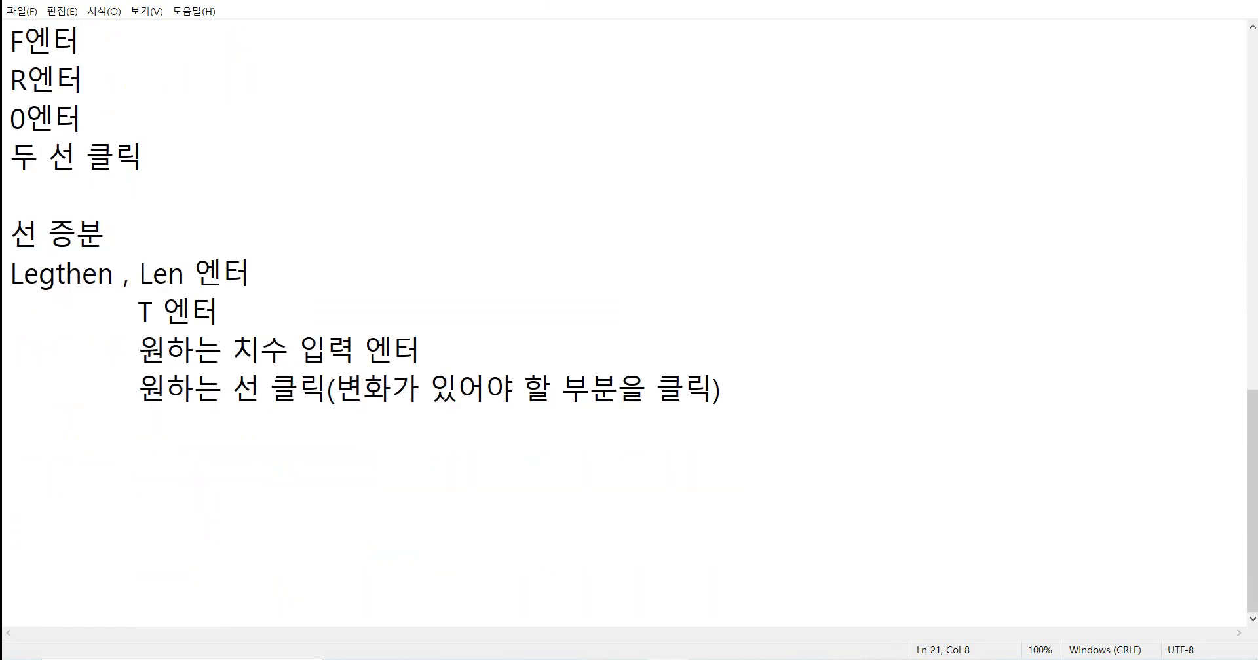
scroll(623, 321, up, 3)
scroll(622, 321, down, 2)
scroll(623, 321, up, 2)
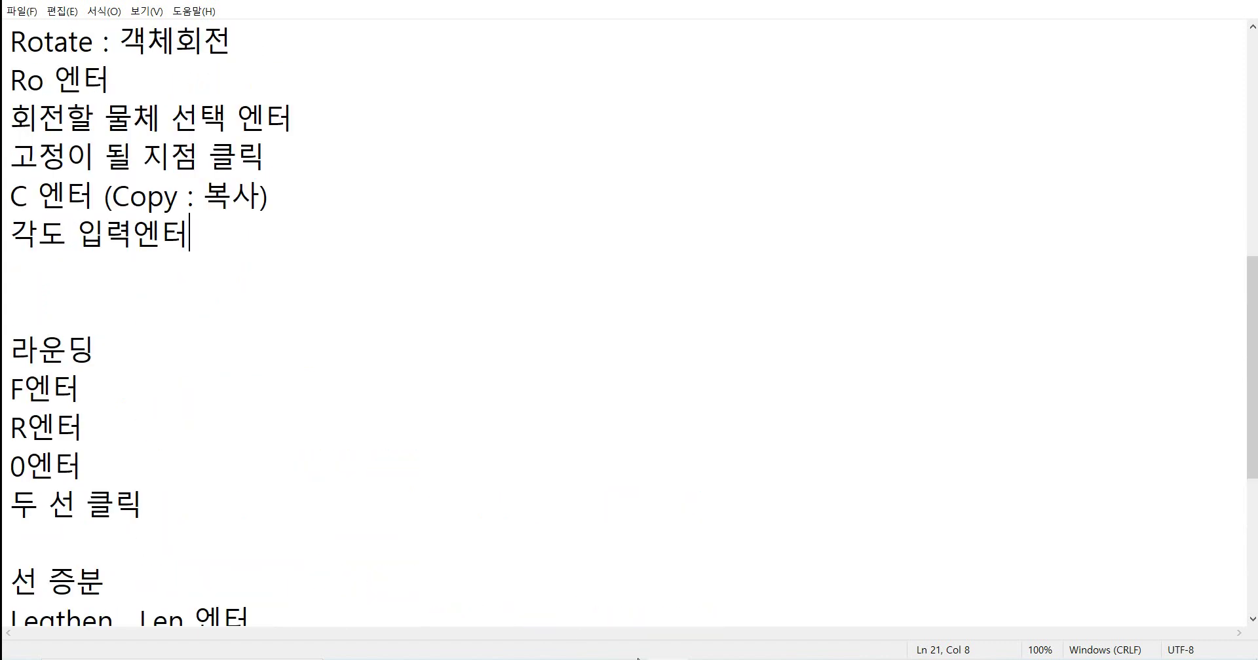
click(611, 659)
Step: Compare the original dimensioned symmetrical figure with the partly redrawn outline
scroll(942, 410, down, 2)
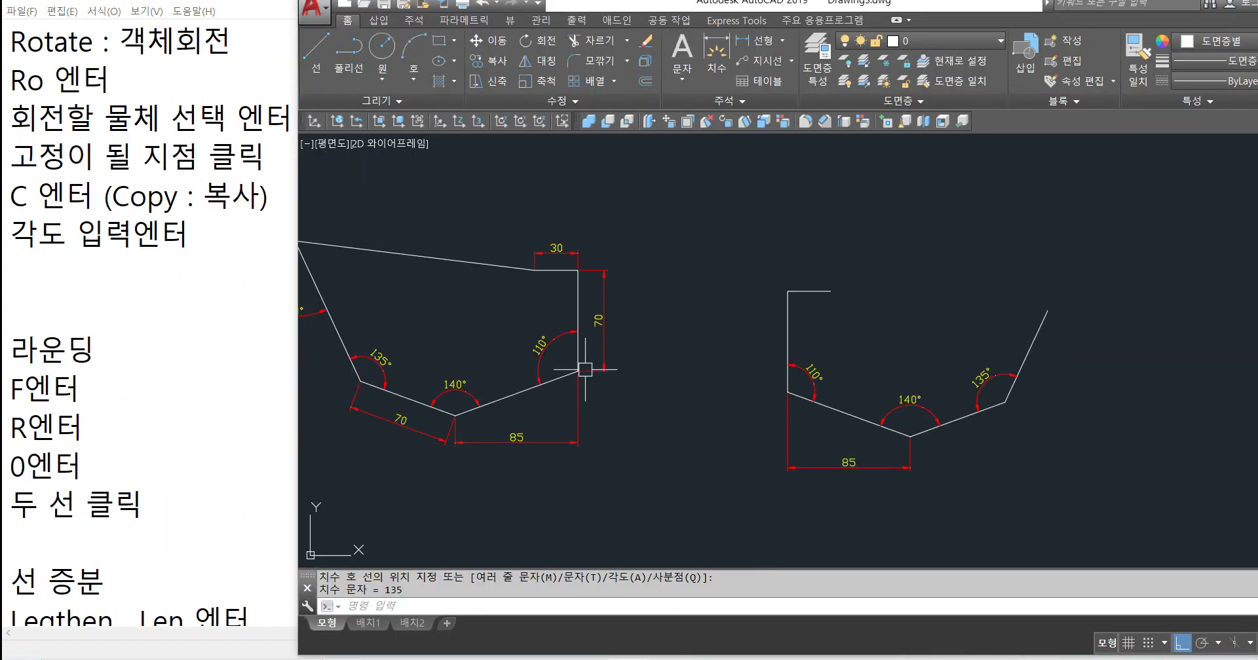
middle_drag(626, 379, 1039, 363)
scroll(523, 268, up, 2)
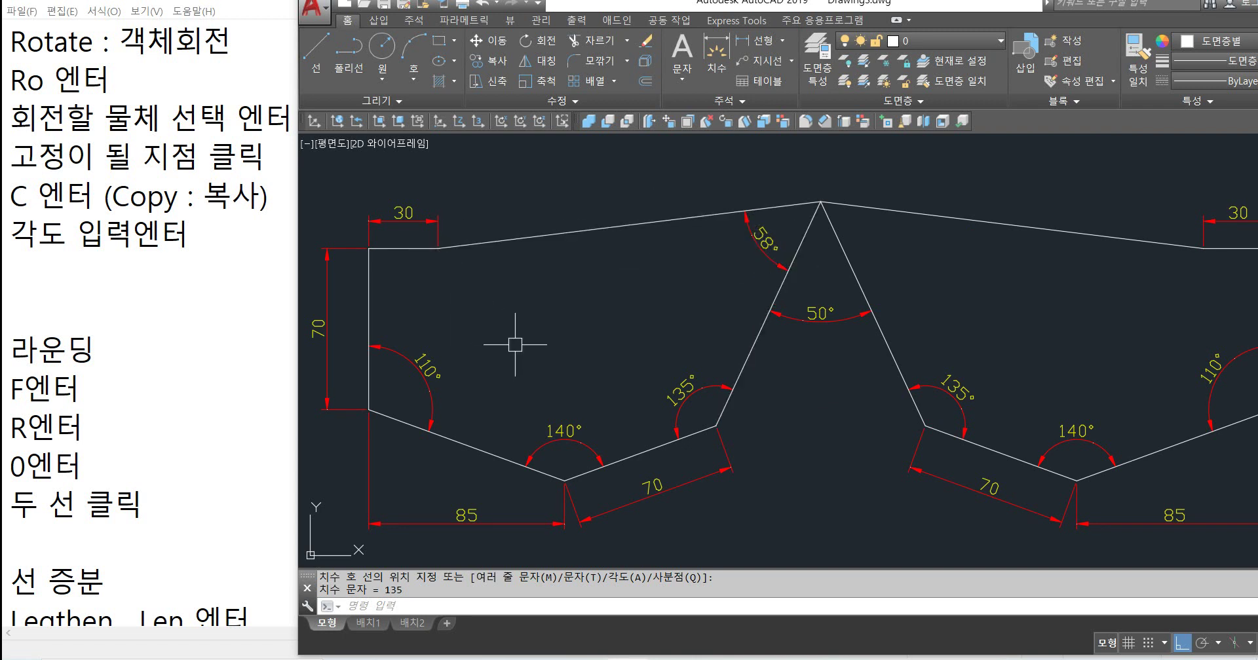
scroll(547, 321, down, 2)
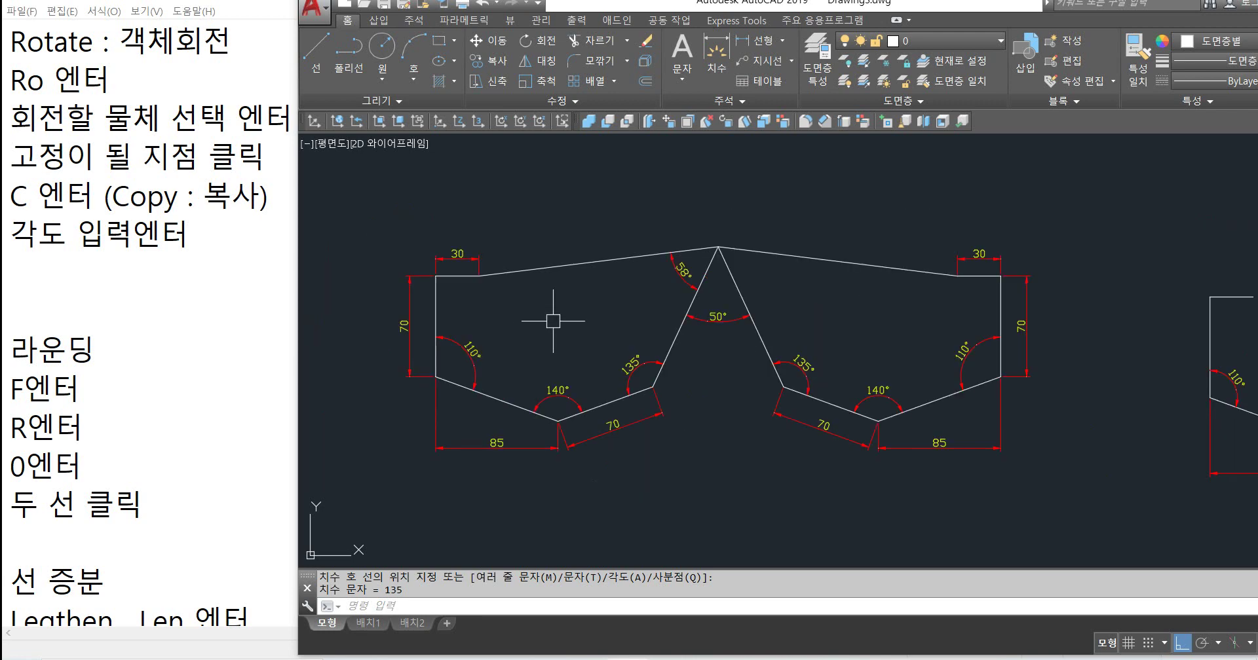
middle_drag(871, 322, 818, 340)
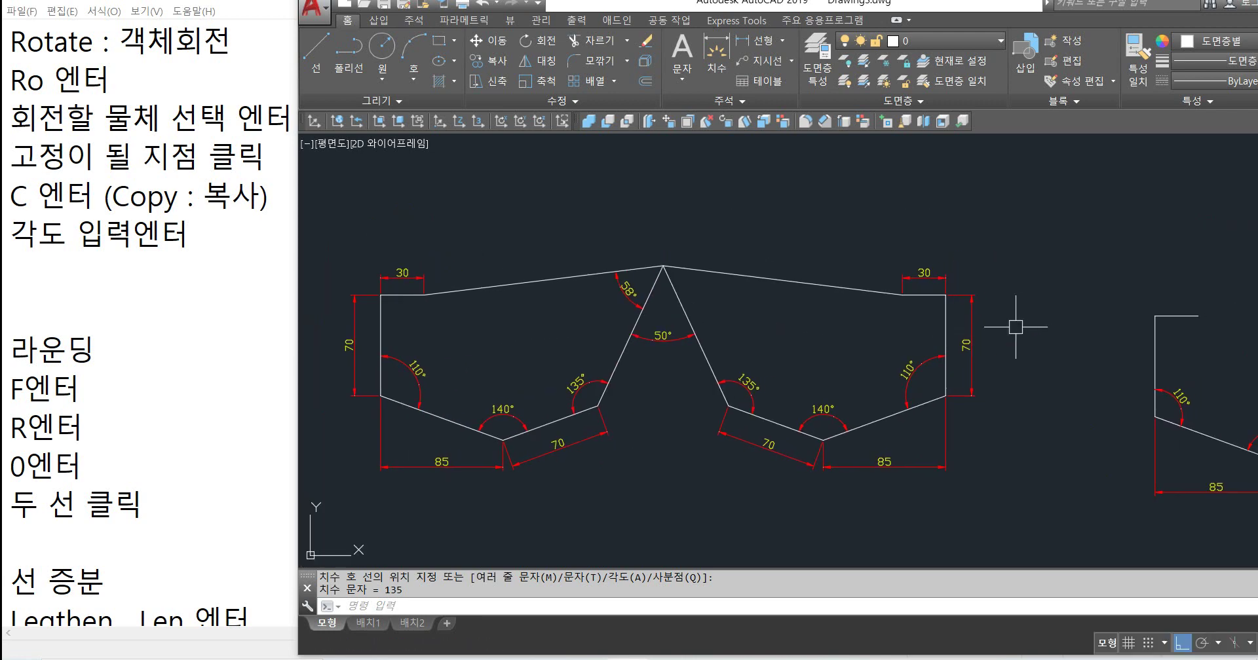
middle_drag(1011, 330, 618, 351)
click(1140, 286)
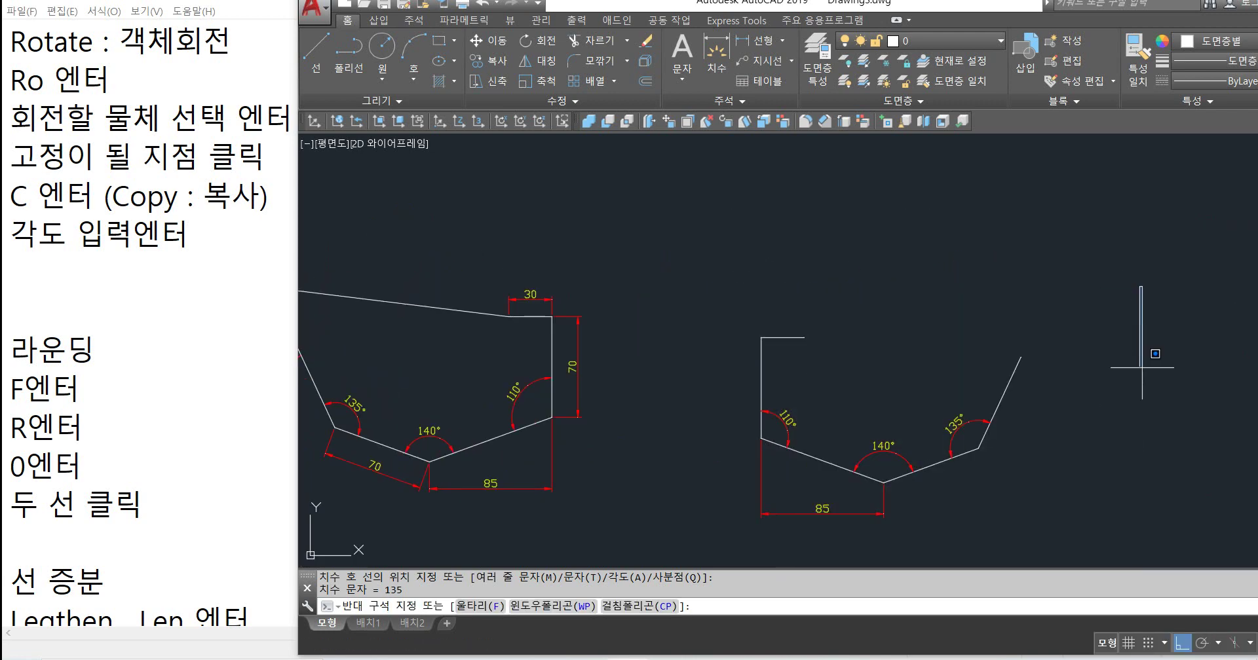
click(1137, 338)
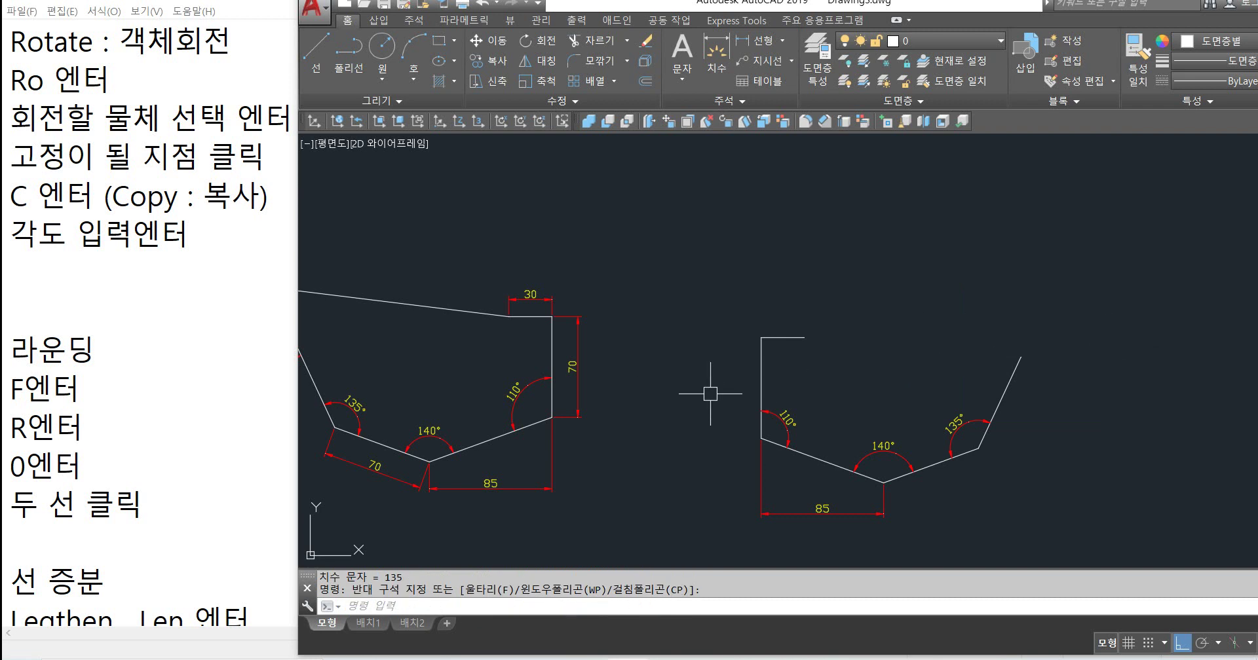
Step: Examine the two lines enclosing the 58° angle in the original figure by highlighting them, and clear the selection
click(760, 392)
scroll(1039, 421, up, 2)
scroll(753, 393, down, 2)
middle_drag(593, 372, 989, 315)
scroll(479, 347, up, 4)
click(653, 325)
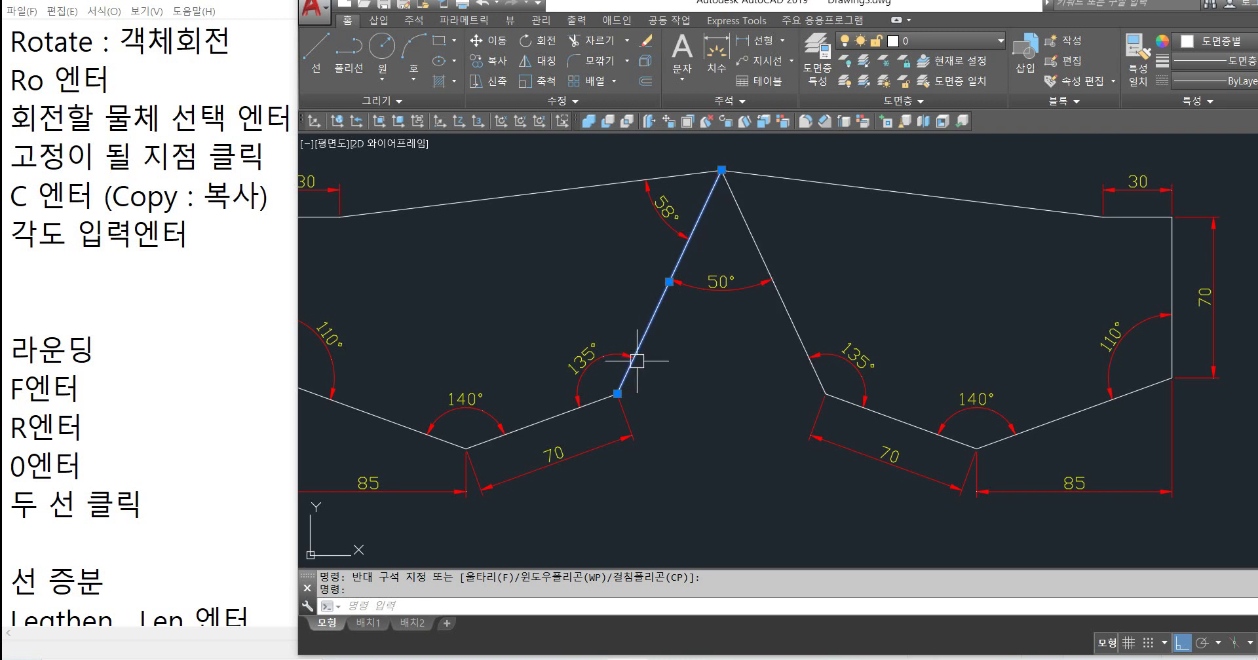
click(652, 322)
click(576, 188)
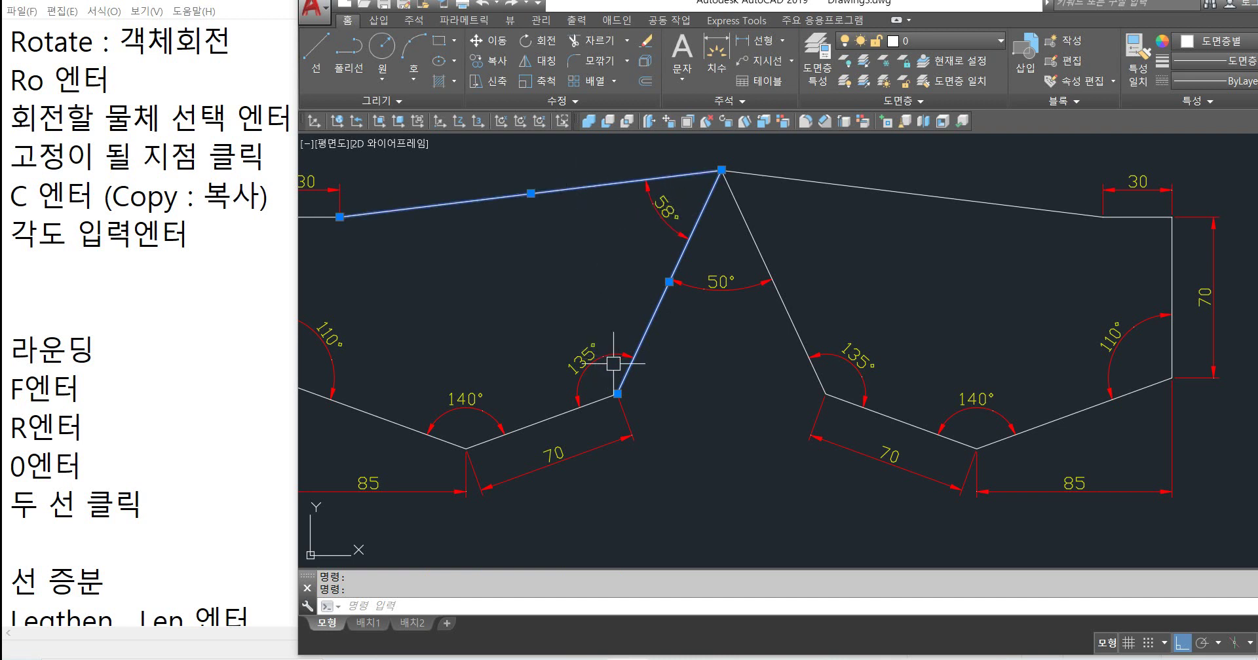
key(Escape)
scroll(983, 351, down, 3)
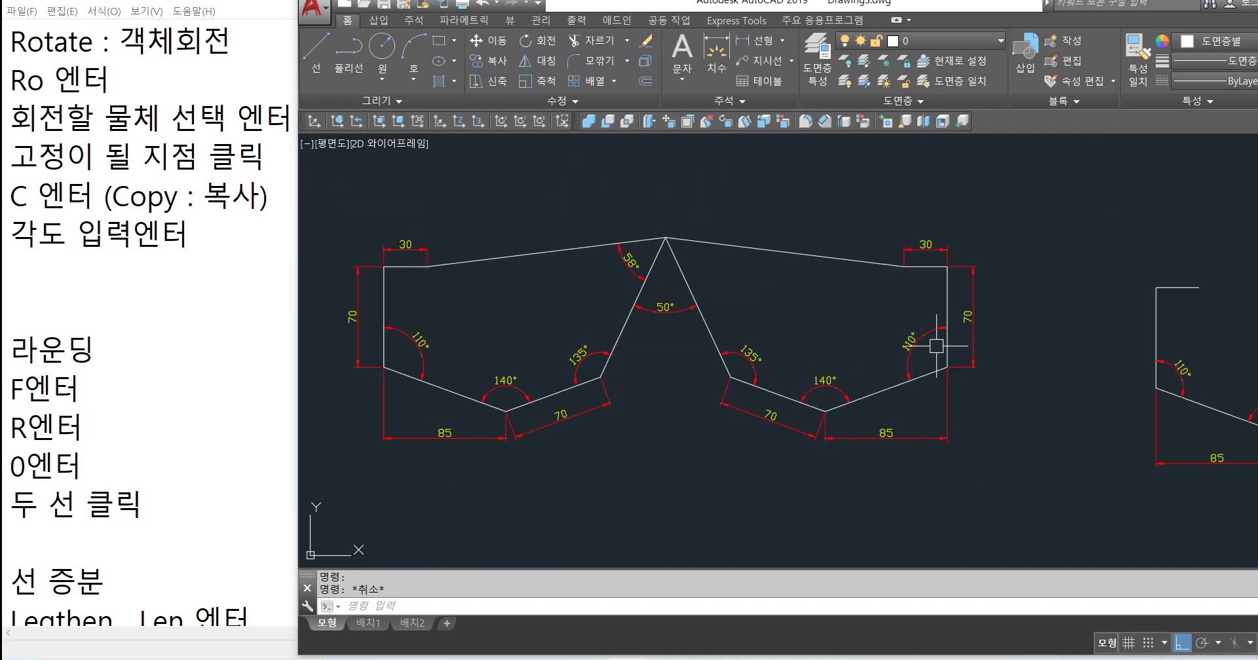
Step: Rotate a copy of the steep right line by -58 degrees about its upper end
scroll(955, 348, up, 2)
text(ro)
key(Return)
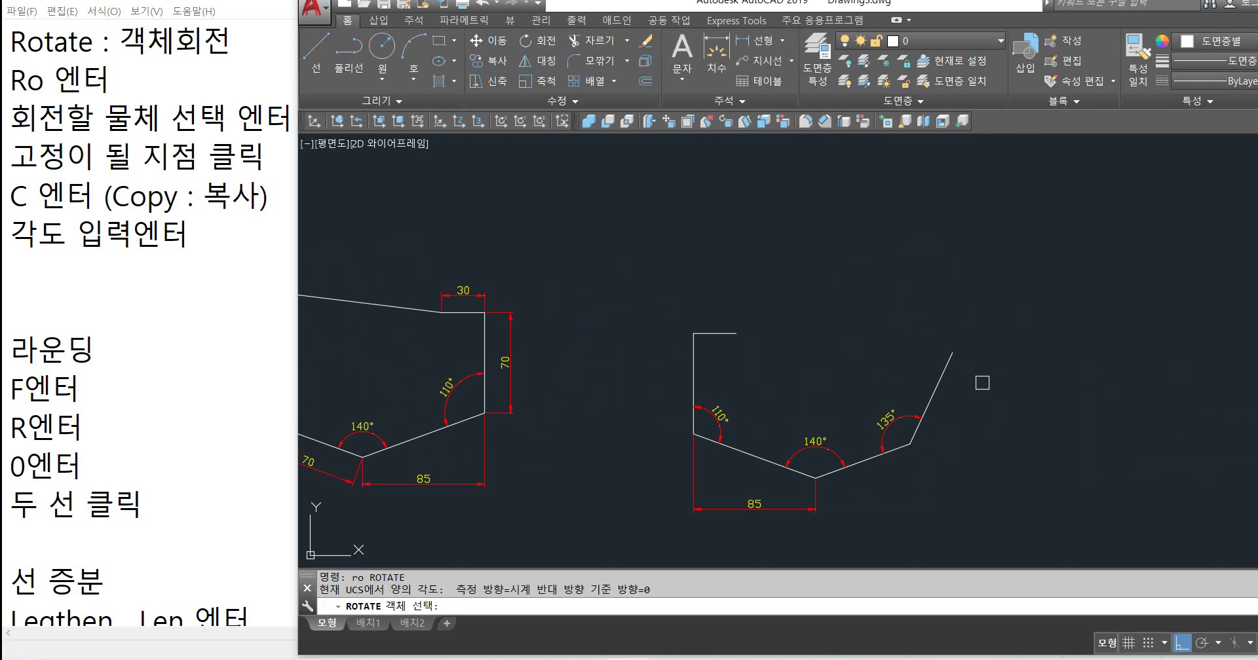
click(936, 390)
key(Return)
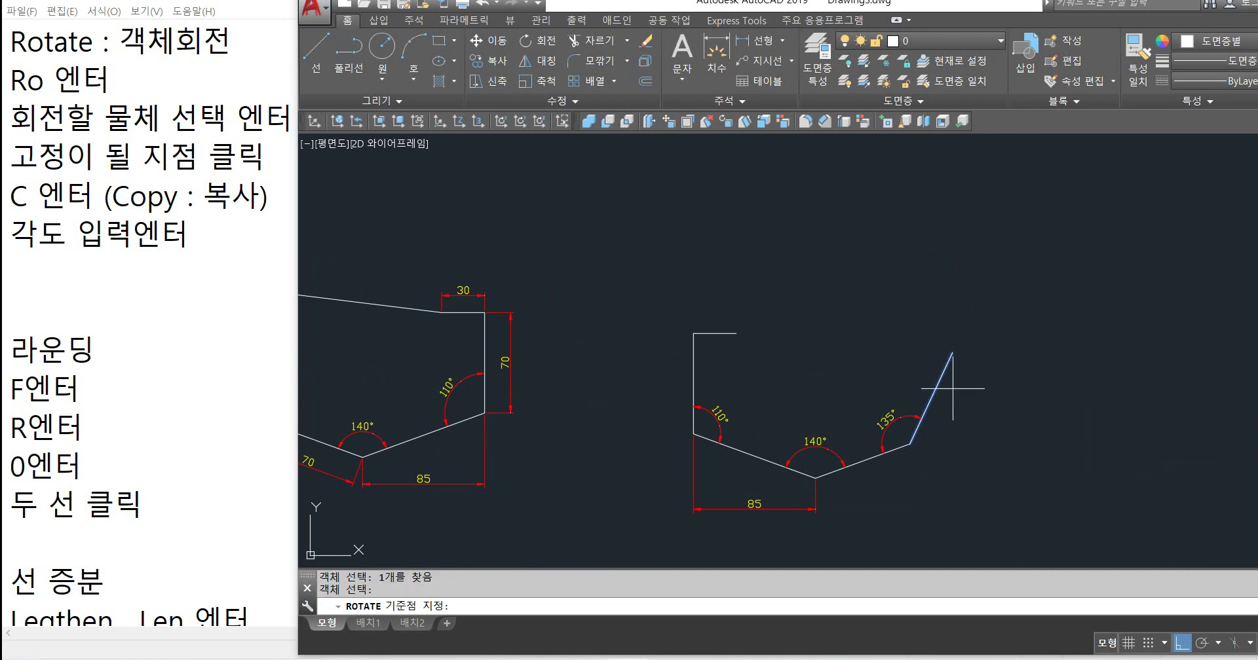
click(953, 352)
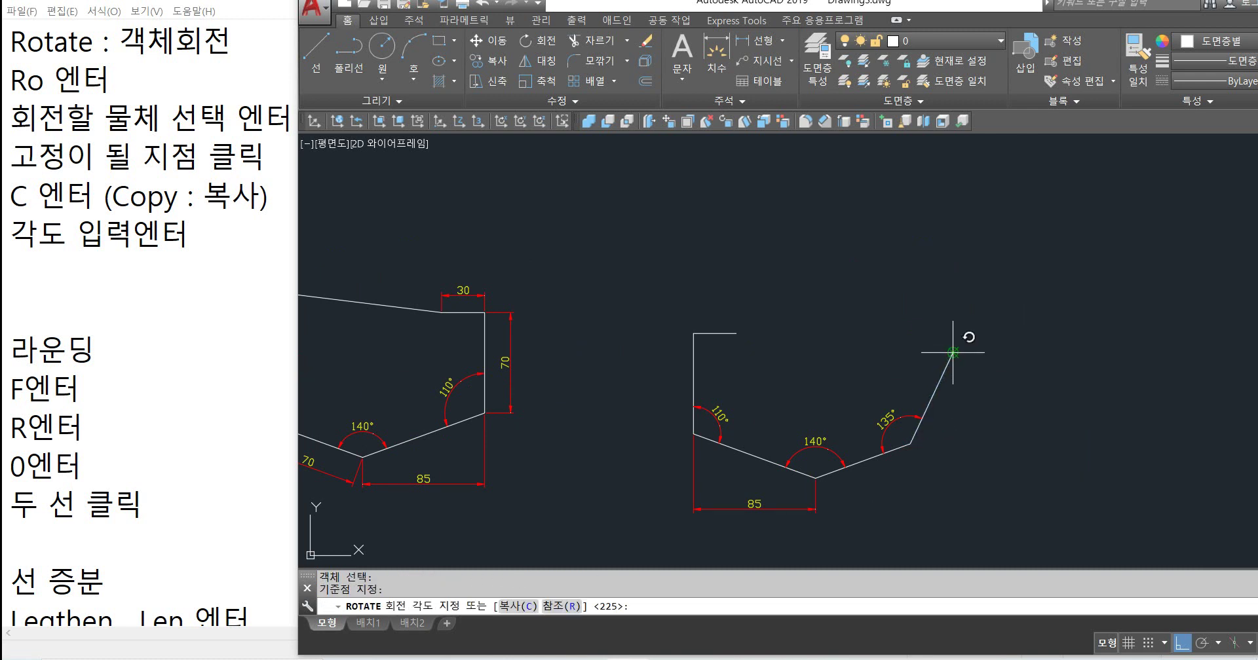
key(F8)
key(F8)
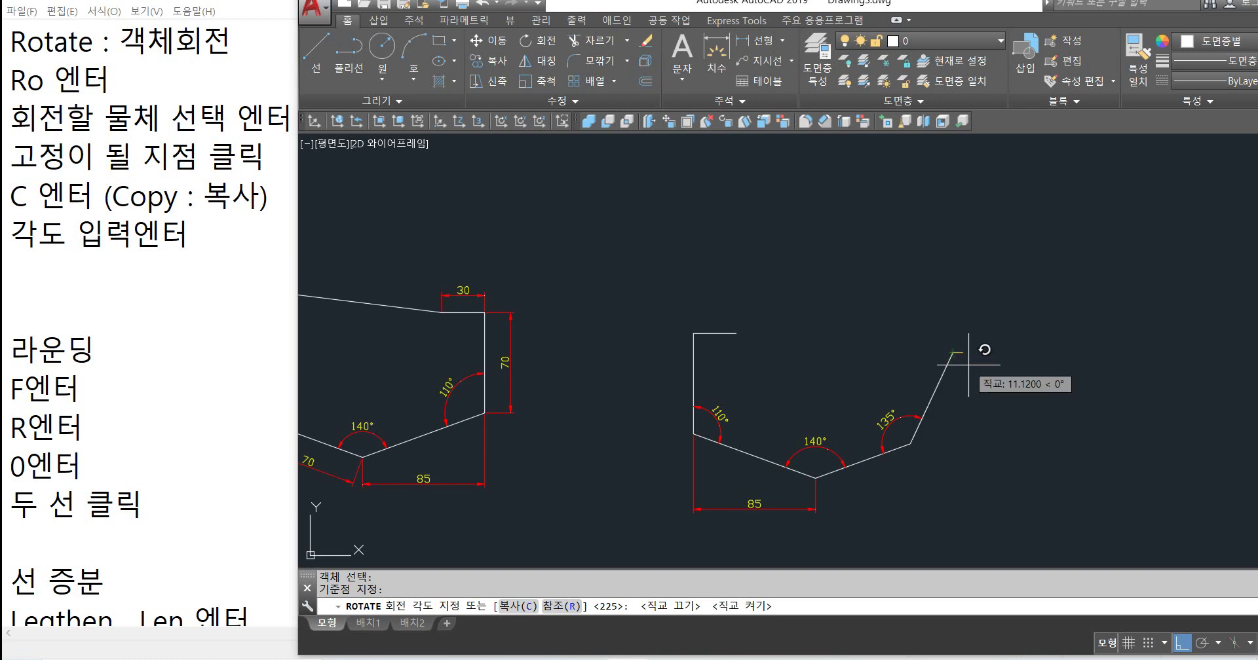
key(Return)
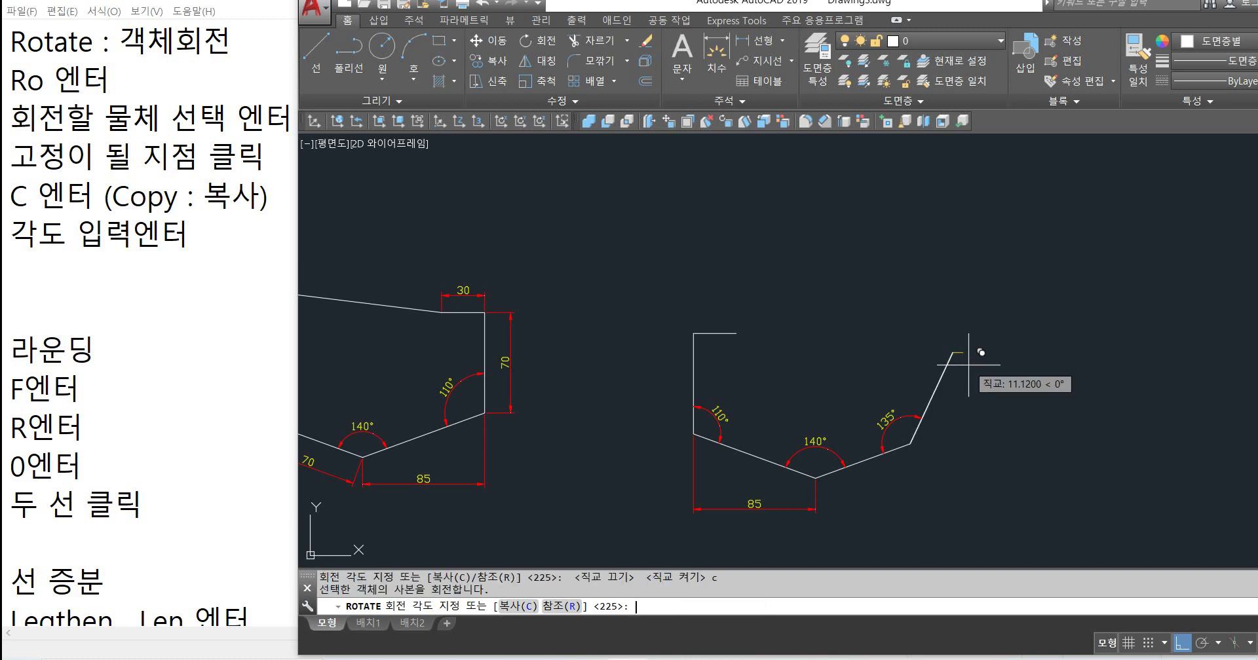
key(Return)
Step: Compare the new line with the original figure and add an angular dimension between it and the steep right line
middle_drag(793, 358, 974, 332)
middle_drag(647, 361, 741, 366)
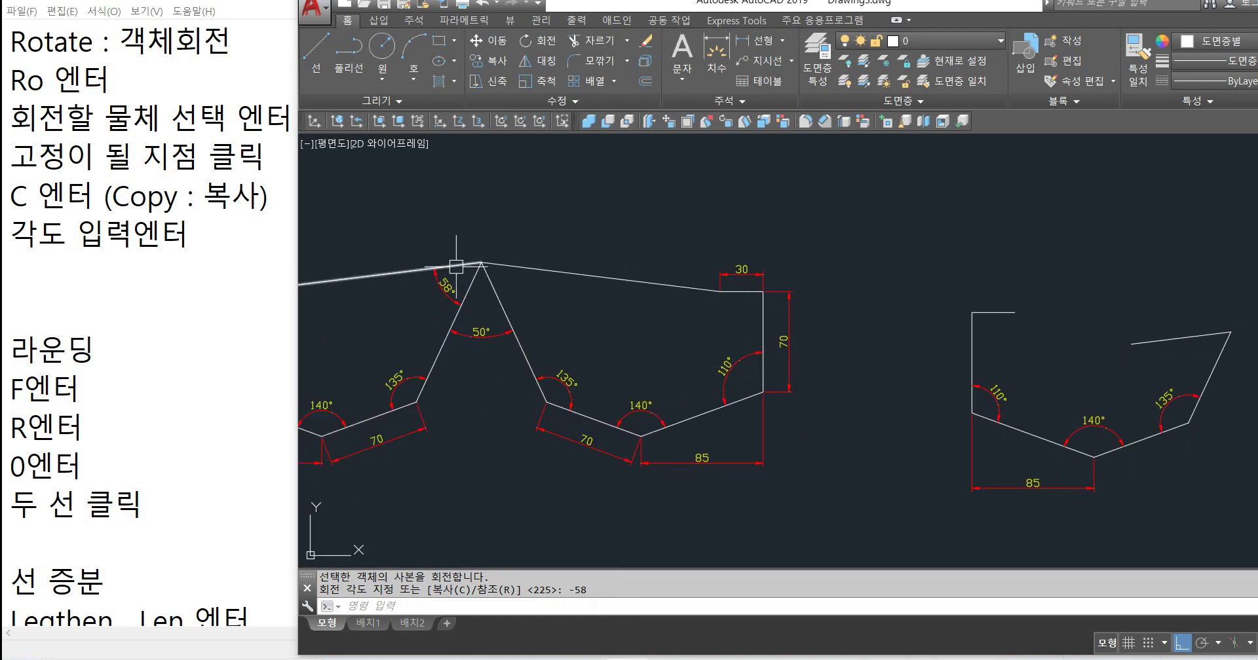
middle_drag(846, 372, 1050, 363)
scroll(442, 349, up, 2)
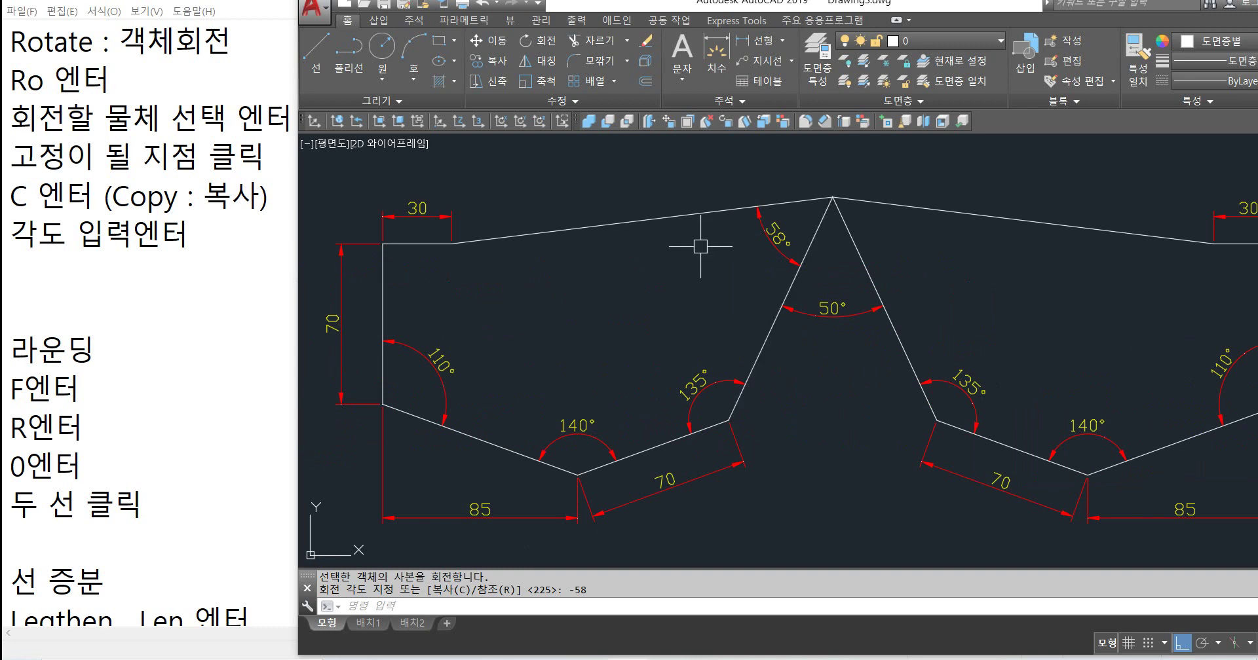
scroll(861, 296, down, 4)
scroll(1196, 284, up, 4)
middle_drag(1185, 342, 1089, 294)
text(dan)
key(Return)
click(1052, 284)
click(1052, 316)
click(1033, 349)
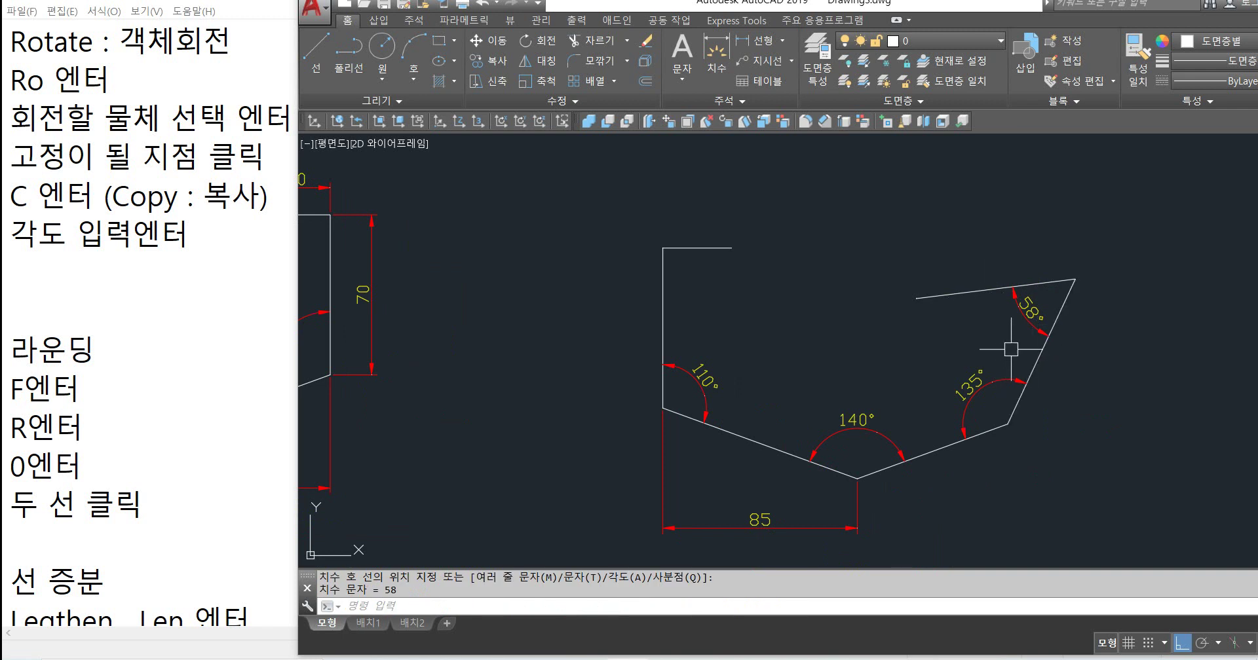
Step: Move the sloping upper line about 39 units straight up from the steep right line
scroll(1033, 350, down, 2)
middle_drag(982, 328, 1075, 334)
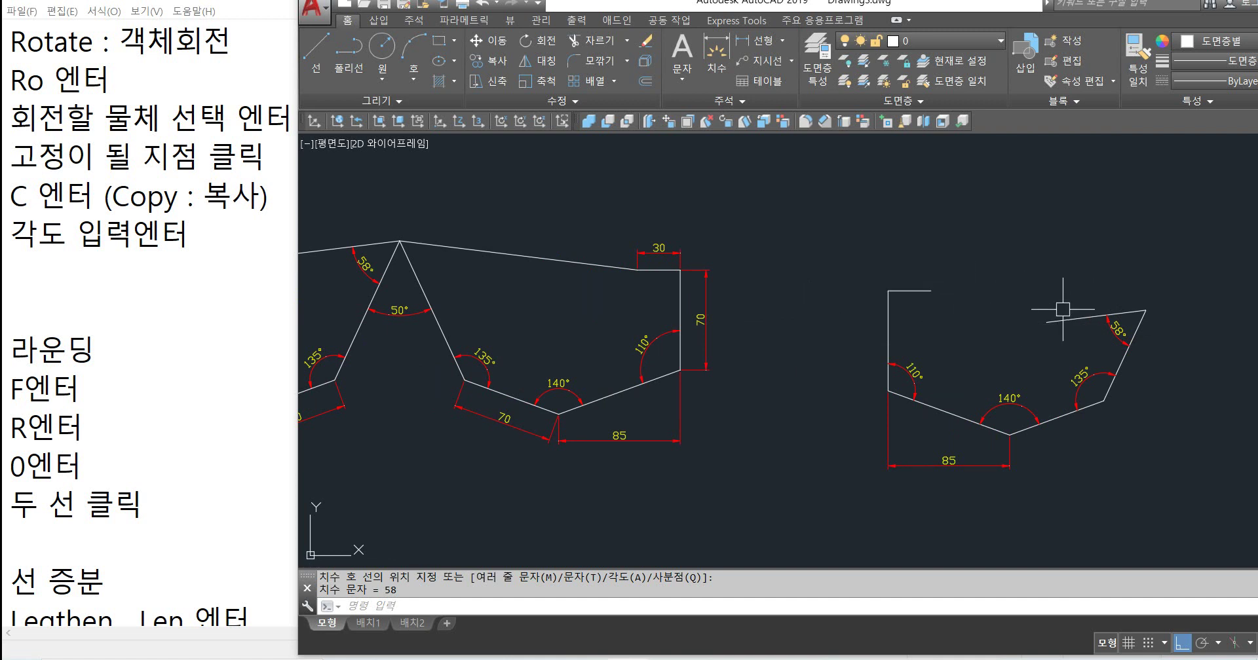
scroll(1161, 336, up, 2)
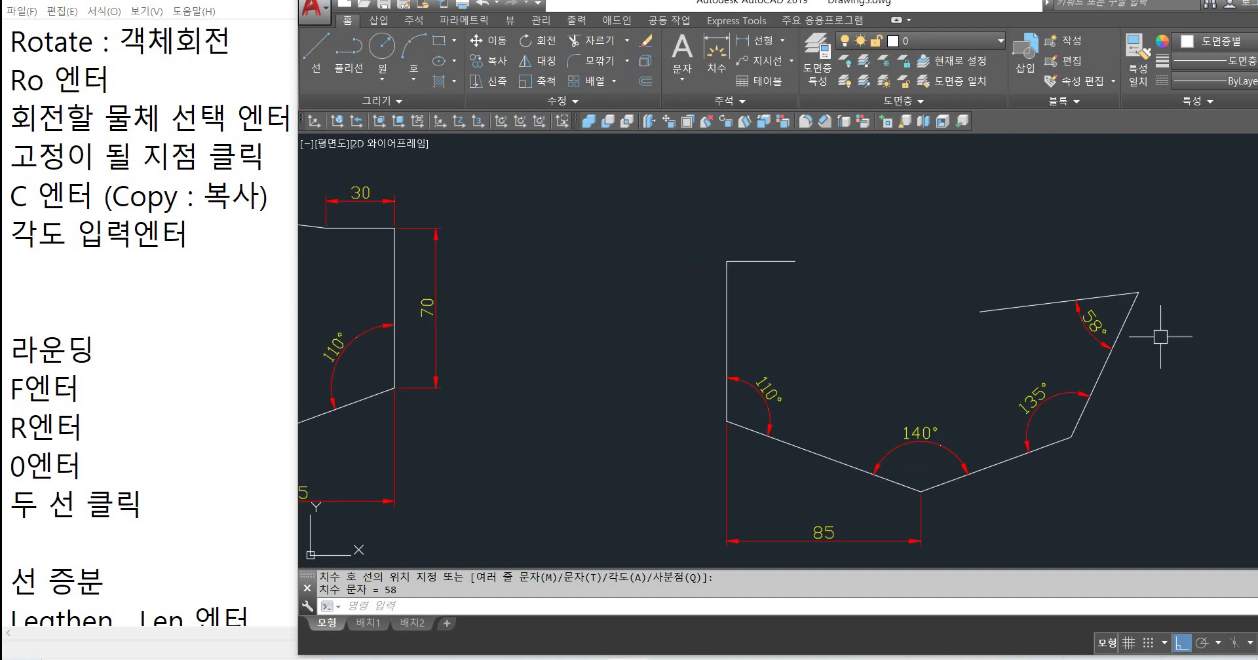
middle_drag(1177, 337, 1157, 333)
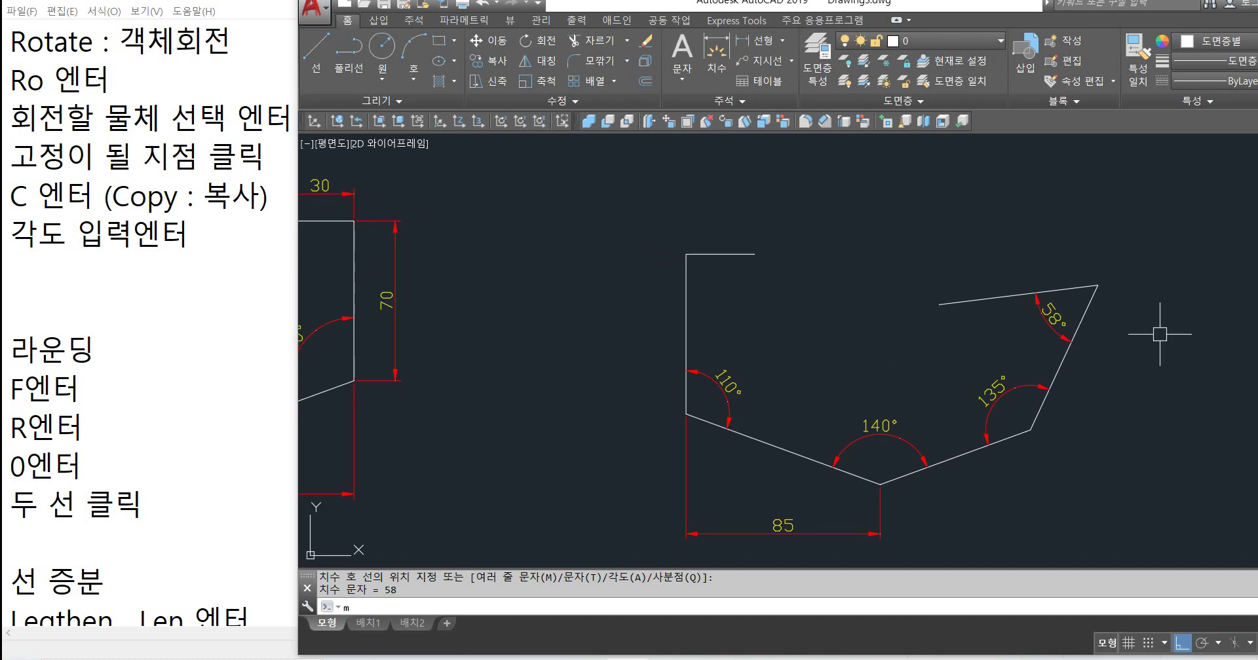
key(Return)
click(1018, 296)
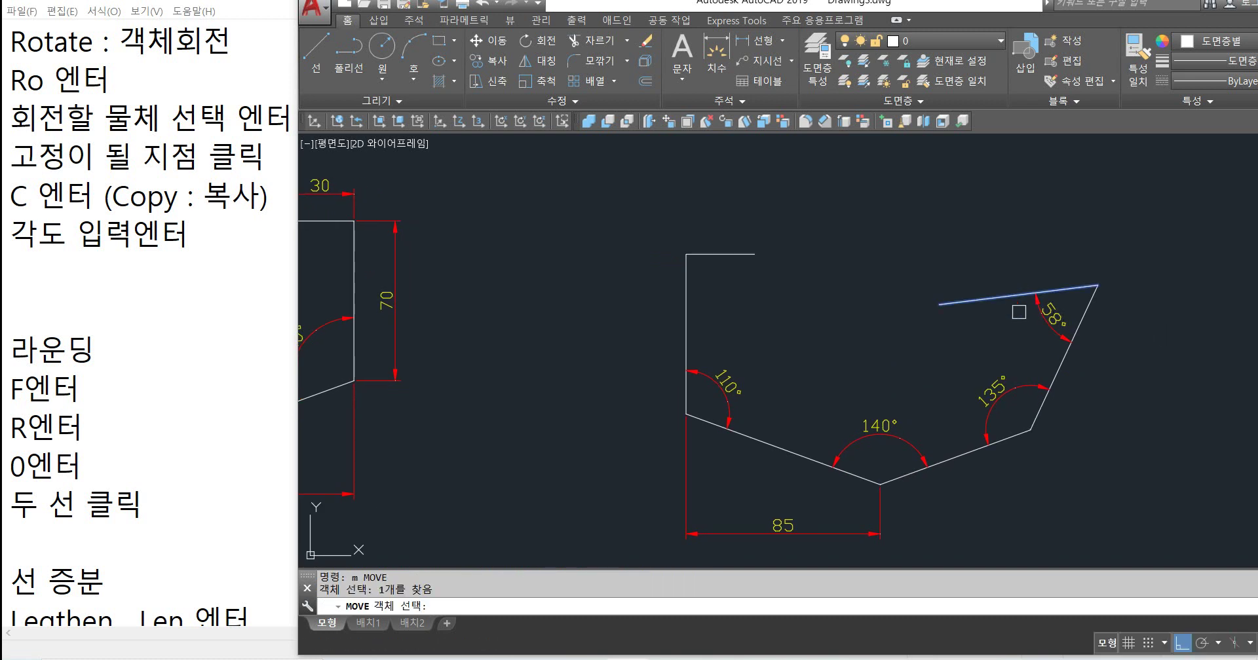
key(Return)
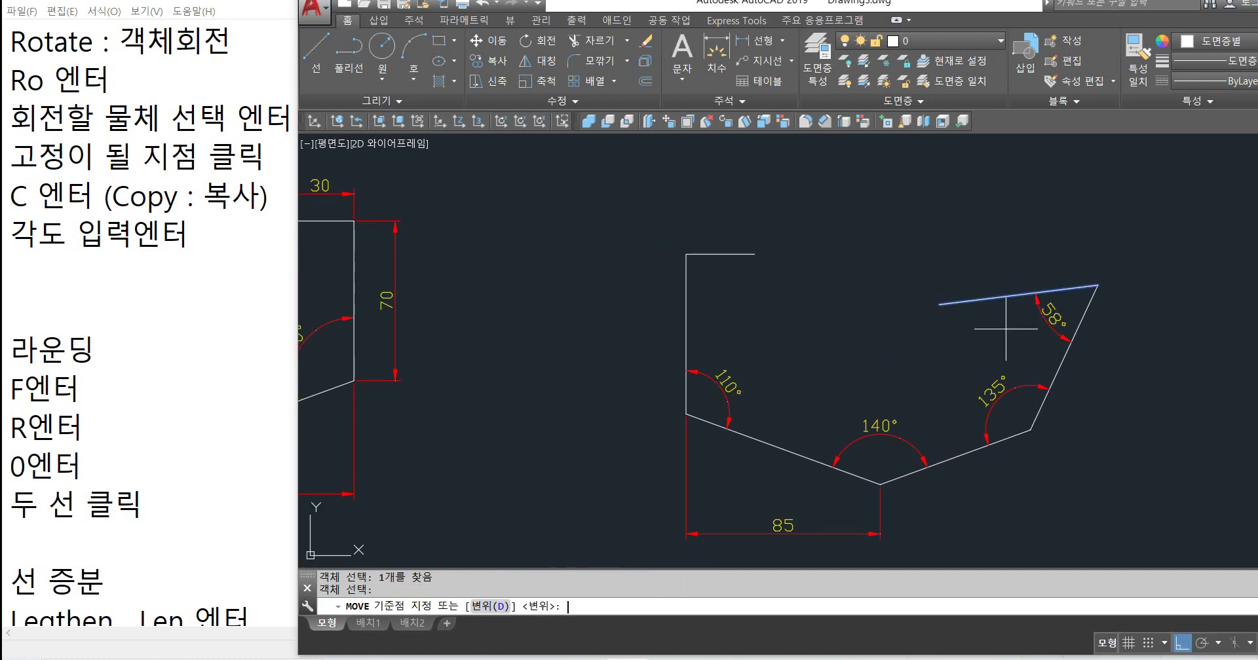
click(940, 304)
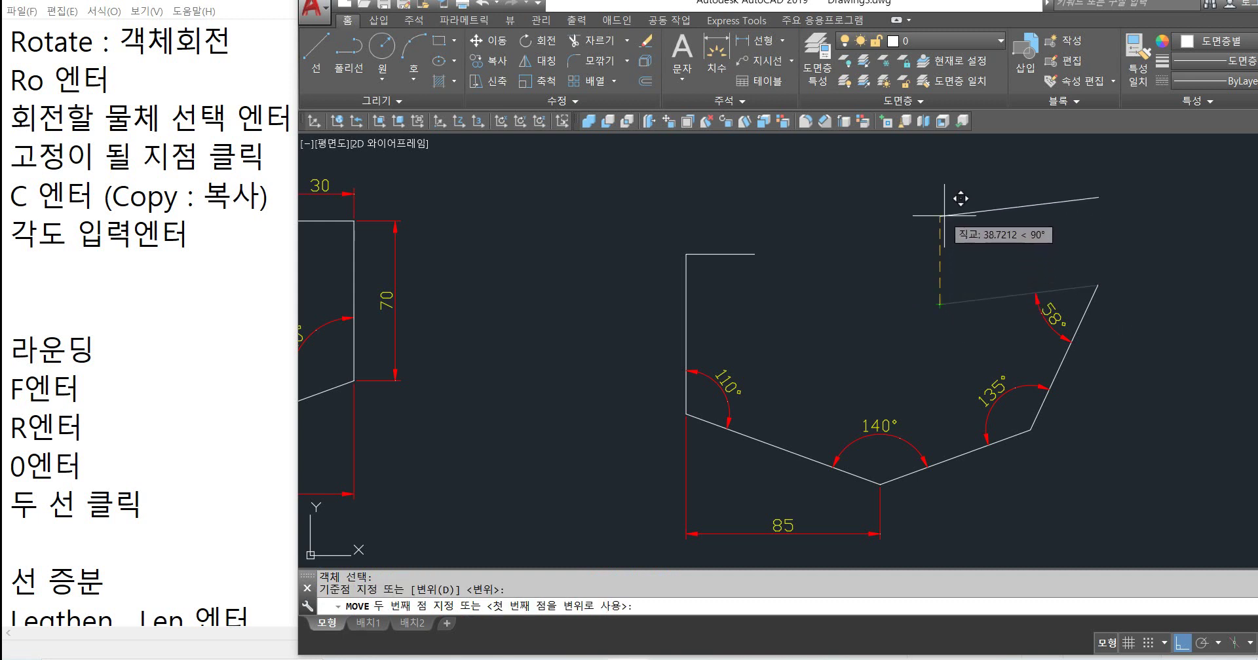
click(953, 215)
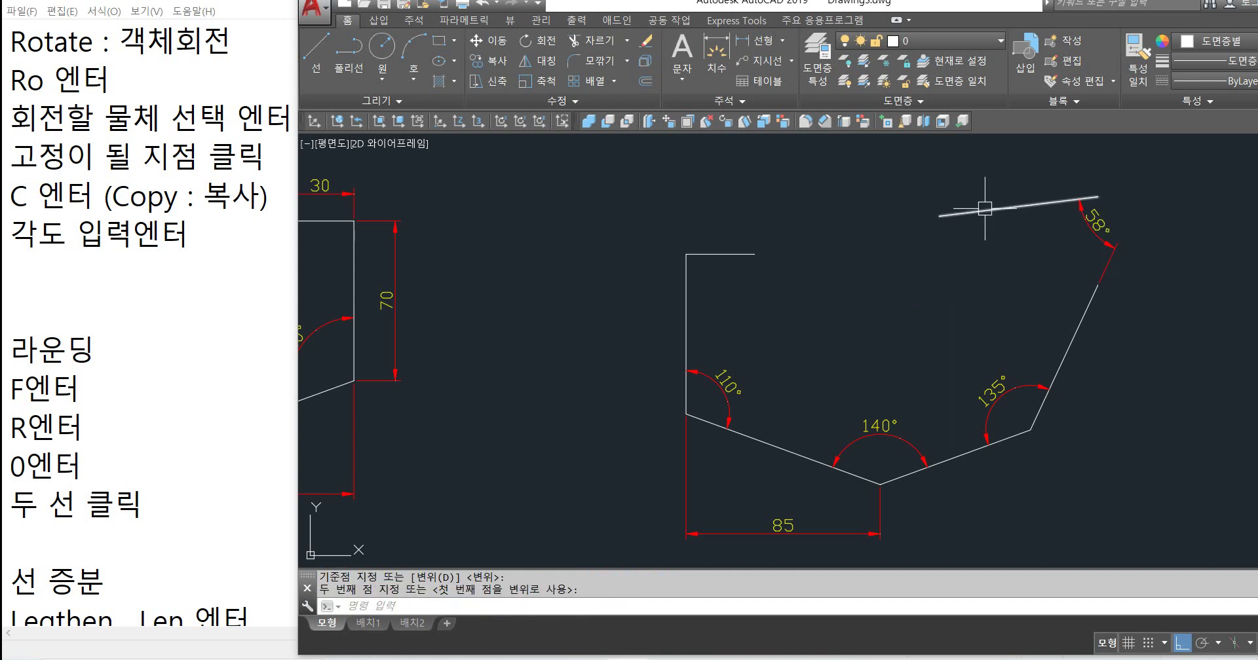
Step: Highlight the steep right line and the moved sloping line to compare their positions, and clear the selection
click(1088, 307)
click(991, 210)
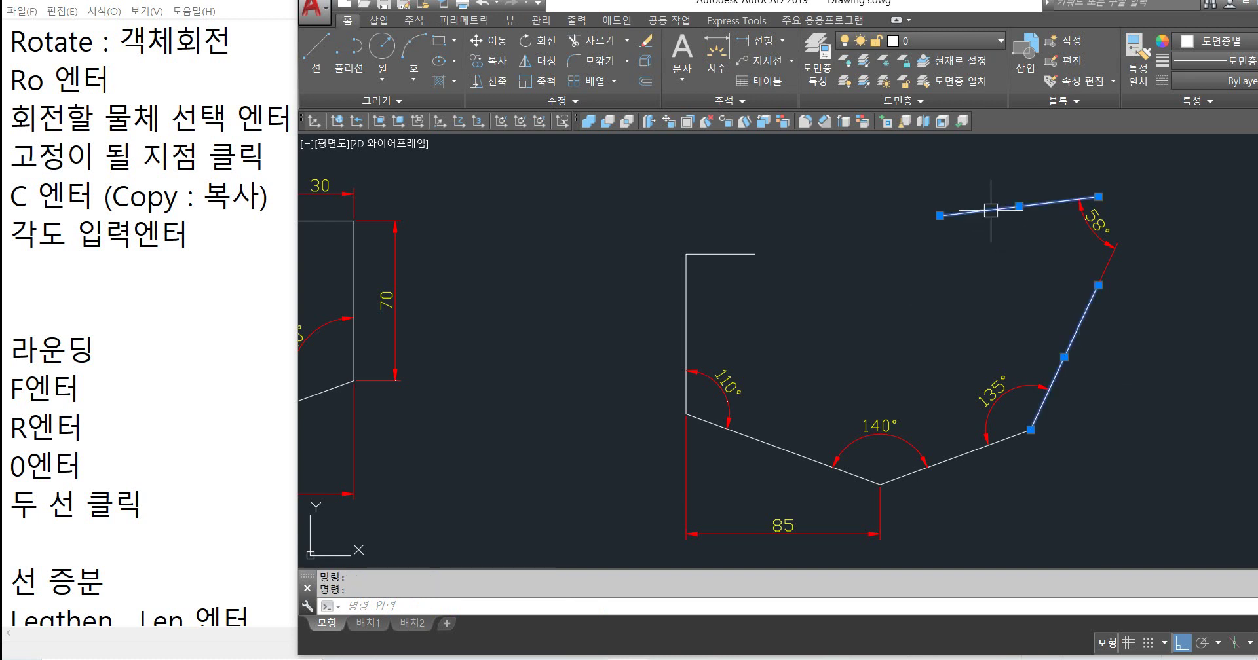
key(Escape)
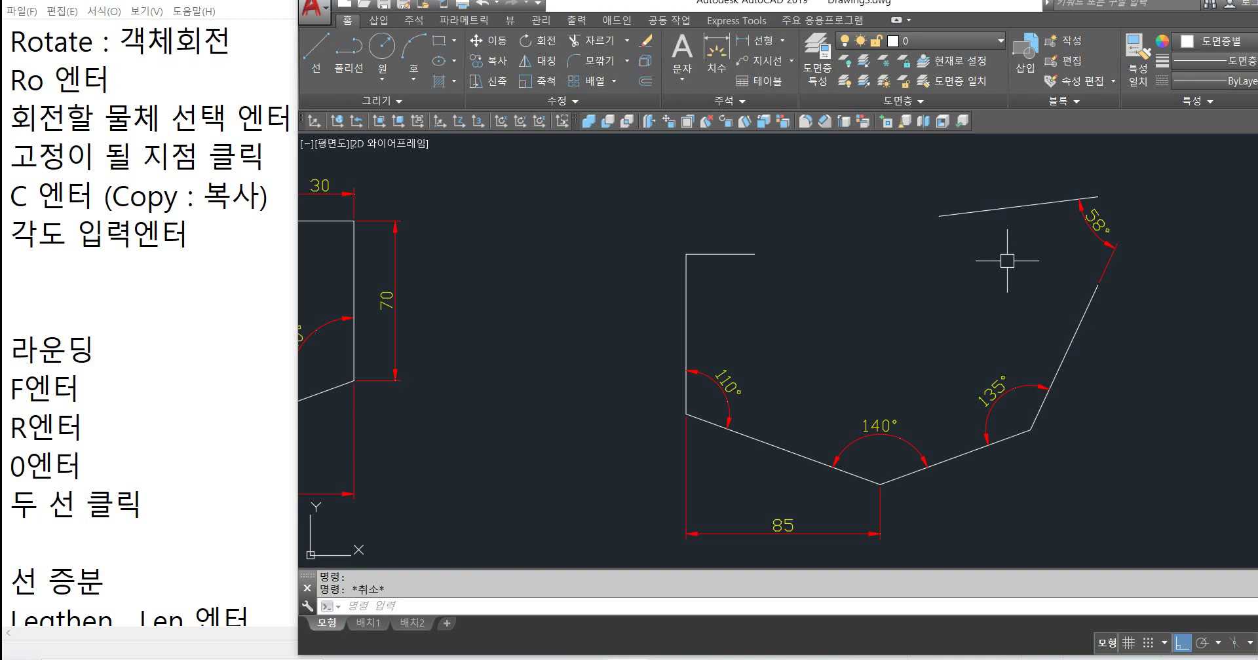
Step: Move the sloping upper line to trial positions further left, down and back up, keeping its angle to the steep right line
key(Return)
click(1046, 202)
key(Return)
click(1000, 225)
click(880, 245)
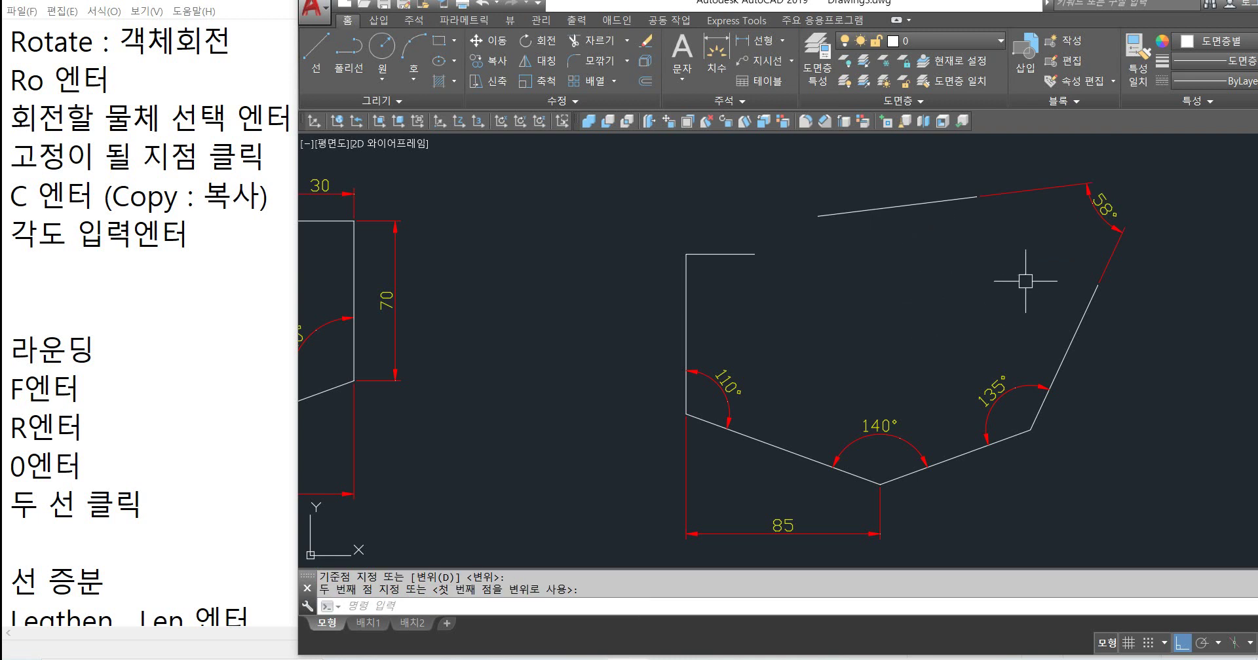
key(Return)
click(903, 206)
key(Return)
click(899, 270)
click(917, 347)
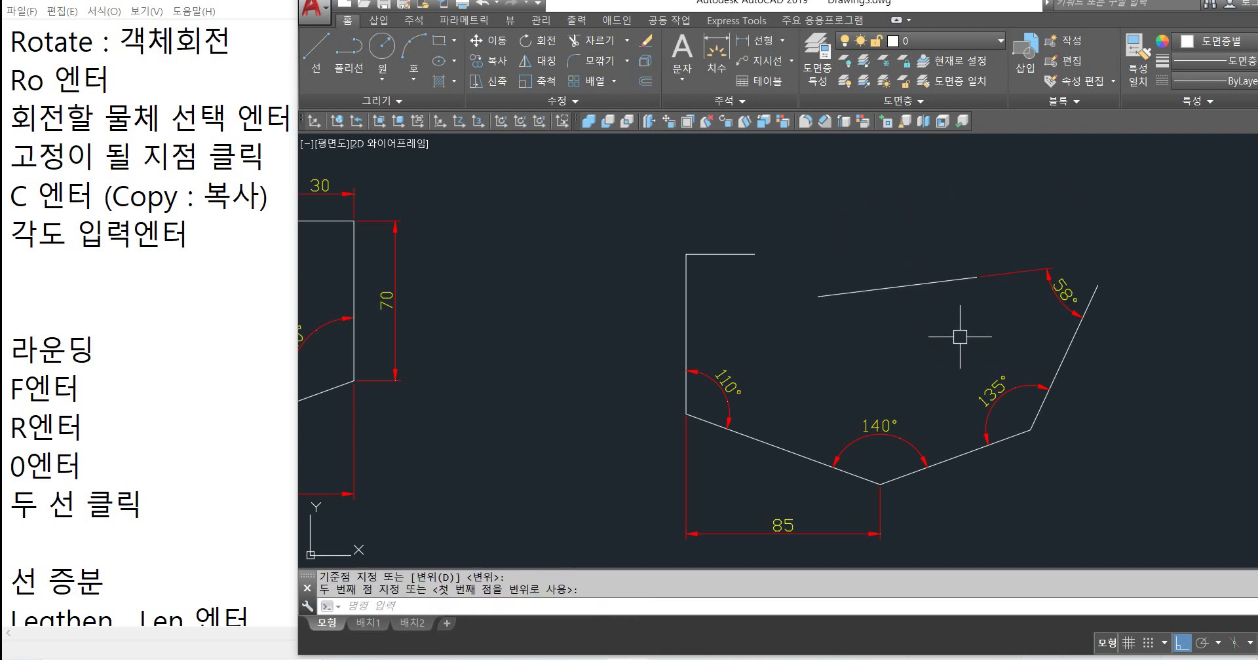
key(Return)
click(914, 285)
key(Return)
click(914, 254)
click(888, 178)
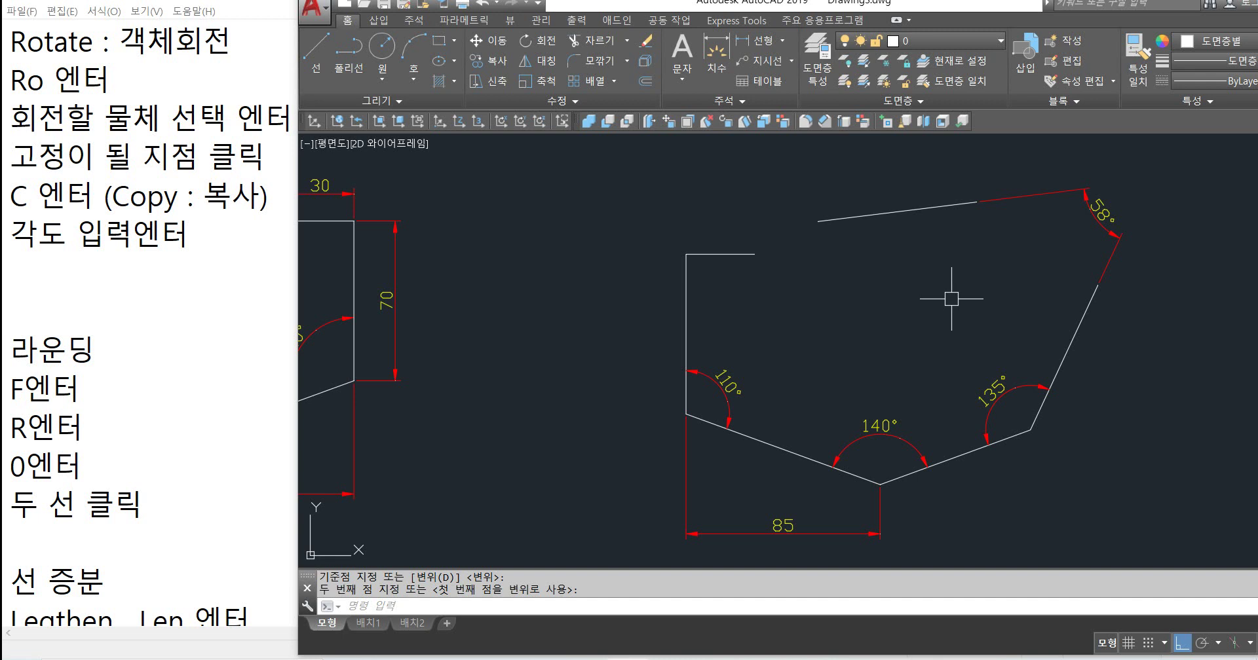
Step: Move the sloping upper line by its left endpoint onto the right end of the short upper horizontal line
text(m)
key(Return)
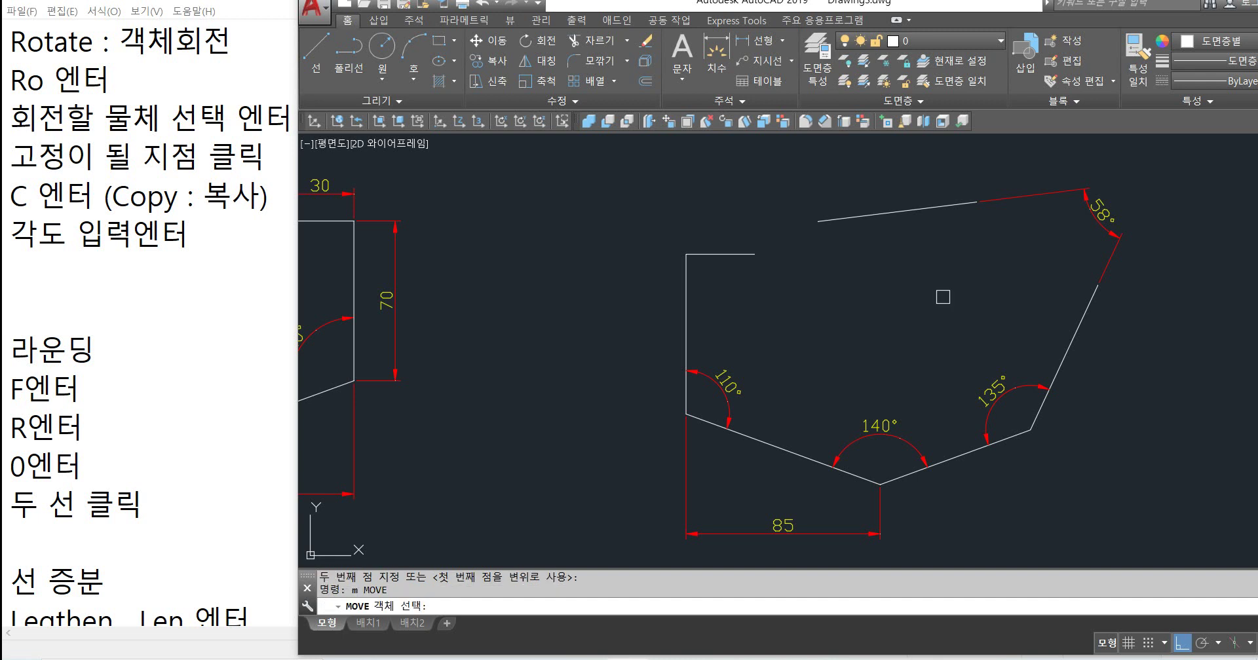
click(893, 214)
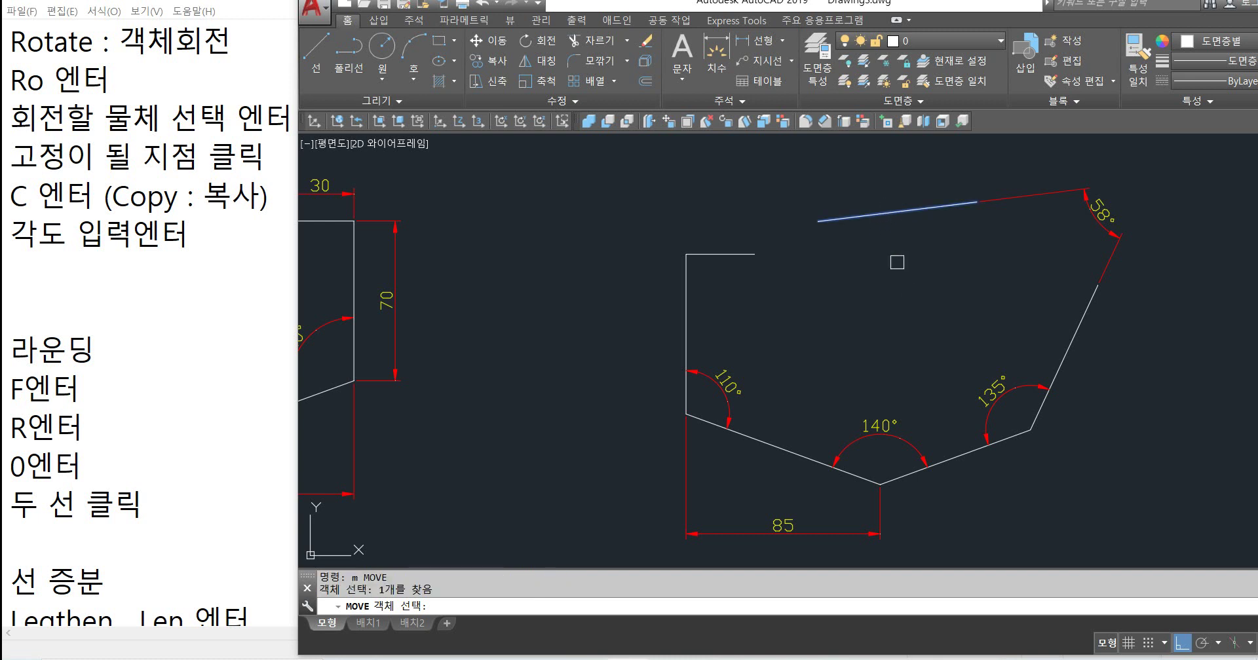
key(Return)
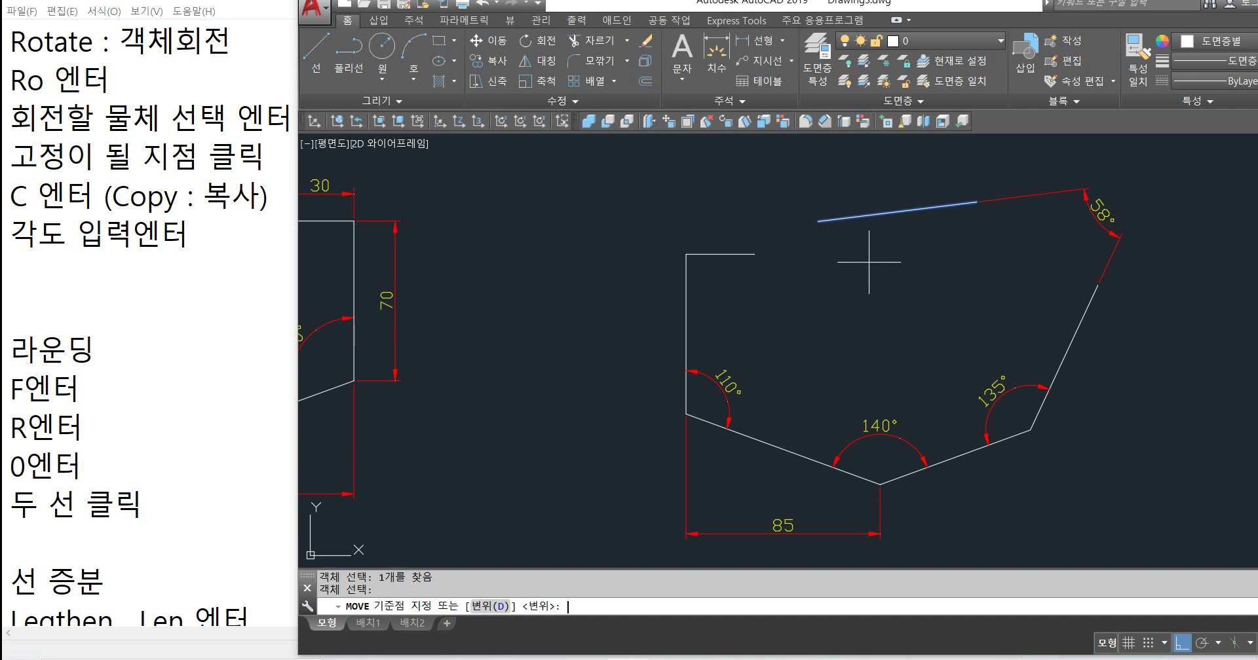
click(823, 223)
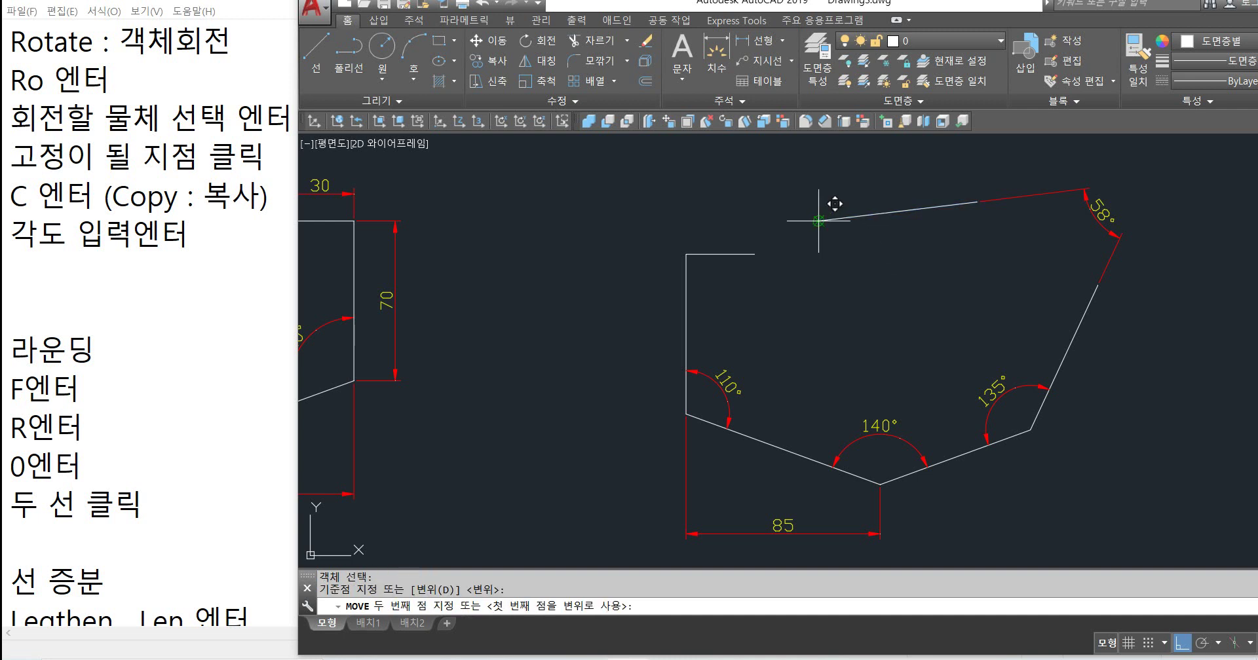
click(753, 255)
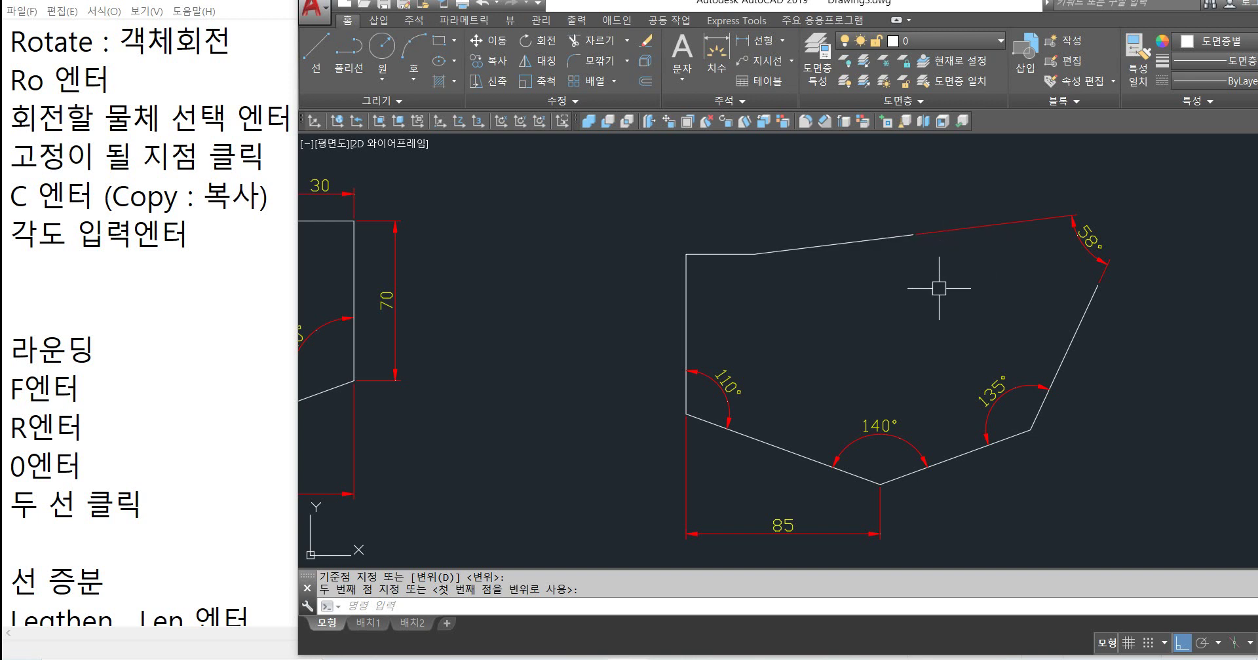
Step: Erase the 58° angular dimension between the sloping upper line and the steep right line
click(1068, 346)
click(883, 245)
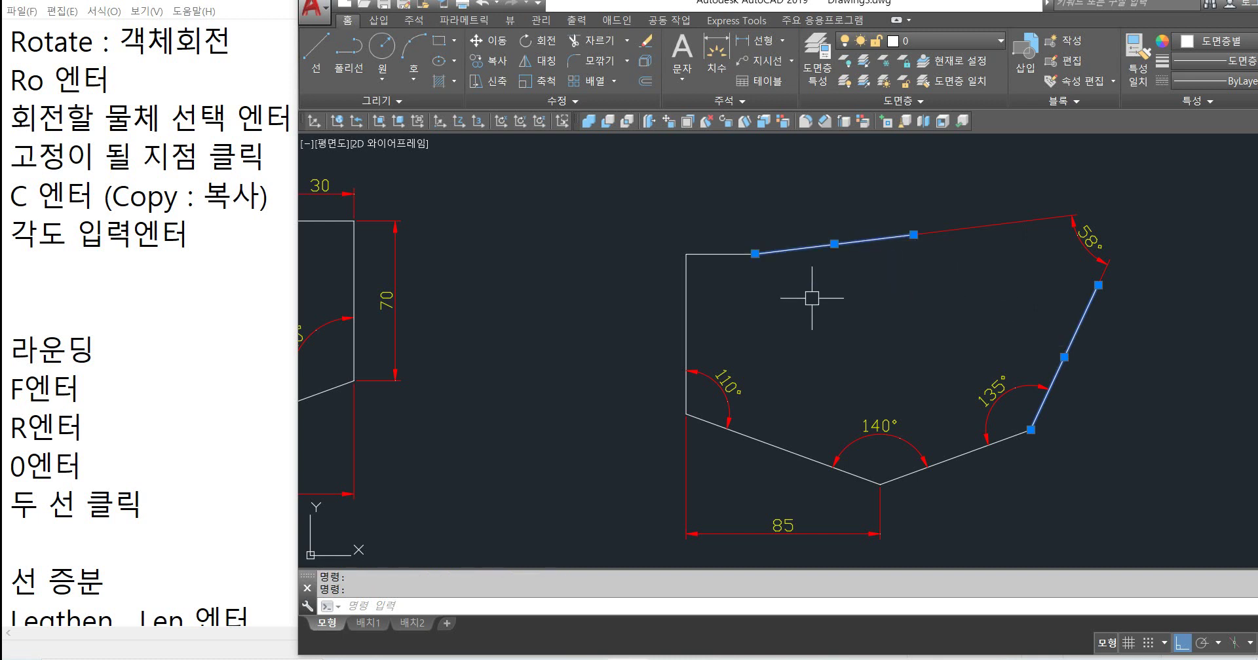
key(Escape)
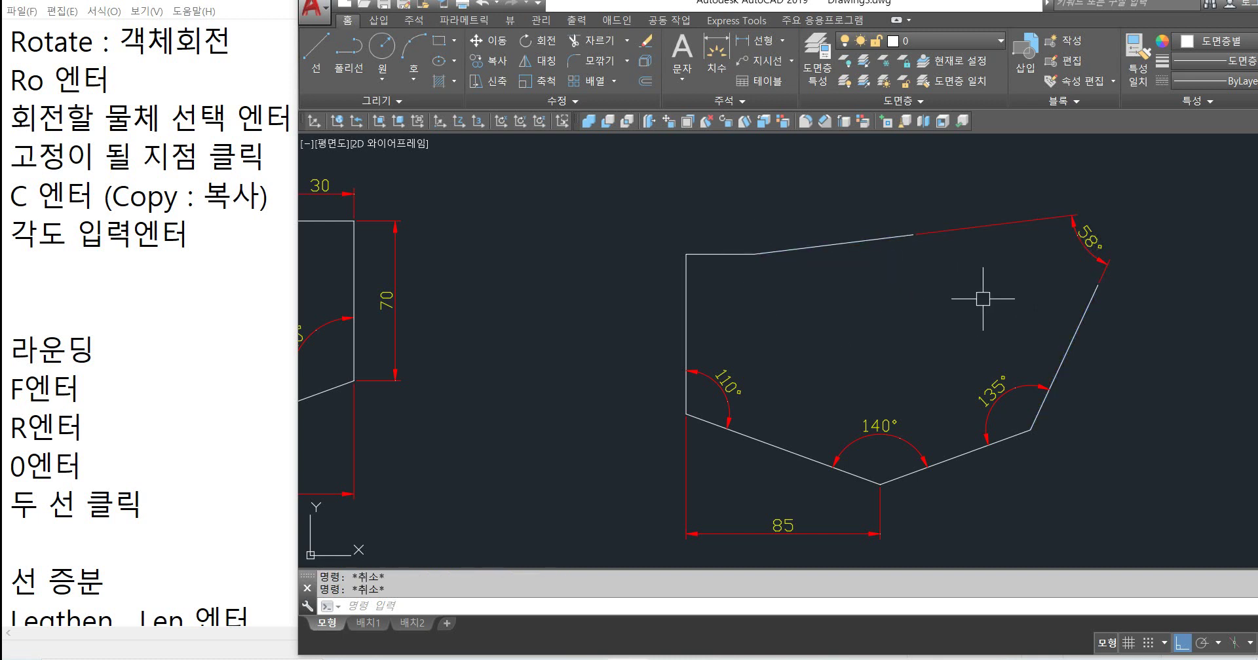
click(1076, 239)
key(Delete)
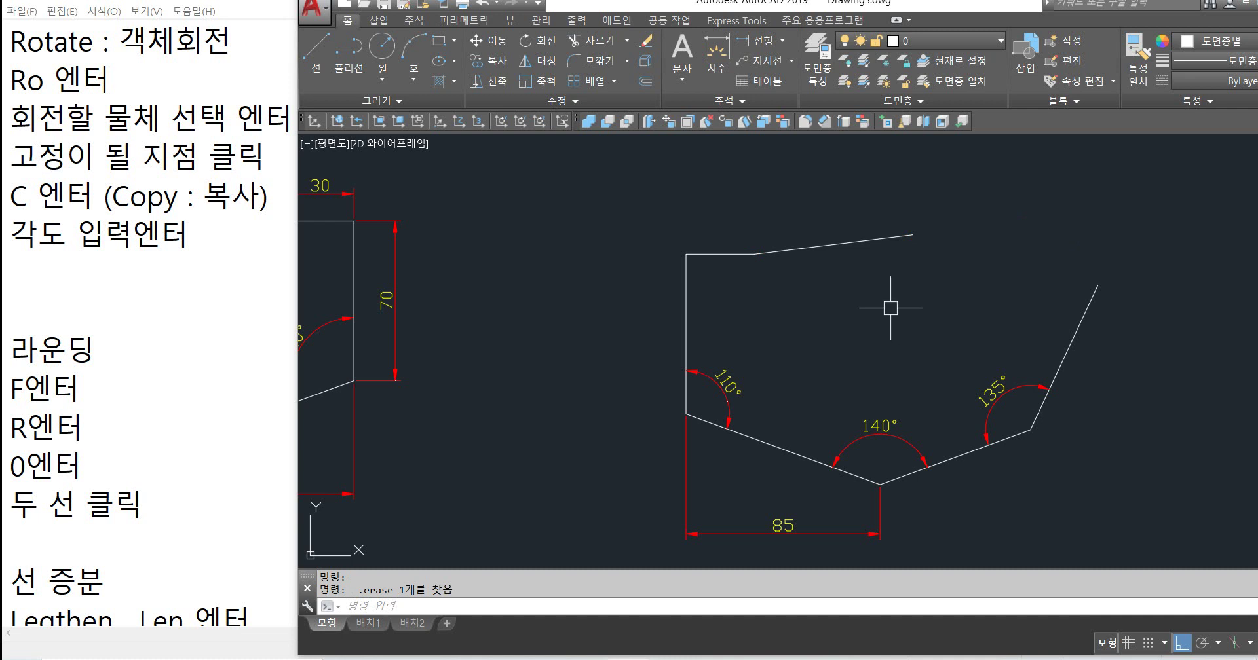
Step: Examine the two lines meeting at 58° in the original figure and the radius 0 fillet notes in Notepad, and return to the drawing
scroll(714, 314, down, 4)
scroll(724, 324, up, 2)
middle_drag(556, 296, 651, 332)
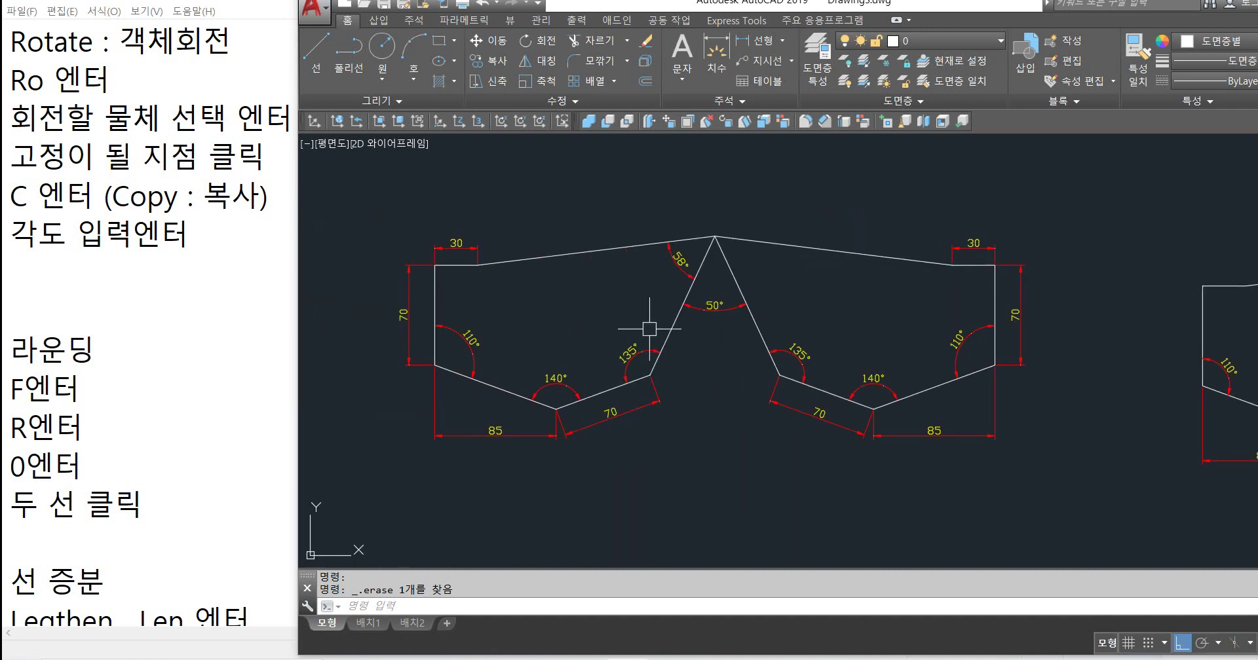
click(562, 256)
click(664, 331)
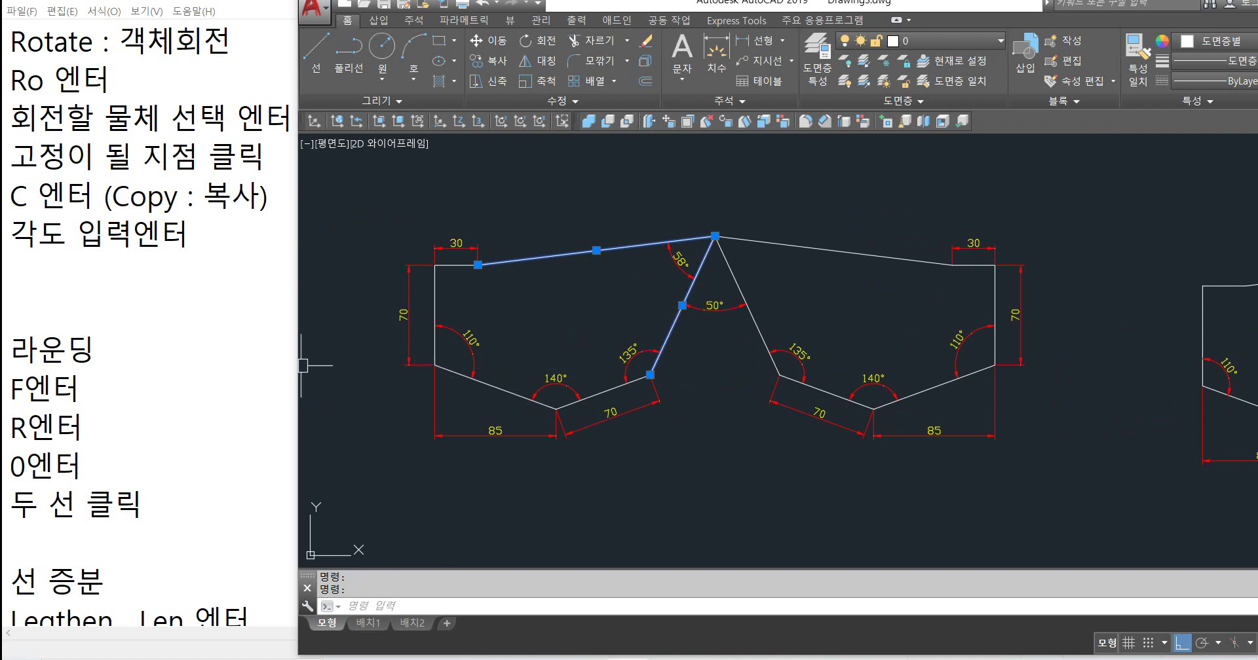
drag(11, 349, 143, 504)
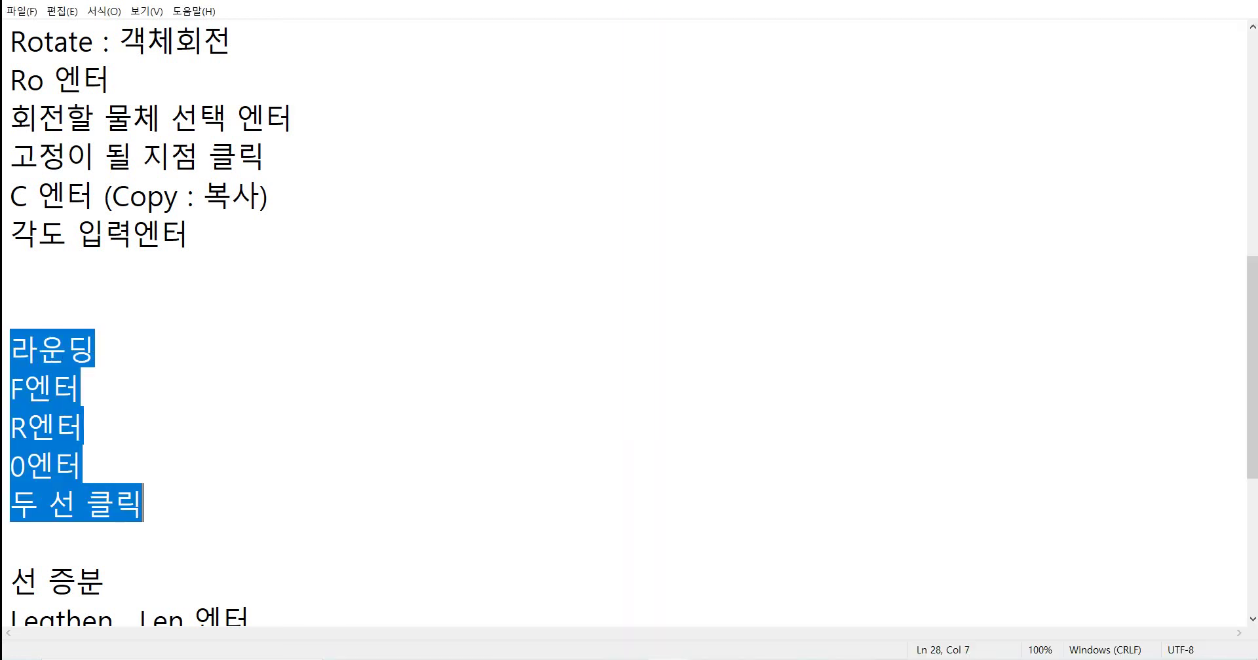
key(alt+Tab)
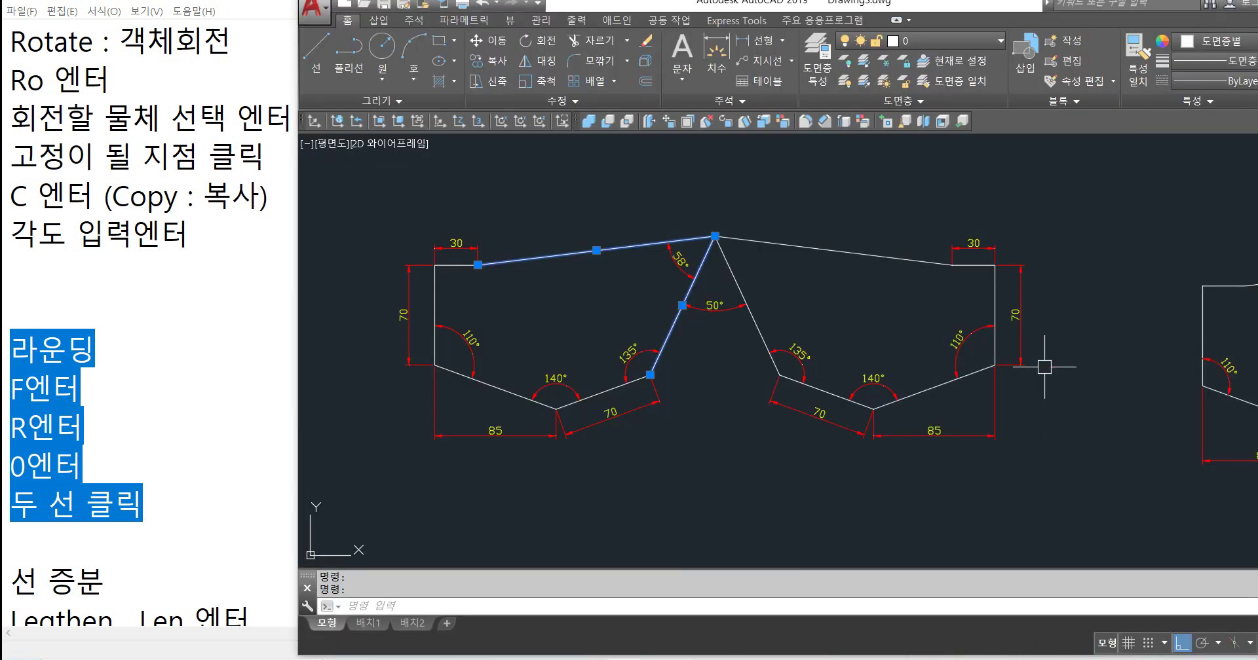
Step: Fillet the sloping upper line and the steep right line with radius 0 so they meet at a sharp corner
scroll(1067, 335, up, 5)
text(f)
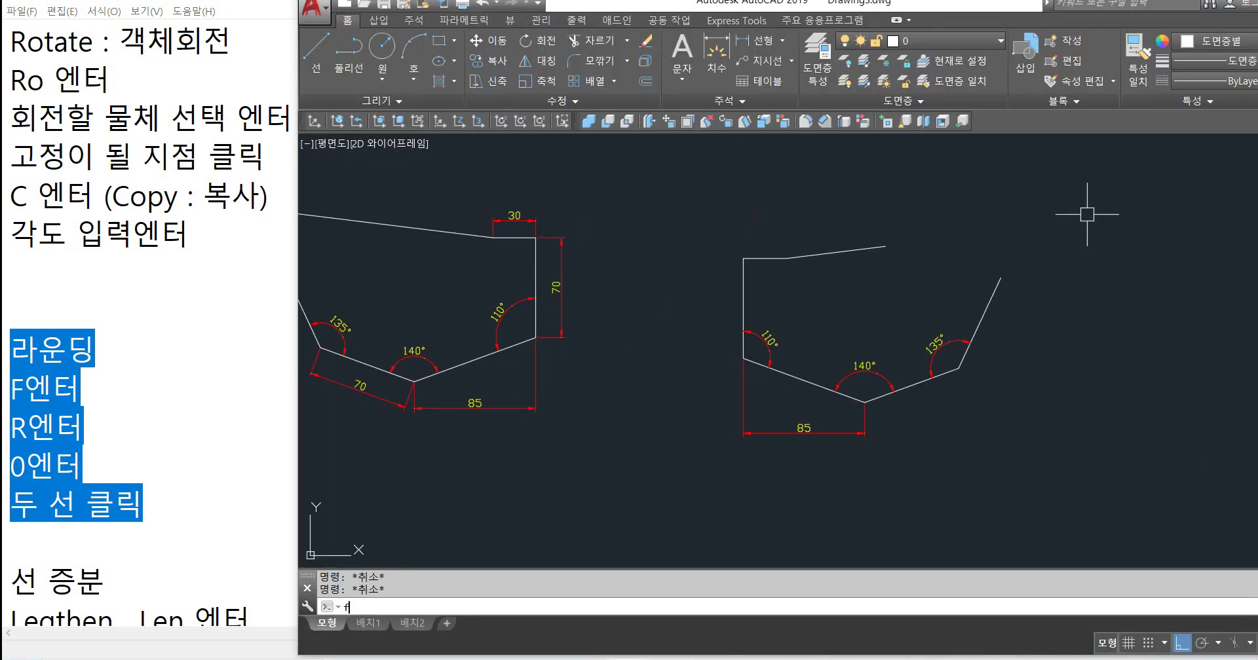
key(Return)
text(r)
key(Return)
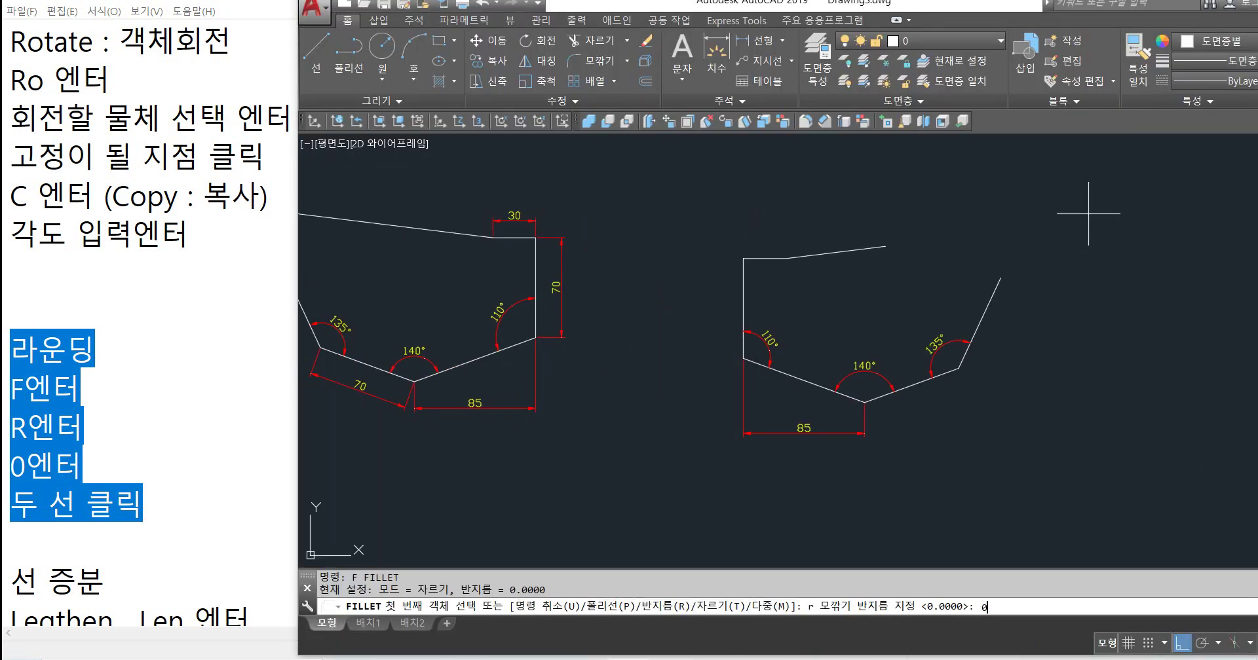
text(0)
key(Return)
click(881, 247)
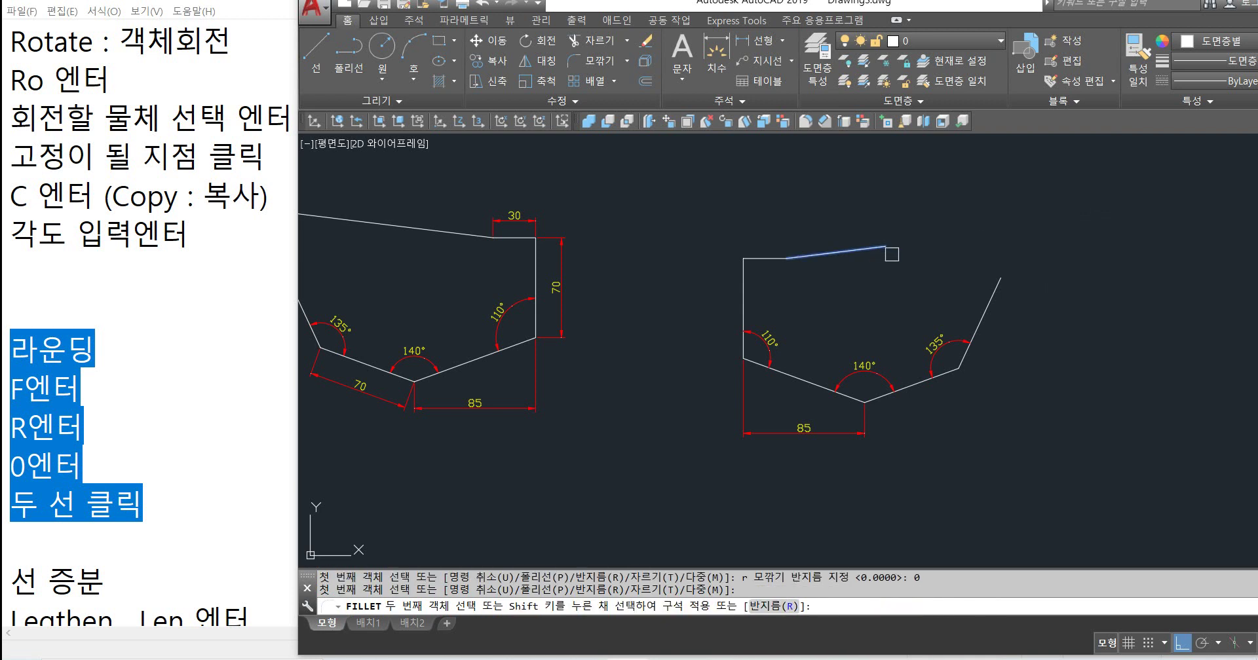
click(983, 298)
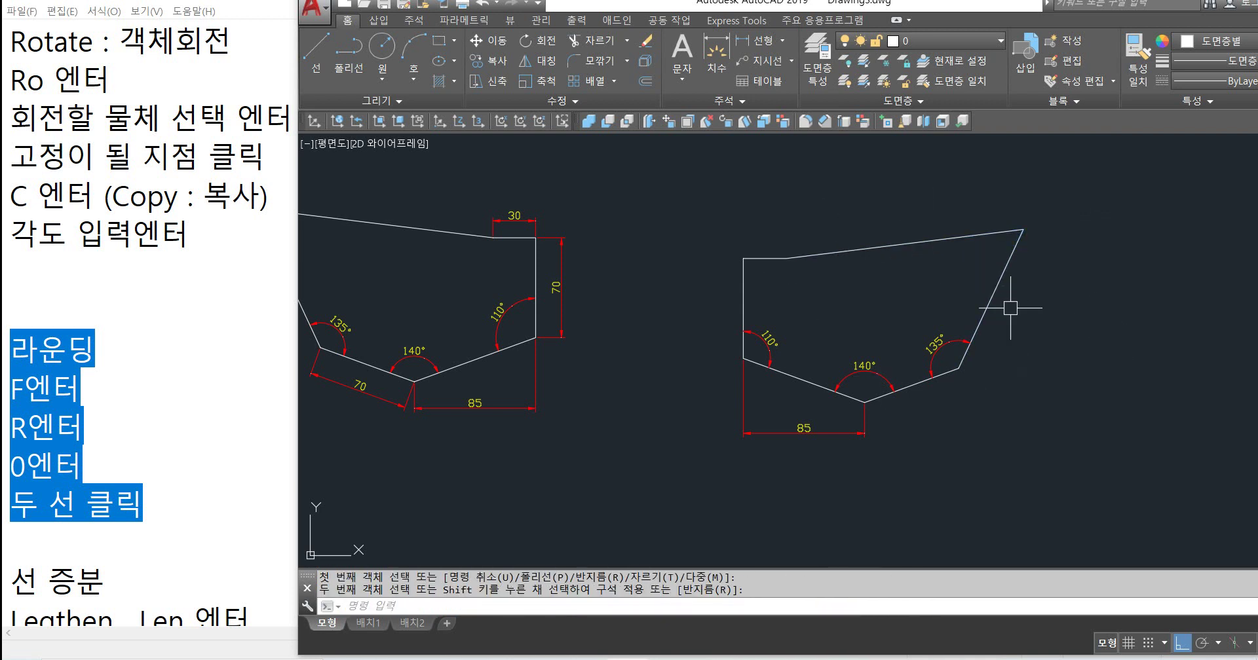
Step: Add an angular dimension inside the corner between the steep right line and the sloping upper line
text(dan)
key(Return)
click(994, 282)
click(969, 237)
click(971, 270)
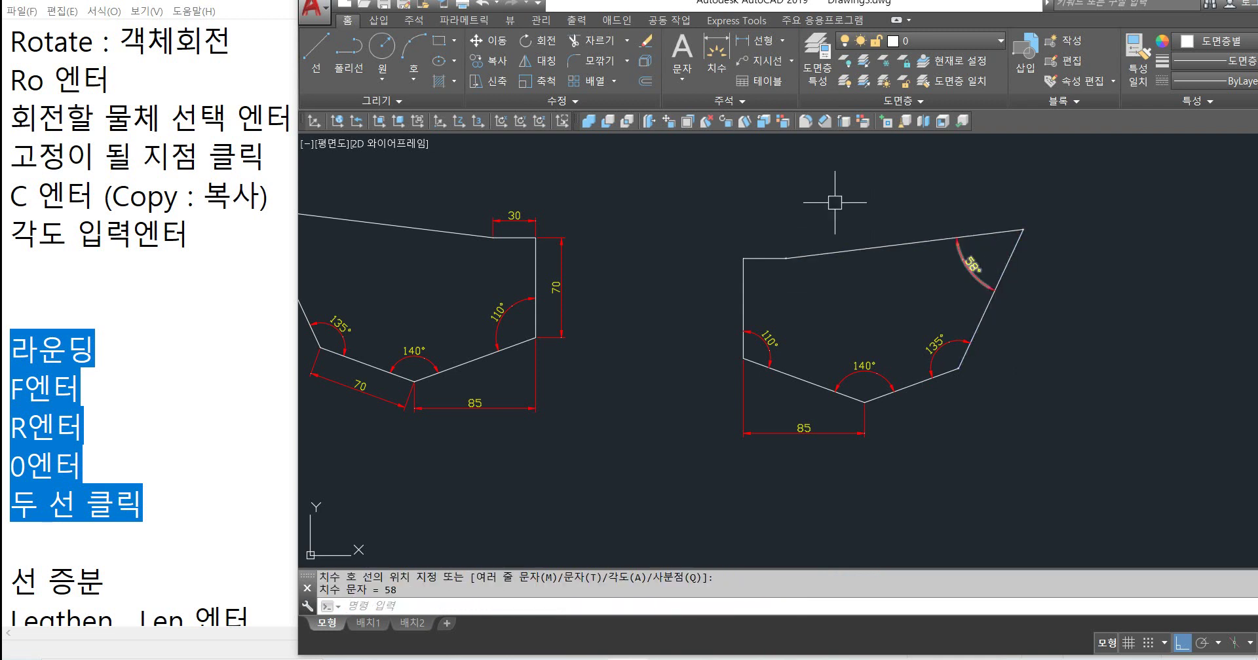
Step: Examine the Lengthen command notes below the fillet notes in Notepad, and return to the drawing
middle_drag(871, 289, 960, 310)
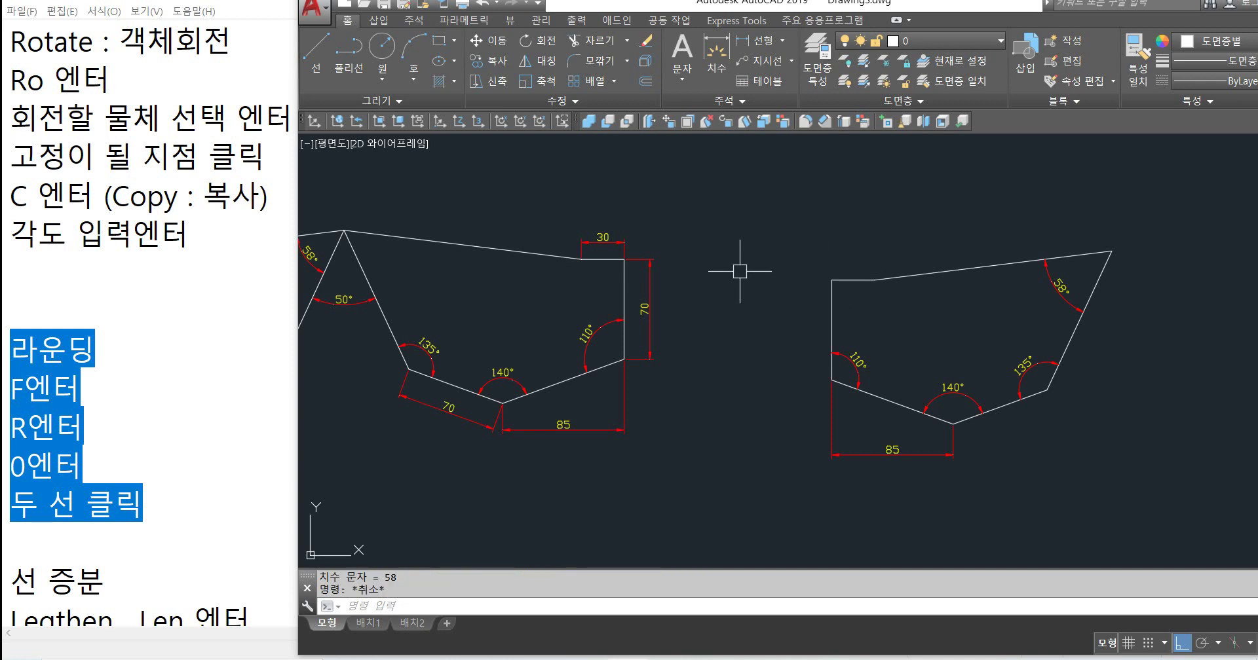
click(292, 462)
scroll(622, 321, down, 2)
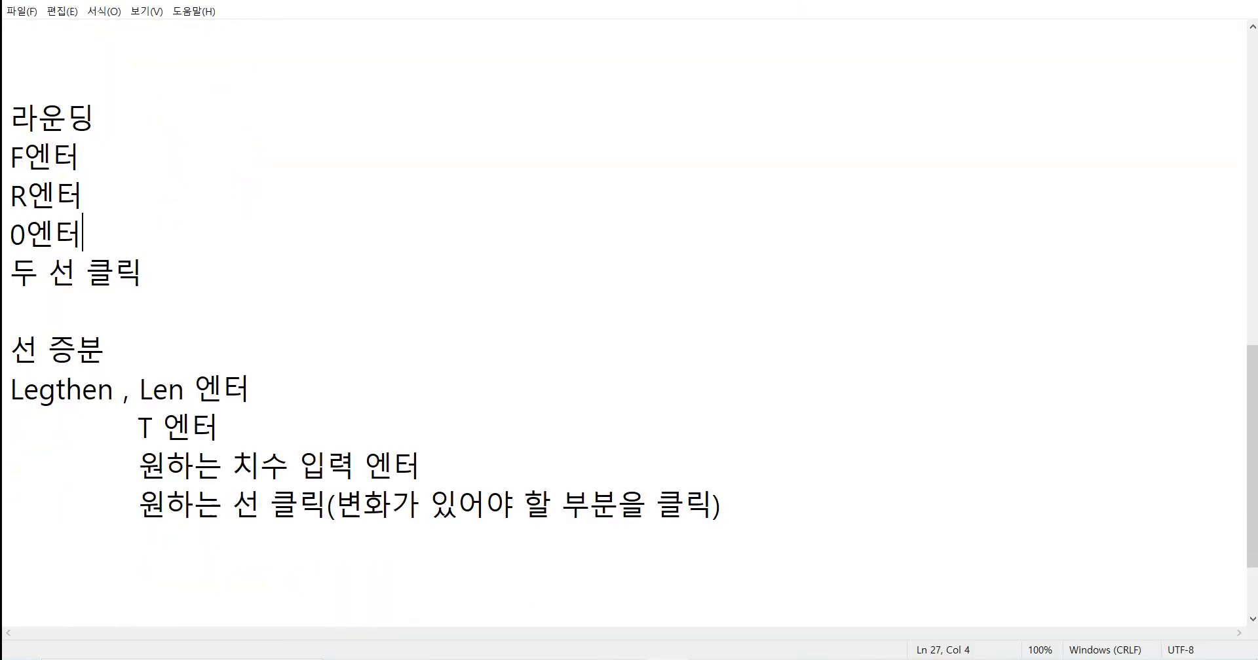
key(alt+Tab)
Step: Examine the redrawn outline by highlighting its left vertical line, both lower sloping lines, steep right line and sloping upper line
middle_drag(1254, 286, 1207, 286)
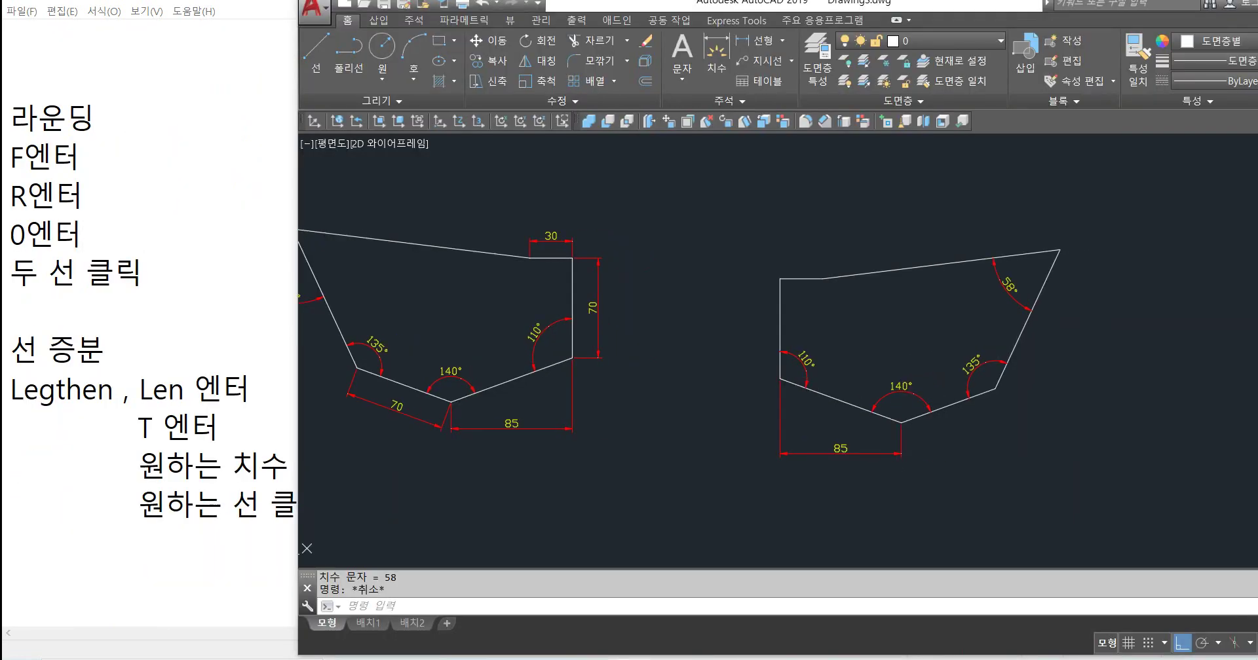
middle_drag(567, 337, 780, 348)
scroll(453, 267, up, 4)
scroll(541, 289, down, 4)
middle_drag(848, 367, 438, 362)
scroll(646, 351, up, 2)
click(602, 324)
click(683, 450)
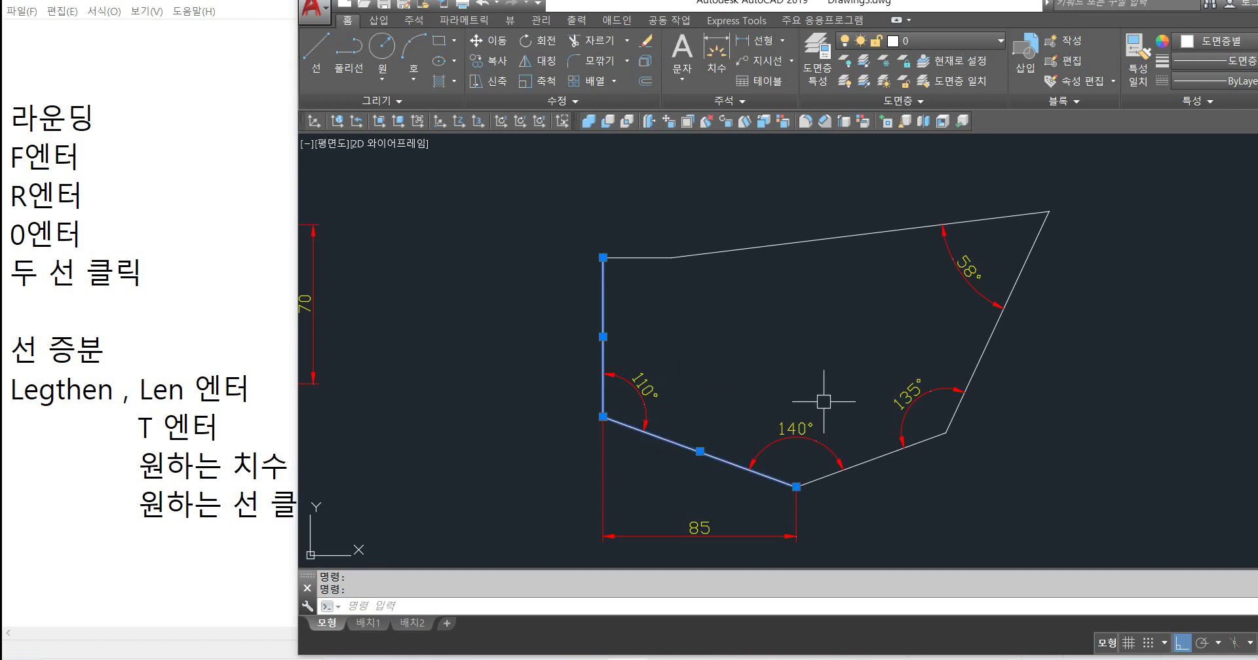
click(859, 463)
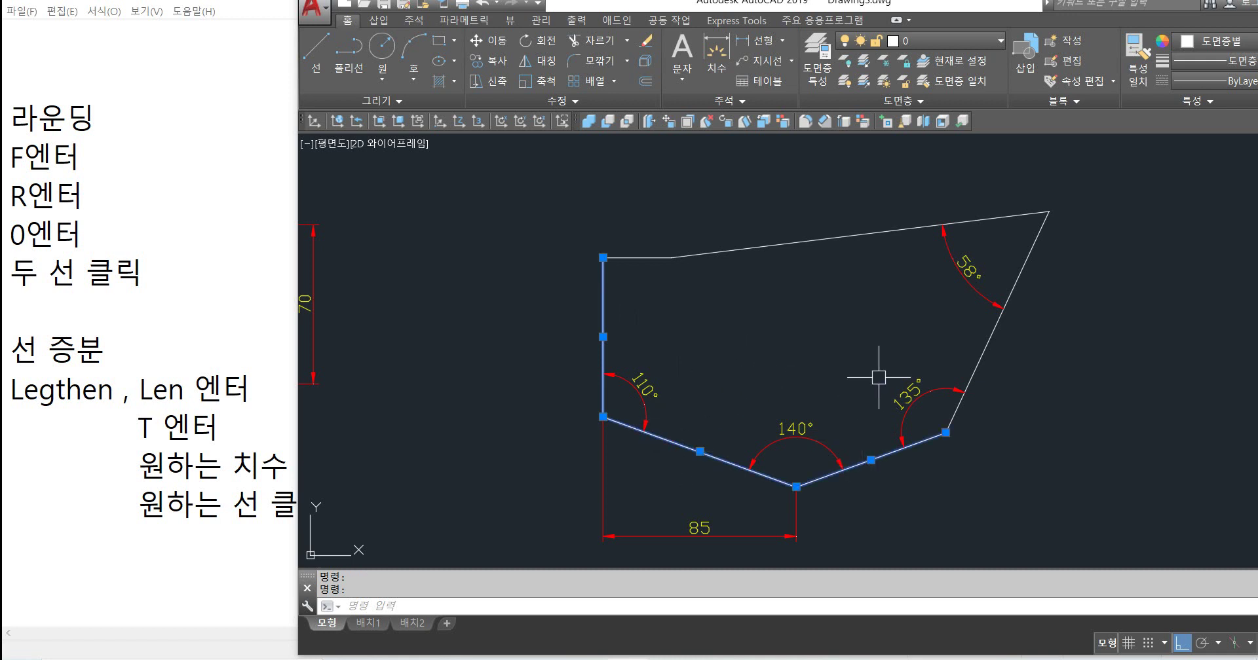
click(981, 353)
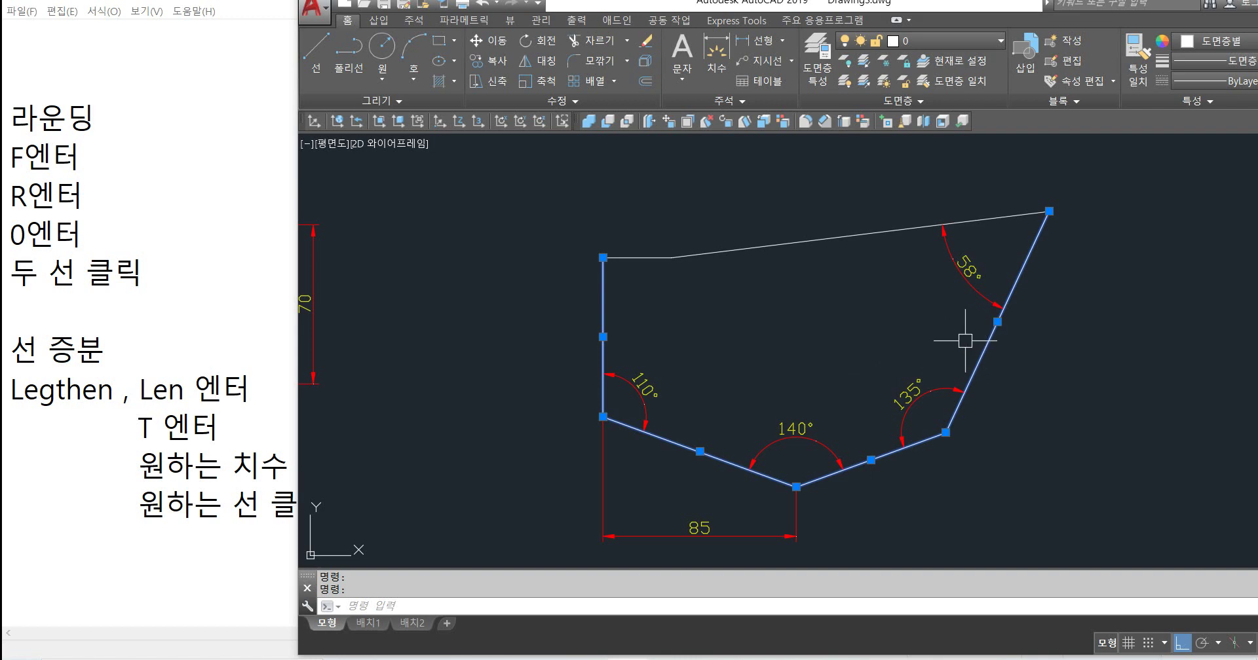
click(913, 227)
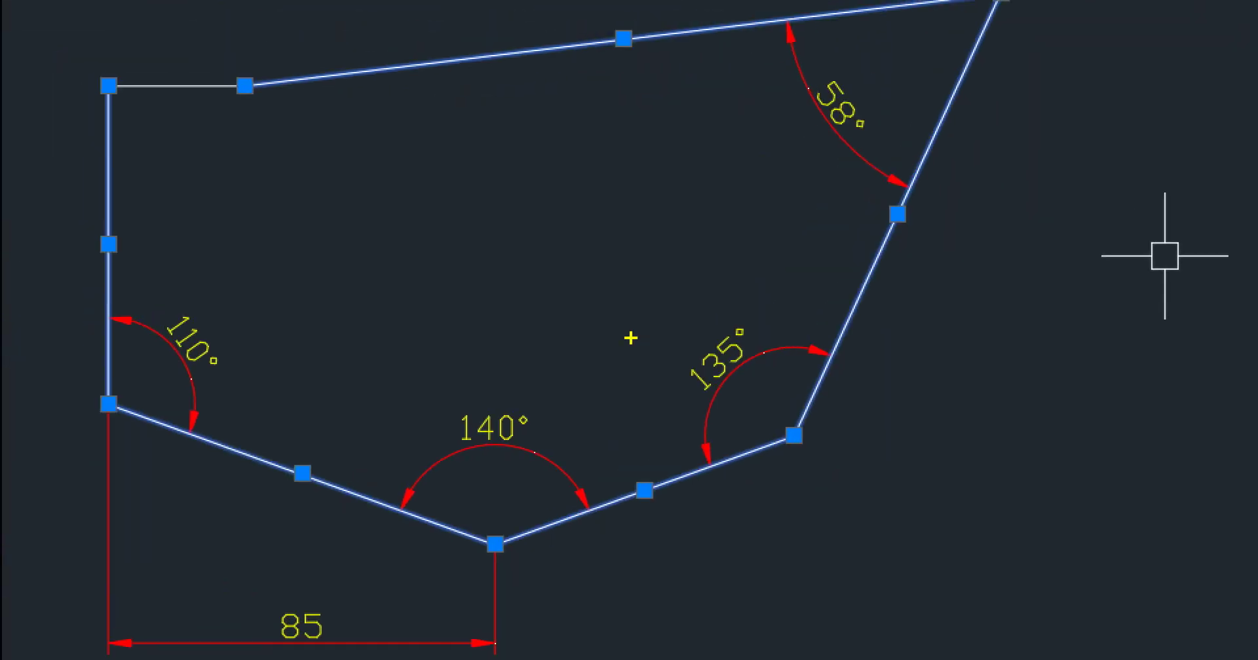
Step: Trace the rotation directions at the 110°, 140°, 135° and 58° corners of the redrawn figure
mouse_move(121, 272)
mouse_down()
mouse_move(231, 399)
mouse_move(265, 384)
mouse_up()
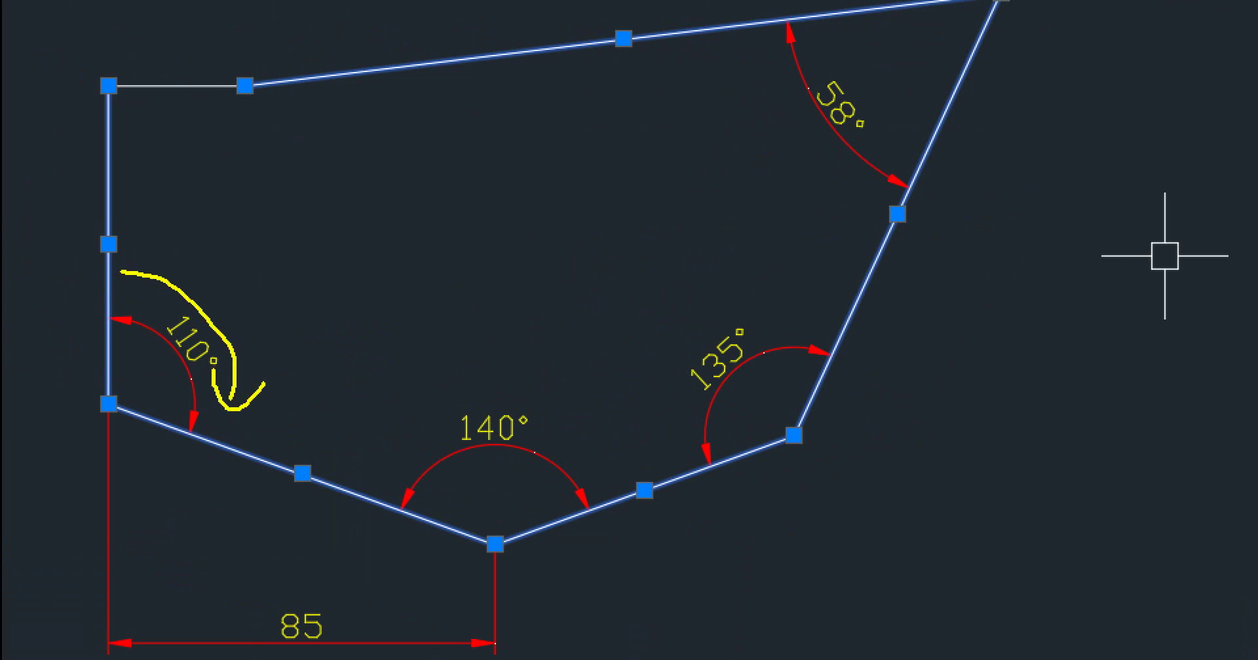
mouse_move(391, 503)
mouse_down()
mouse_move(462, 413)
mouse_move(593, 488)
mouse_up()
drag(598, 445, 601, 502)
drag(601, 502, 550, 479)
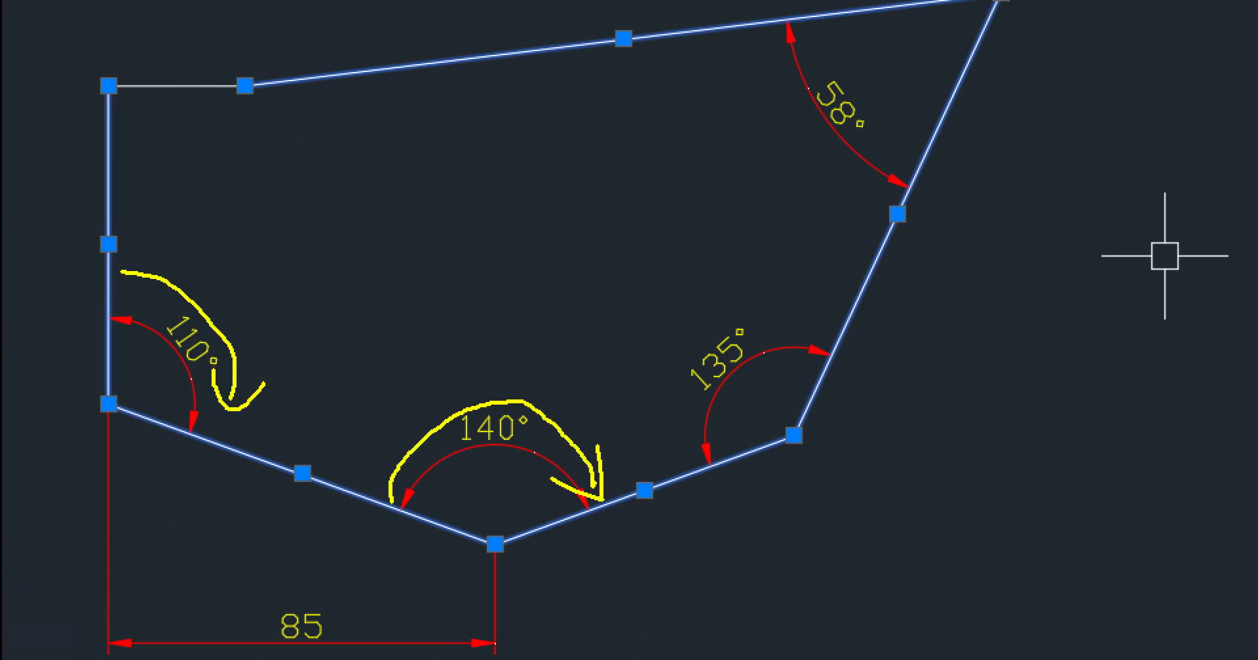
mouse_move(709, 468)
mouse_down()
mouse_move(711, 399)
mouse_move(816, 383)
mouse_move(790, 414)
mouse_up()
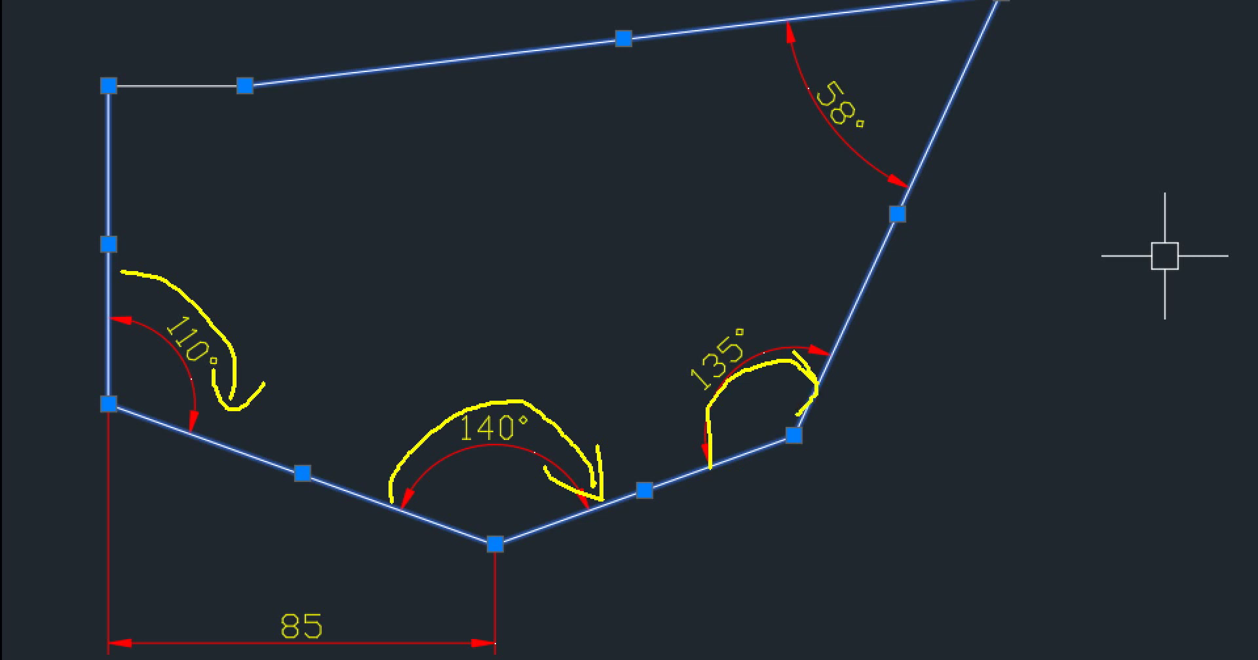
mouse_move(903, 189)
mouse_down()
mouse_move(852, 199)
mouse_move(753, 59)
mouse_move(718, 86)
mouse_up()
drag(752, 51, 790, 63)
key(Escape)
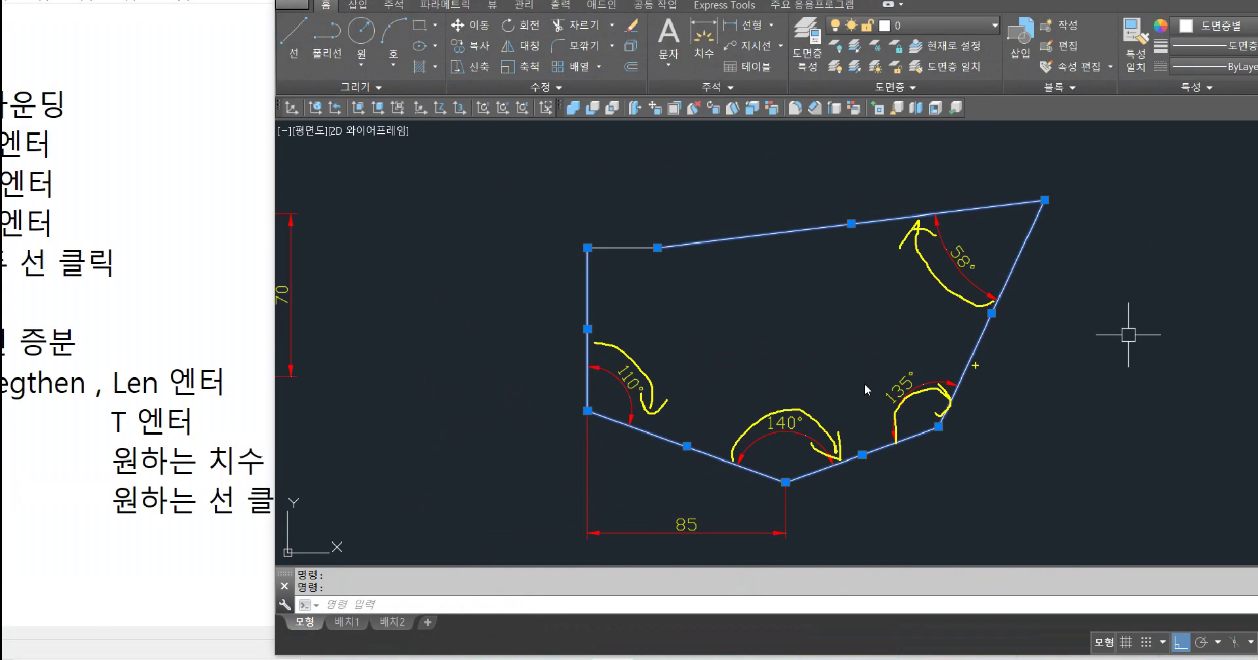
Step: Clear the line selection and compare the redrawn figure with the original symmetrical figure around its apex
middle_drag(902, 337, 823, 308)
key(Escape)
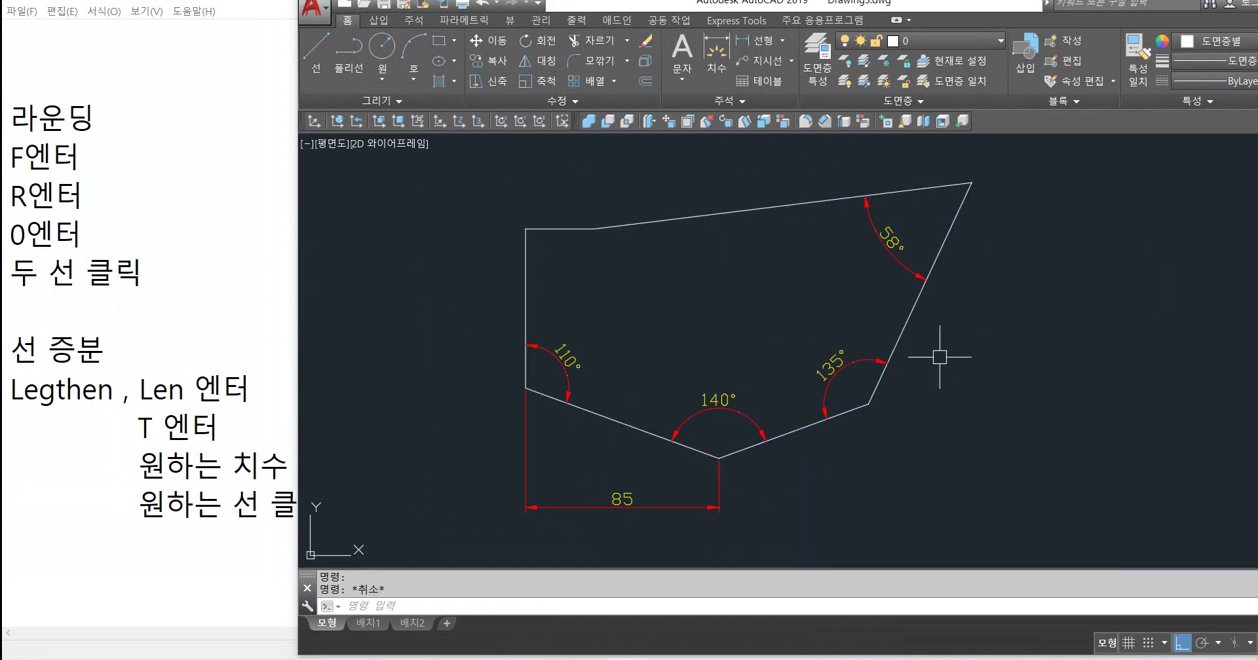
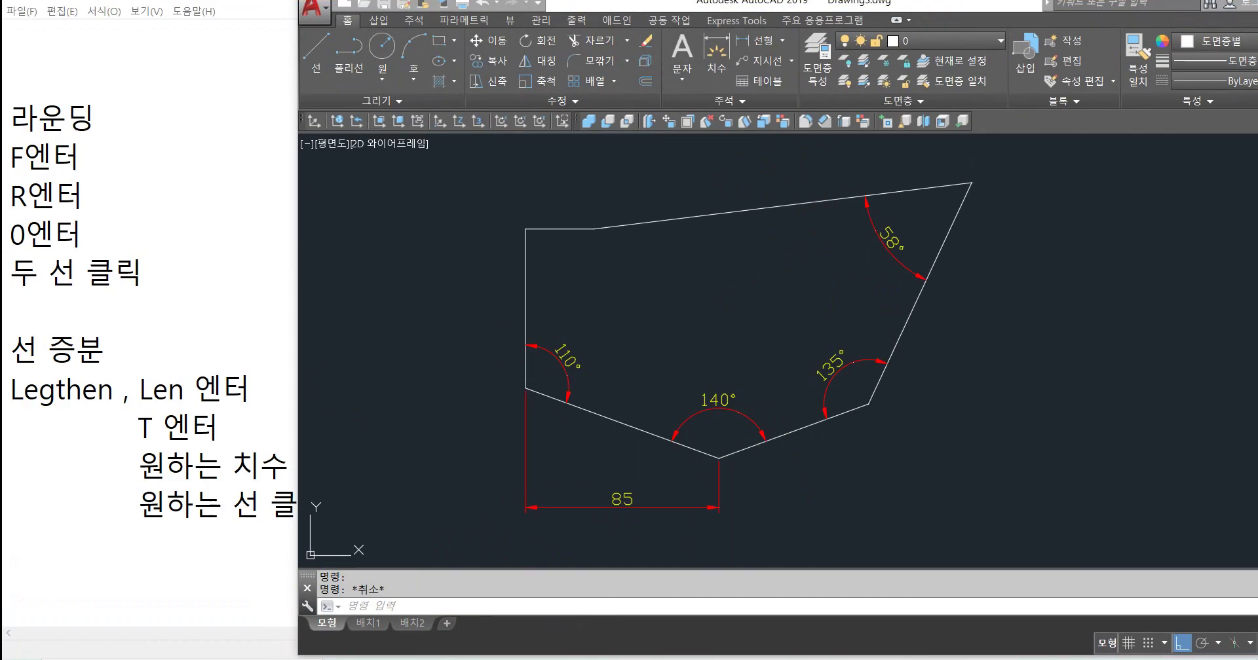
scroll(581, 456, down, 2)
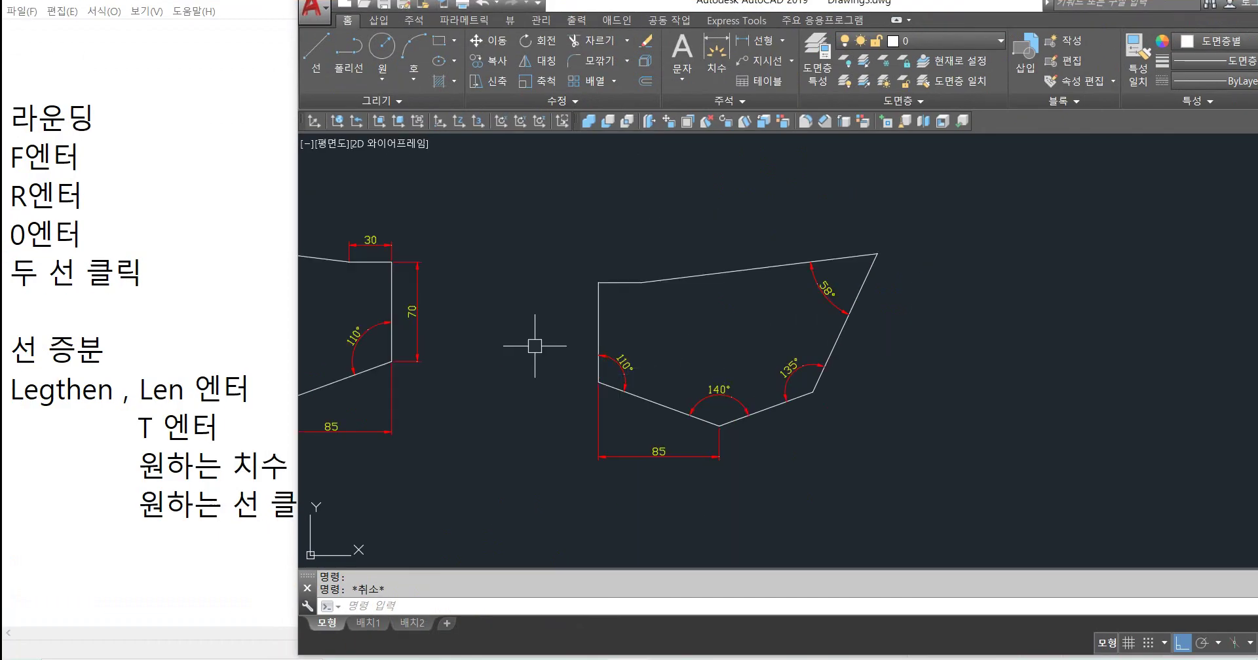
middle_drag(581, 353, 972, 367)
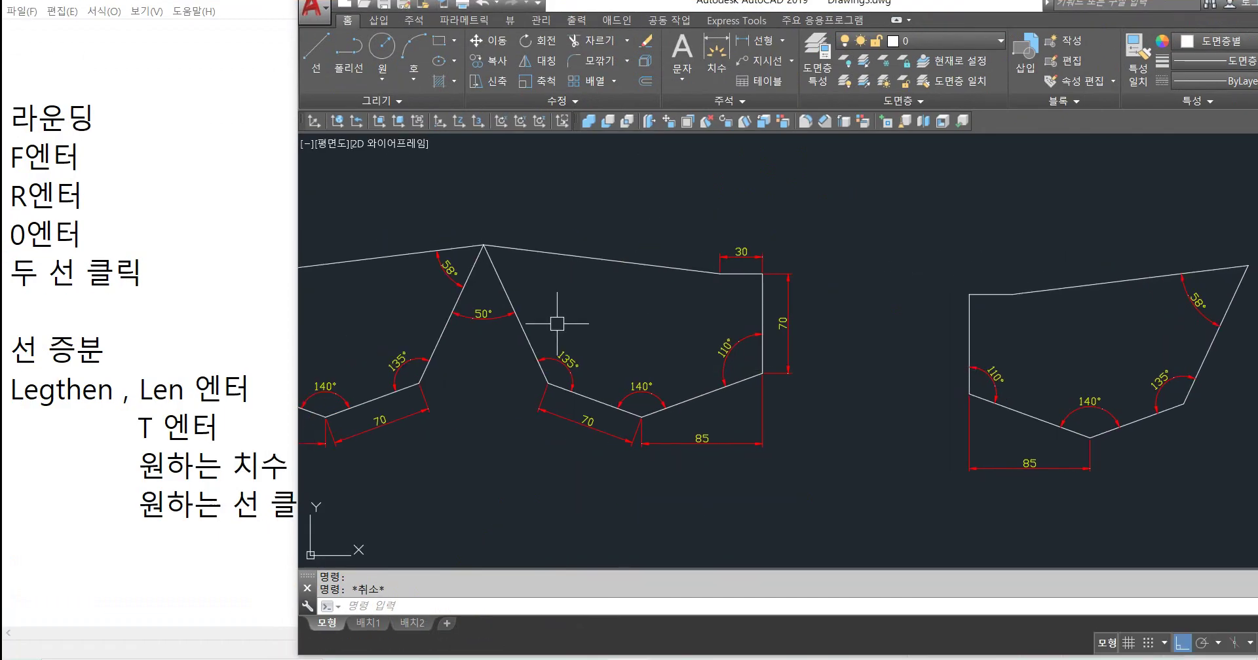
scroll(427, 273, up, 3)
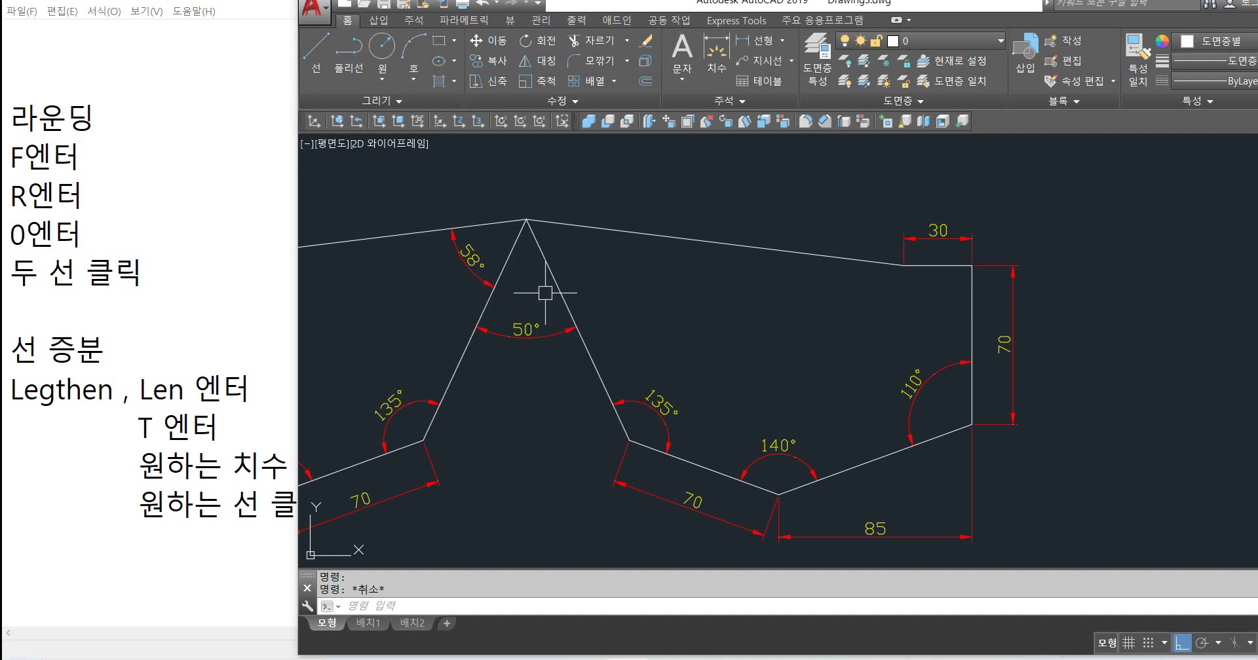
scroll(789, 275, down, 3)
scroll(1134, 357, up, 4)
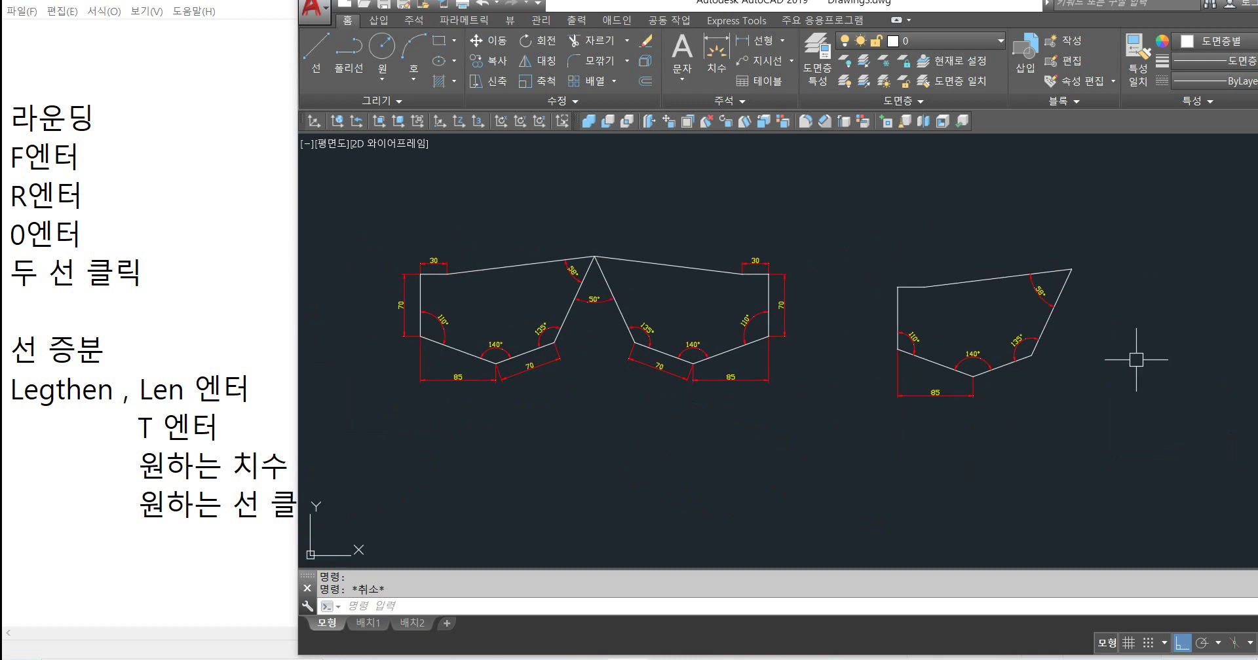
text(ro)
key(Return)
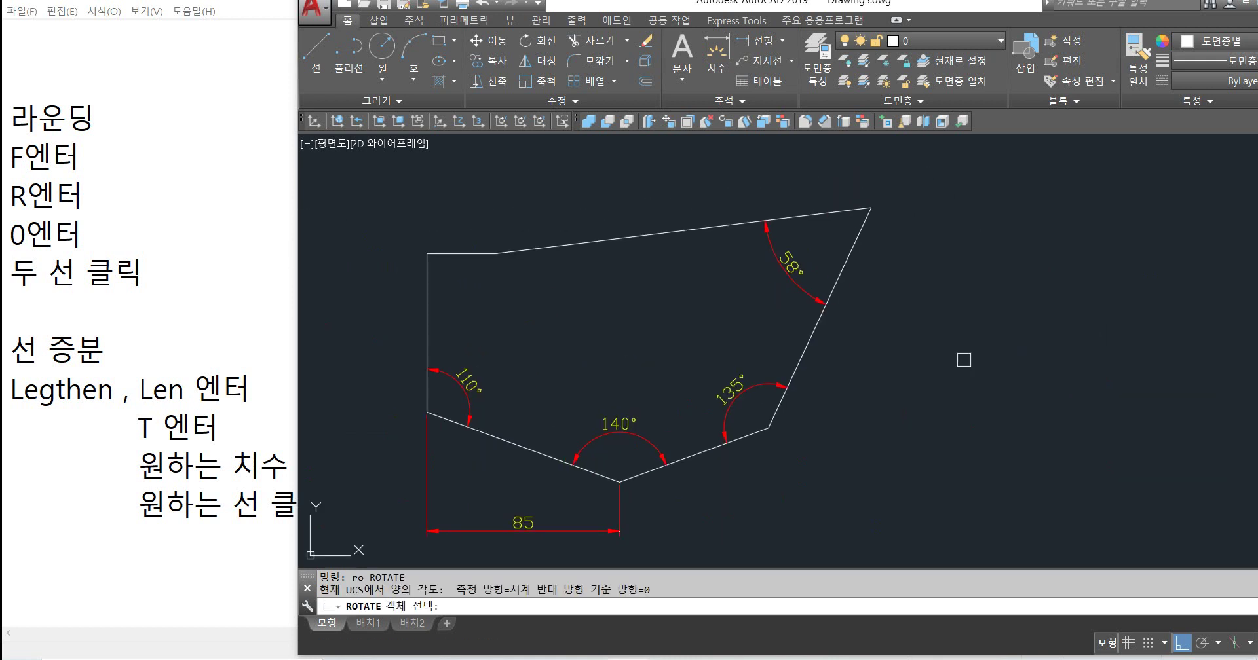
click(849, 257)
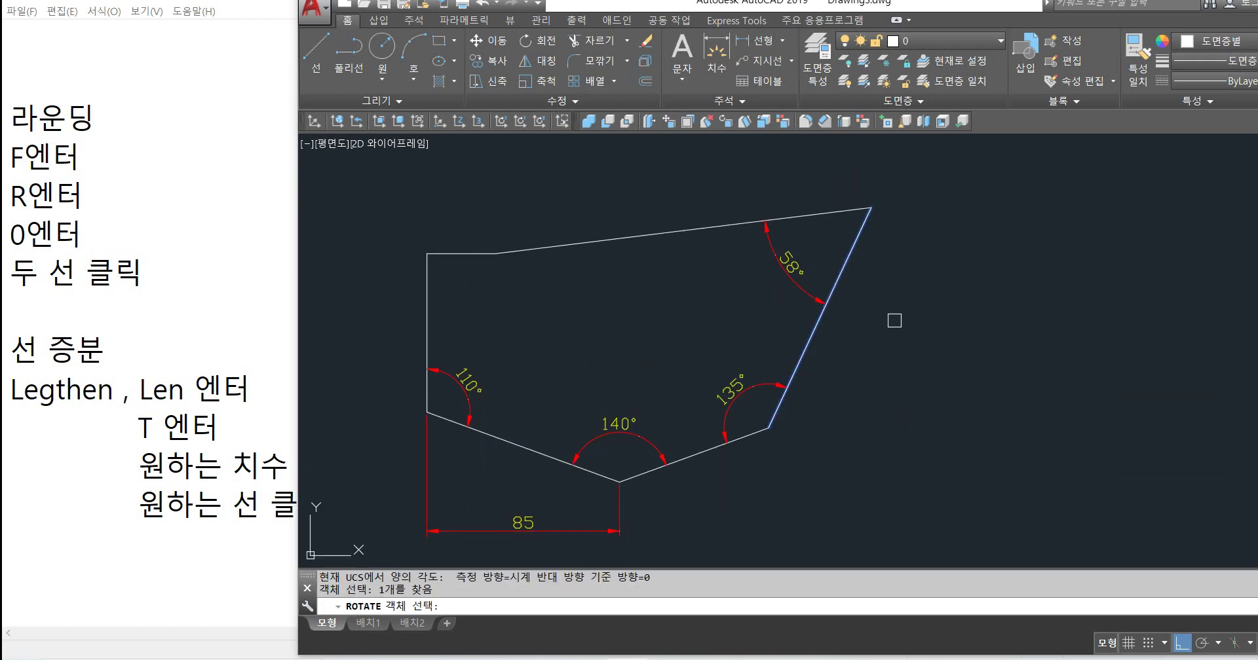
key(Return)
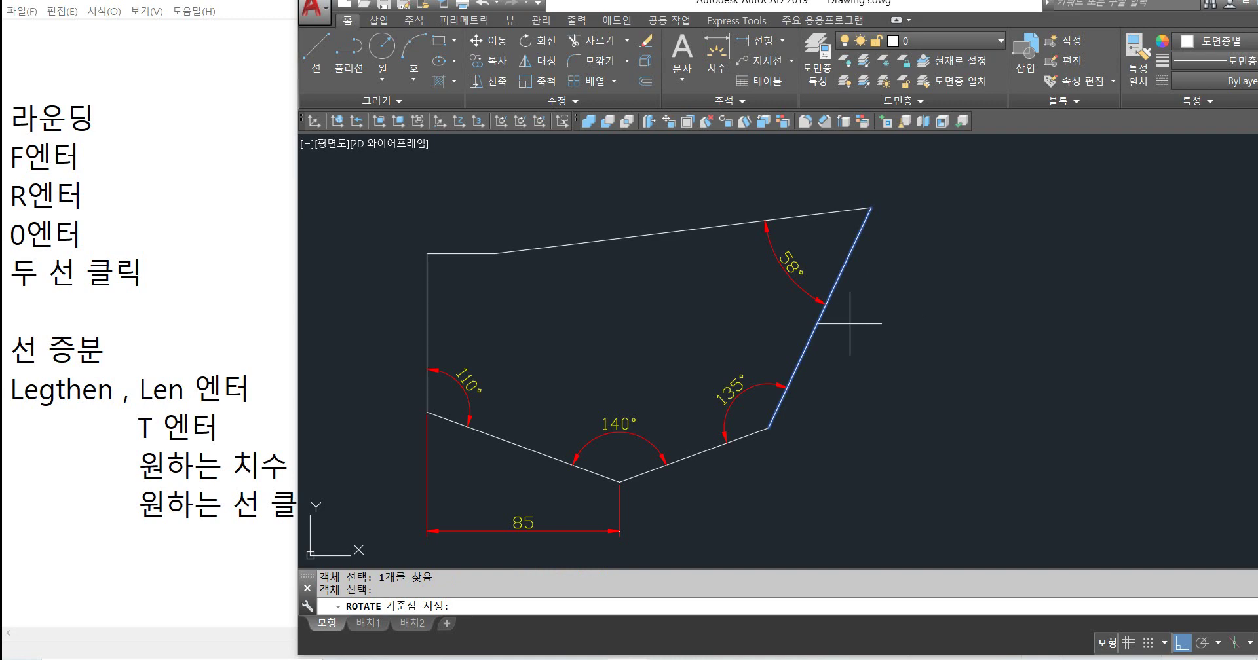
key(Escape)
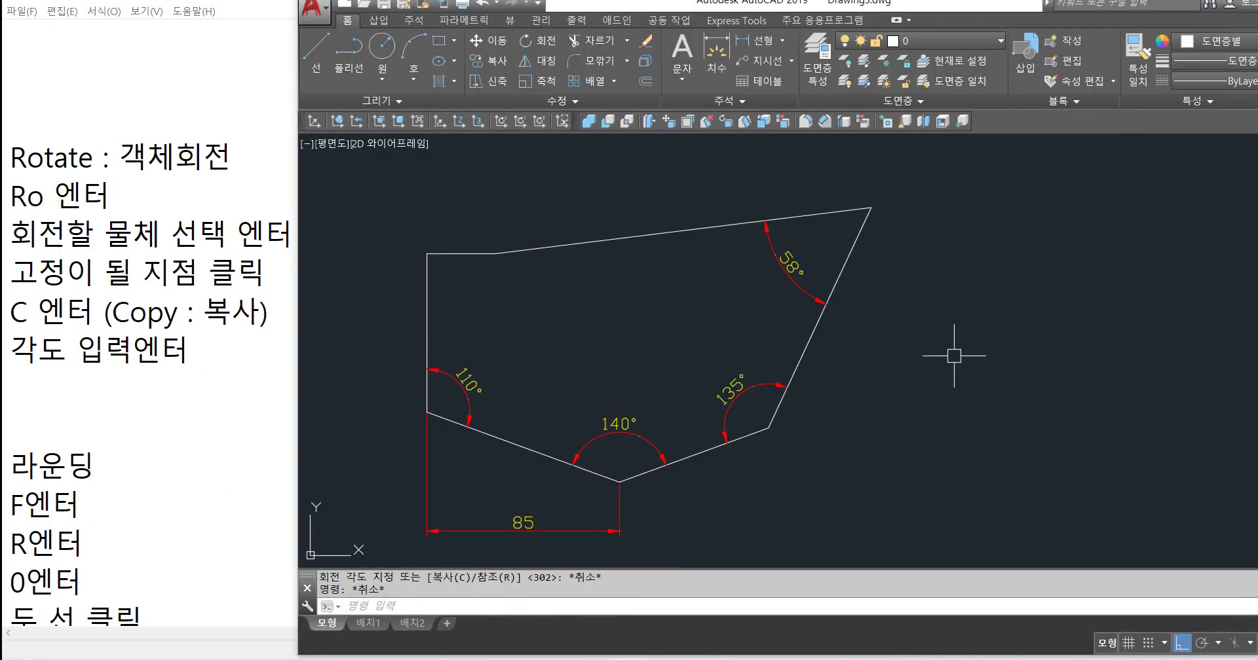
text(r)
key(Return)
key(Escape)
Step: Start rotating the steep right line about its upper endpoint with the Copy option
text(ro)
key(Return)
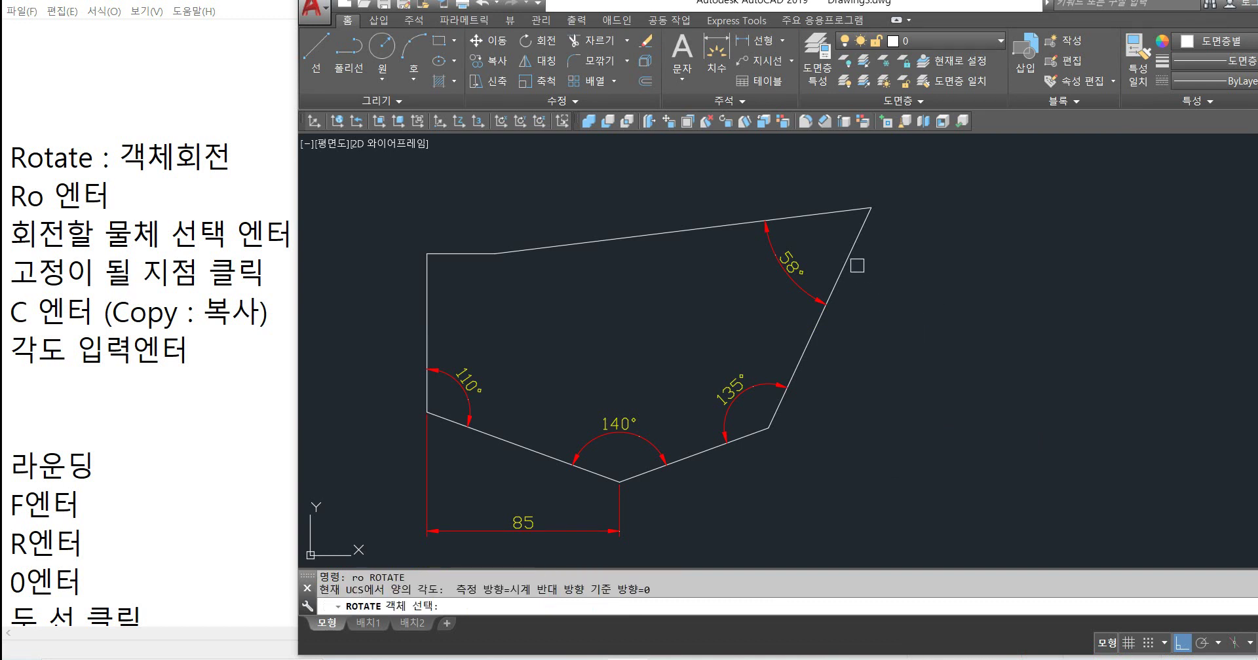
click(847, 257)
key(Return)
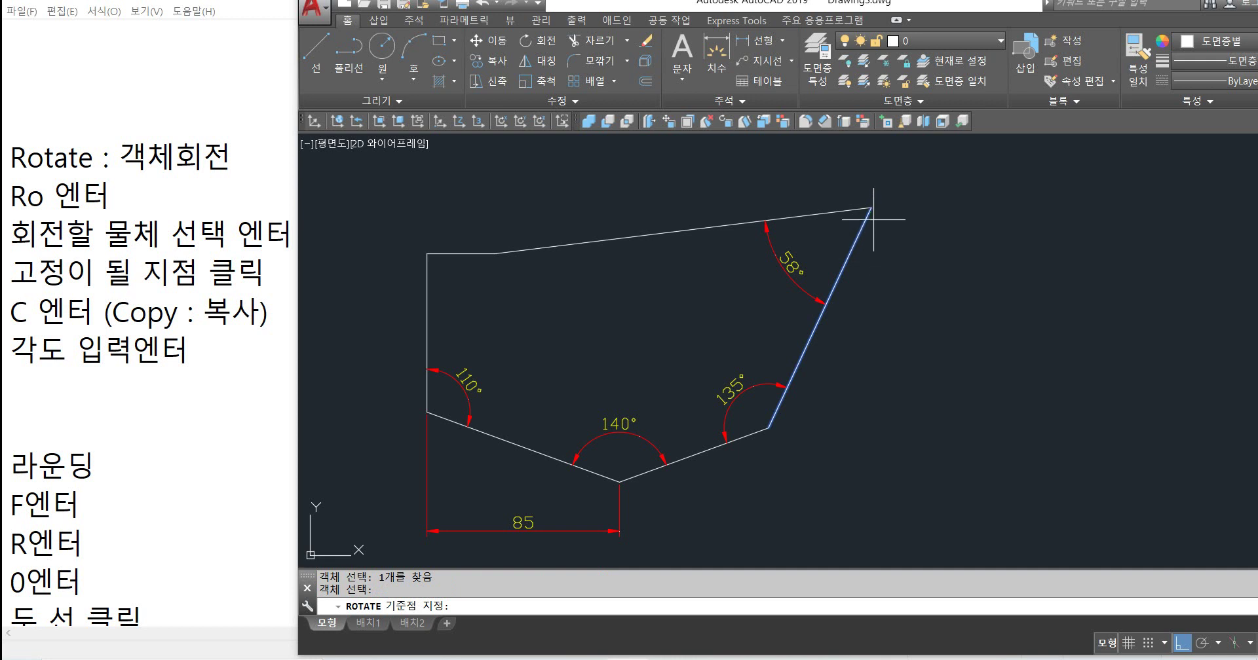
click(872, 207)
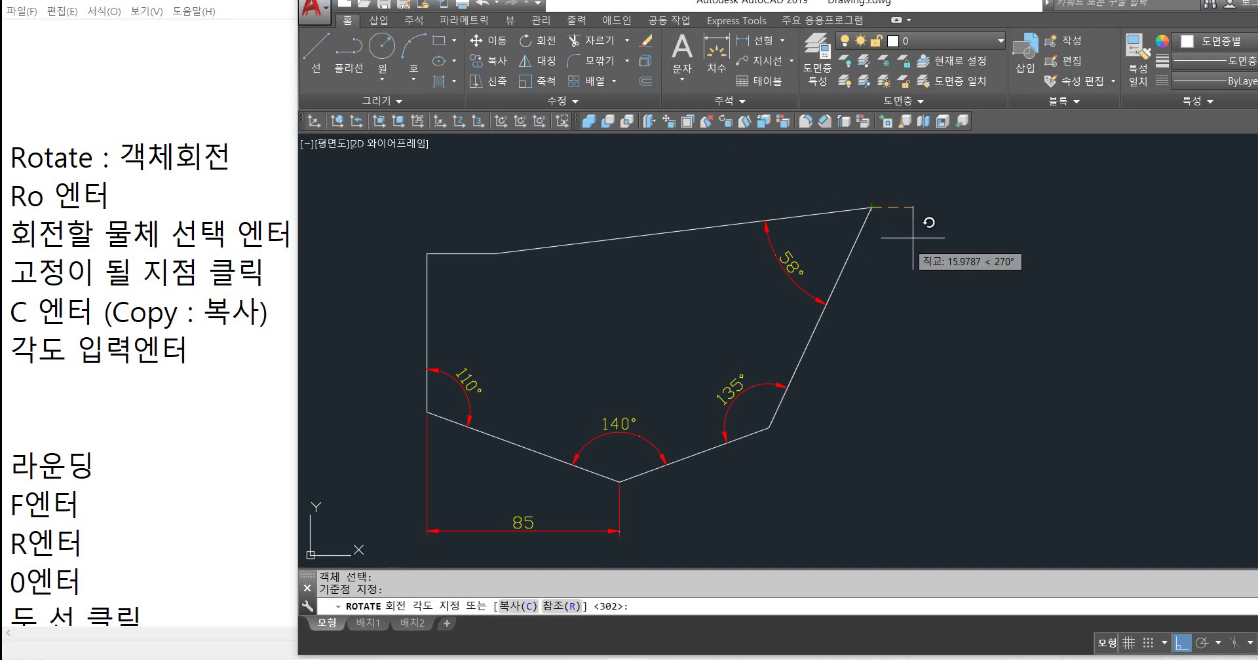
text(c)
key(Return)
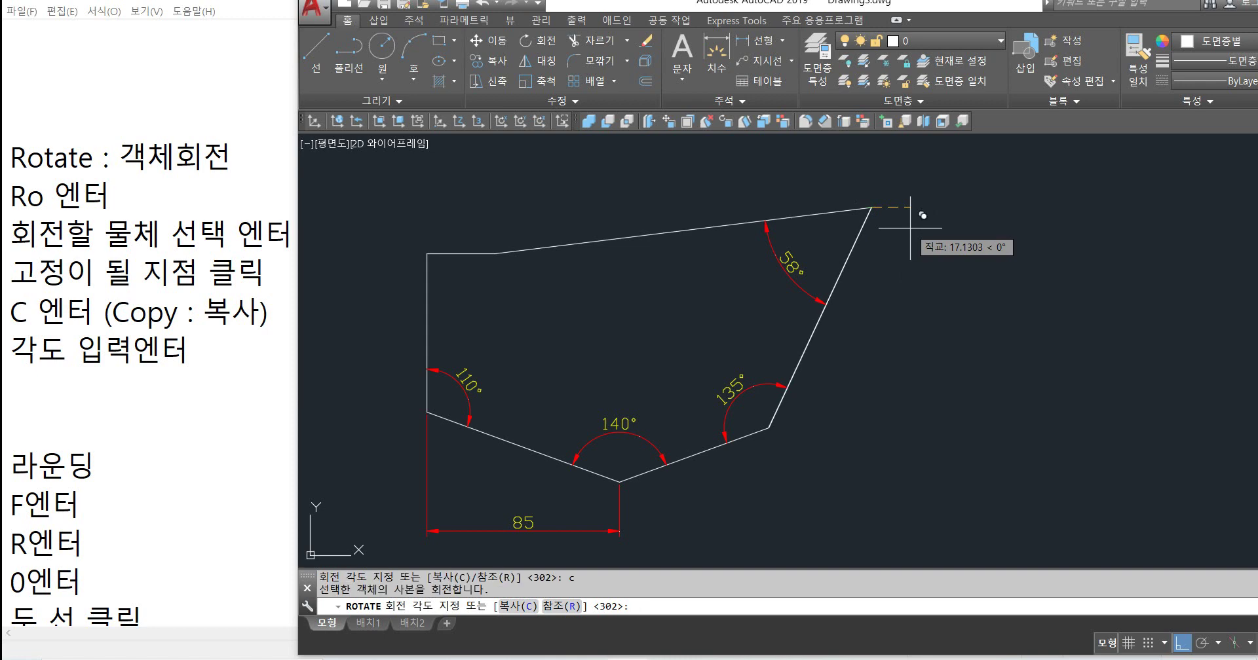
Step: Examine the 50° angle and rotation direction between the two steep lines meeting at the original figure's apex
scroll(432, 328, down, 4)
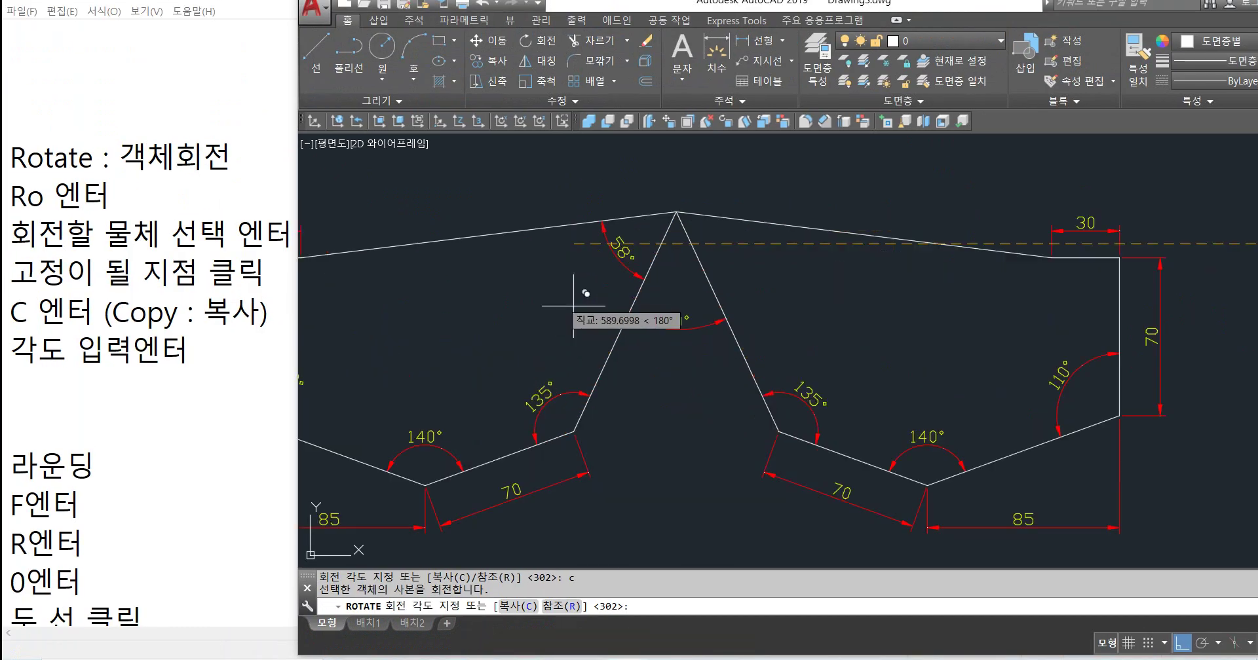
scroll(557, 299, up, 4)
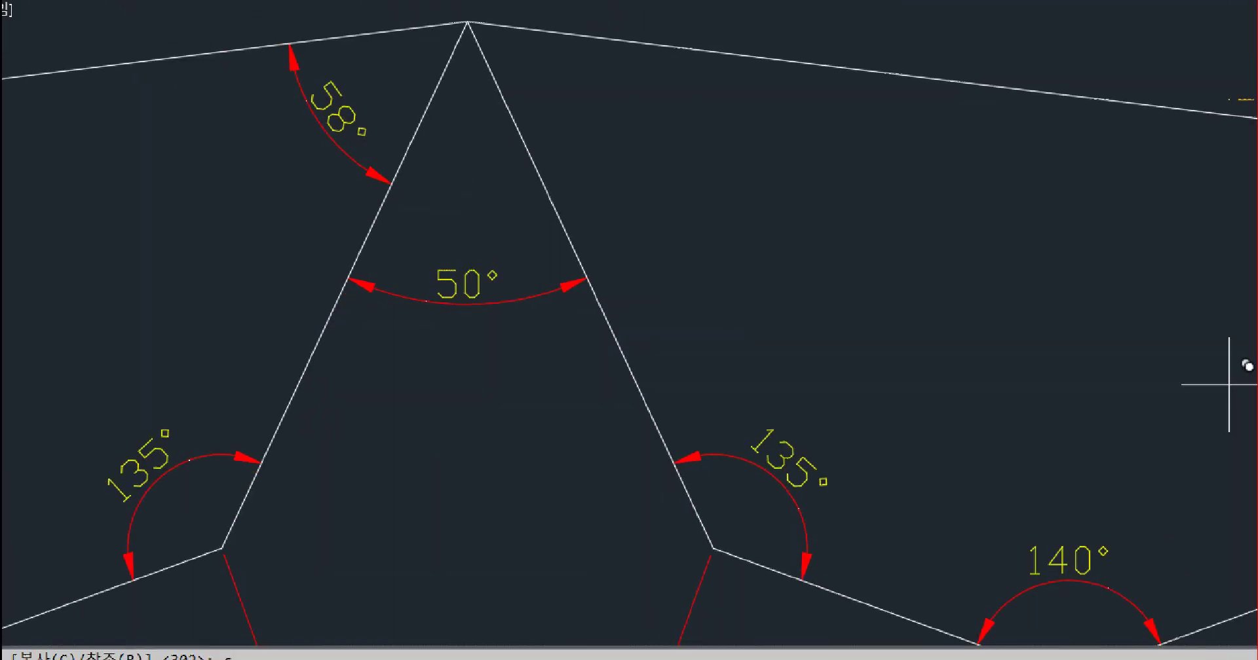
click(229, 535)
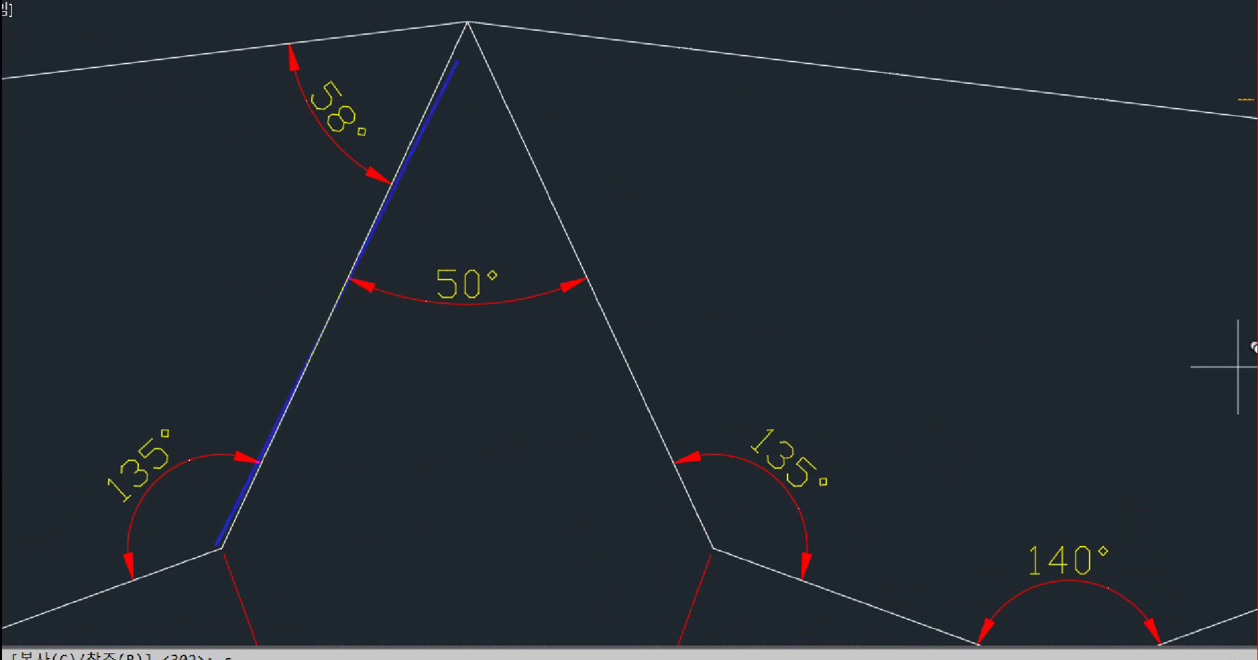
click(468, 27)
mouse_move(466, 23)
shift+mouse_down()
mouse_move(662, 481)
mouse_move(715, 549)
shift+mouse_up()
drag(314, 274, 384, 303)
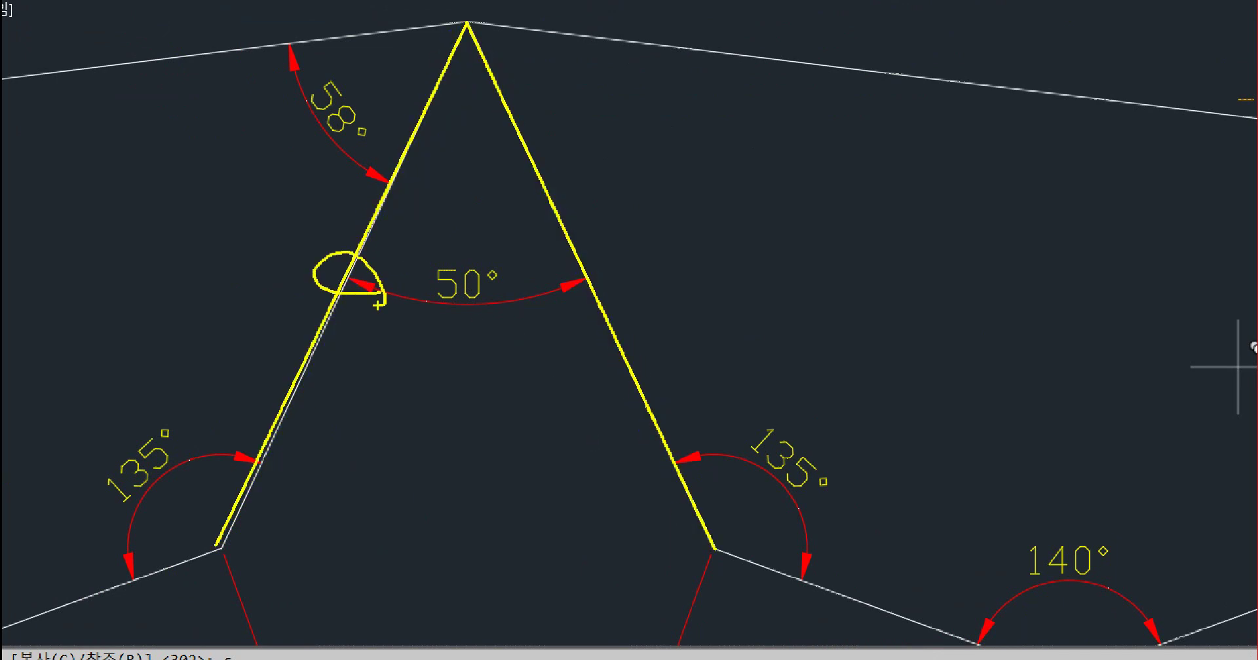
drag(578, 310, 584, 294)
mouse_move(351, 333)
mouse_down()
mouse_move(565, 354)
mouse_move(608, 399)
mouse_up()
drag(506, 438, 613, 432)
drag(544, 399, 551, 458)
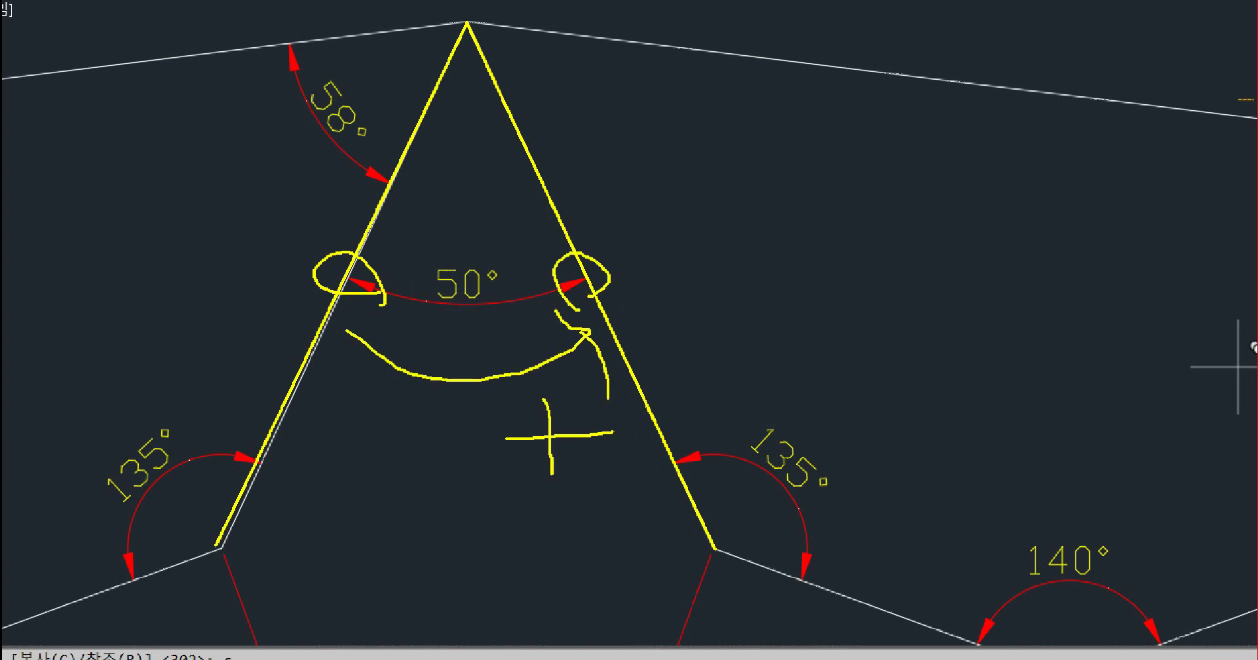
drag(432, 27, 514, 27)
mouse_move(467, 95)
mouse_down()
mouse_move(537, 78)
mouse_move(556, 12)
mouse_move(606, 36)
mouse_up()
key(Escape)
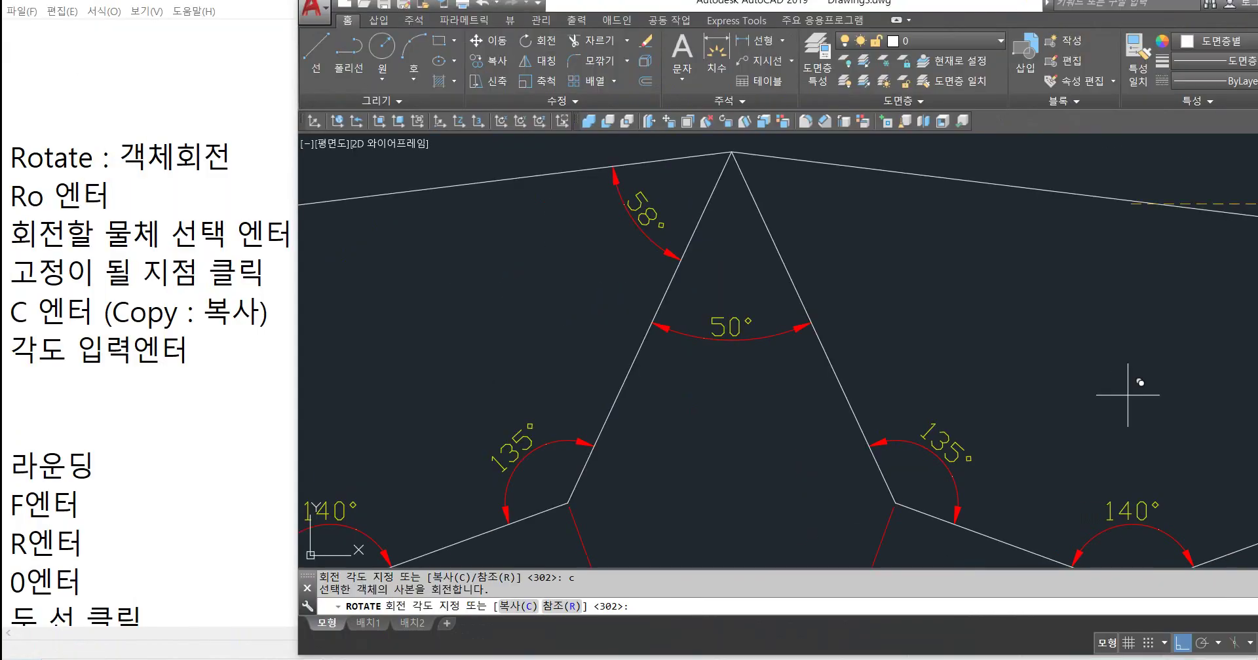
Step: Rotate the copy of the steep right line by 50° about the upper corner, and delete that copy
middle_drag(1025, 335, 439, 382)
middle_drag(923, 365, 431, 319)
scroll(511, 317, down, 4)
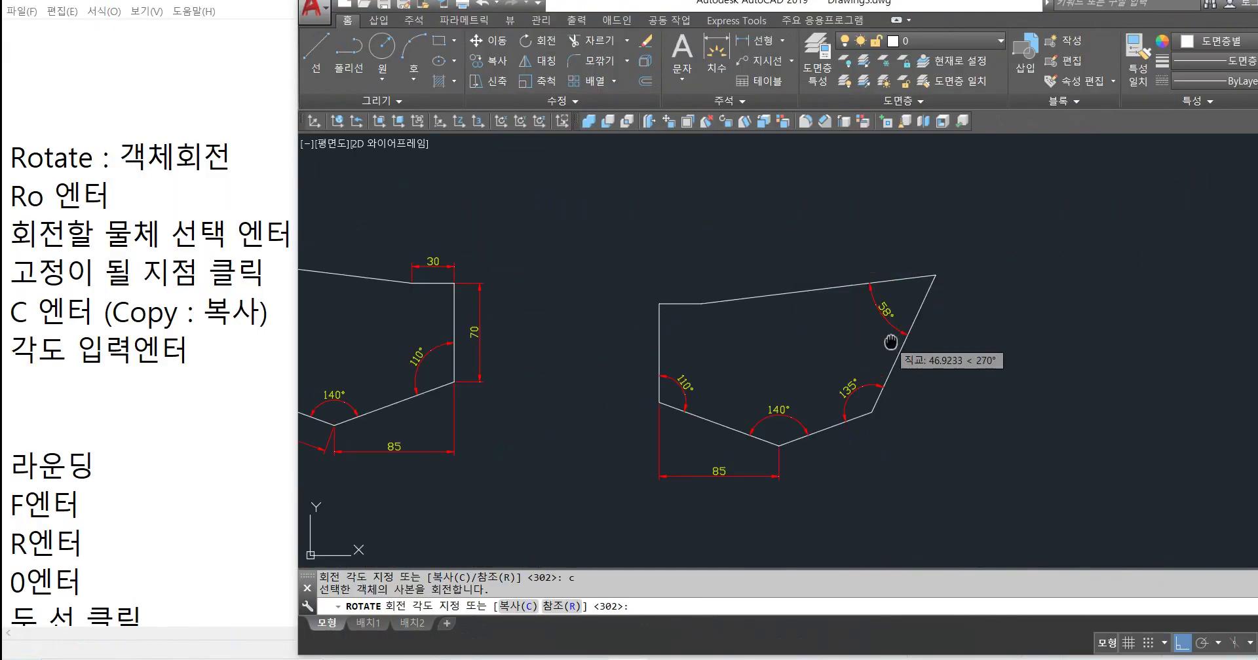
middle_drag(891, 342, 575, 367)
scroll(667, 363, up, 2)
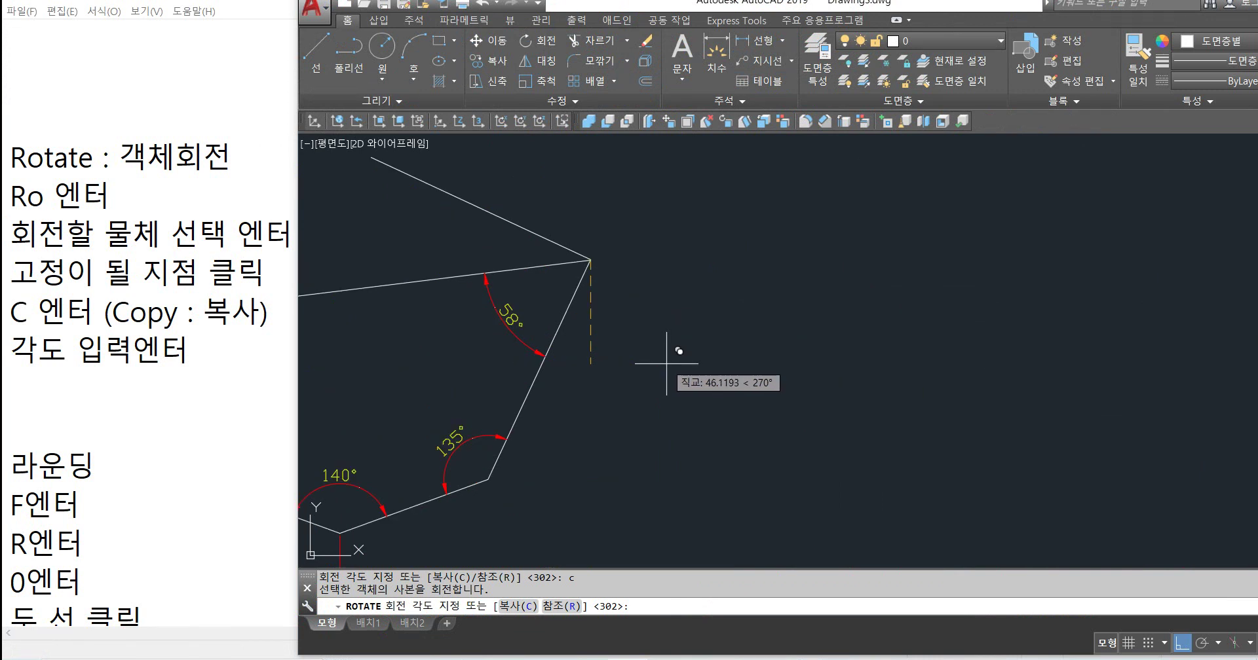
key(Return)
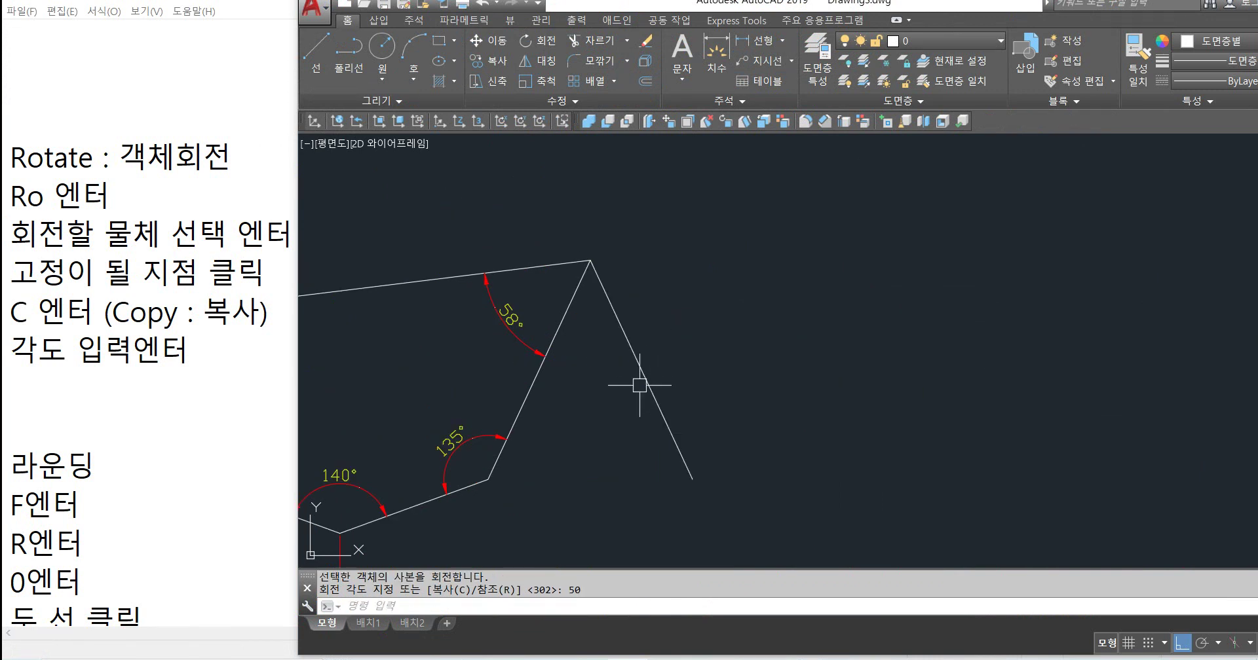
click(644, 374)
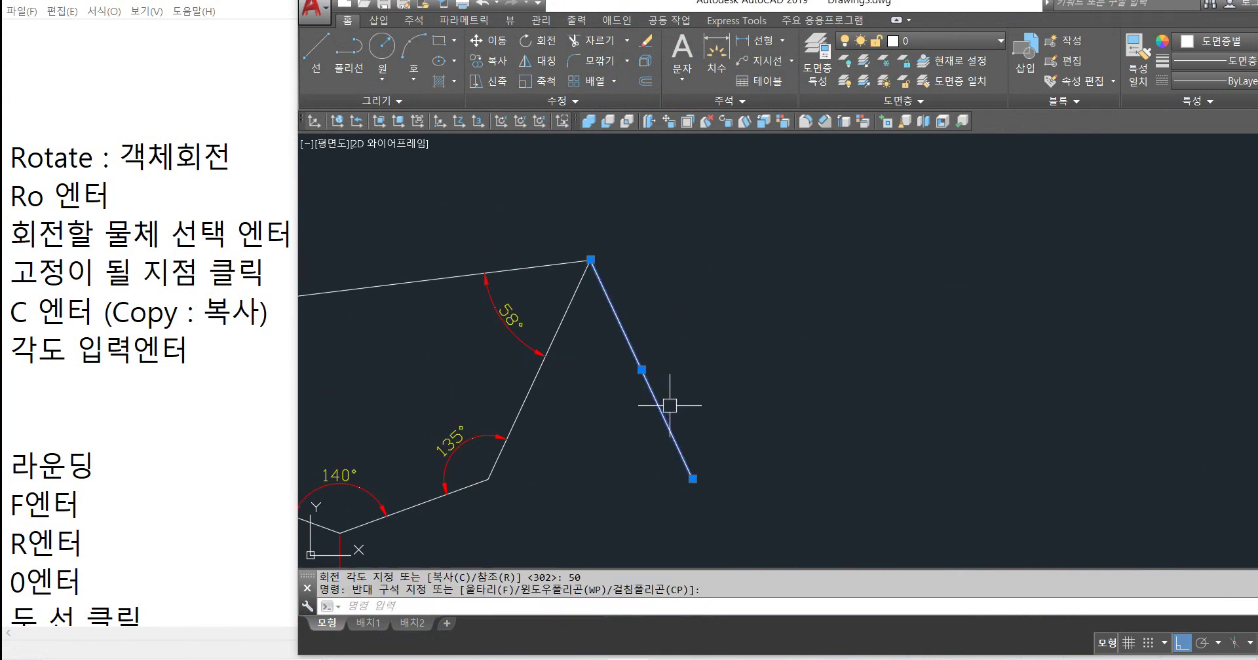
key(Delete)
Step: Rotate a copy of the steep right line by 50° about its upper endpoint
text(ro)
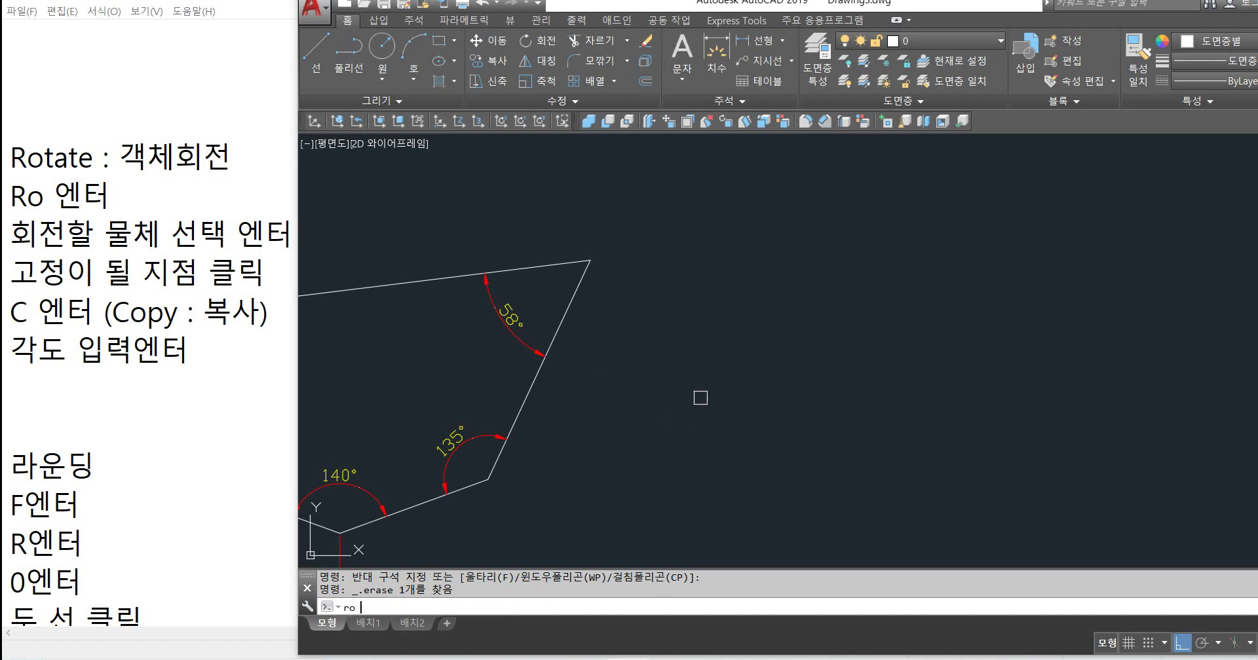
key(Return)
click(566, 317)
key(Return)
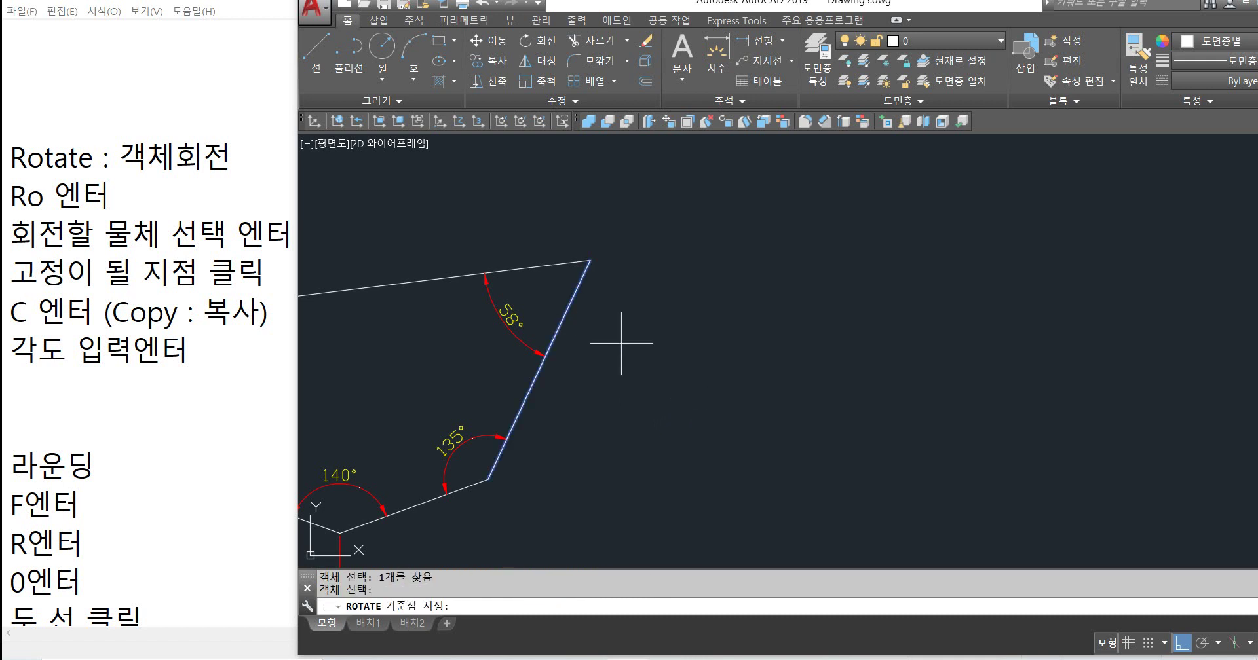
click(591, 260)
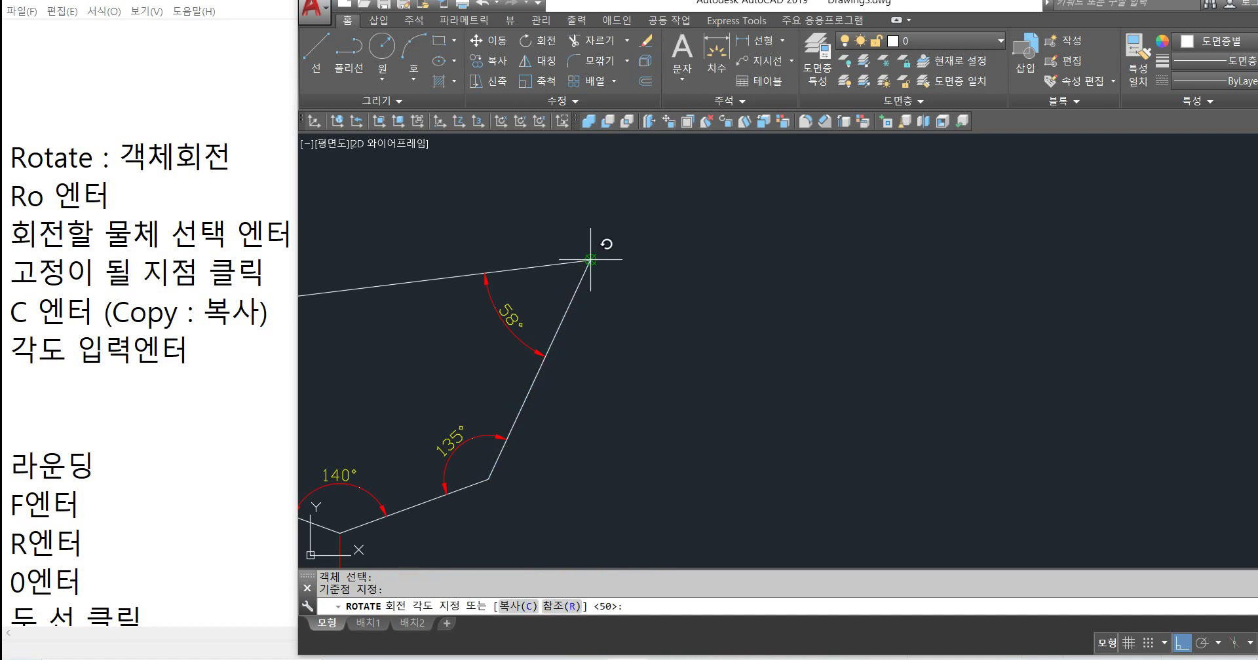
text(c)
key(Return)
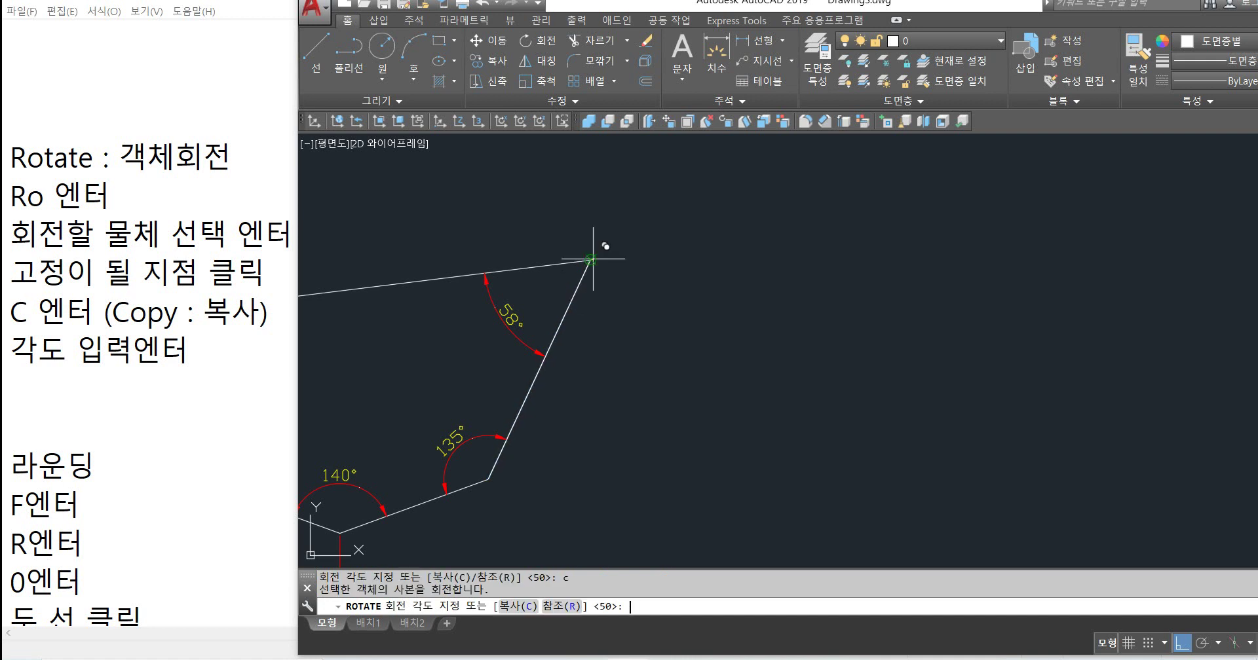
text(50)
key(Return)
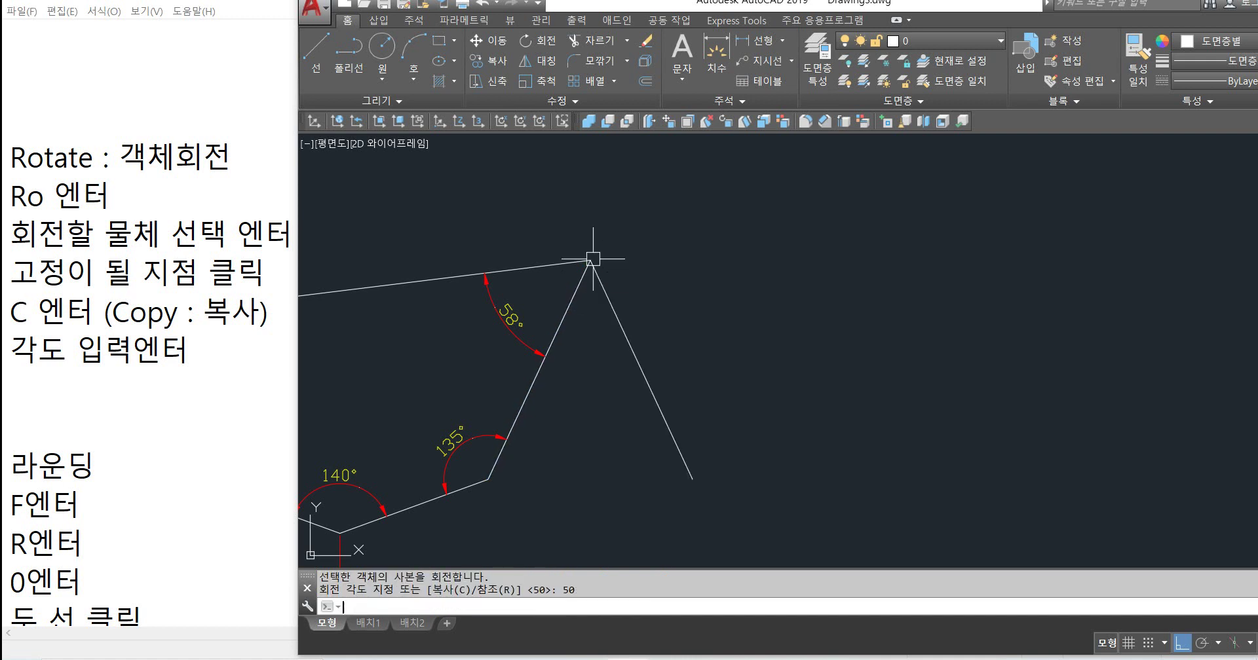
Step: Compare the two steep lines with the original figure and examine the angles and lengths of its right half, then clear the selection
middle_drag(668, 366, 1000, 331)
scroll(963, 340, down, 2)
scroll(944, 350, up, 2)
click(881, 334)
click(988, 333)
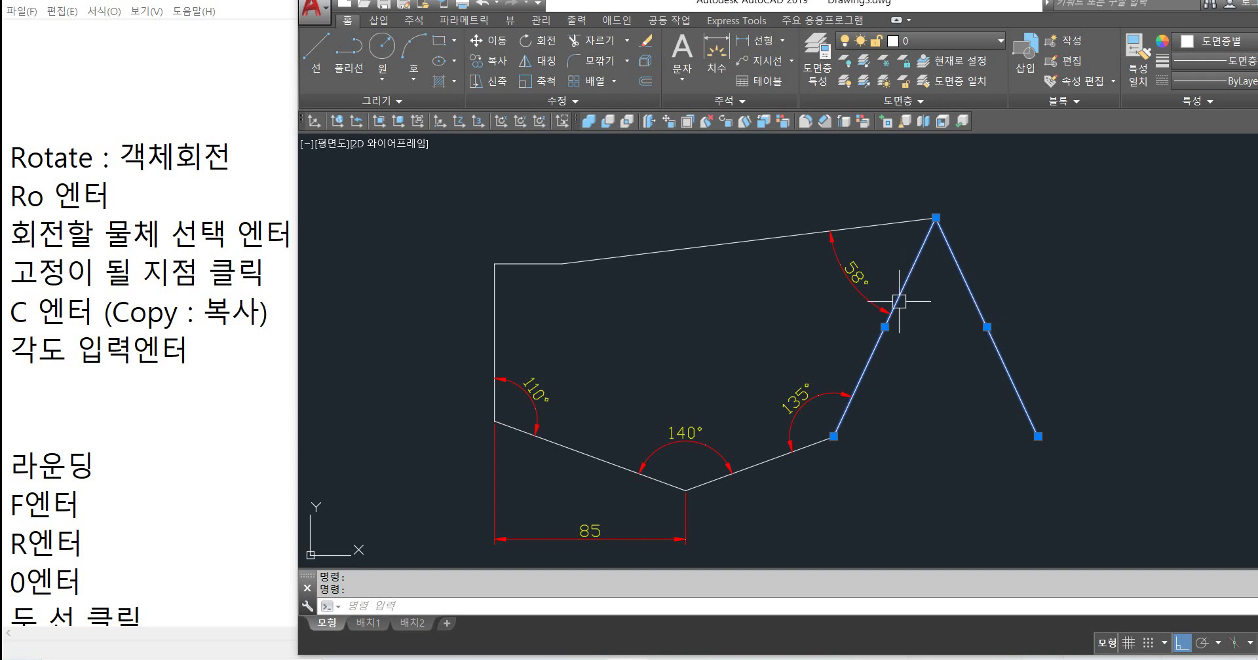
scroll(942, 325, down, 2)
middle_drag(682, 356, 977, 325)
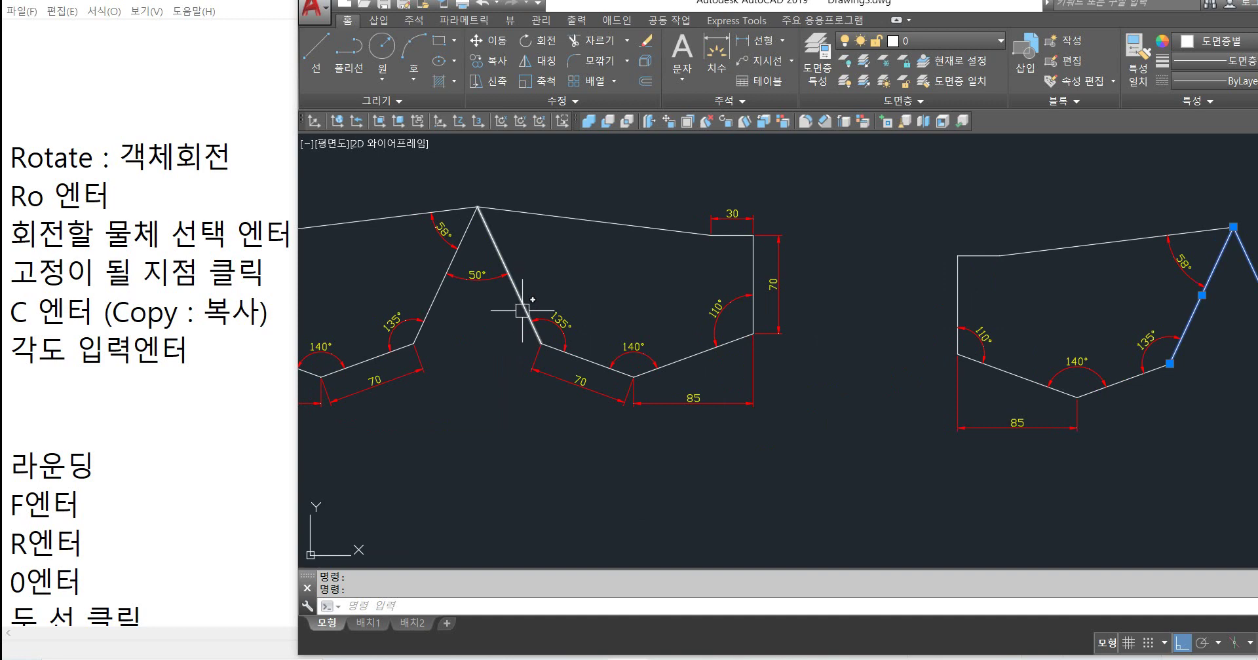
mouse_move(1023, 352)
middle_down()
mouse_move(613, 367)
mouse_move(1255, 324)
middle_up()
scroll(753, 243, up, 2)
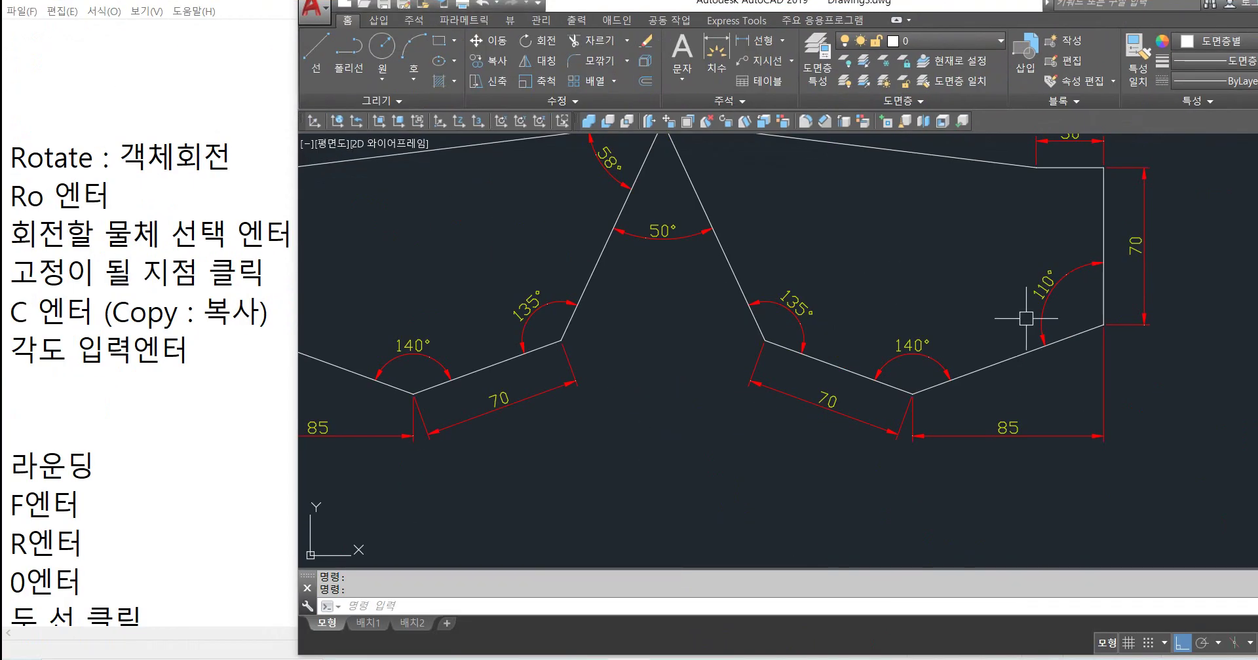
mouse_move(1087, 335)
middle_down()
mouse_move(755, 343)
mouse_move(728, 361)
middle_up()
middle_drag(1059, 388, 890, 373)
scroll(891, 372, down, 2)
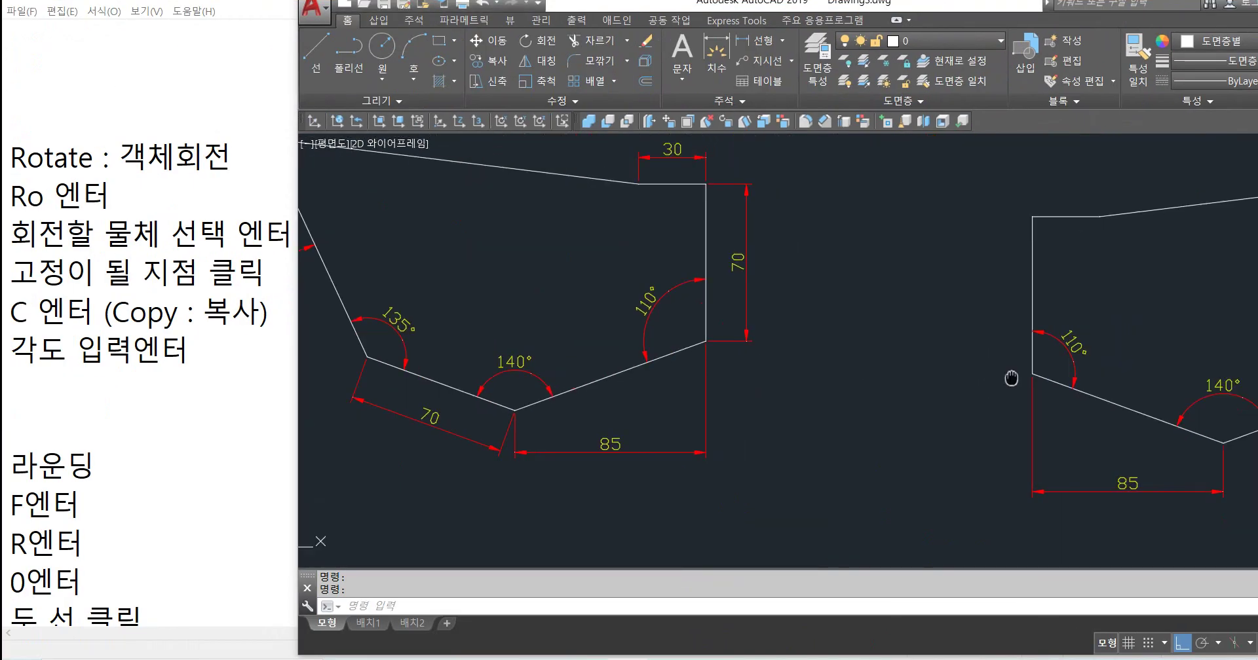
middle_drag(1155, 423, 992, 426)
key(Escape)
Step: Rotate a copy of the newly added steep line by -135° about its lower endpoint
text(ro)
key(Return)
scroll(1174, 340, up, 4)
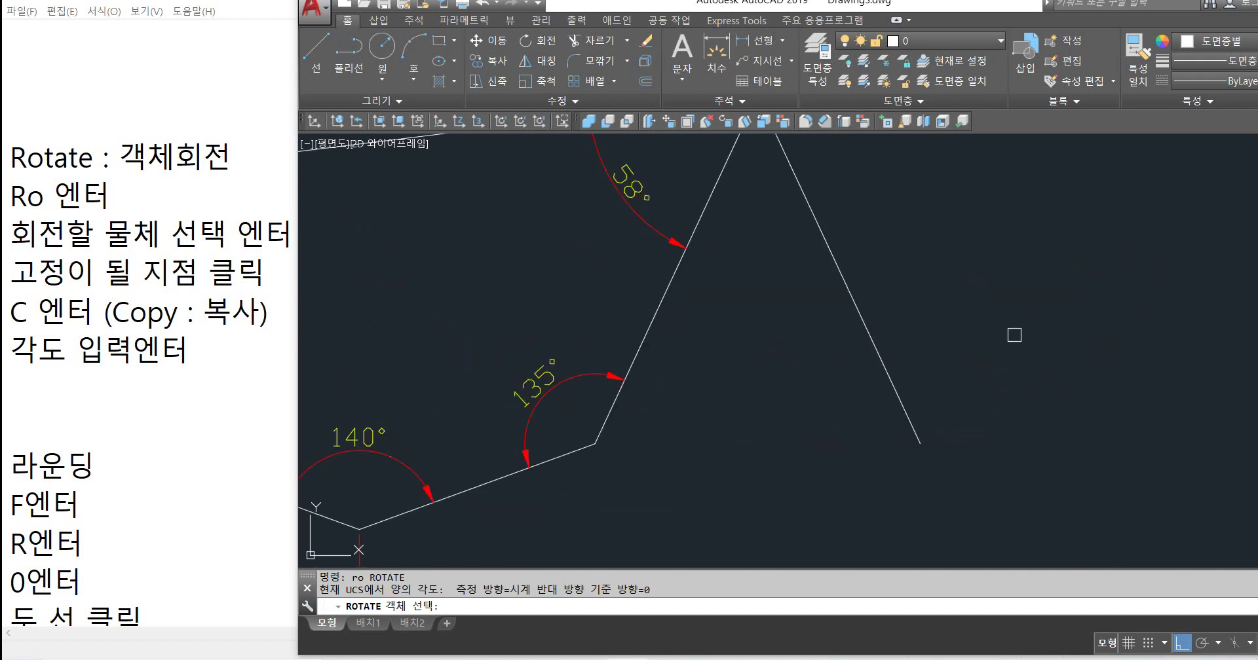
click(908, 363)
scroll(905, 365, down, 2)
key(Return)
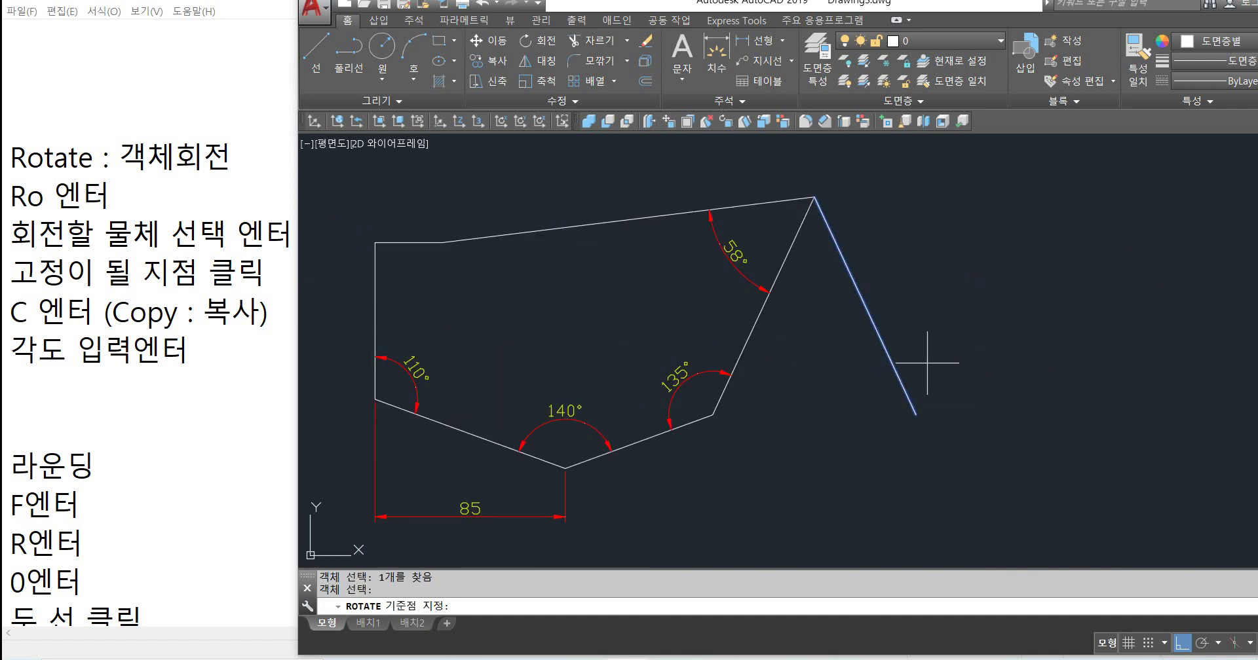
click(916, 414)
text(c)
key(Return)
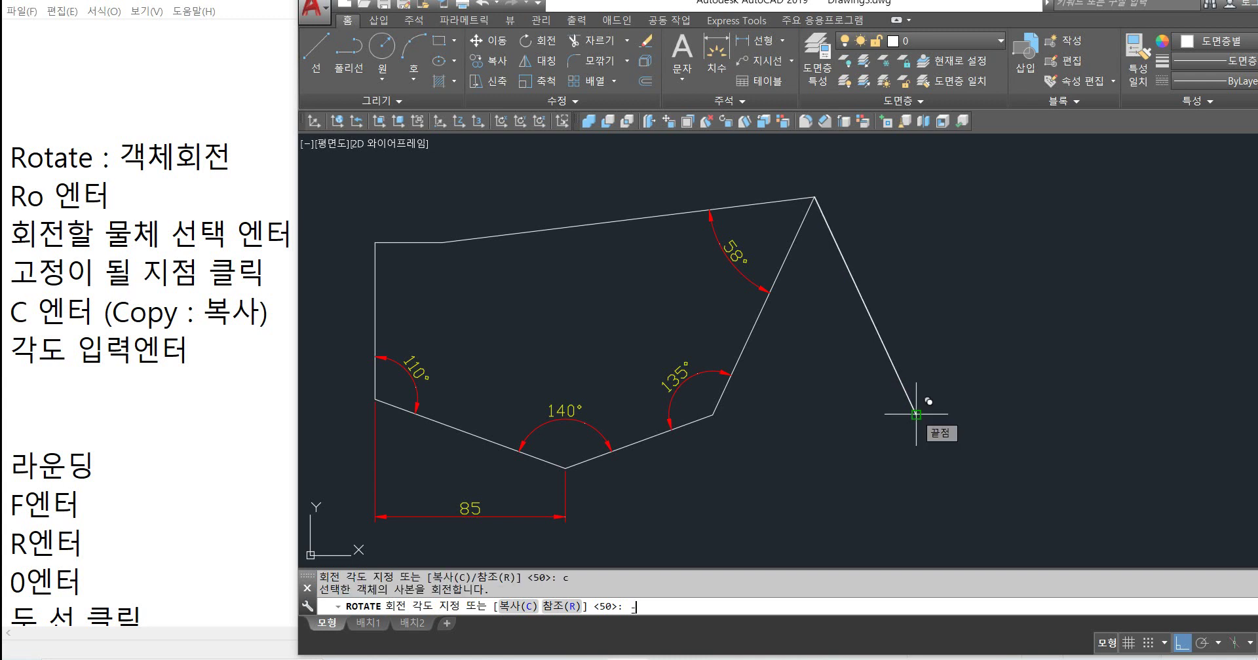
text(-135)
key(Return)
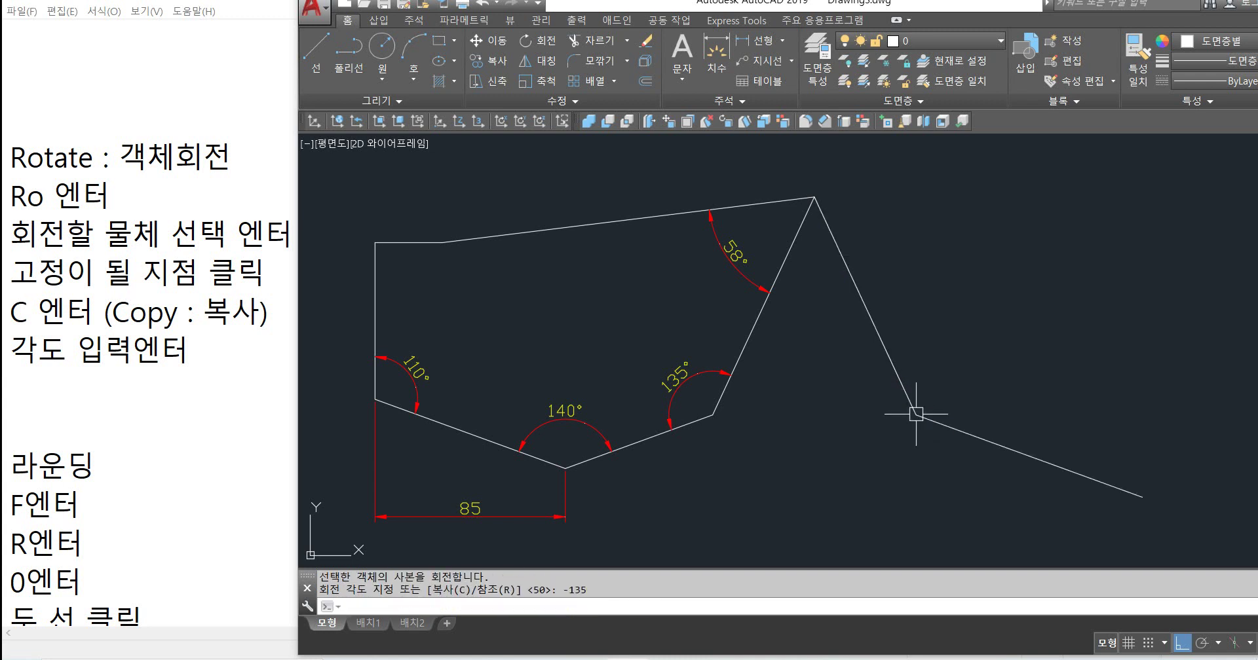
Step: Add an aligned dimension below the short sloped line between the 140° and 135° corners of the left half
text(dal)
key(Return)
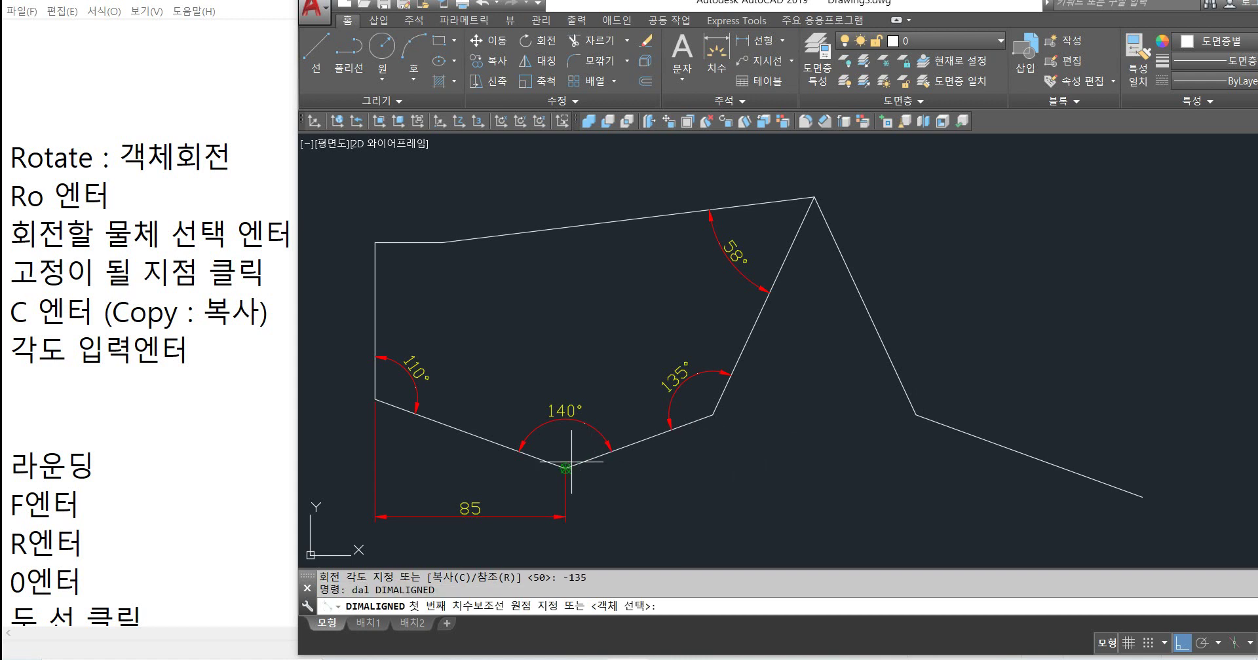
click(565, 468)
click(712, 414)
key(Escape)
key(Return)
click(570, 462)
click(712, 414)
click(717, 466)
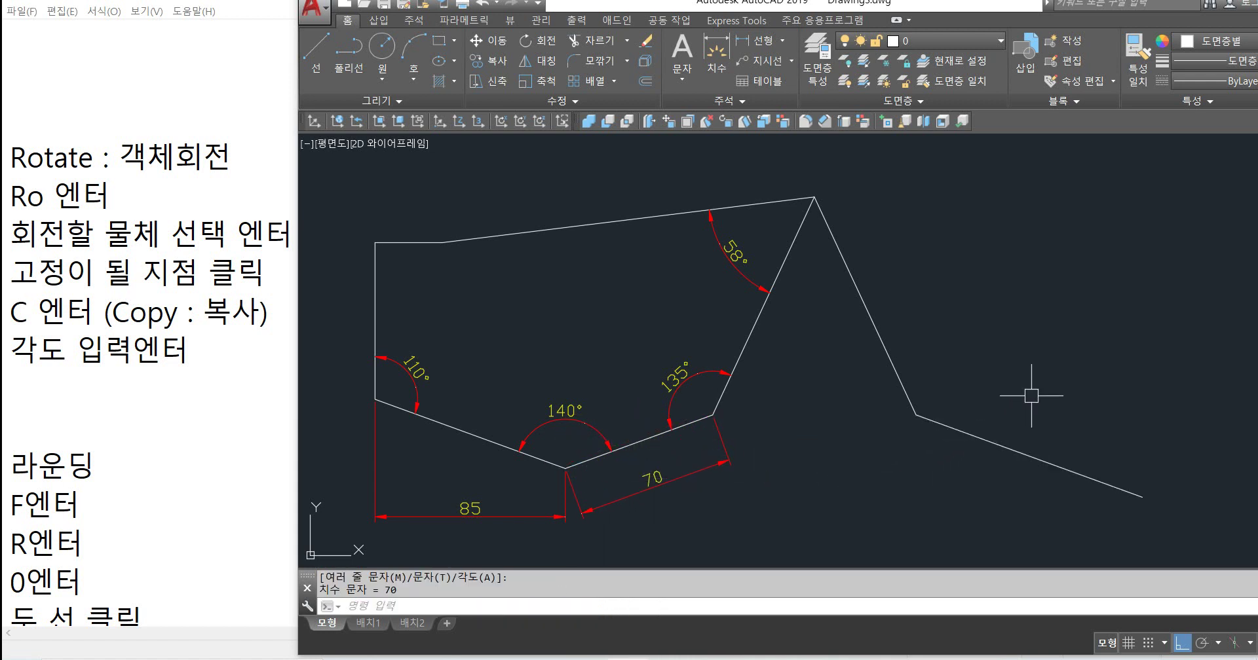
Step: Switch to Notepad to read the notes on lengthening lines, and return to the AutoCAD drawing
click(256, 419)
scroll(256, 419, down, 3)
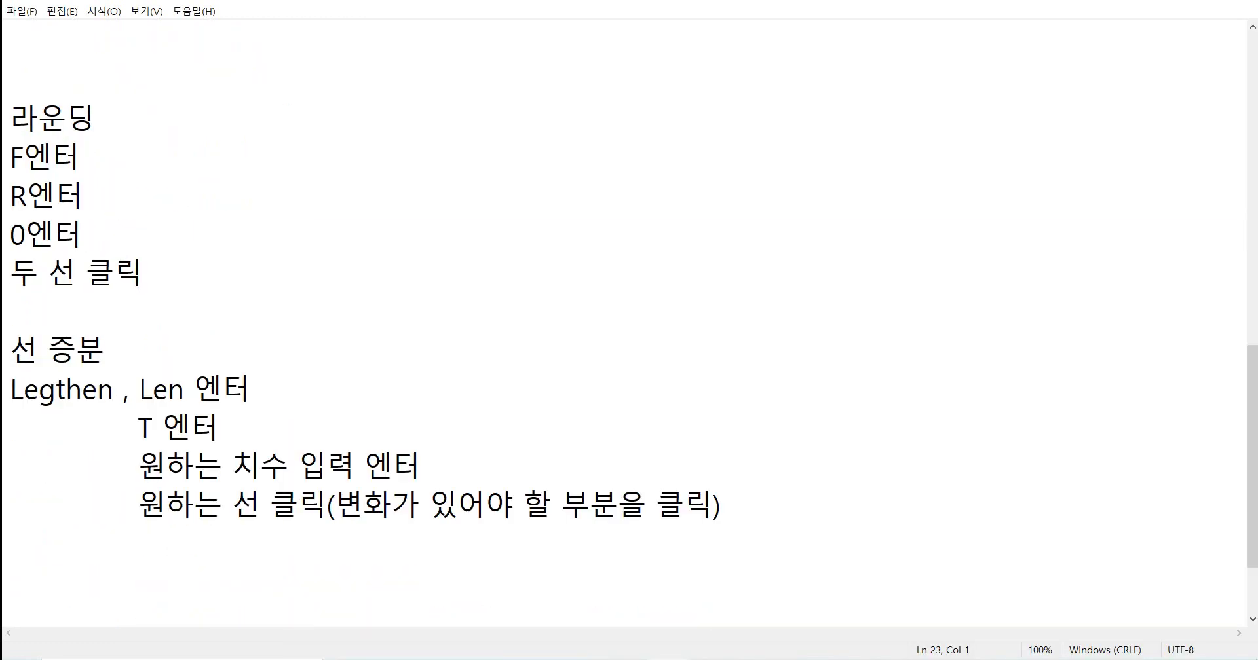
key(alt+Tab)
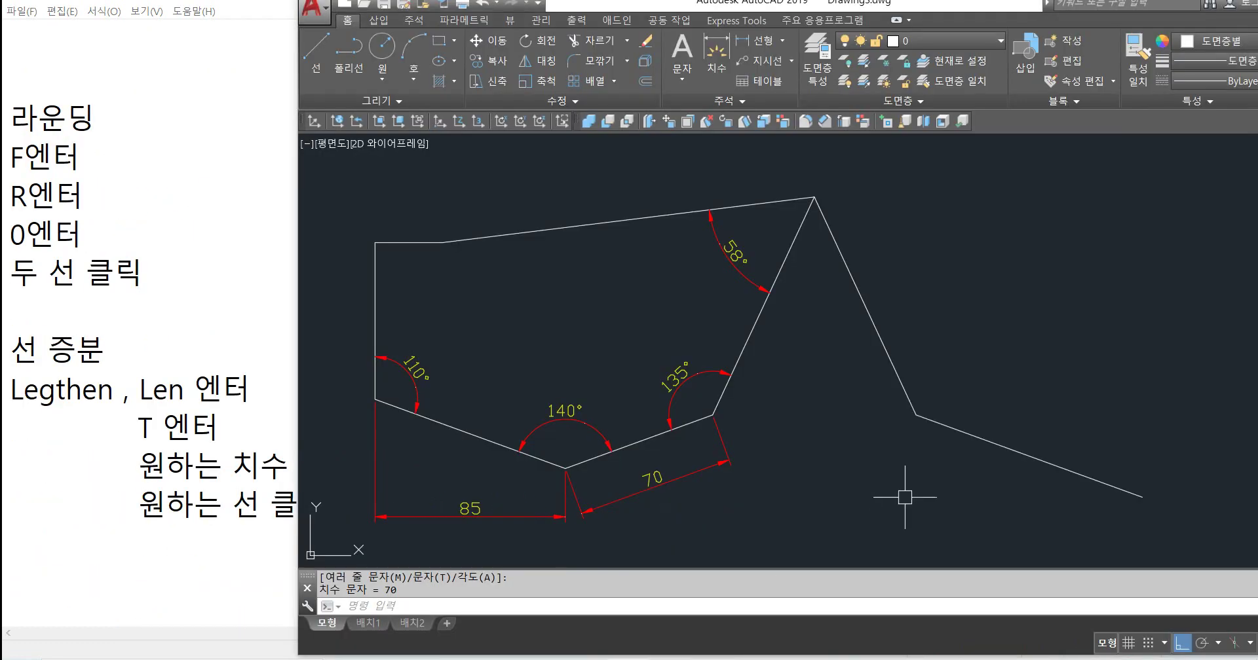
Step: Draw a circle of radius 70 centred on the corner where the second steep line meets the new sloped line
key(Return)
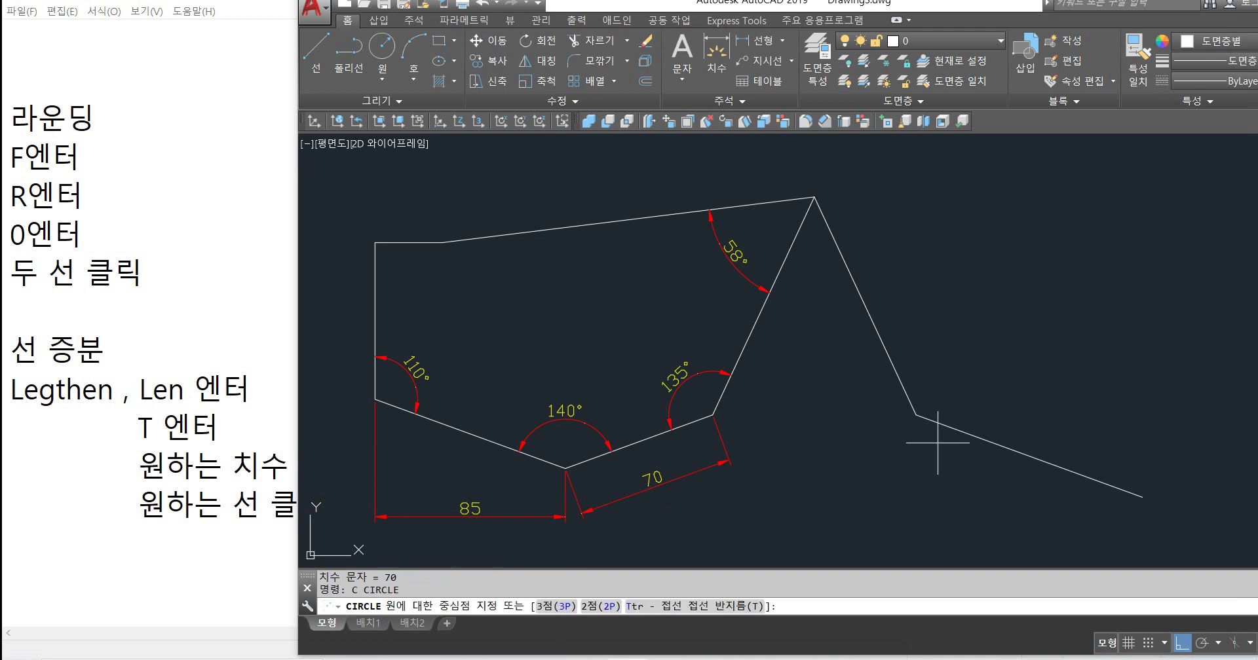
click(916, 415)
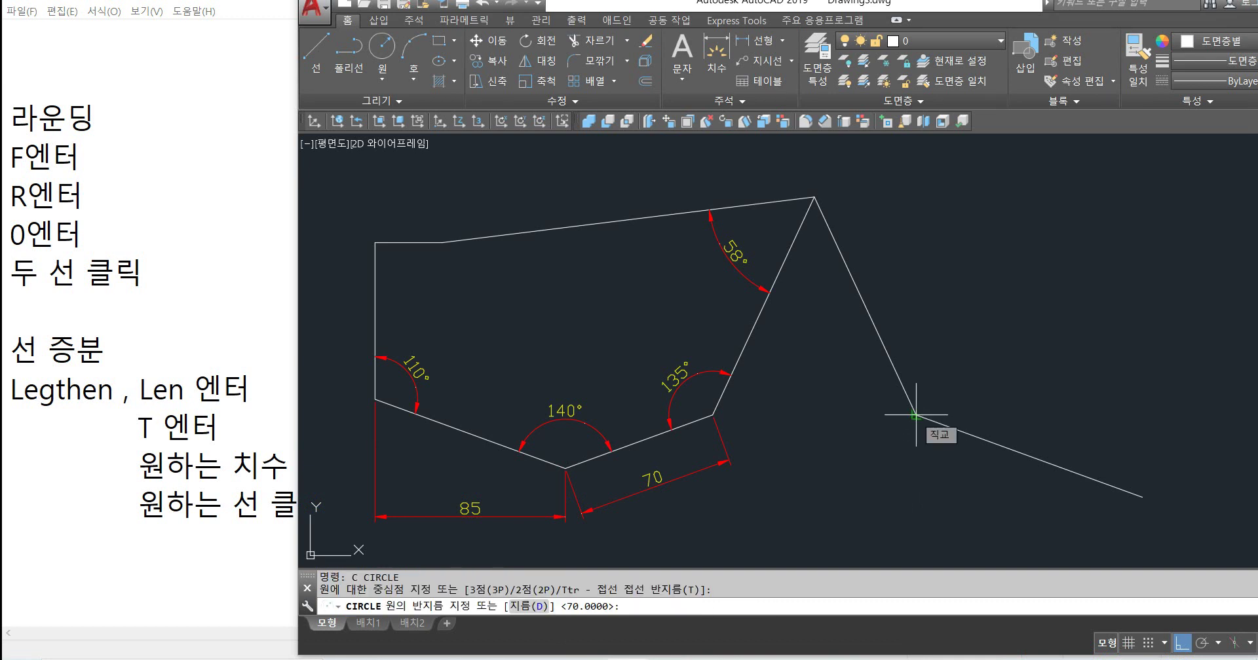
text(7)
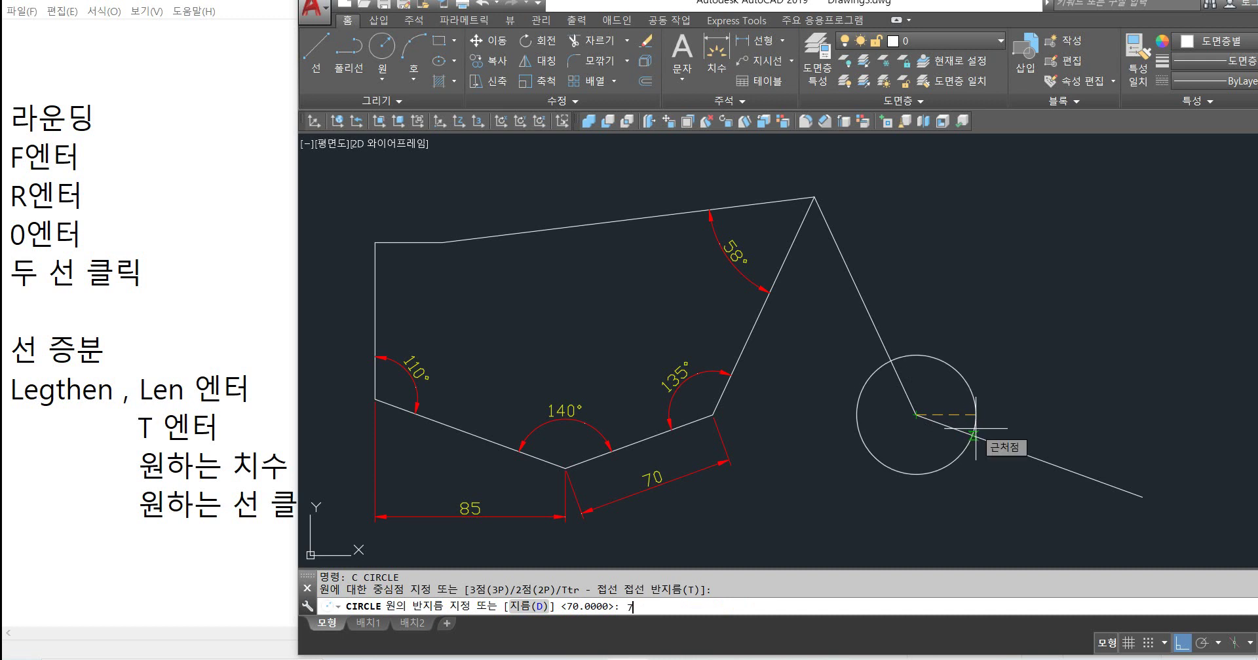
text(0)
key(Return)
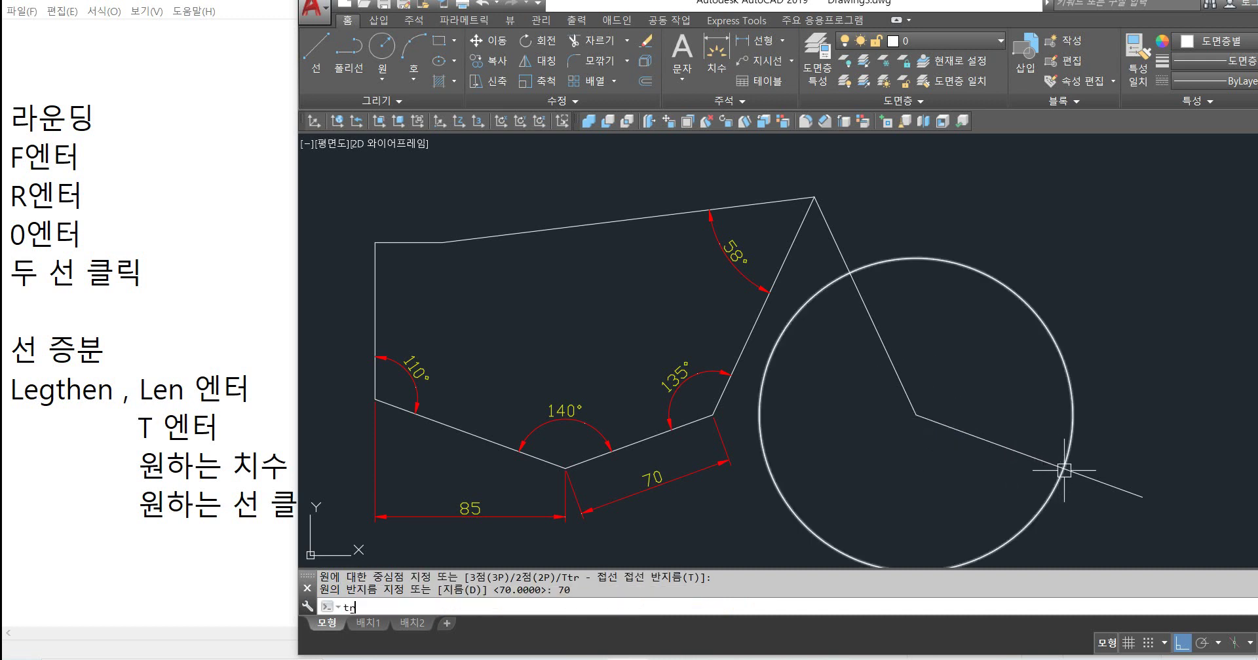
key(Return)
key(Return)
key(Escape)
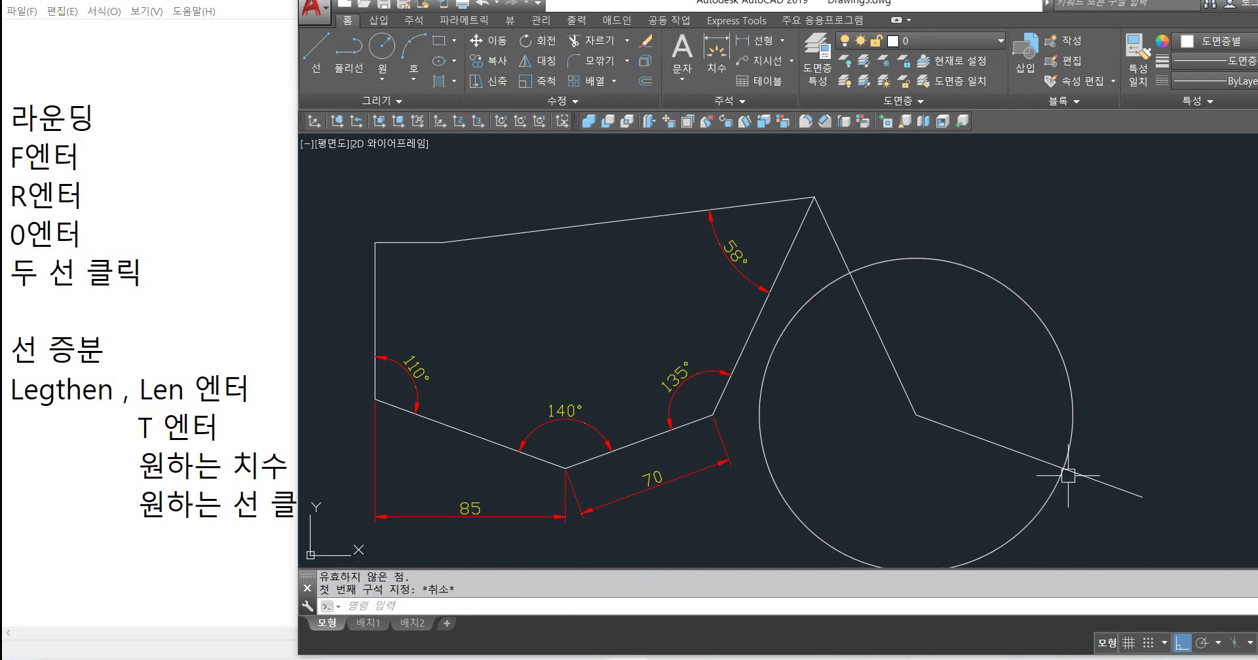
key(BackSpace)
key(BackSpace)
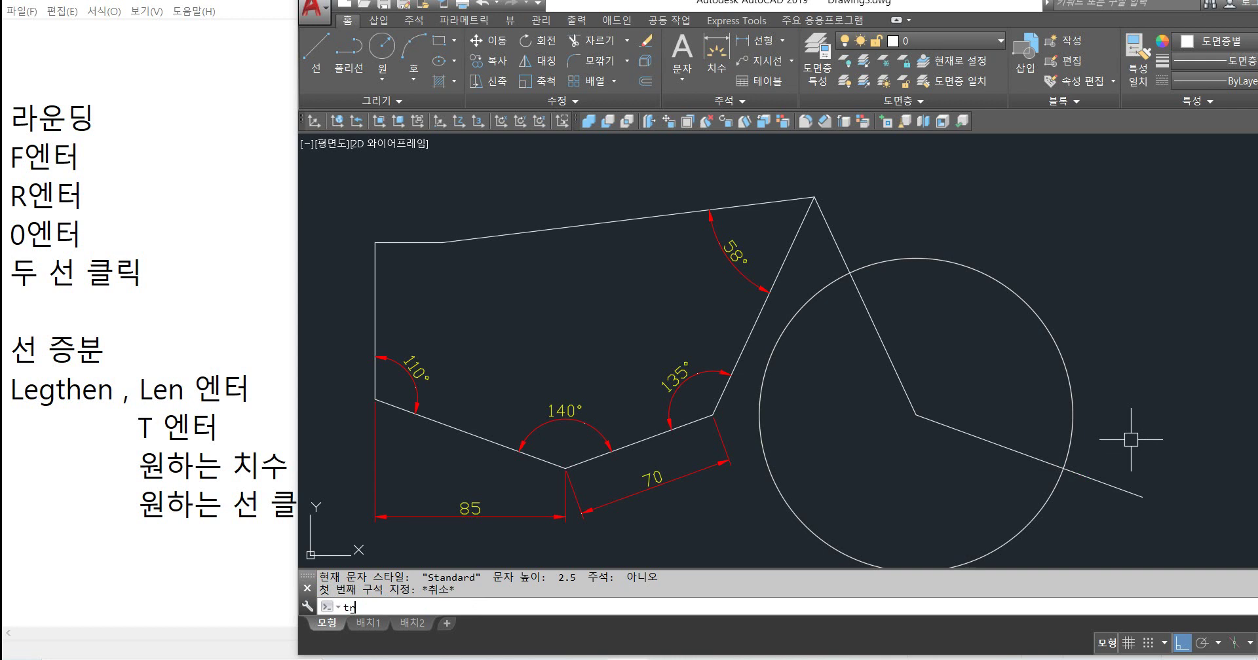
key(Escape)
key(Escape)
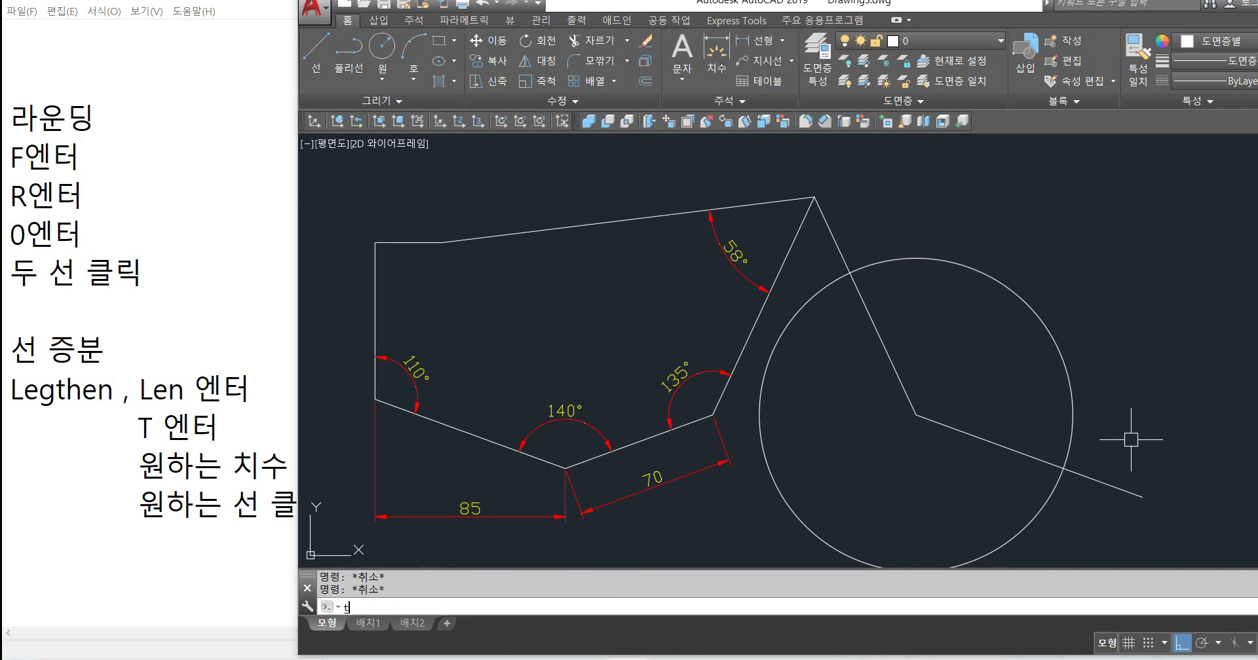
Step: Trim the sloped line's part outside the radius 70 circle, and delete the circle
key(Return)
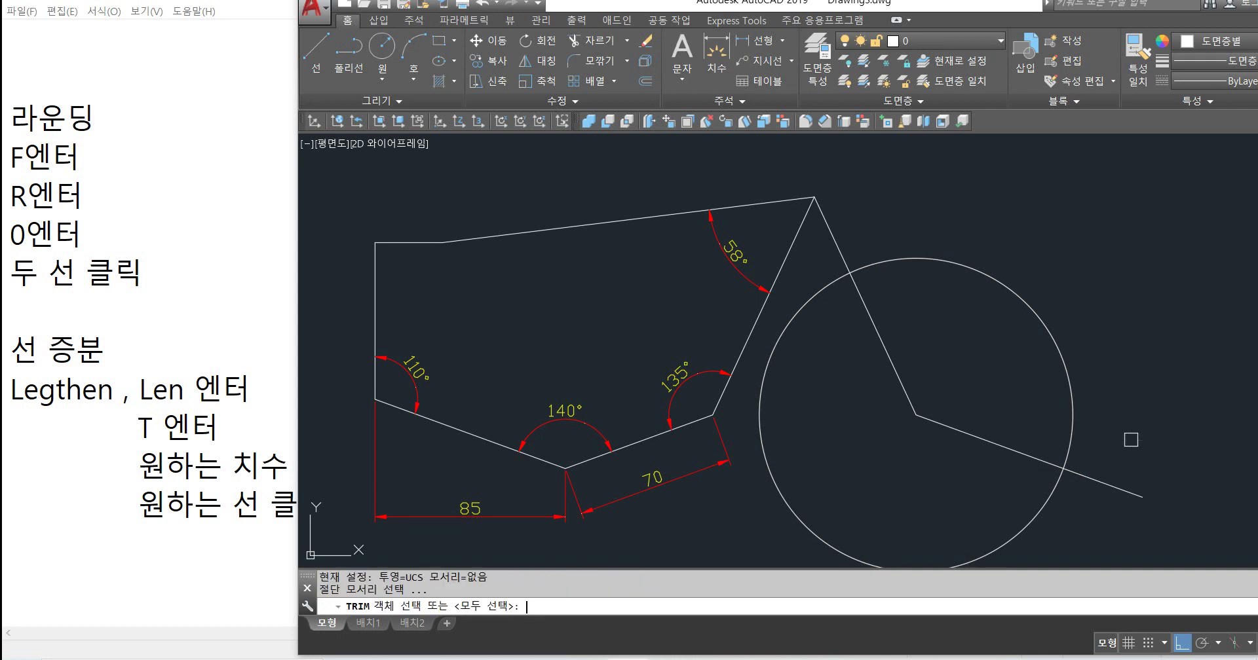
key(Return)
click(1096, 487)
key(Return)
click(1081, 420)
click(1069, 440)
key(Delete)
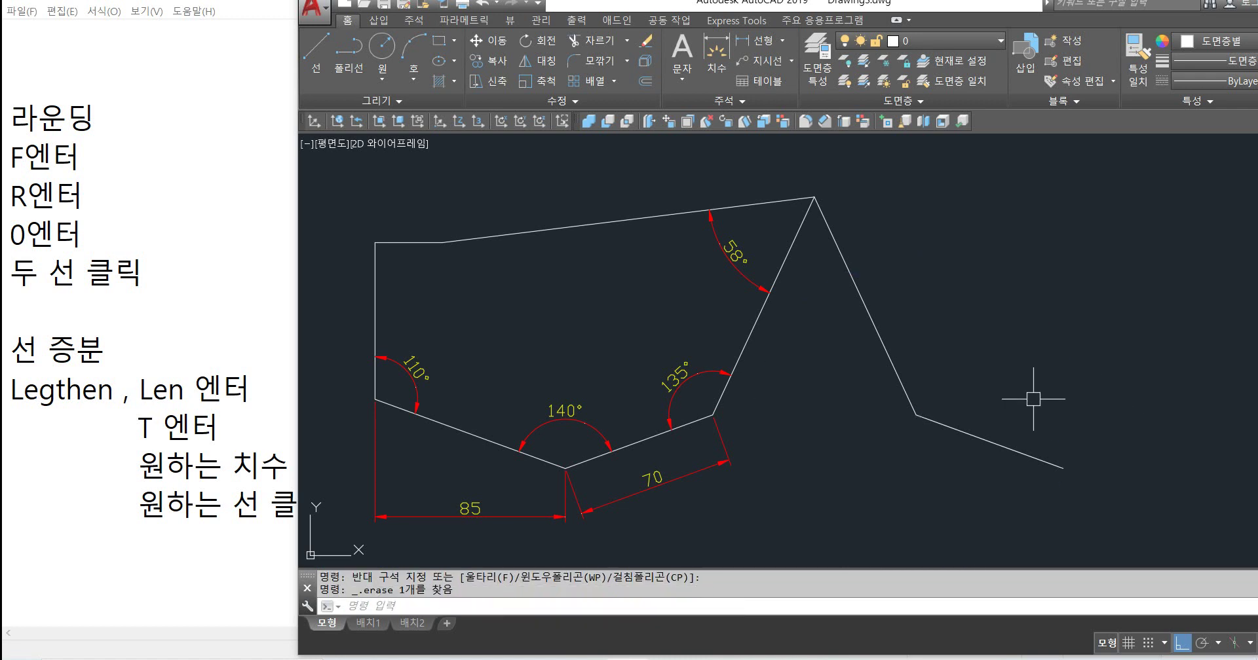
Step: Check the original's 140° corner and rotate a copy of the trimmed sloped line by -140° about its lower endpoint
scroll(1033, 399, down, 2)
scroll(983, 407, up, 2)
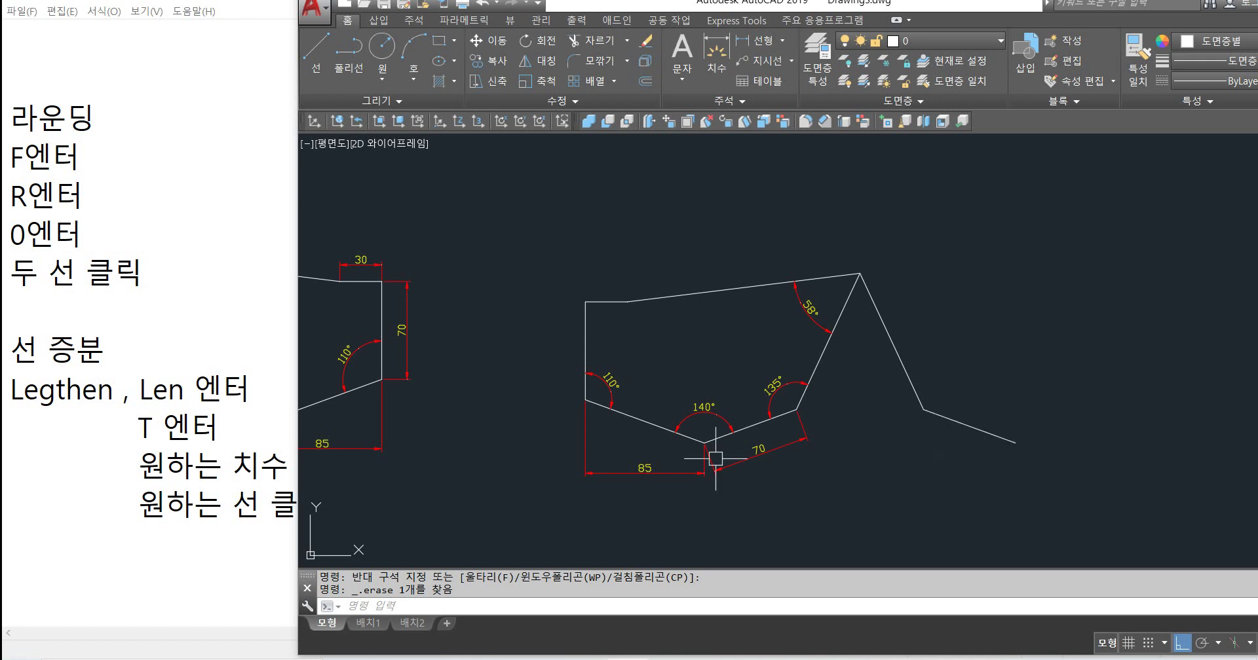
scroll(718, 451, down, 2)
scroll(483, 423, up, 5)
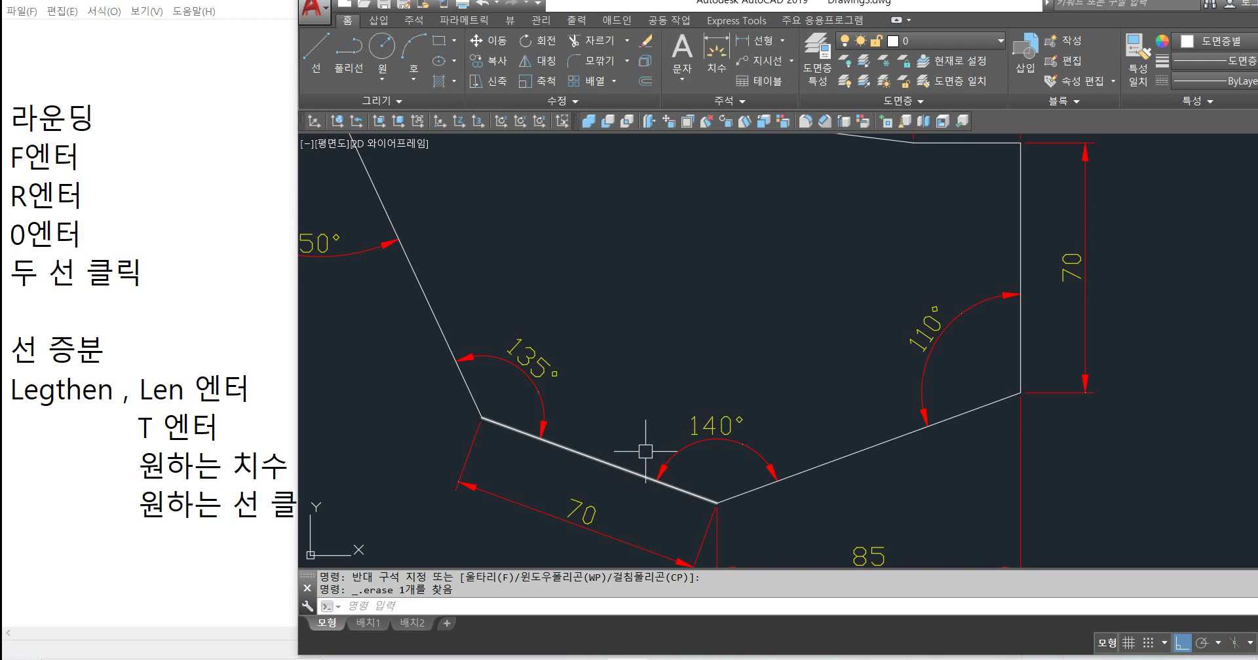
scroll(753, 478, down, 4)
scroll(884, 462, up, 2)
text(ro)
key(Return)
click(987, 434)
key(Return)
click(1011, 443)
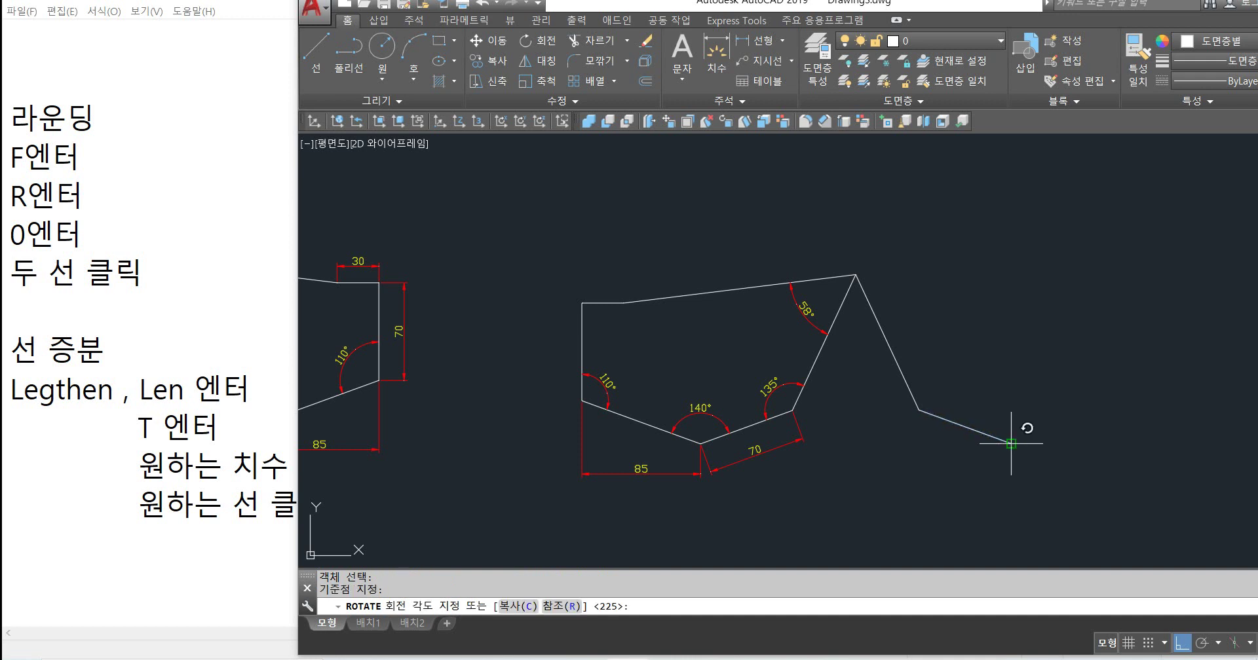
text(c)
key(Return)
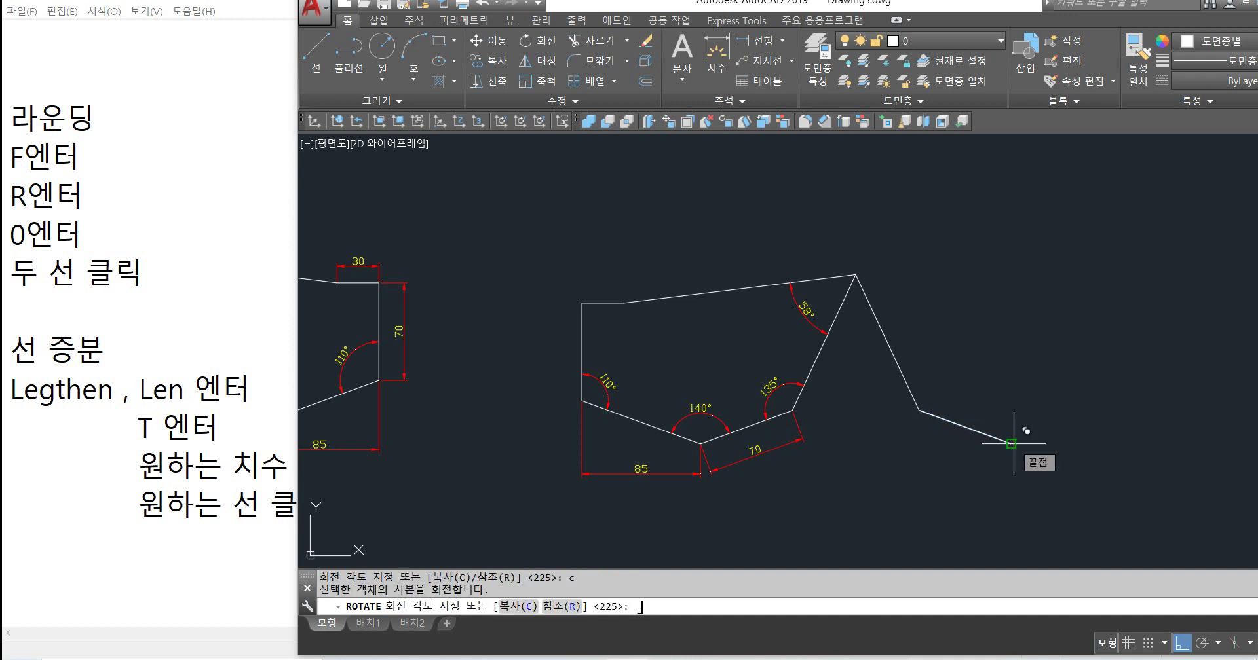
key(Return)
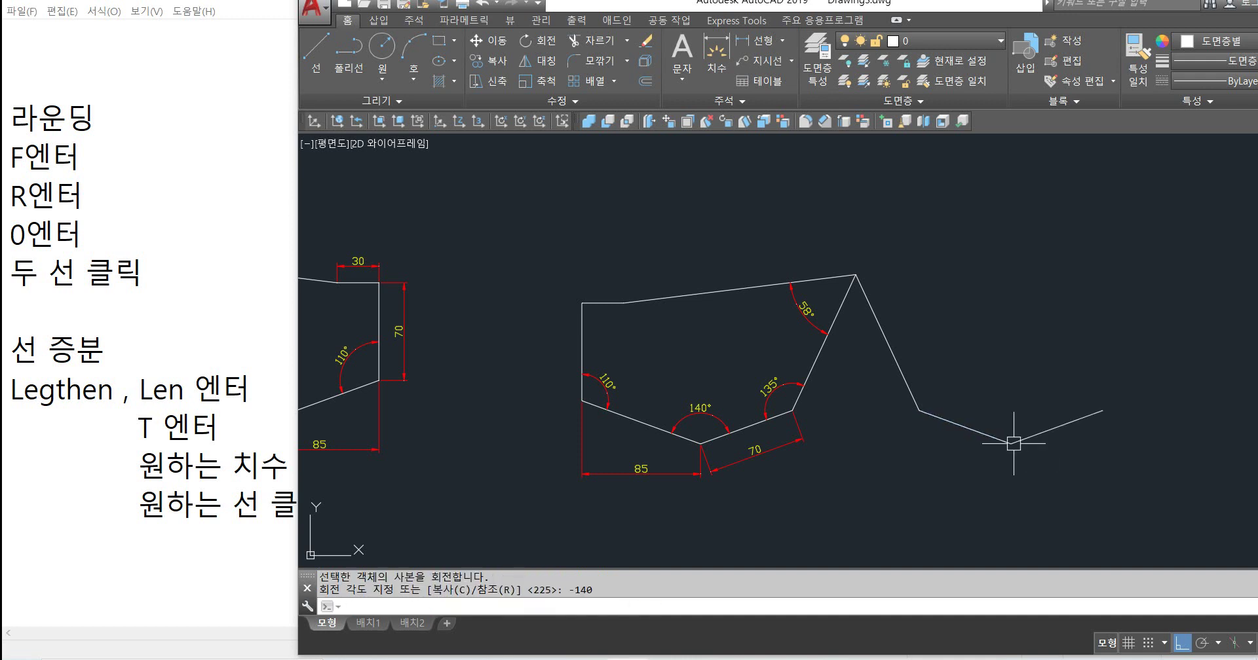
Step: Check the original's 85 width and draw a vertical helper line upward from the lowest corner of the new right half
middle_drag(365, 337, 621, 352)
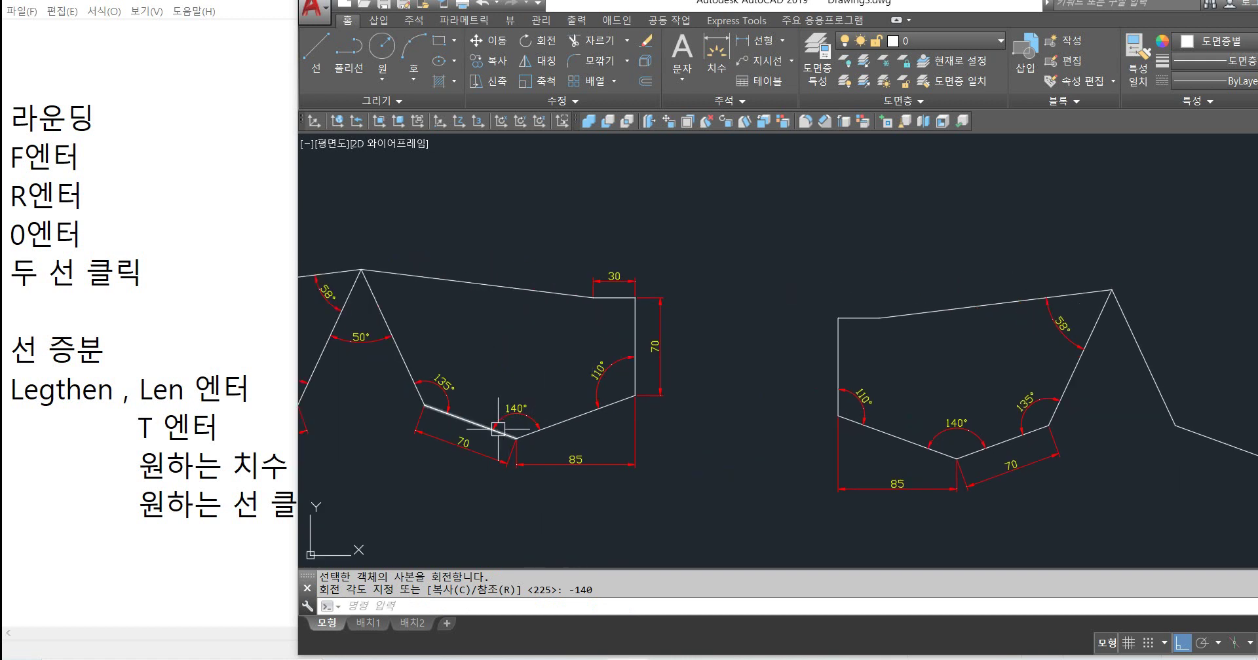
scroll(498, 429, up, 2)
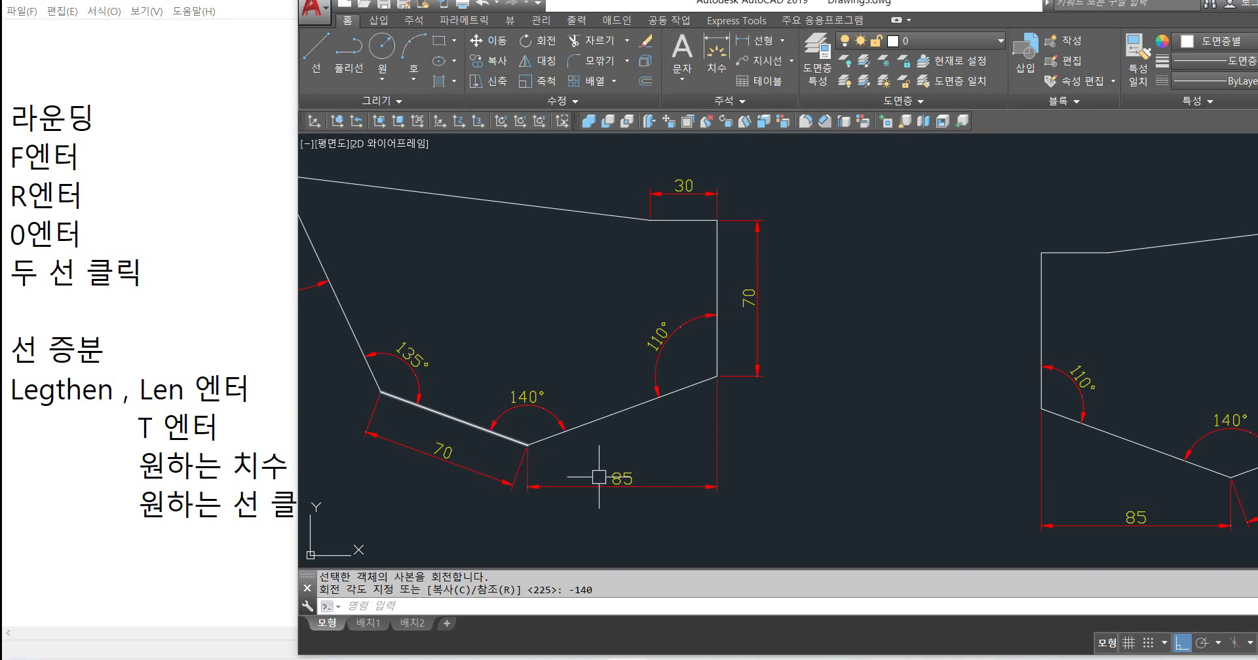
scroll(1030, 458, down, 2)
middle_drag(1110, 438, 608, 437)
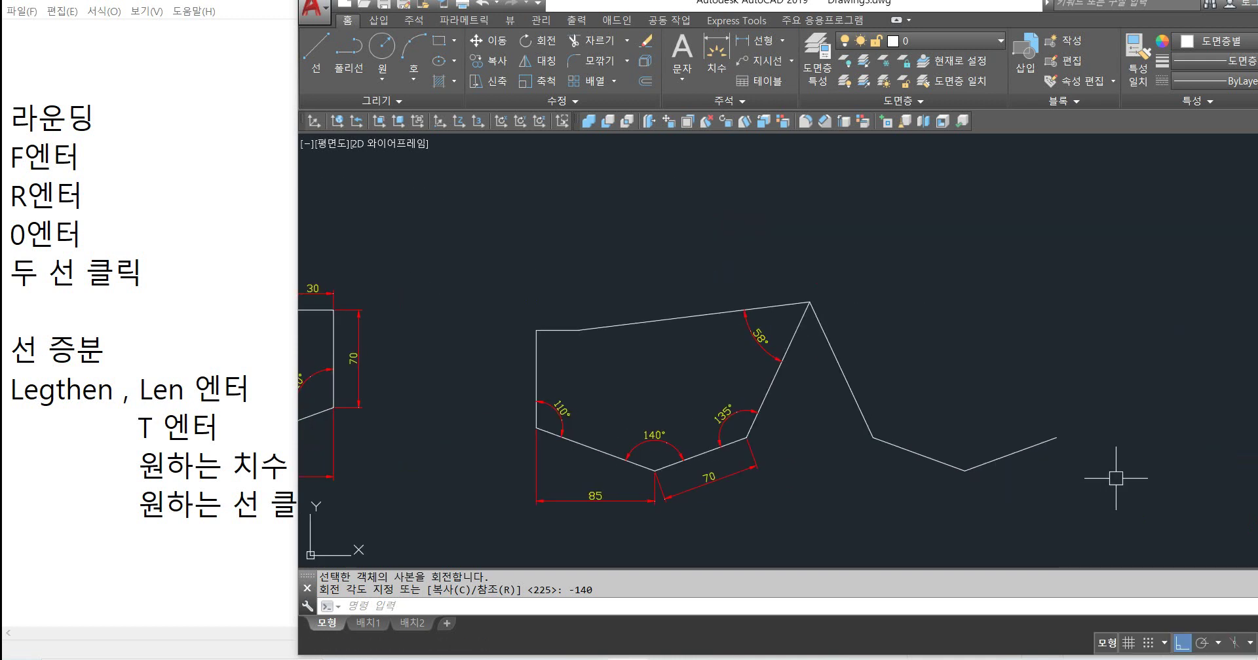
scroll(1097, 491, up, 2)
text(l)
key(Return)
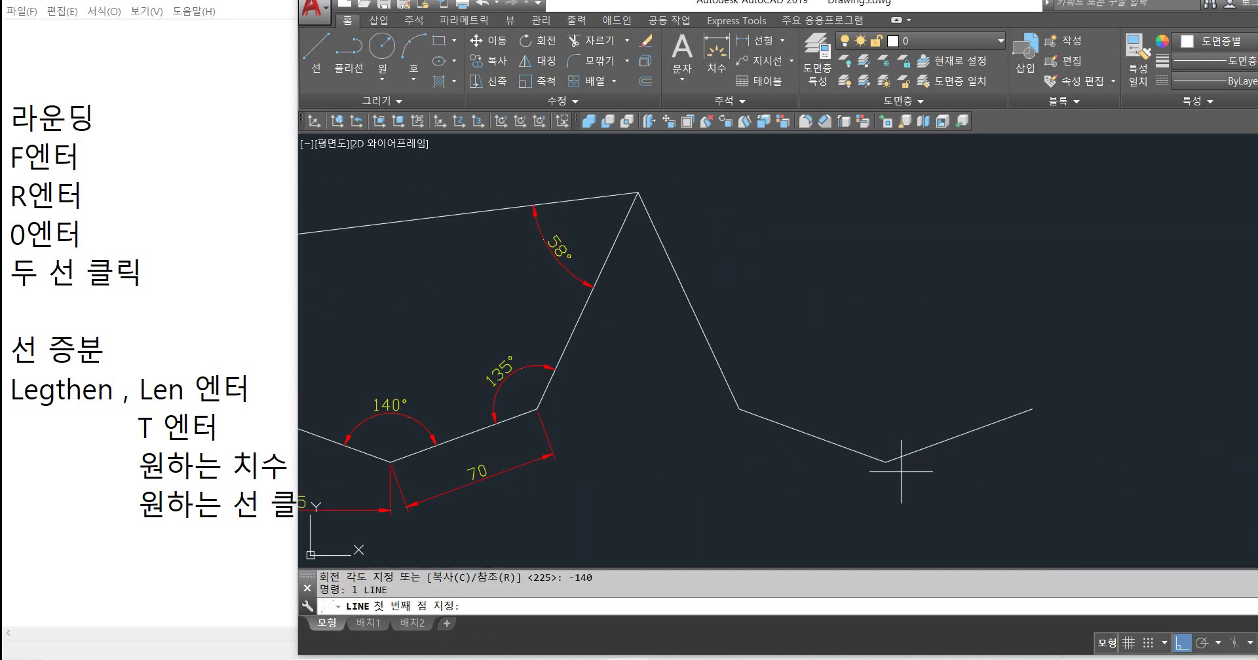
click(888, 468)
click(901, 286)
key(Return)
Step: Offset the vertical helper line by 85 towards the outer side of the right half
text(o)
key(Return)
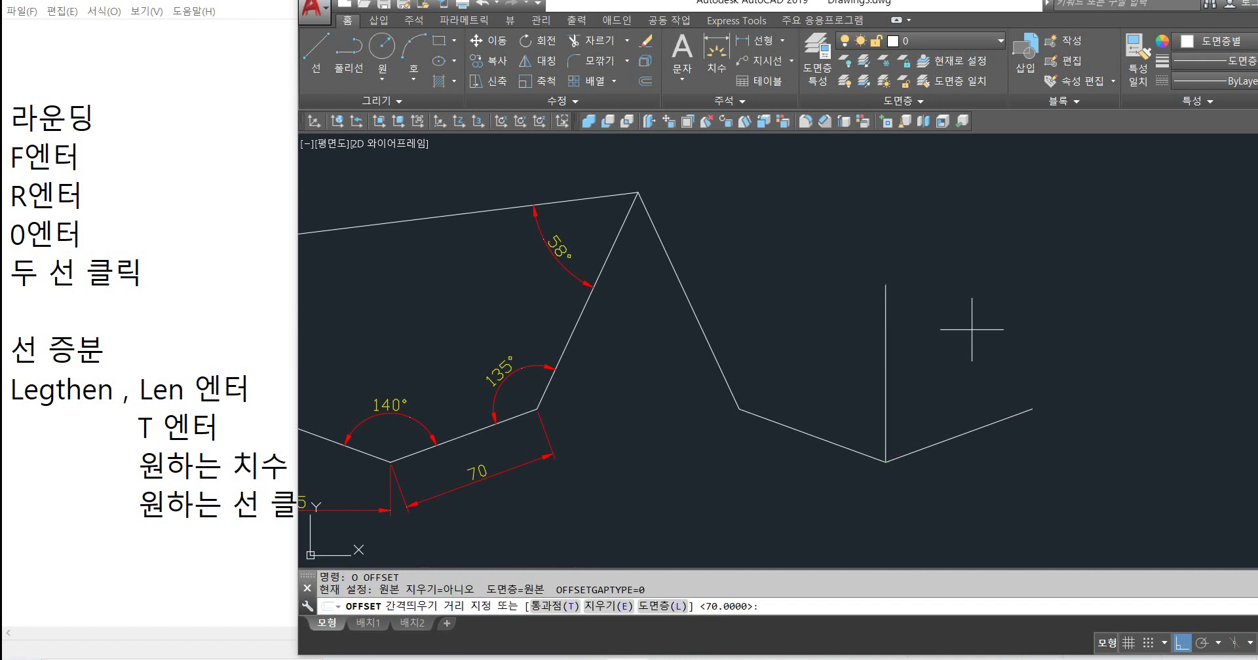
text(85)
key(Return)
click(886, 387)
click(963, 402)
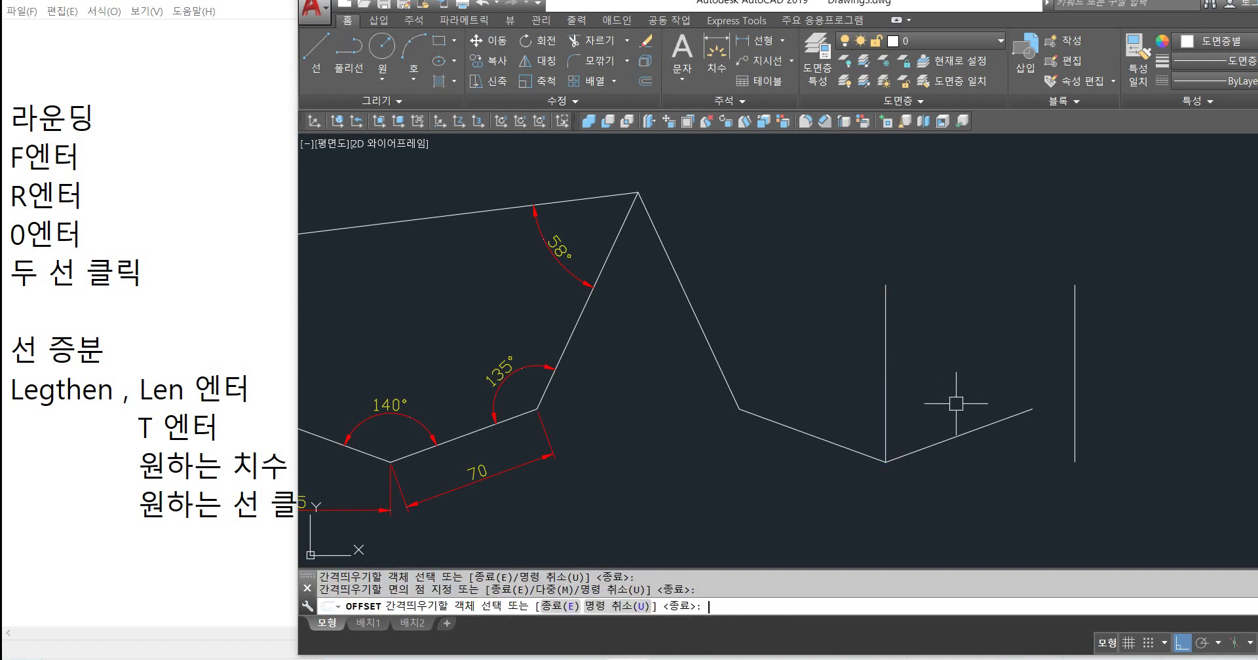
key(Return)
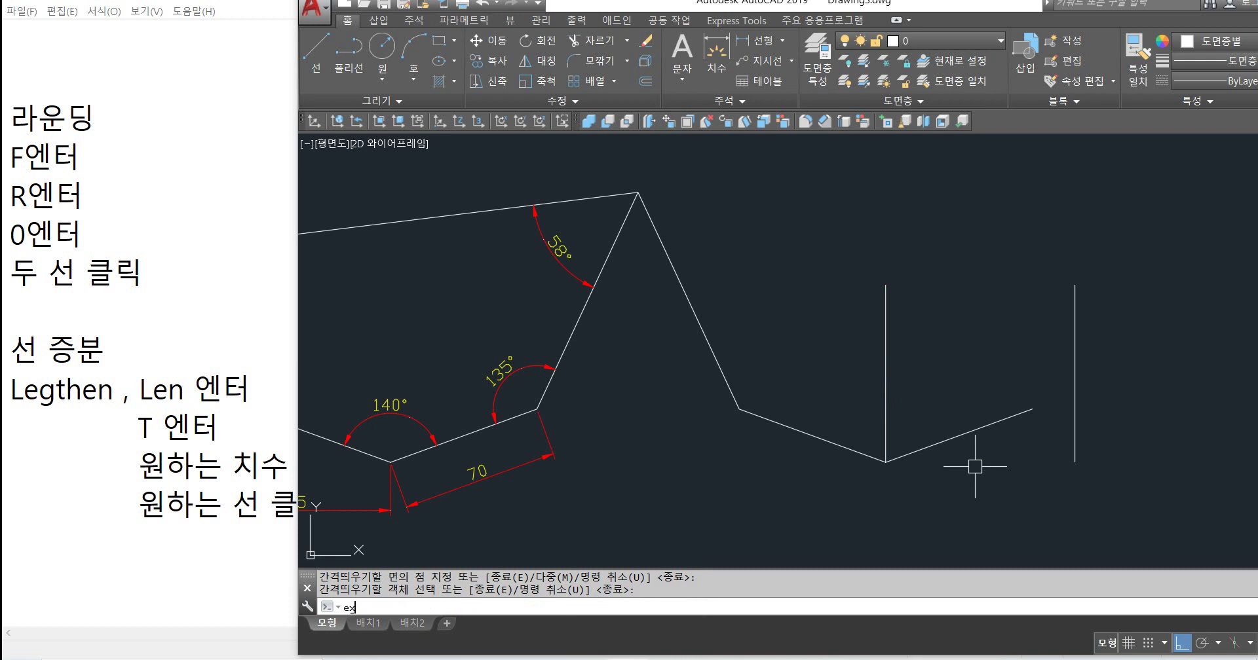
Step: Extend the outer sloped line of the right half to the offset vertical line
text(ex)
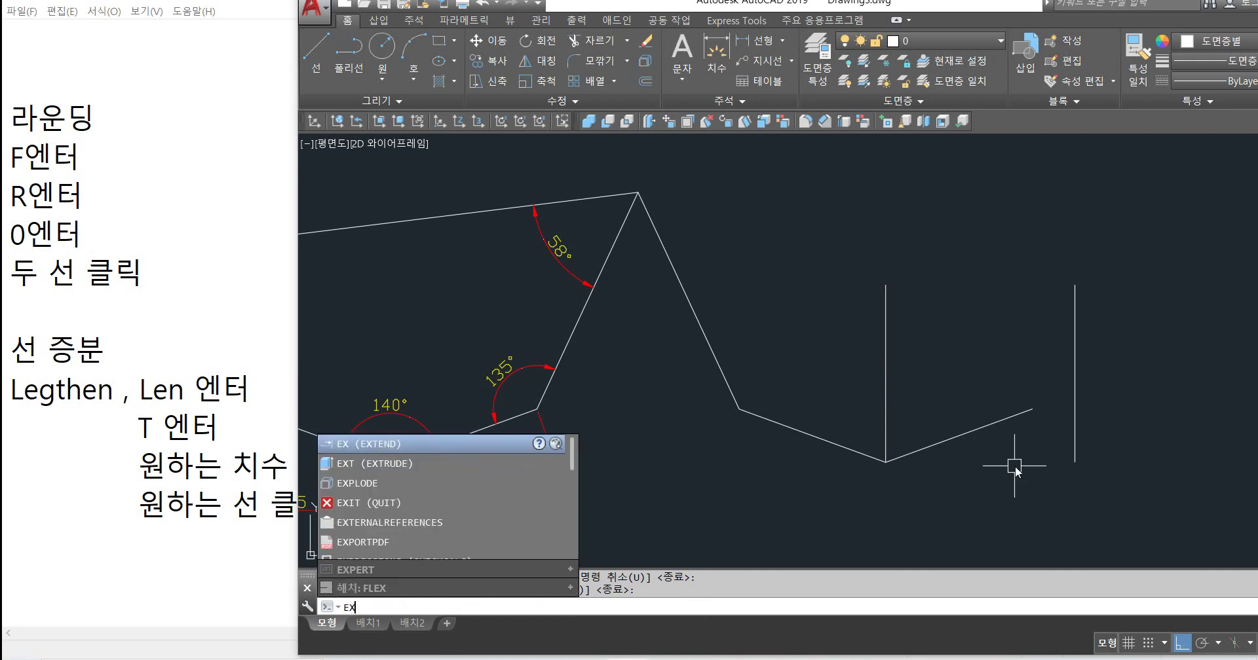
key(Return)
key(Return)
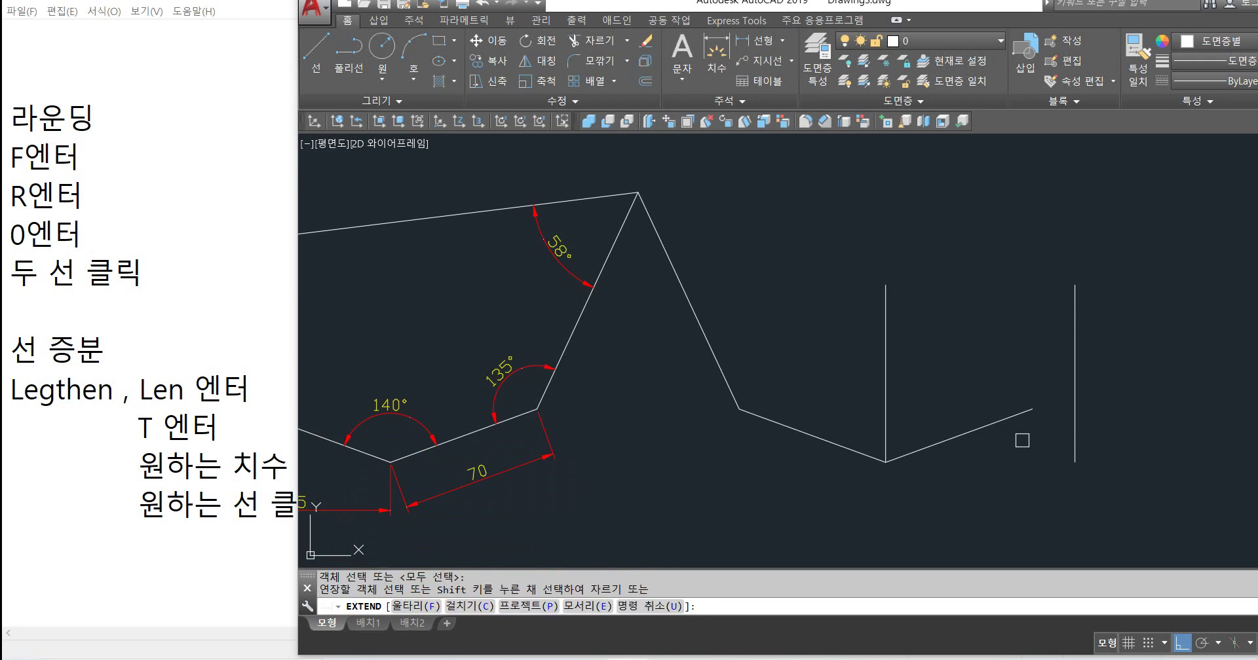
click(1027, 414)
click(1028, 414)
key(Return)
Step: Delete the vertical helper line and its offset copy
click(1085, 428)
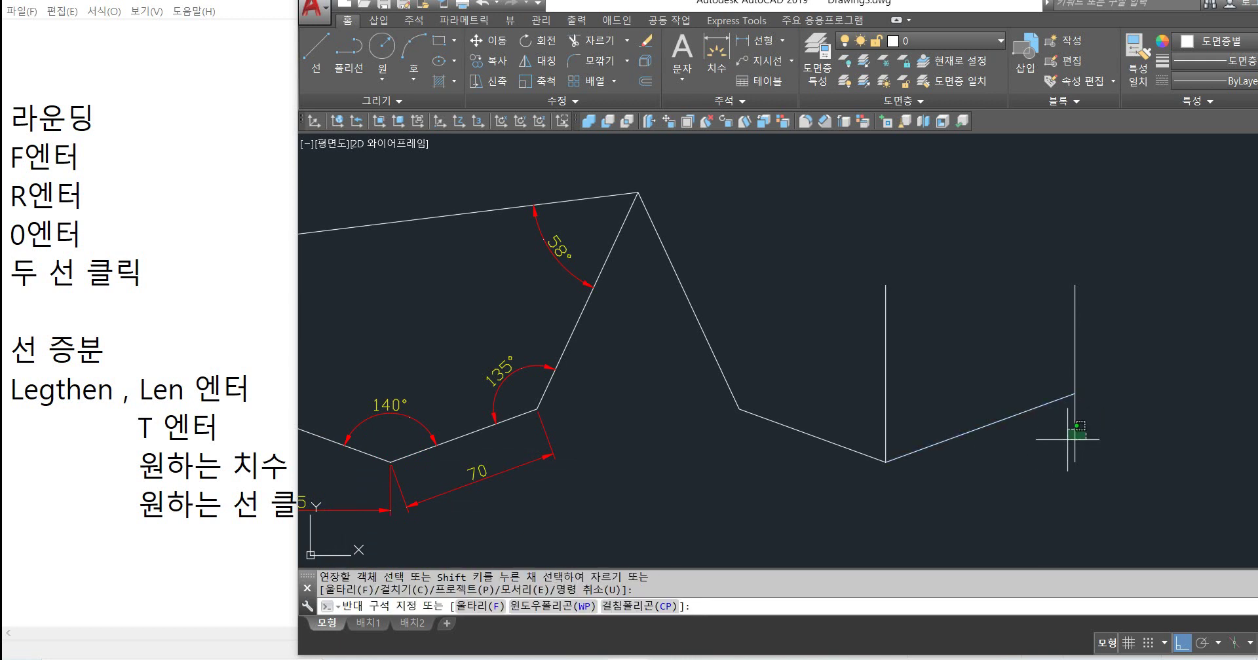
click(1058, 423)
click(944, 342)
click(859, 359)
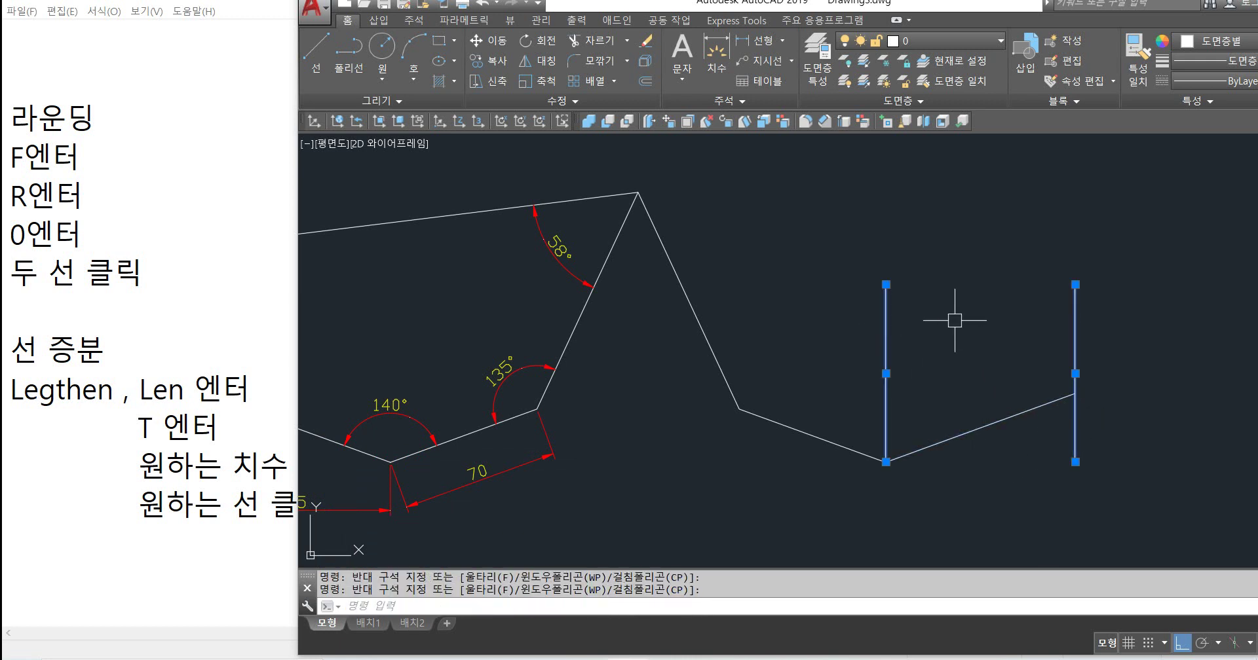
key(Delete)
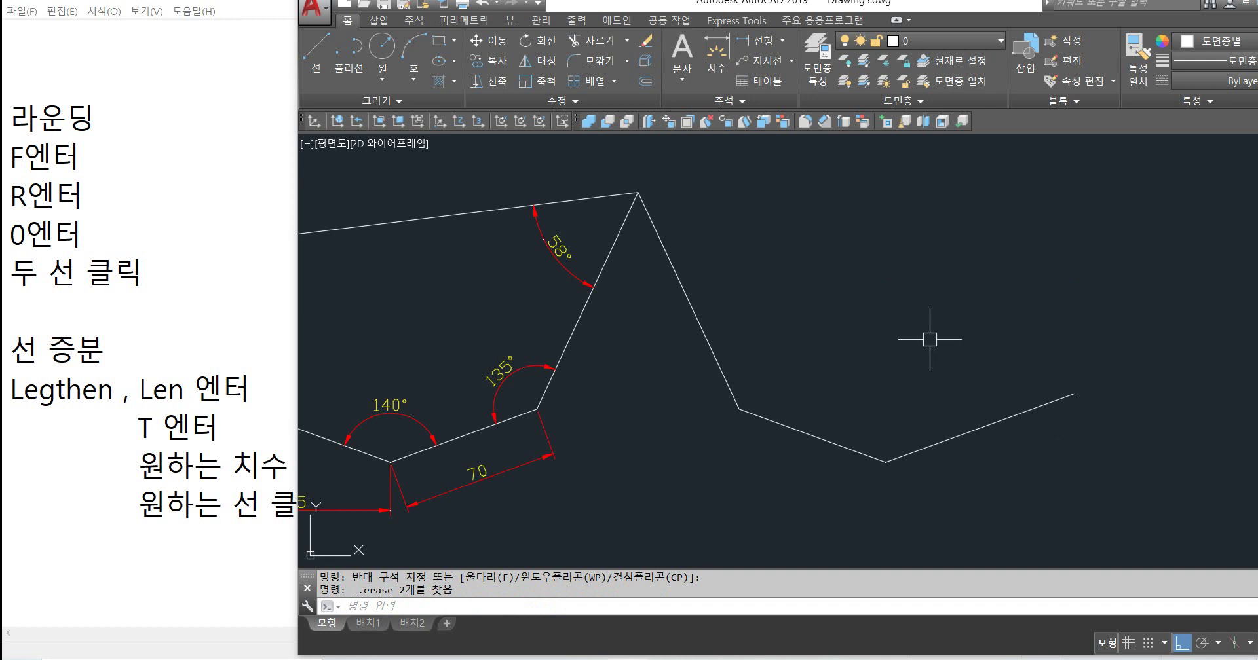
Step: Check the original's 110° corner and rotate a copy of the extended sloped line by -110° about its outer endpoint
mouse_move(842, 337)
middle_down()
mouse_move(758, 351)
mouse_move(851, 345)
middle_up()
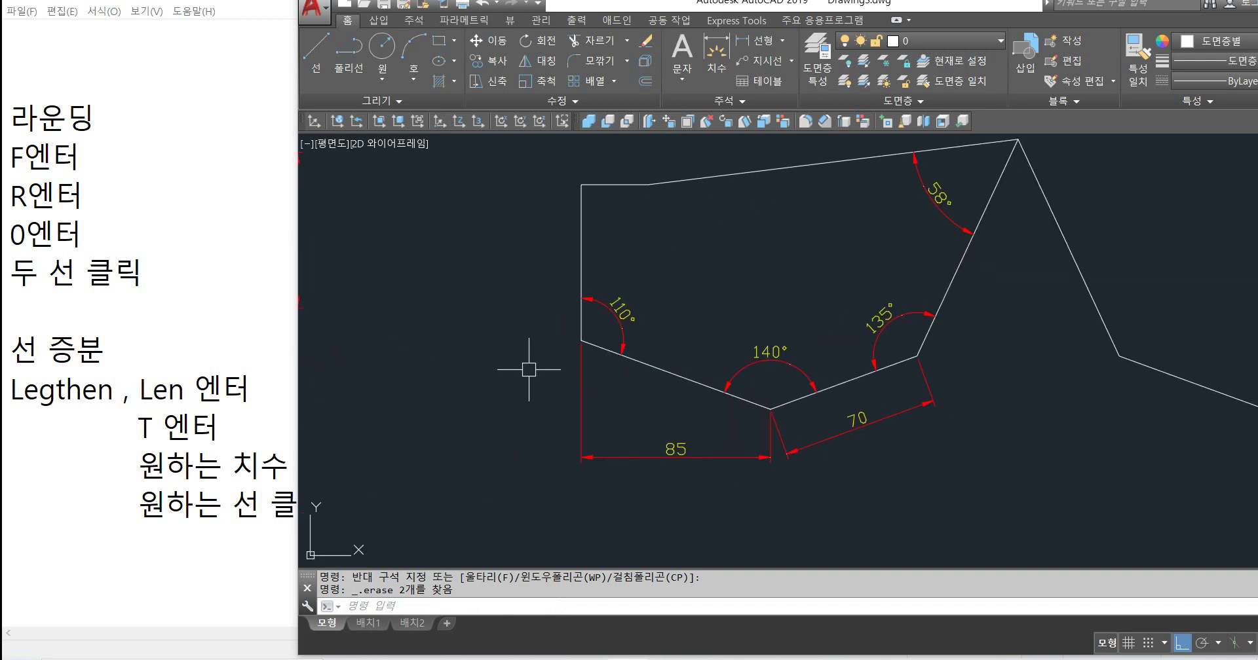
middle_drag(519, 366, 937, 374)
middle_drag(551, 346, 596, 374)
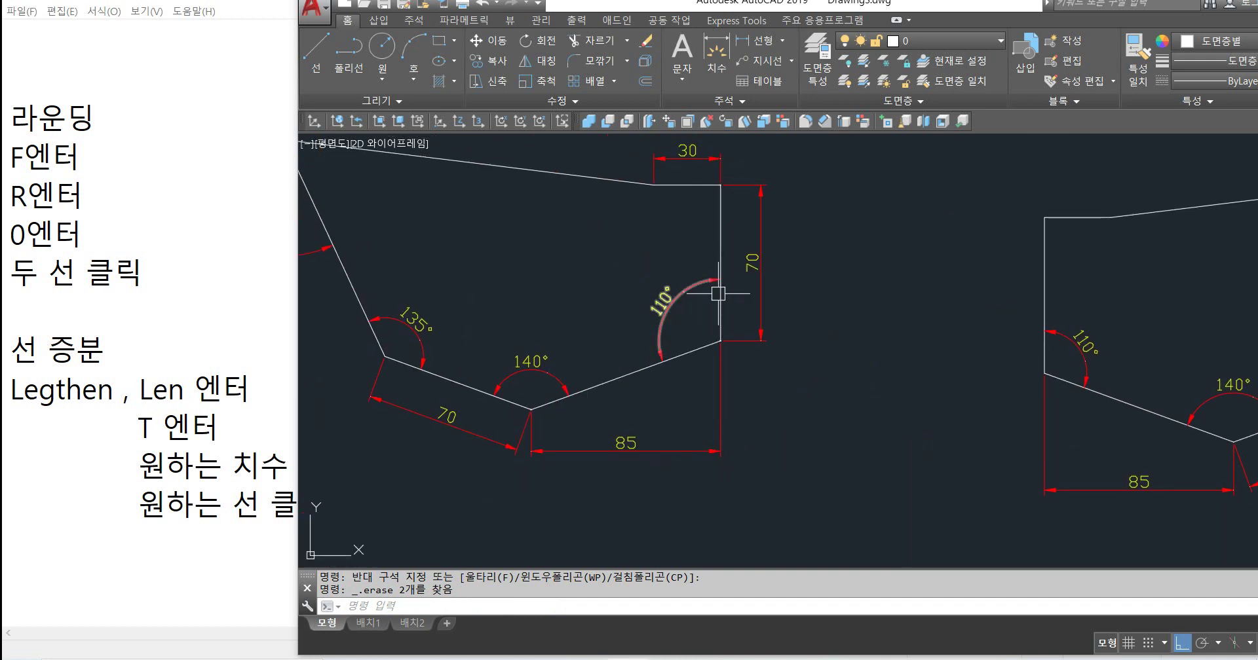
scroll(656, 329, down, 3)
scroll(477, 374, up, 2)
text(r)
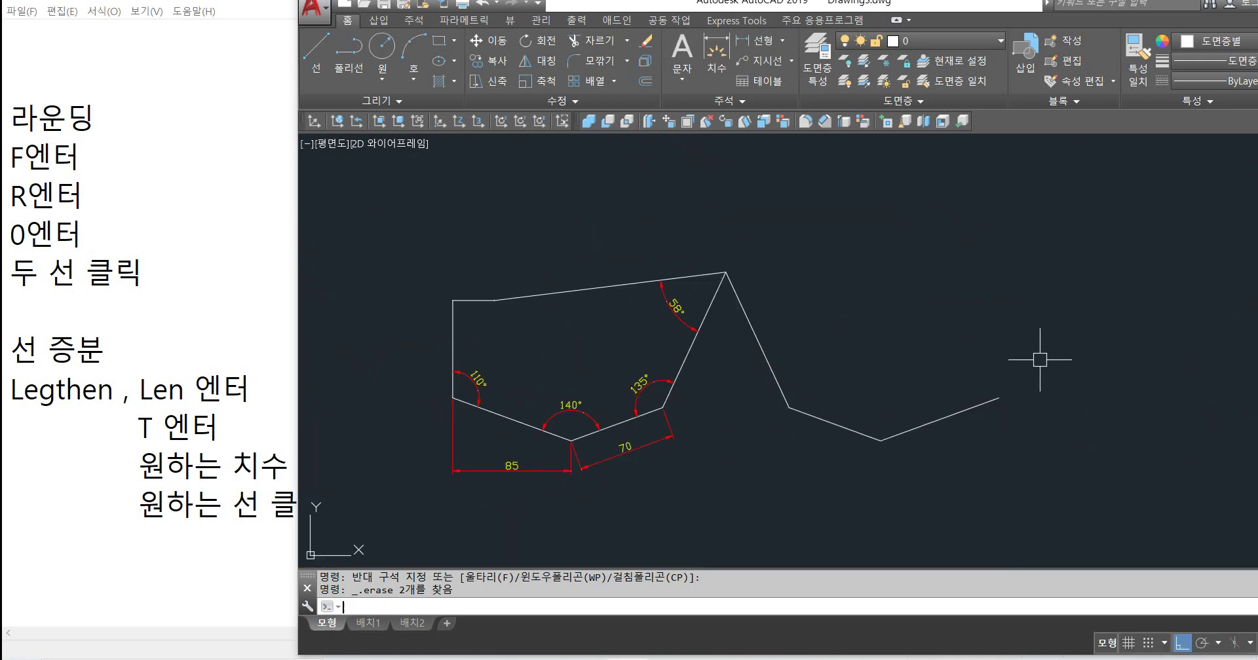
text(o)
key(Return)
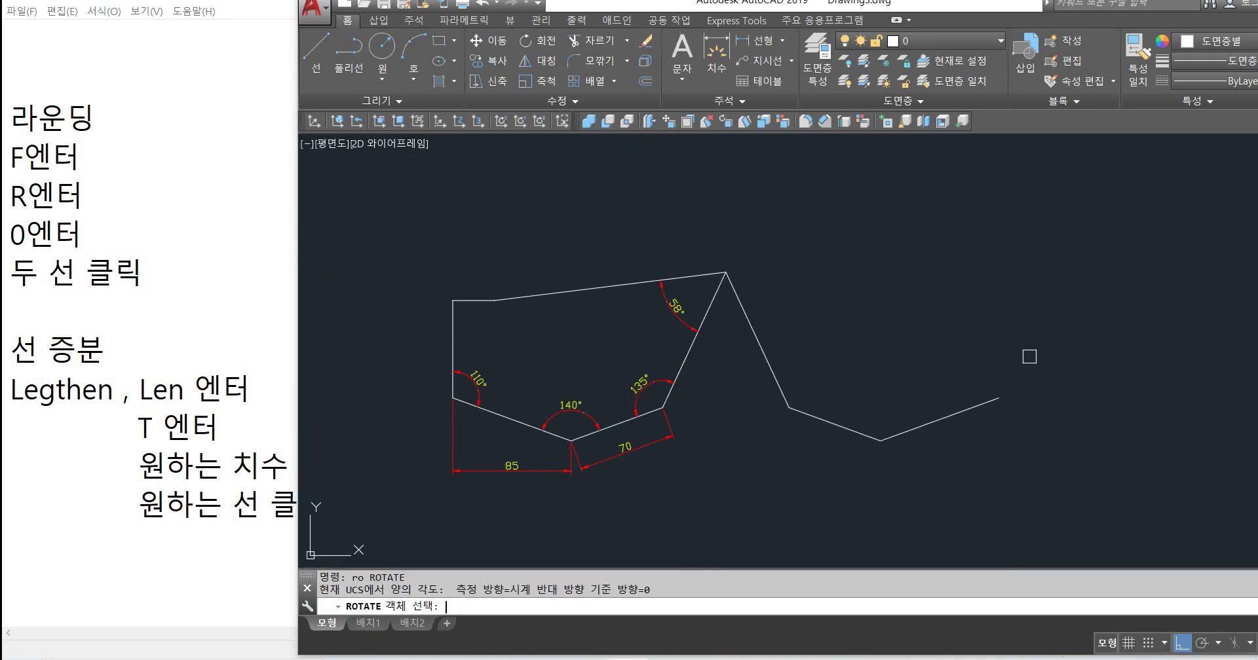
click(972, 407)
key(Return)
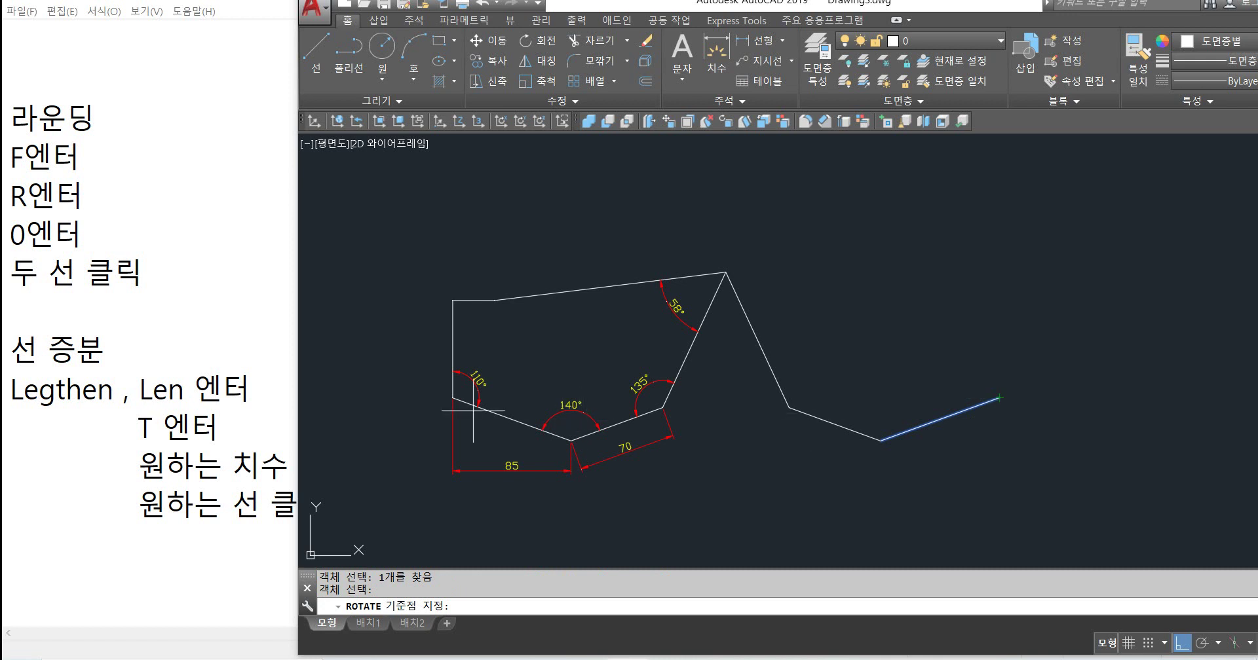
click(1000, 398)
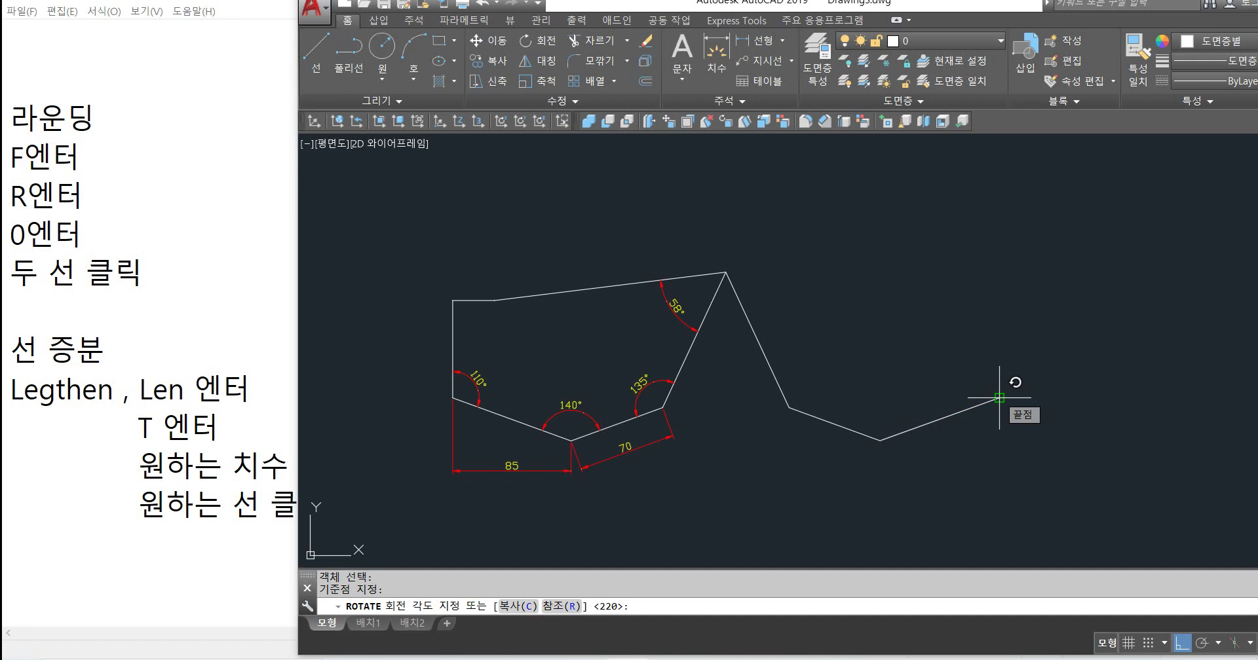
text(c)
key(Return)
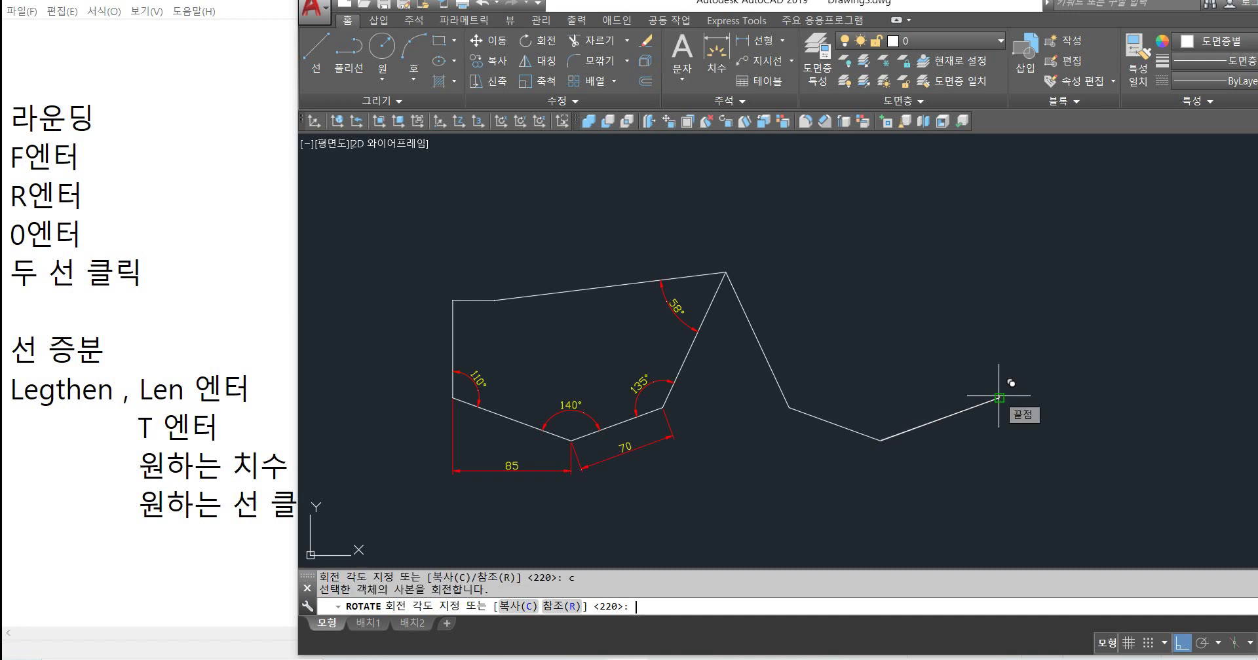
key(Return)
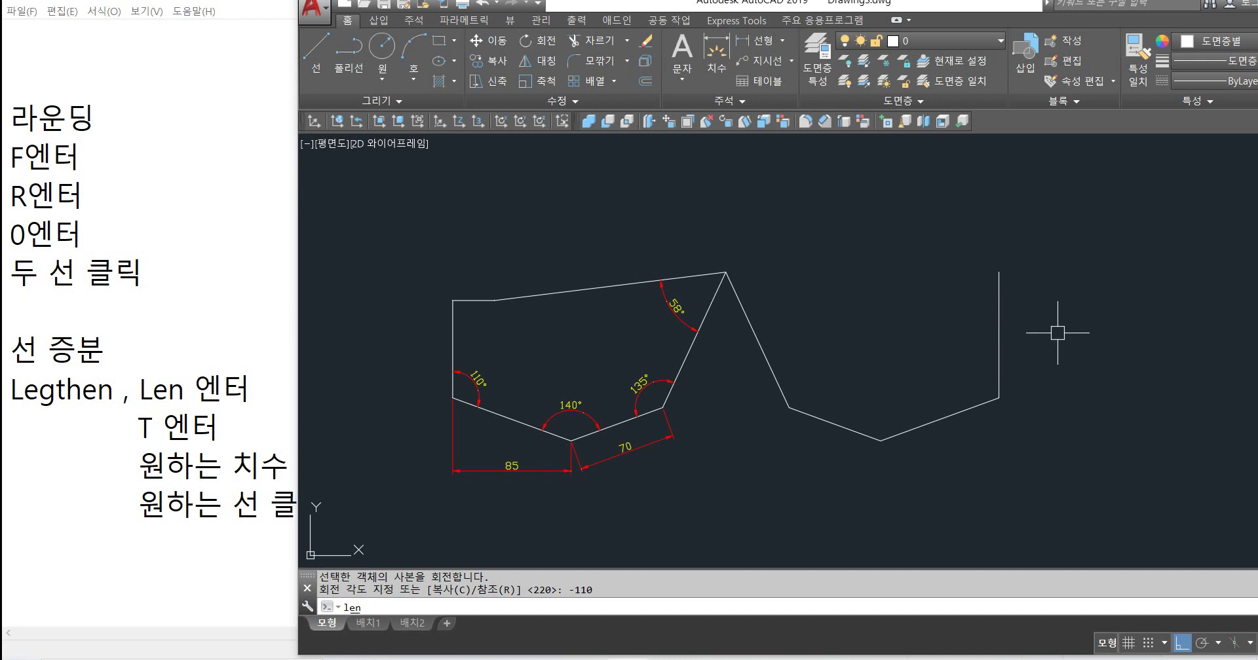
Step: Use Lengthen with the Total option to set the new vertical side to 70, shortening it at its upper end
key(BackSpace)
key(BackSpace)
key(Return)
key(Escape)
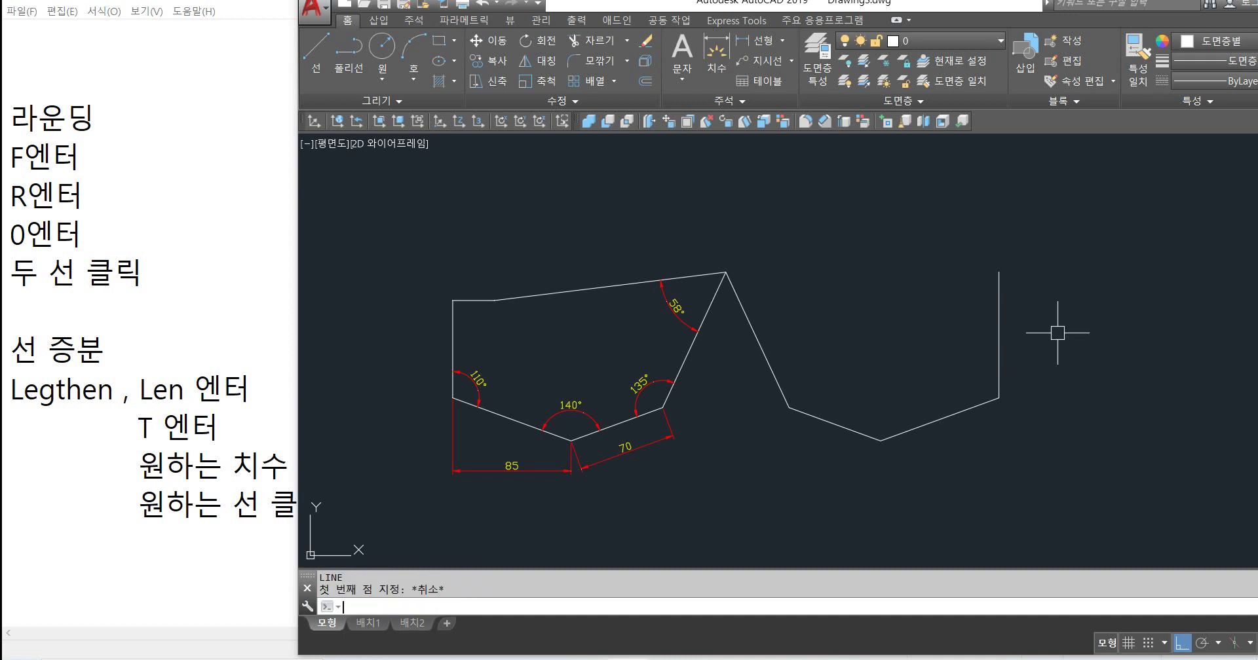
key(Return)
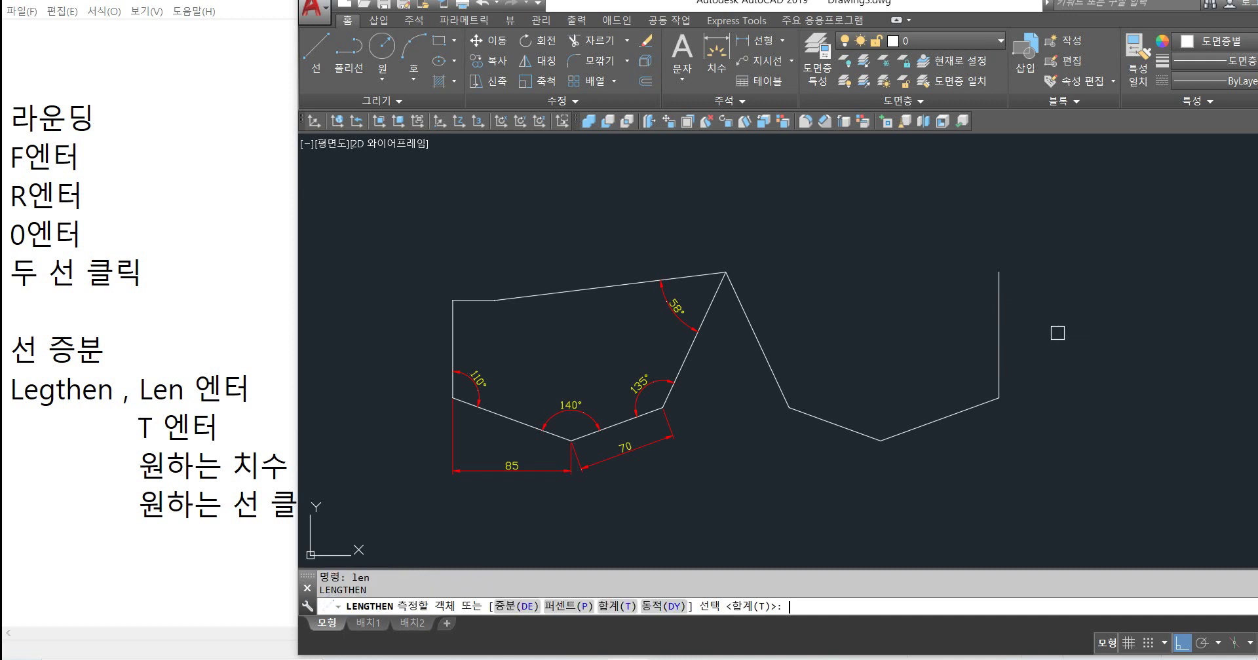
key(Return)
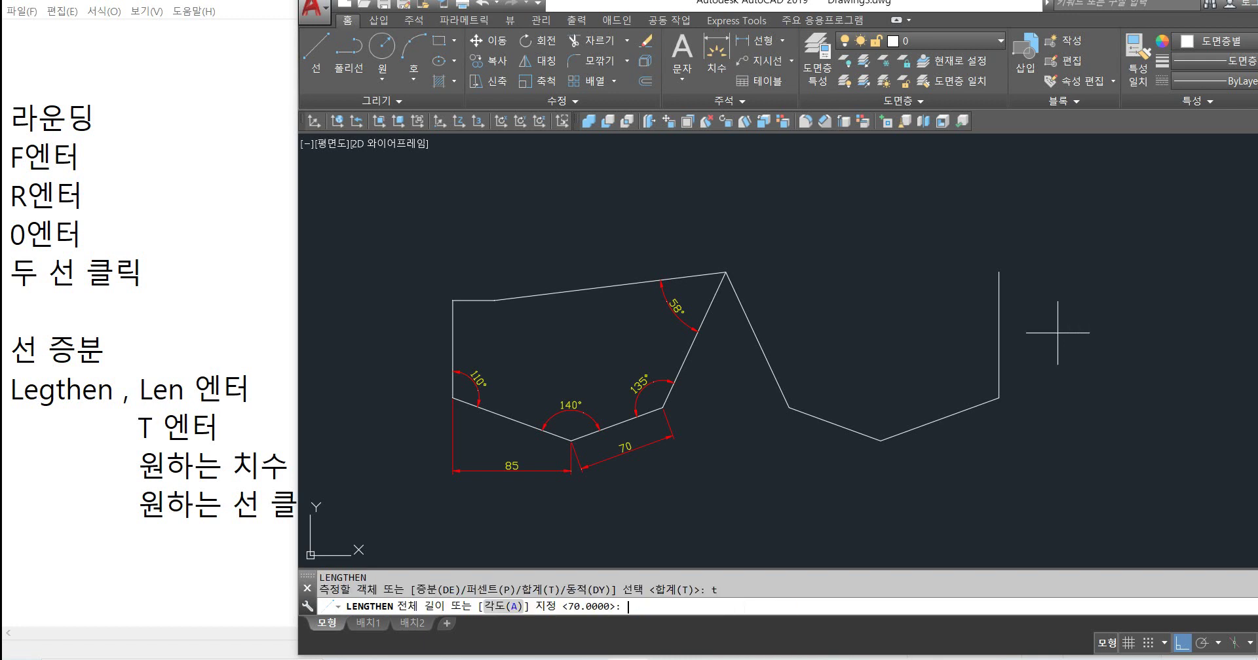
key(Return)
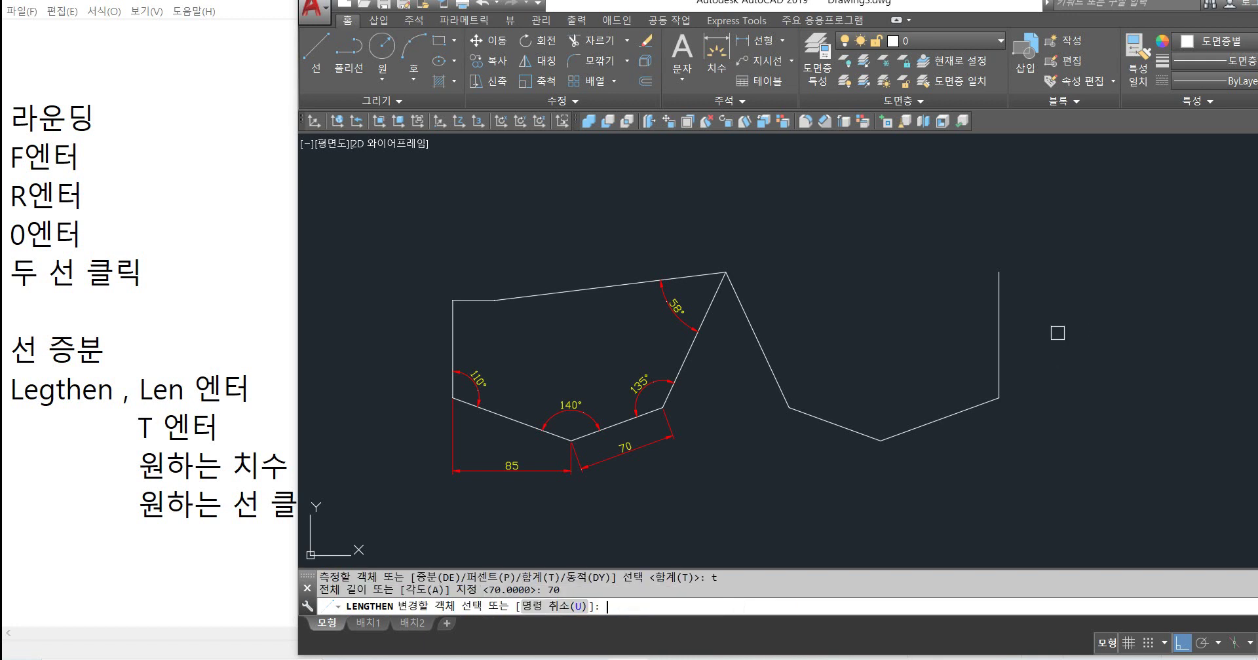
click(1002, 285)
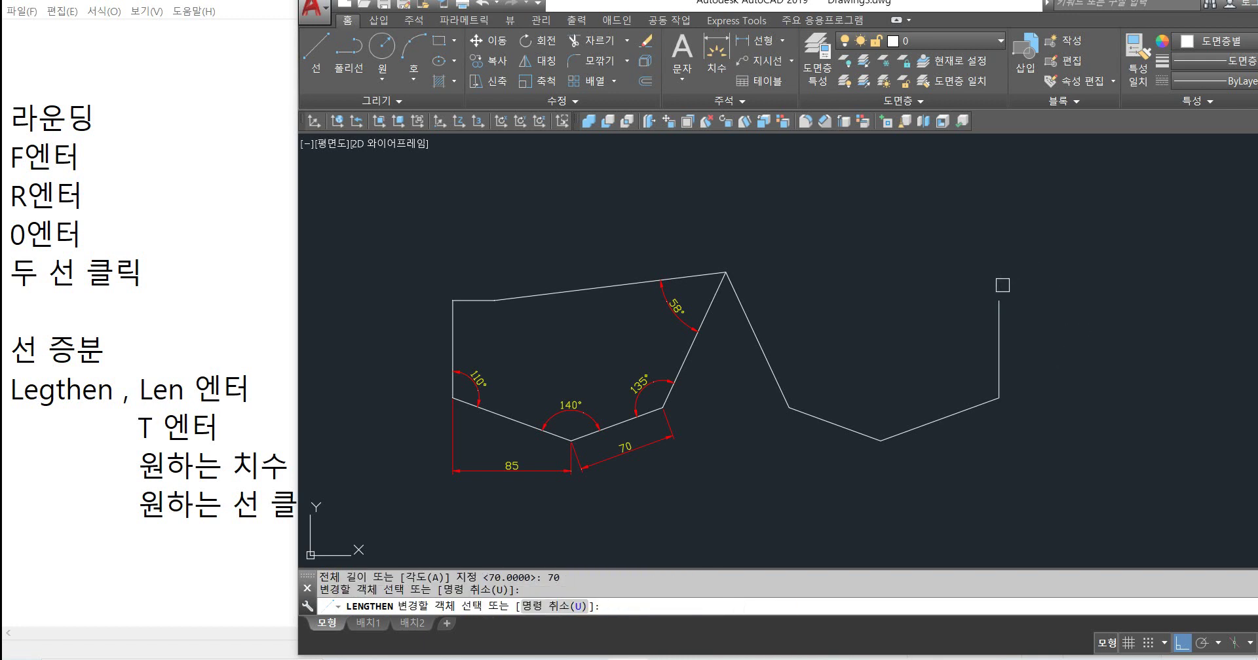
key(Return)
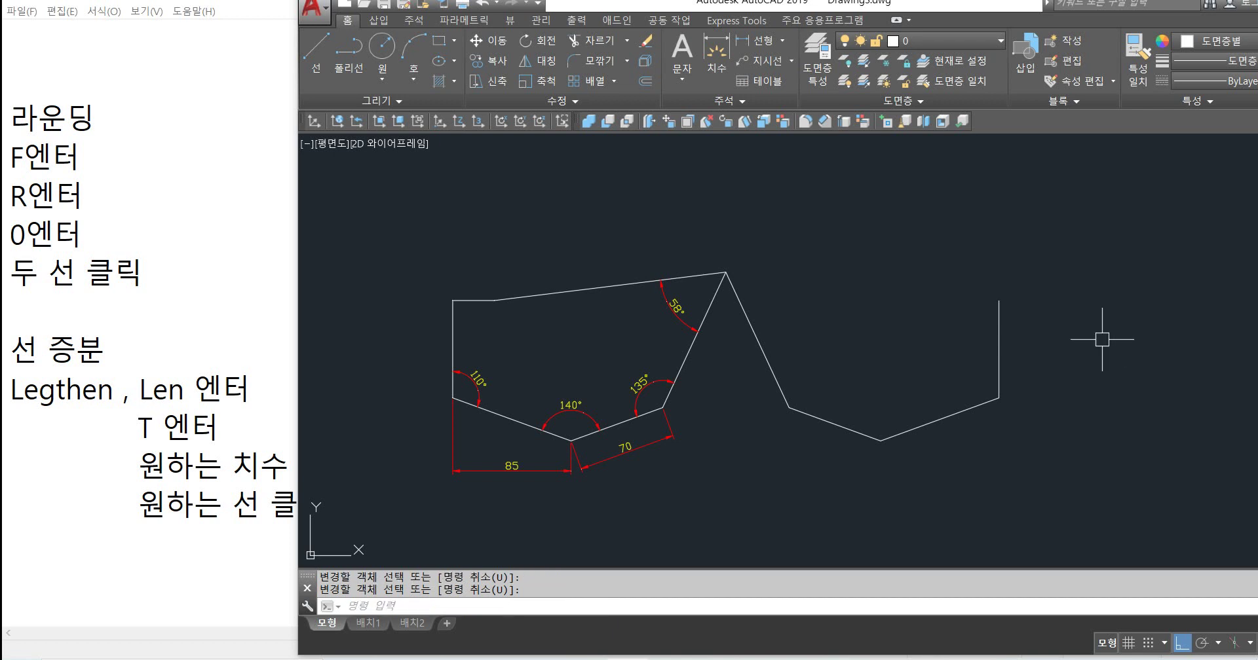
Step: Draw a horizontal line 30 long inward from the vertical side's upper end, and continue it to the figure's apex
text(l)
key(Return)
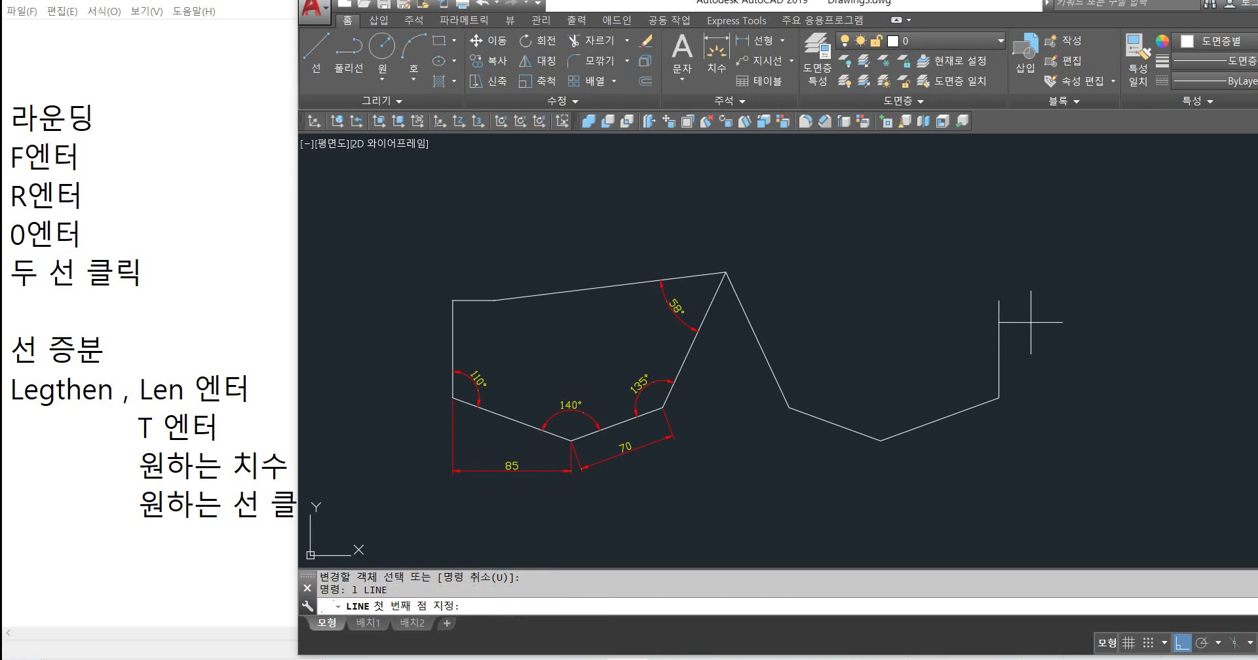
click(999, 300)
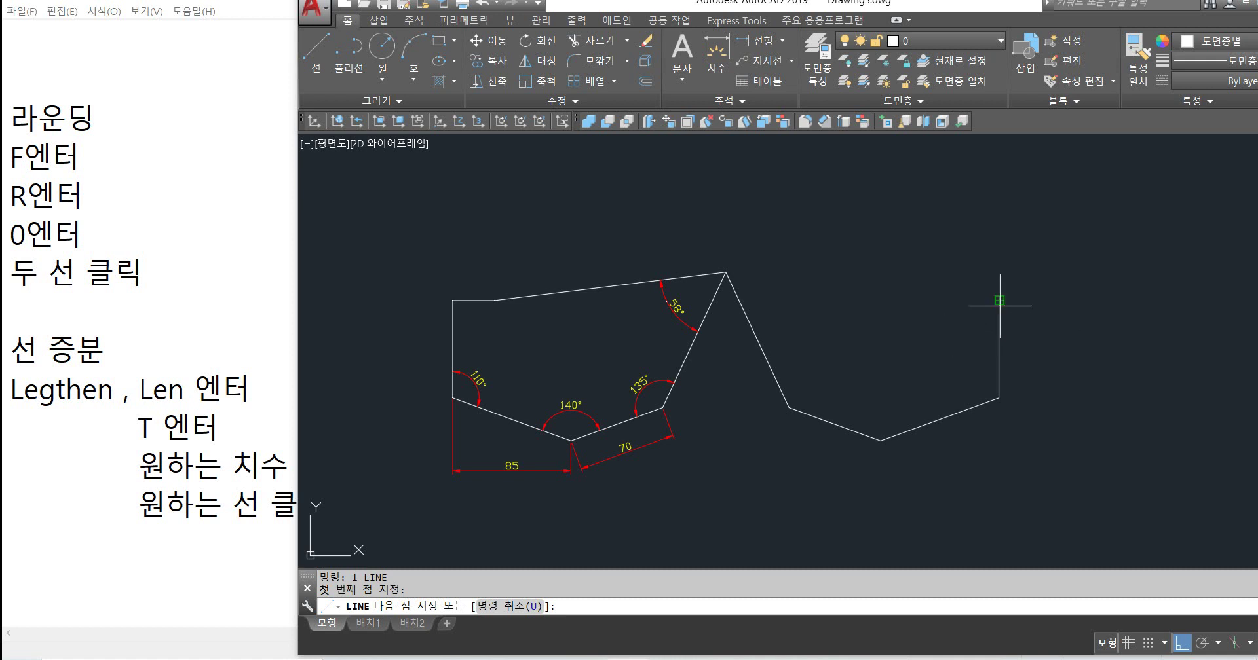
text(30)
key(Return)
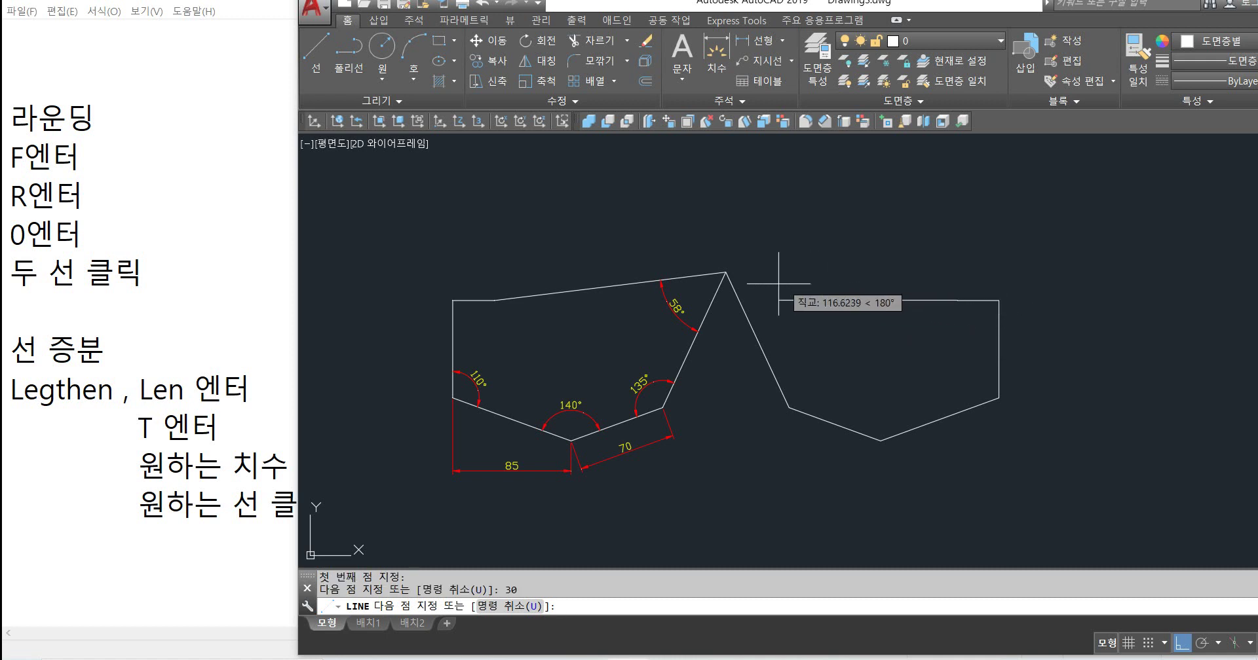
click(726, 272)
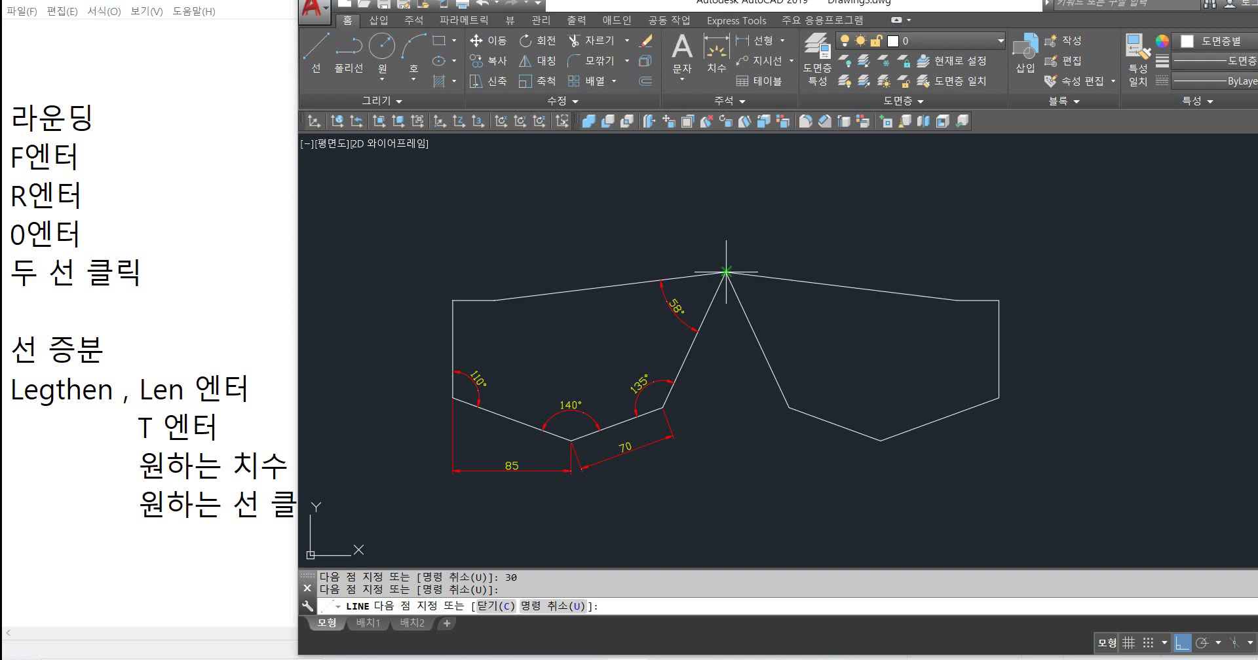
key(Return)
Step: Maximize the drawing window and examine the completed redrawn figure
middle_drag(1022, 272, 1146, 260)
scroll(1158, 261, up, 2)
middle_drag(985, 341, 1015, 285)
scroll(924, 390, down, 2)
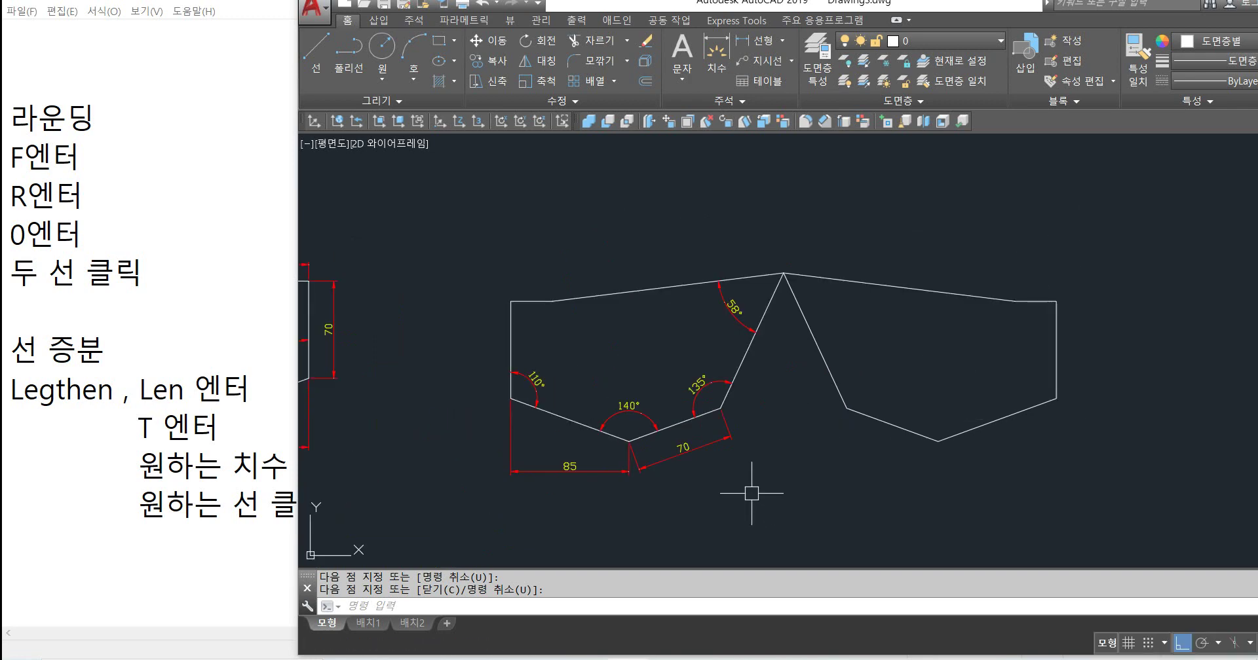
double_click(855, 3)
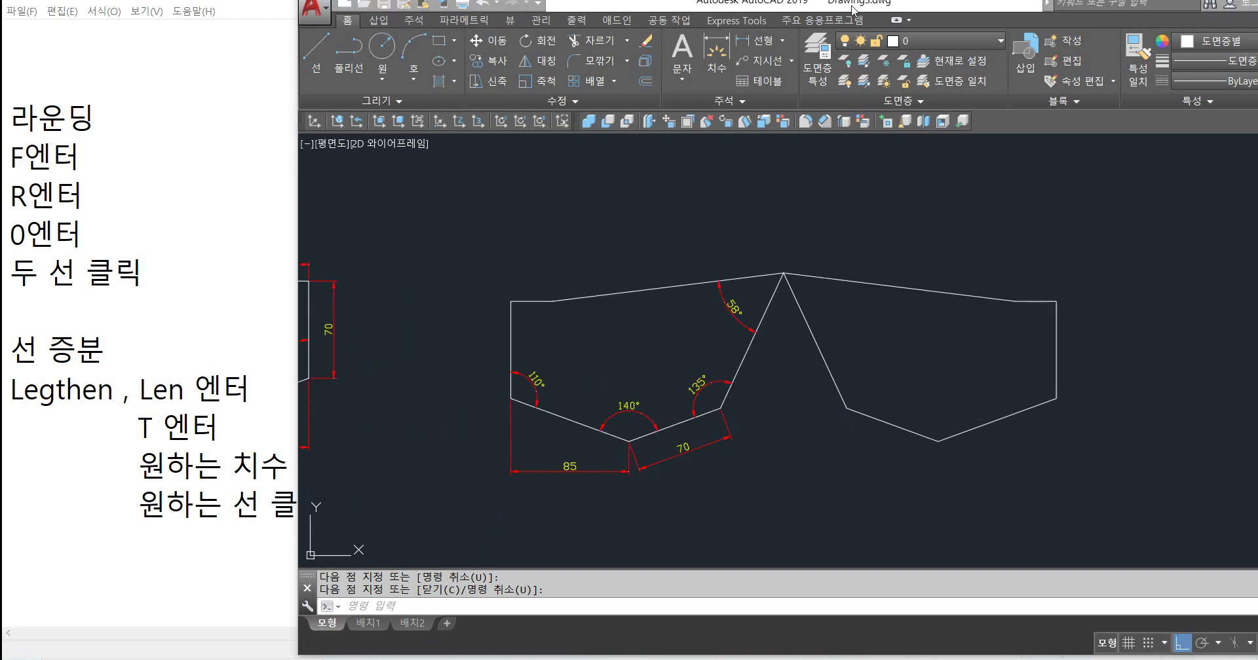
middle_drag(555, 333, 781, 324)
scroll(720, 429, up, 2)
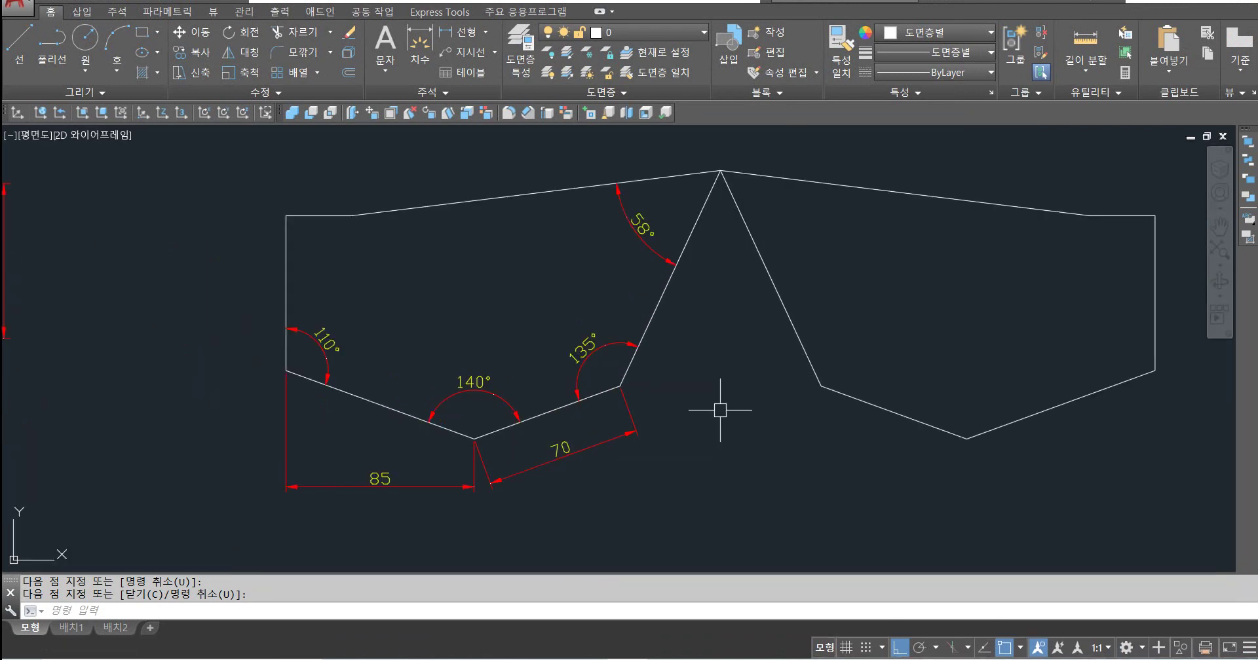
Step: Zoom with a window around the fully dimensioned original figure to view it
scroll(709, 414, down, 2)
middle_drag(365, 400, 653, 410)
middle_drag(388, 422, 416, 427)
middle_drag(331, 394, 640, 401)
text(z)
key(Return)
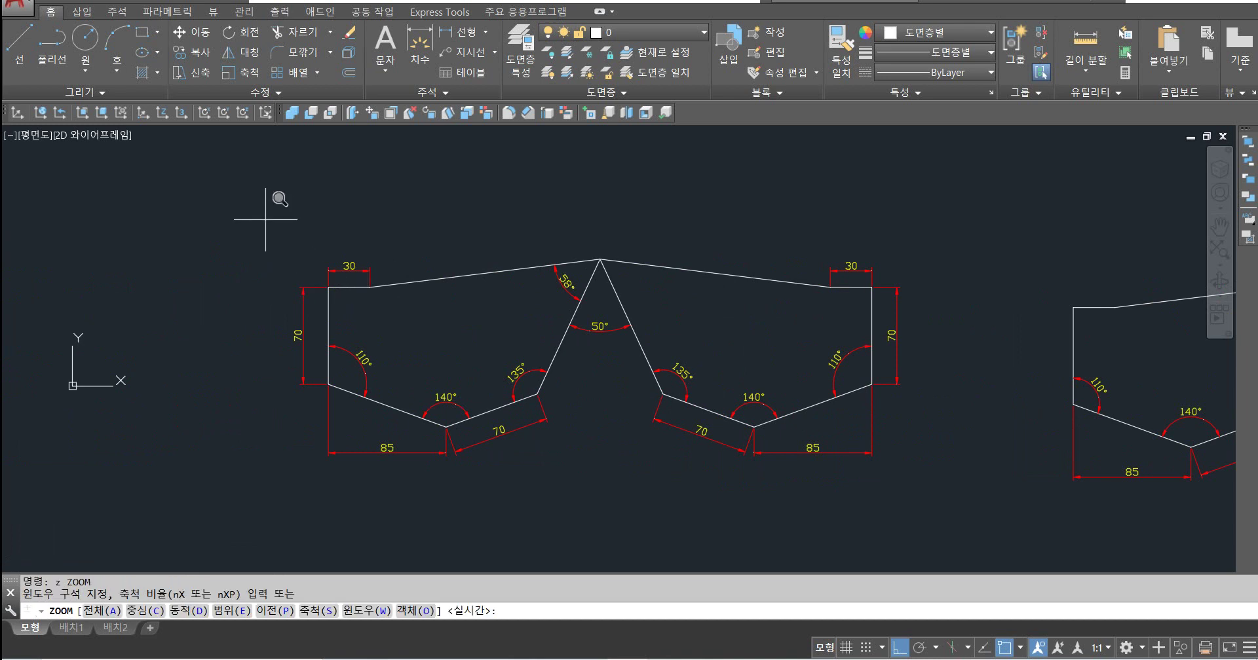
click(265, 219)
click(926, 501)
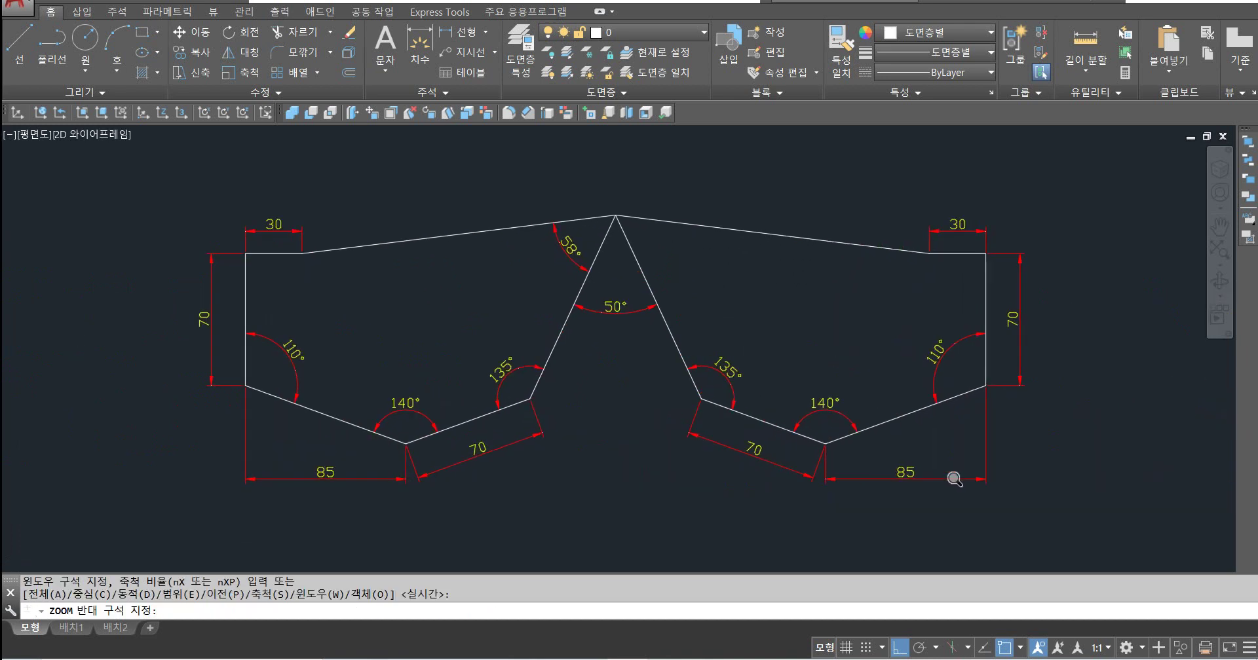
key(Escape)
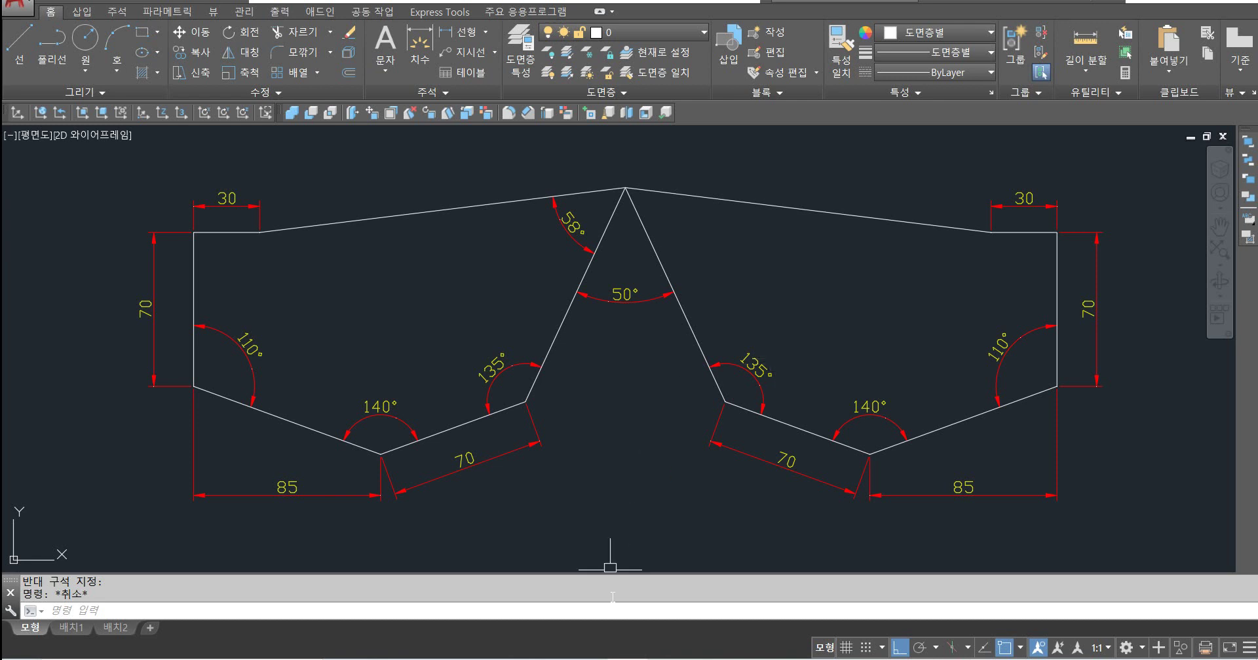
Step: Switch to Notepad, view the blog information at the start of the notes, and place the cursor after the quoted practice-problem title
click(667, 659)
scroll(624, 323, up, 5)
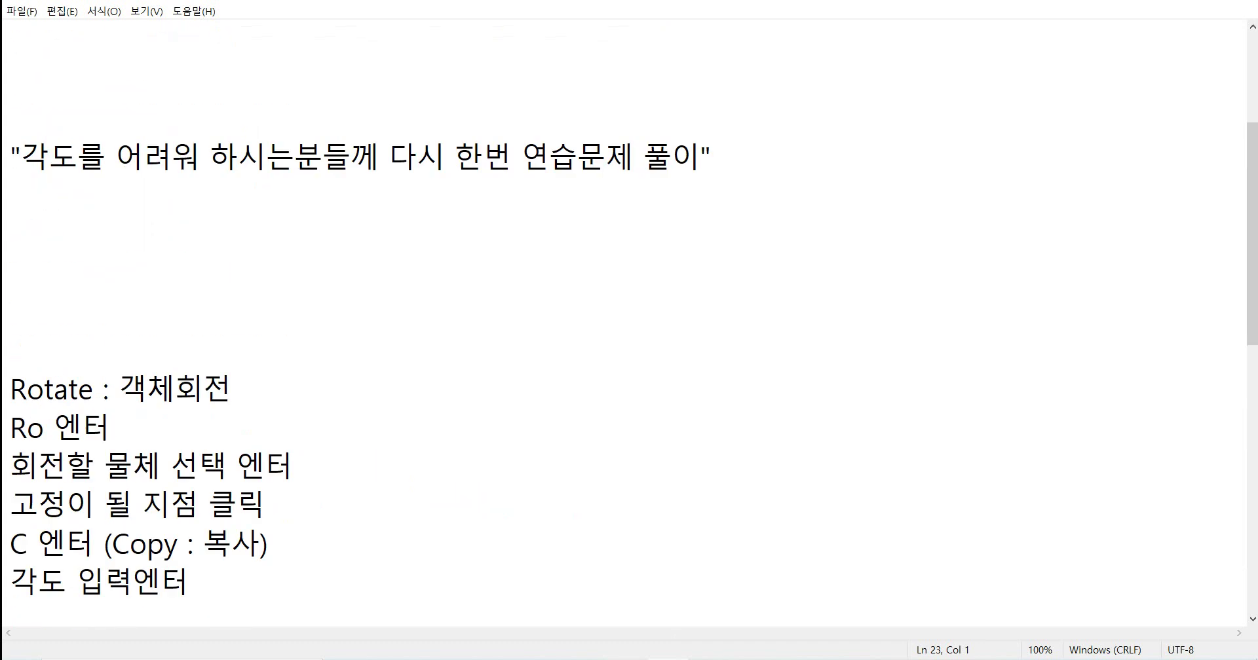
scroll(624, 324, up, 2)
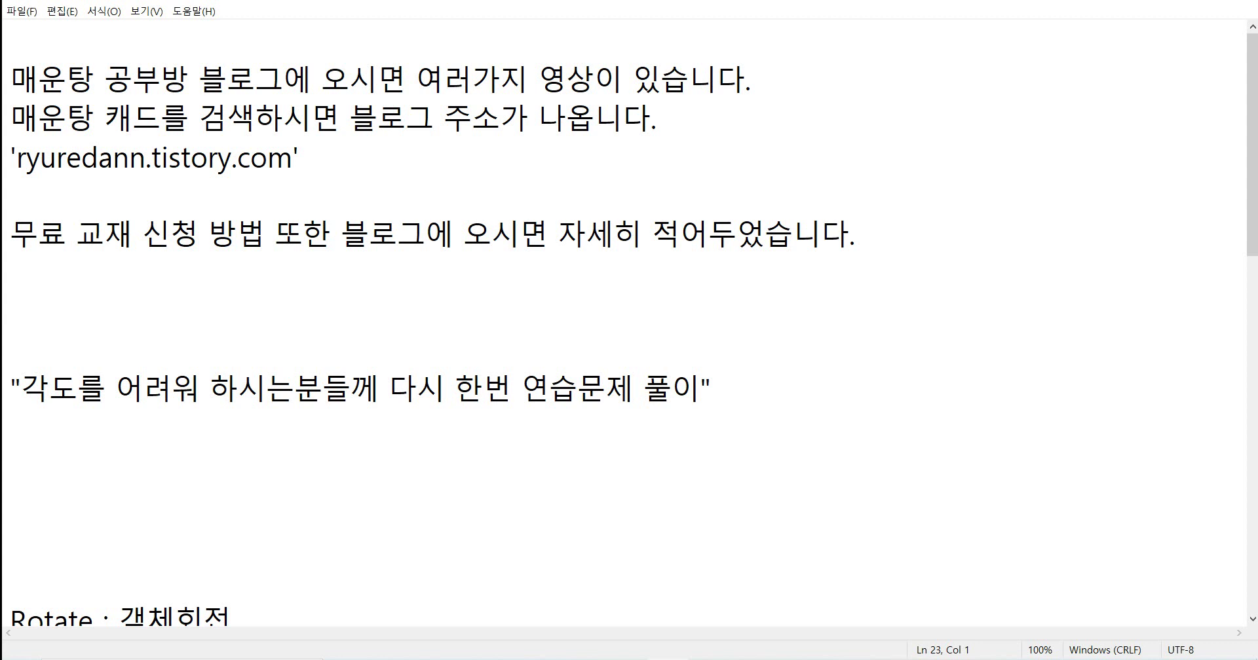
click(711, 388)
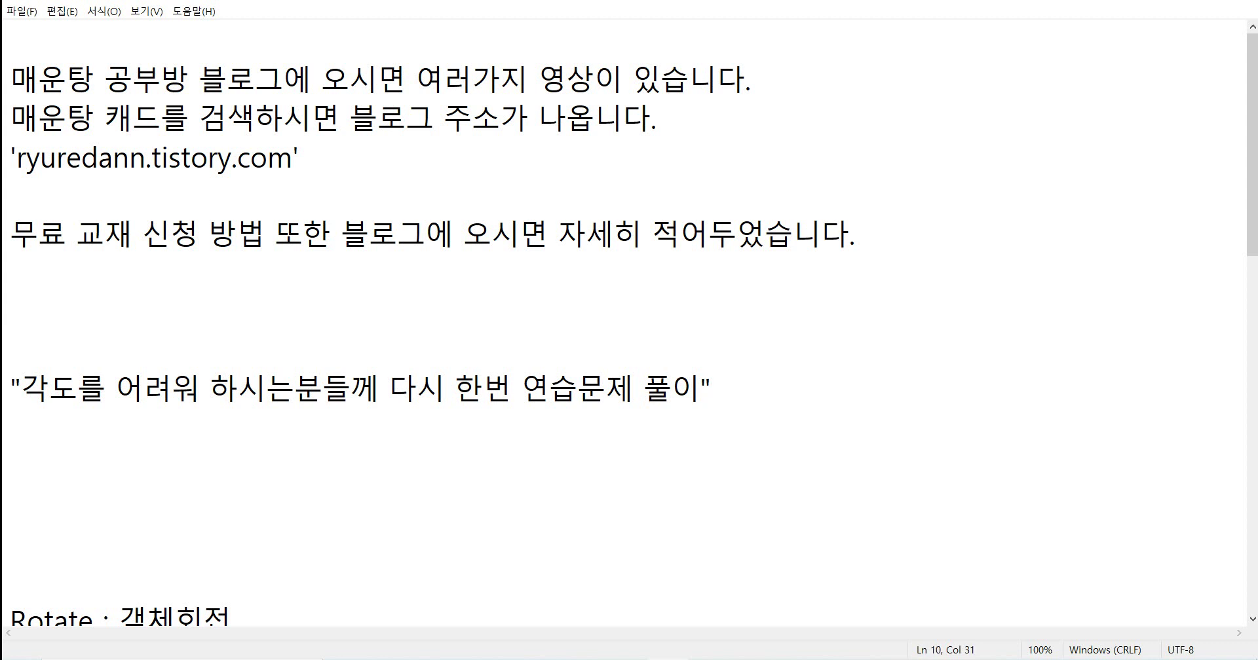